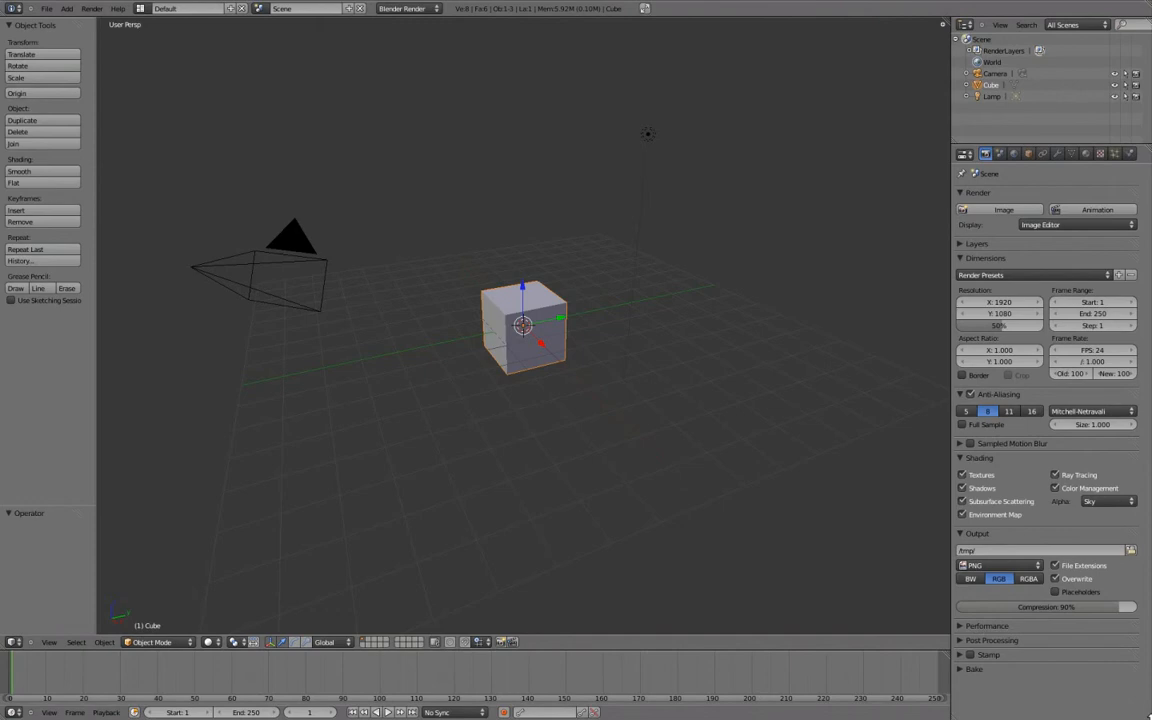
Delete the default cube and hide the lamp and the camera.
key(x)
click(528, 339)
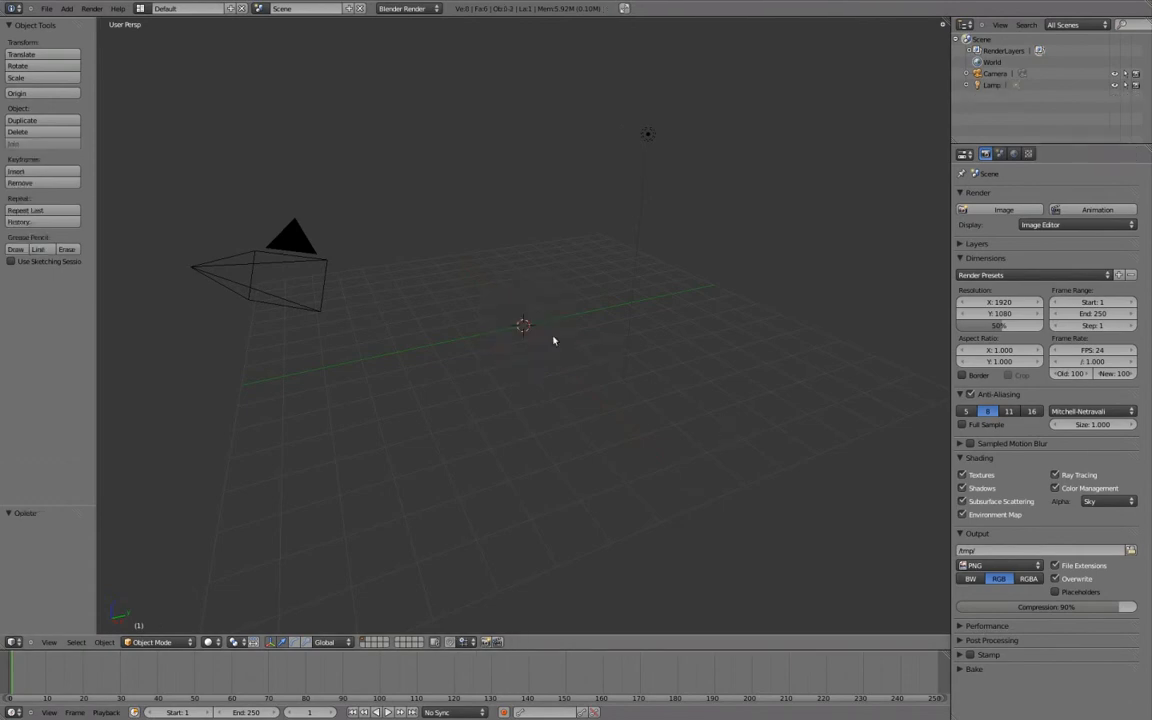
right_click(648, 135)
key(h)
right_click(330, 271)
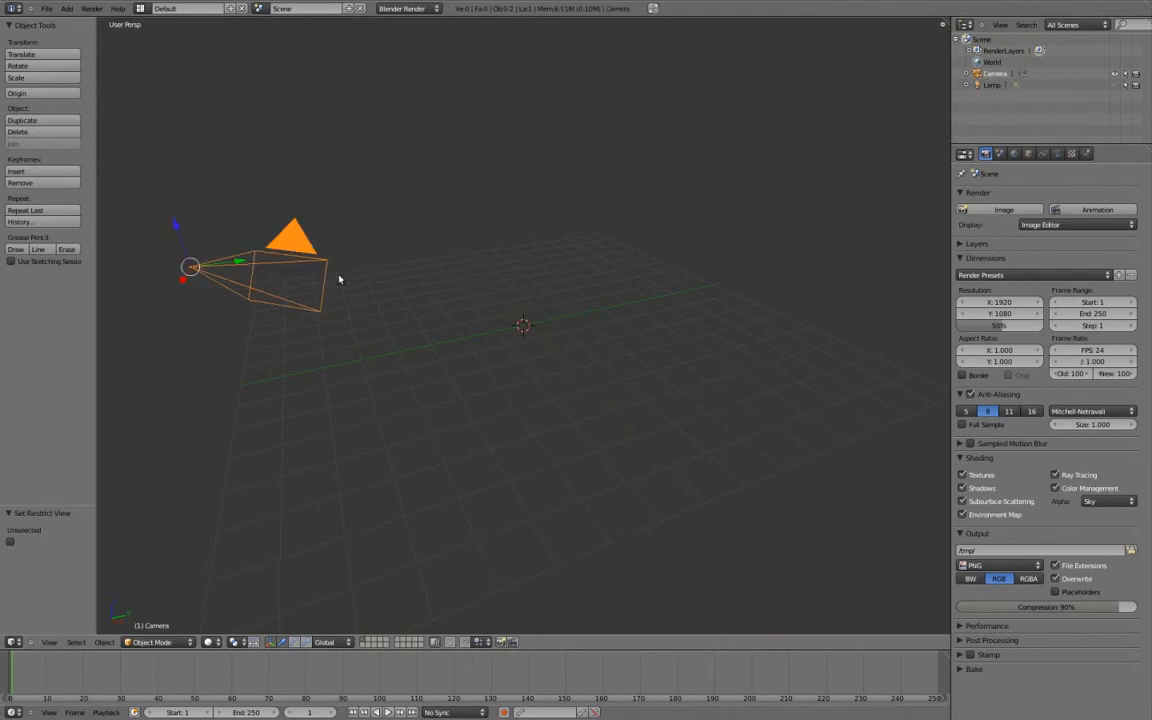
key(h)
Add a UV sphere mesh at the origin in the front orthographic view.
key(KP_1)
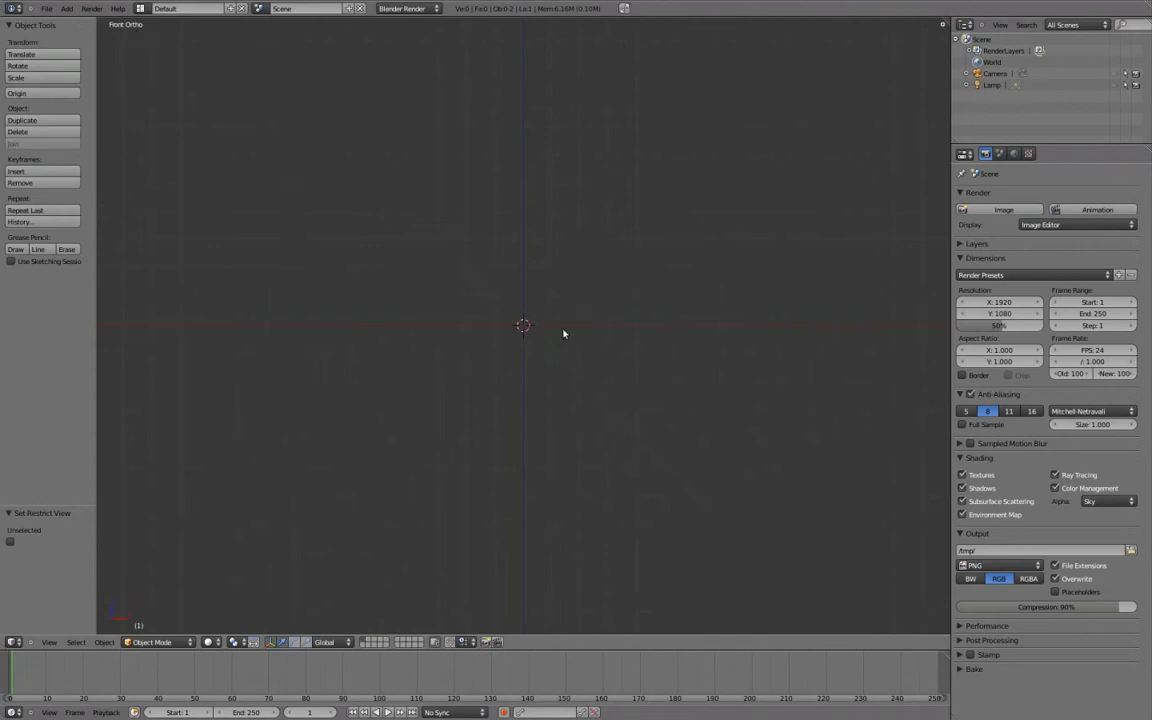
key(shift+a)
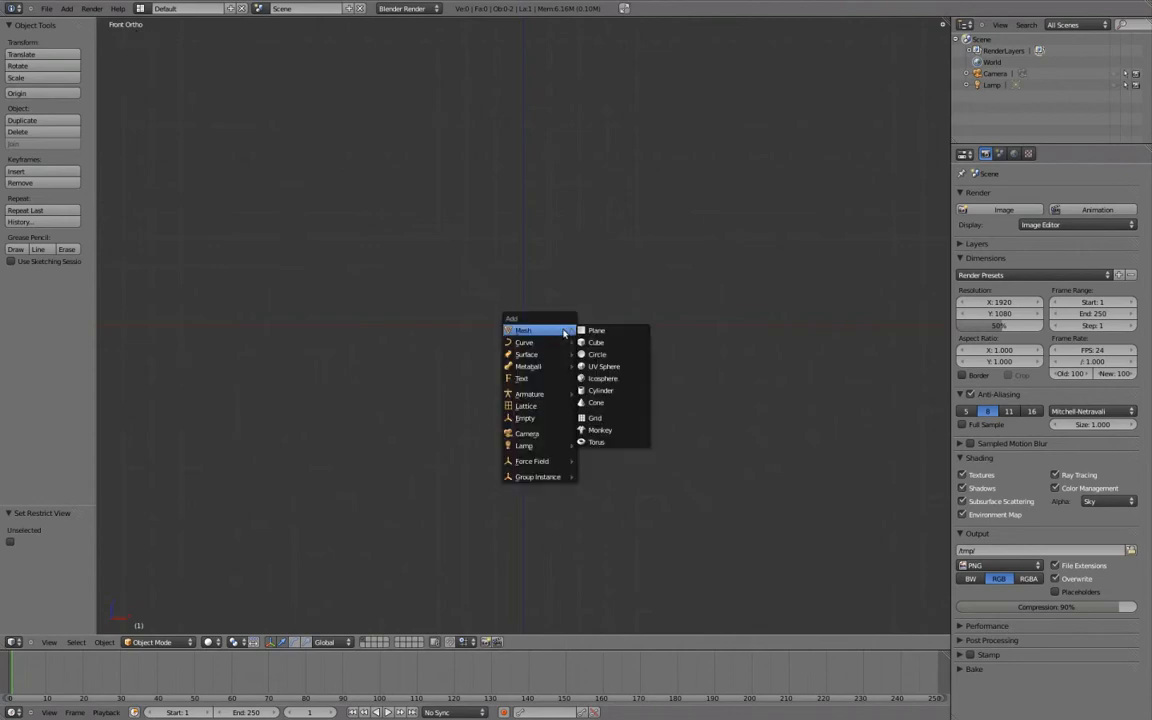
click(629, 372)
scroll(600, 347, up, 6)
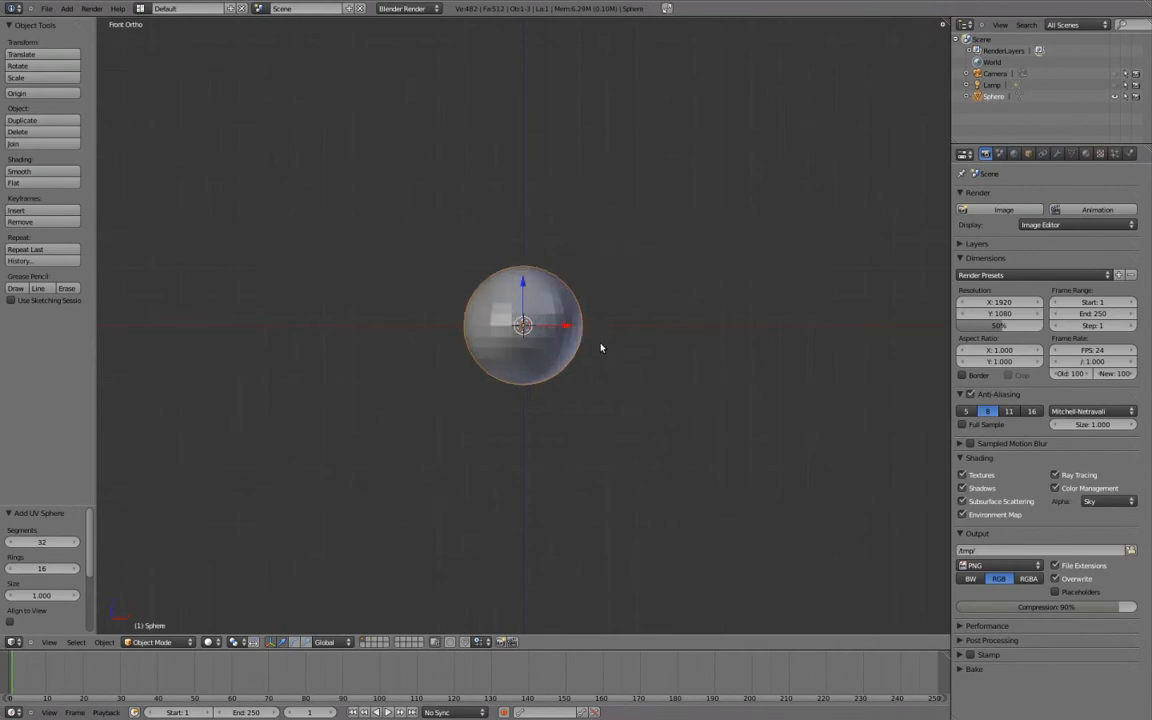
scroll(635, 309, up, 3)
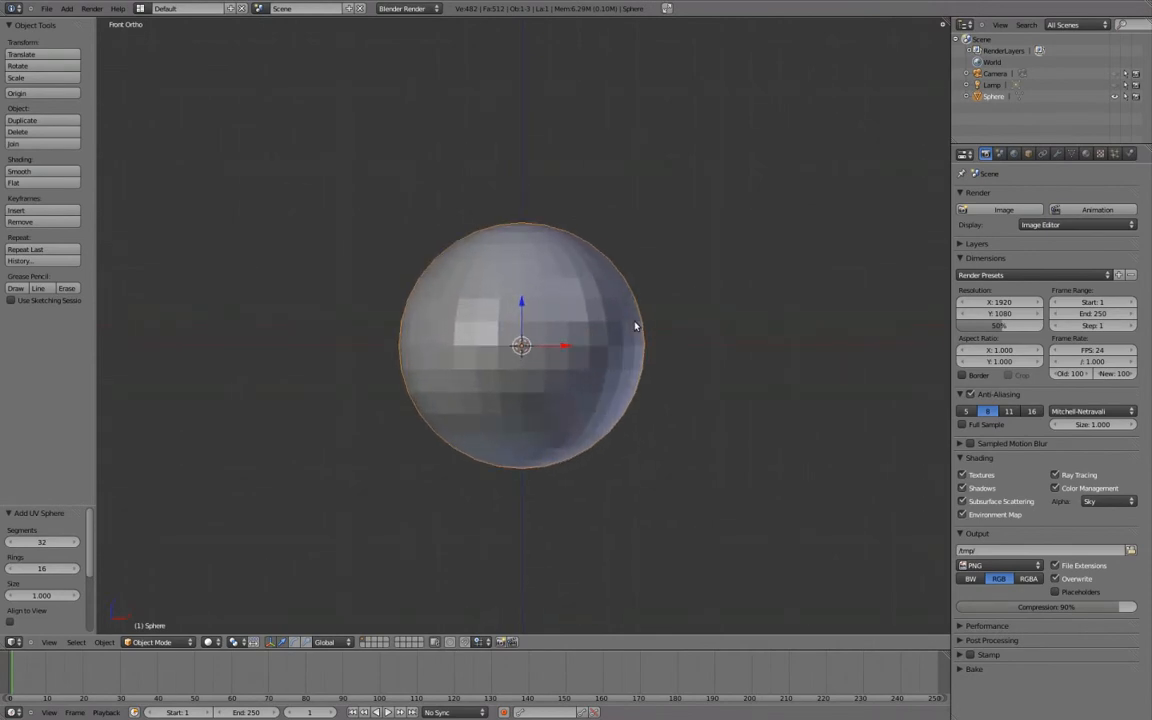
Set the new UV sphere's segments to 16 and its rings to 16.
drag(97, 303, 181, 300)
drag(124, 506, 137, 316)
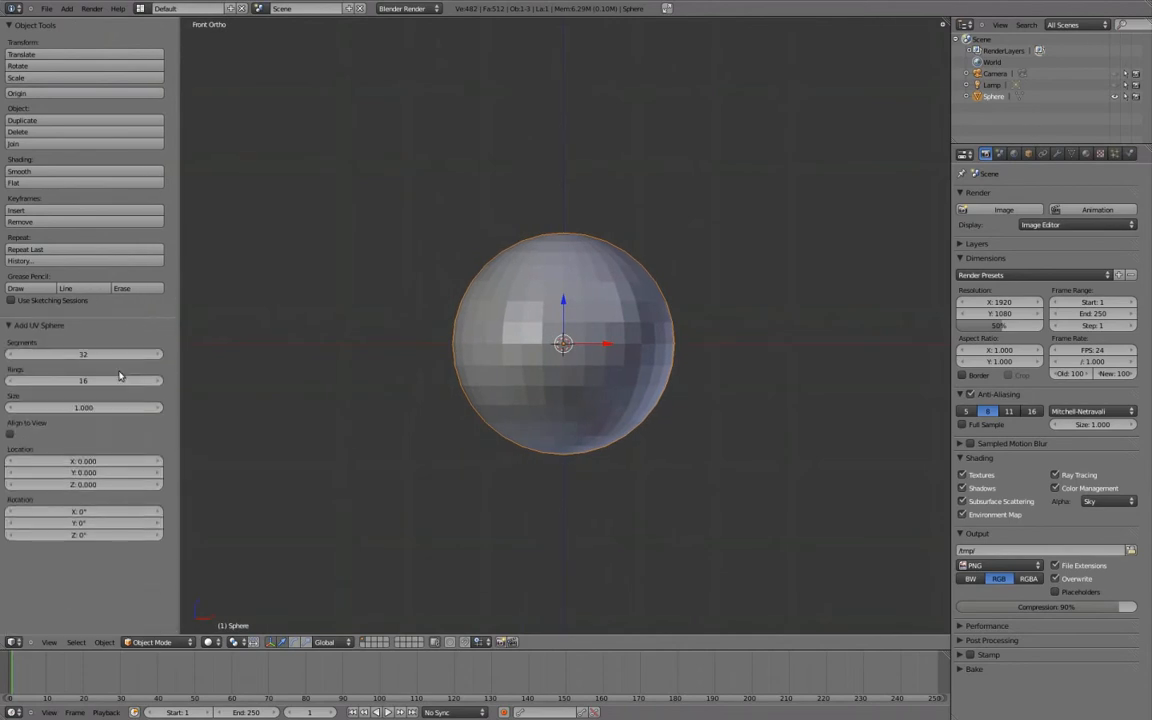
ctrl+middle_drag(109, 366, 122, 369)
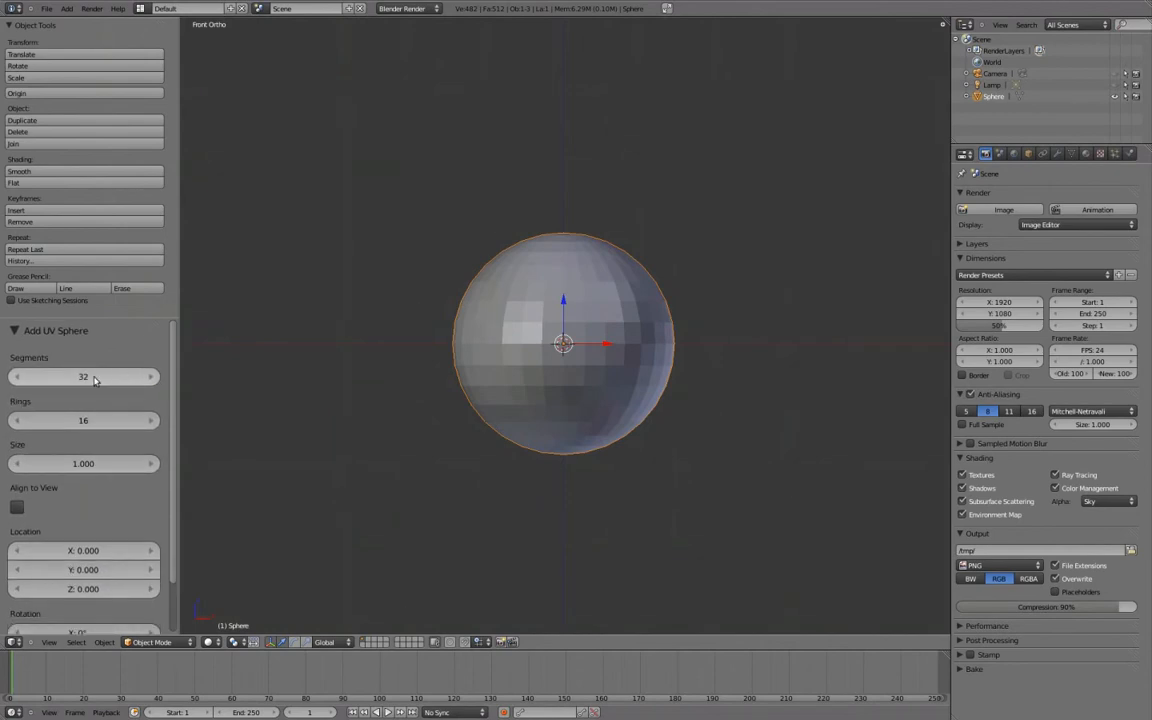
mouse_move(82, 380)
mouse_down()
mouse_move(107, 378)
mouse_move(56, 379)
mouse_move(85, 378)
mouse_move(108, 427)
mouse_move(136, 427)
mouse_move(83, 419)
mouse_move(81, 378)
mouse_move(101, 381)
mouse_up()
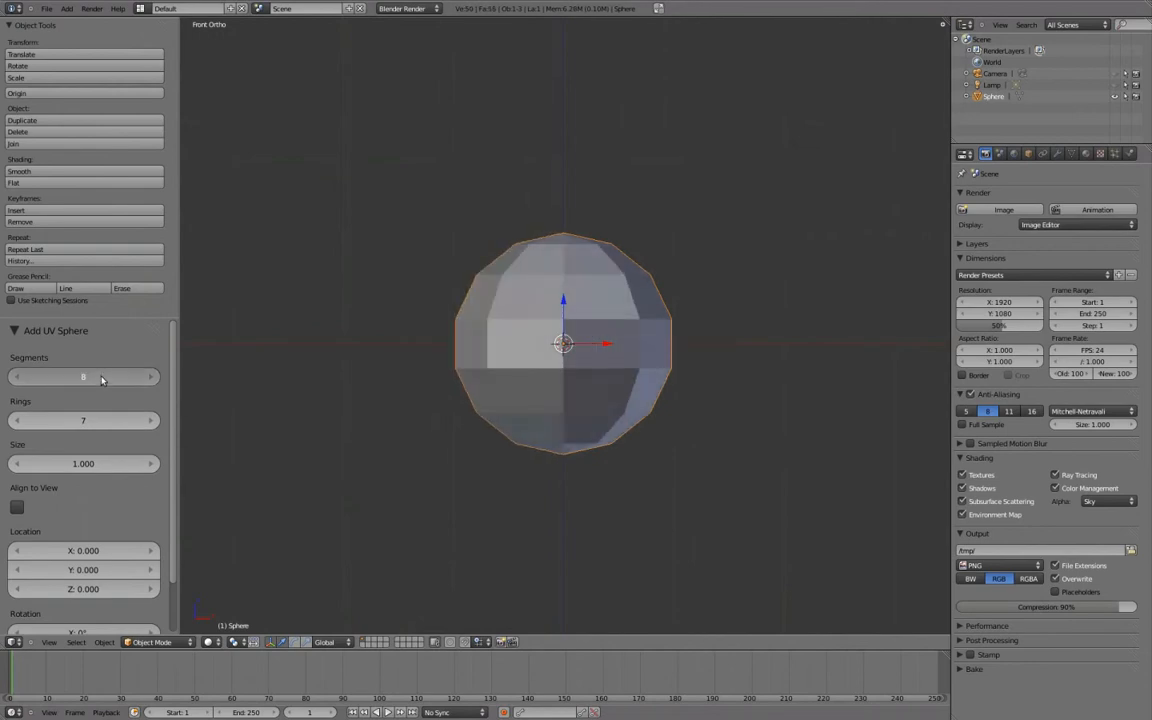
click(101, 380)
text(16)
key(Return)
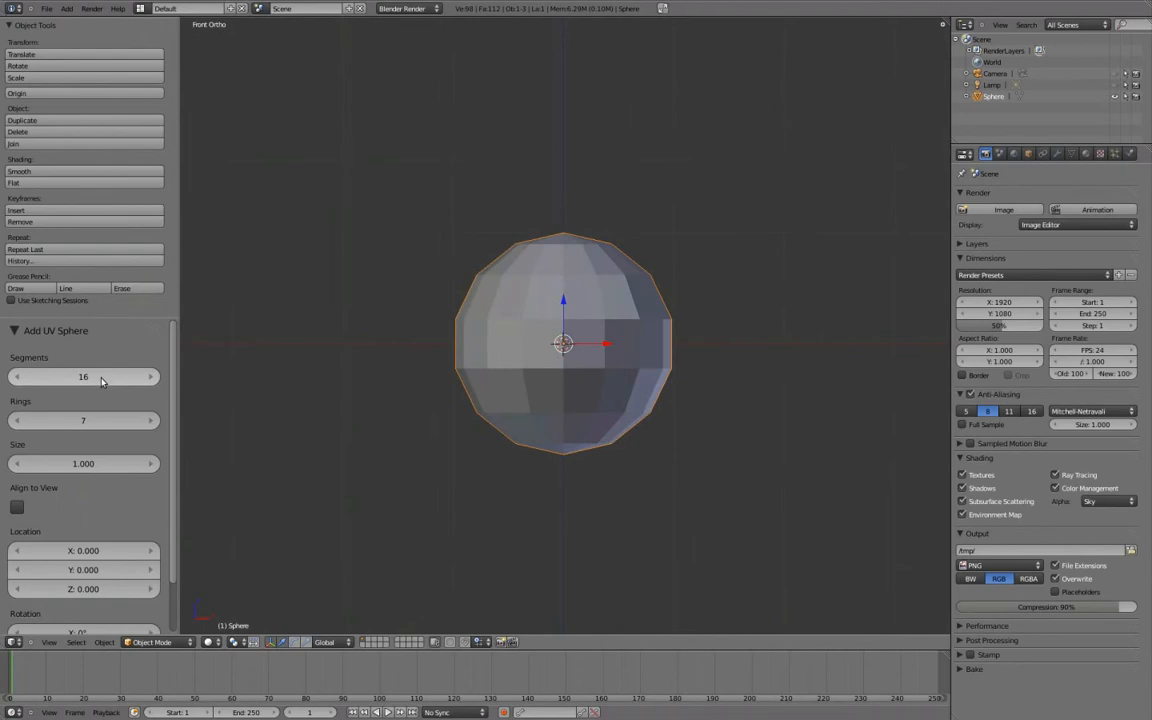
click(87, 421)
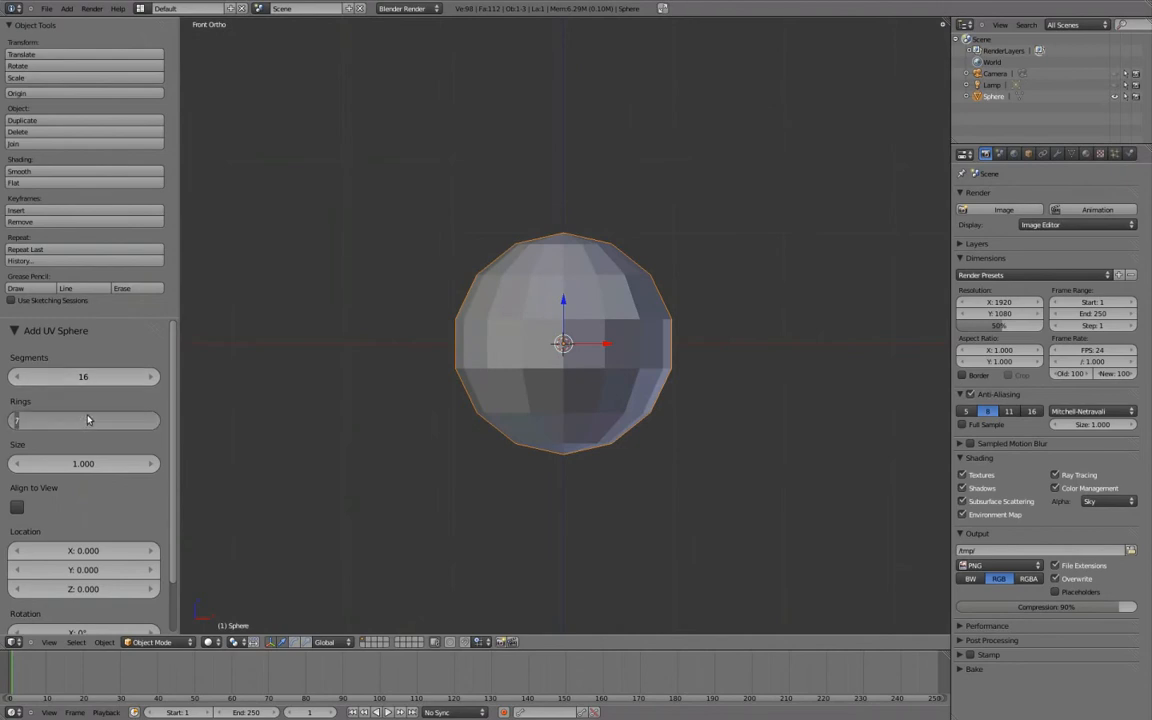
text(16)
key(Return)
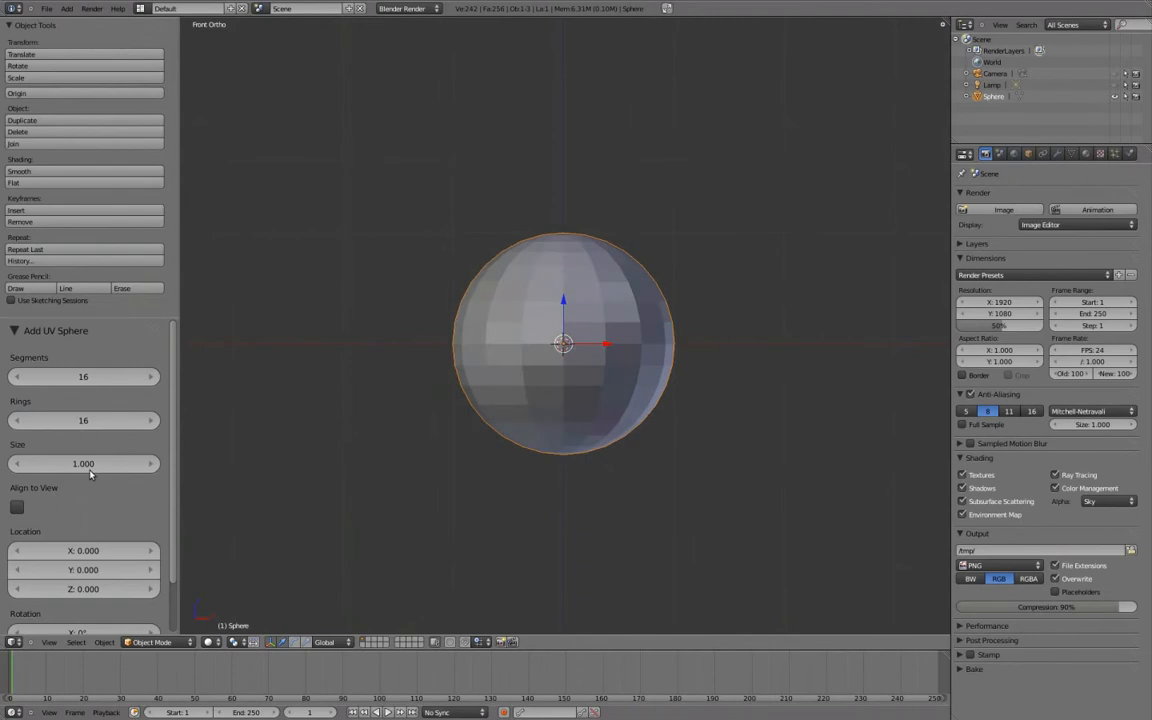
Try a UV sphere size of 0.640, and set the size back to 1.
drag(88, 470, 64, 470)
click(149, 466)
click(149, 466)
click(149, 466)
click(149, 466)
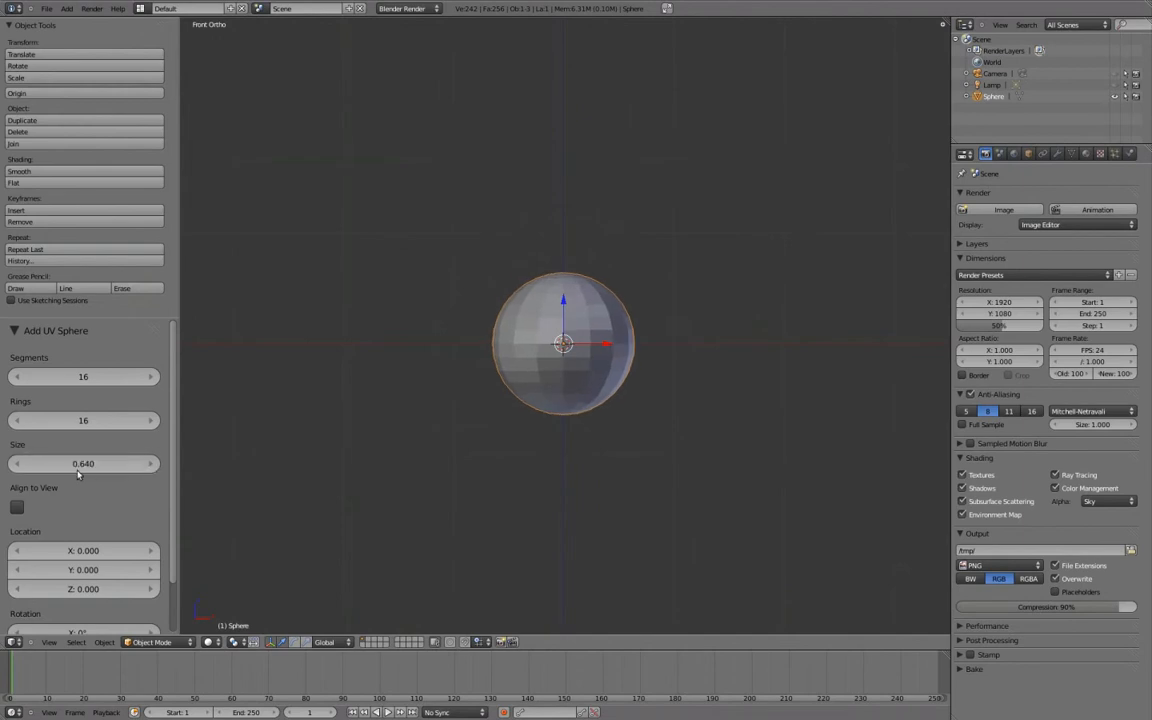
click(83, 466)
text(1)
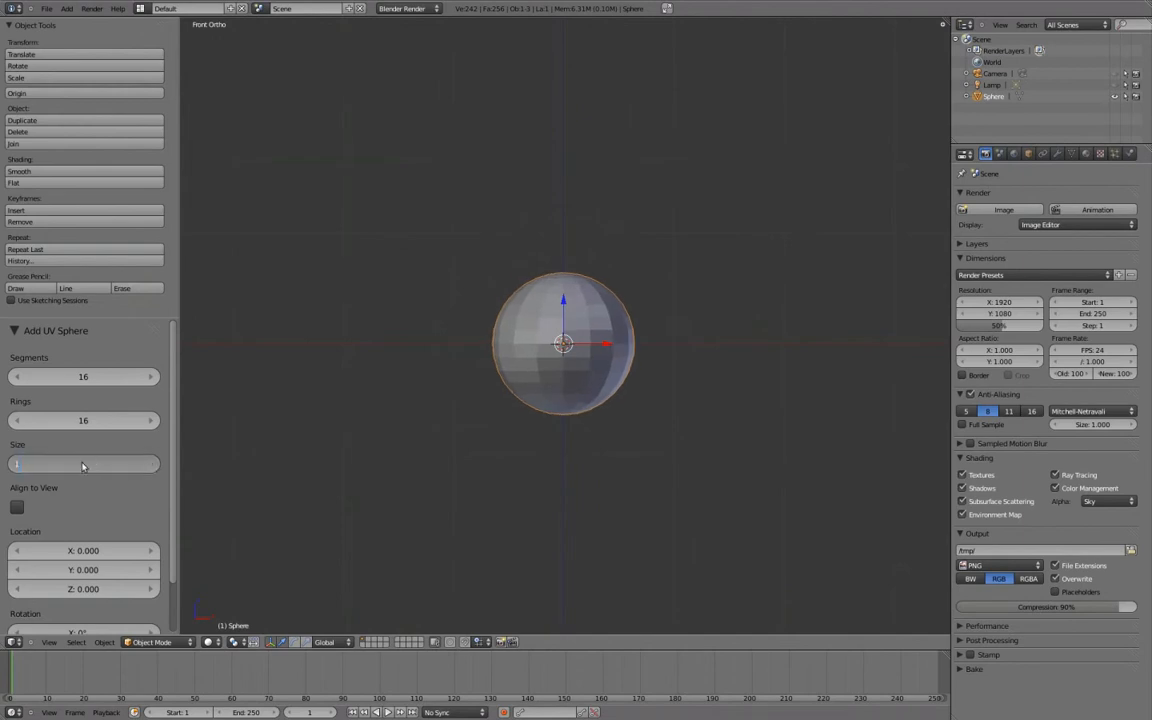
key(Return)
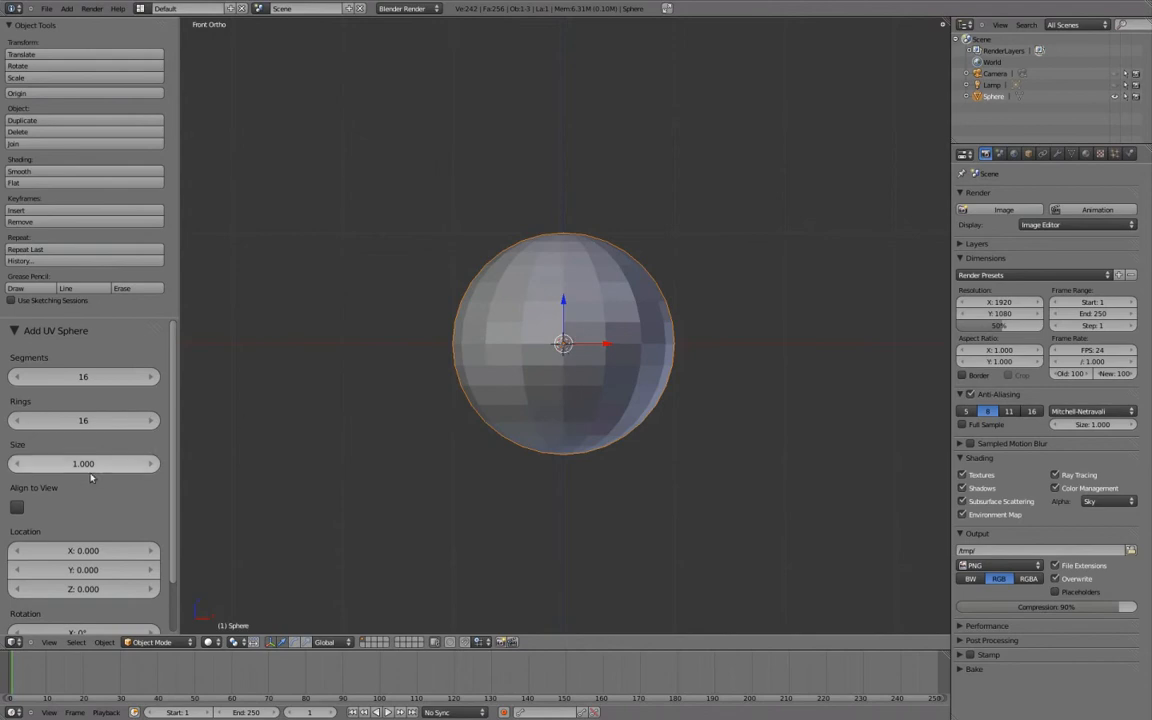
Turn on Align to View for the new sphere so its pole faces the front view.
click(17, 508)
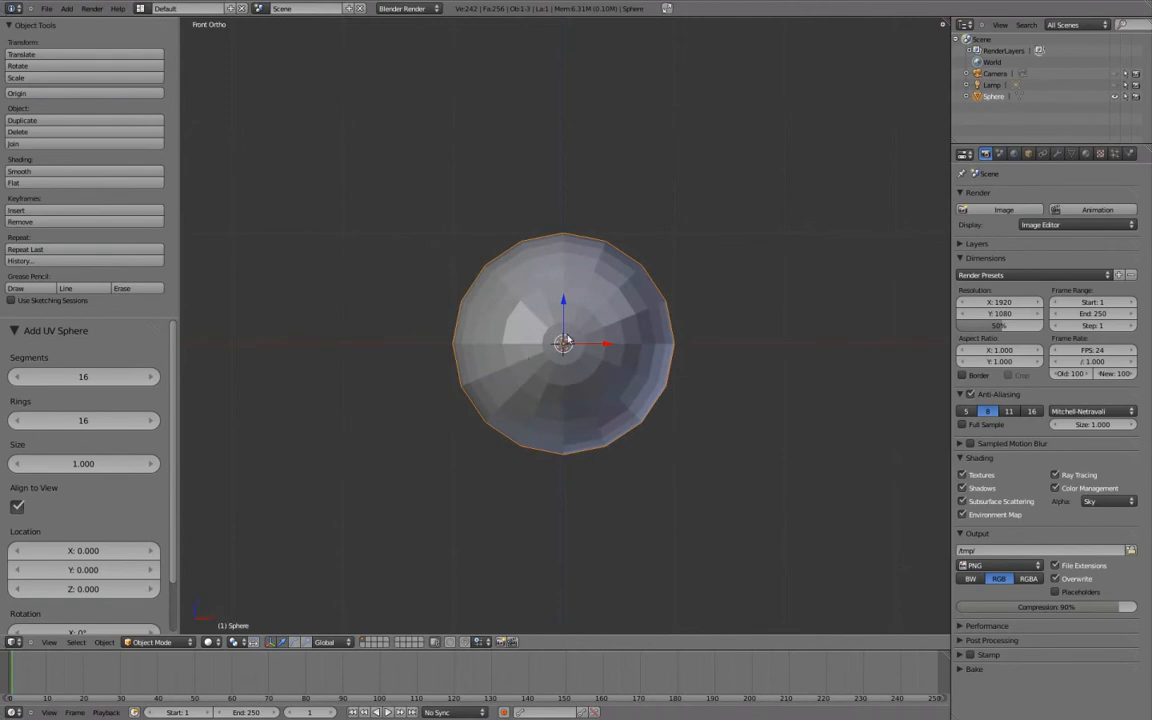
click(17, 508)
click(17, 508)
click(17, 508)
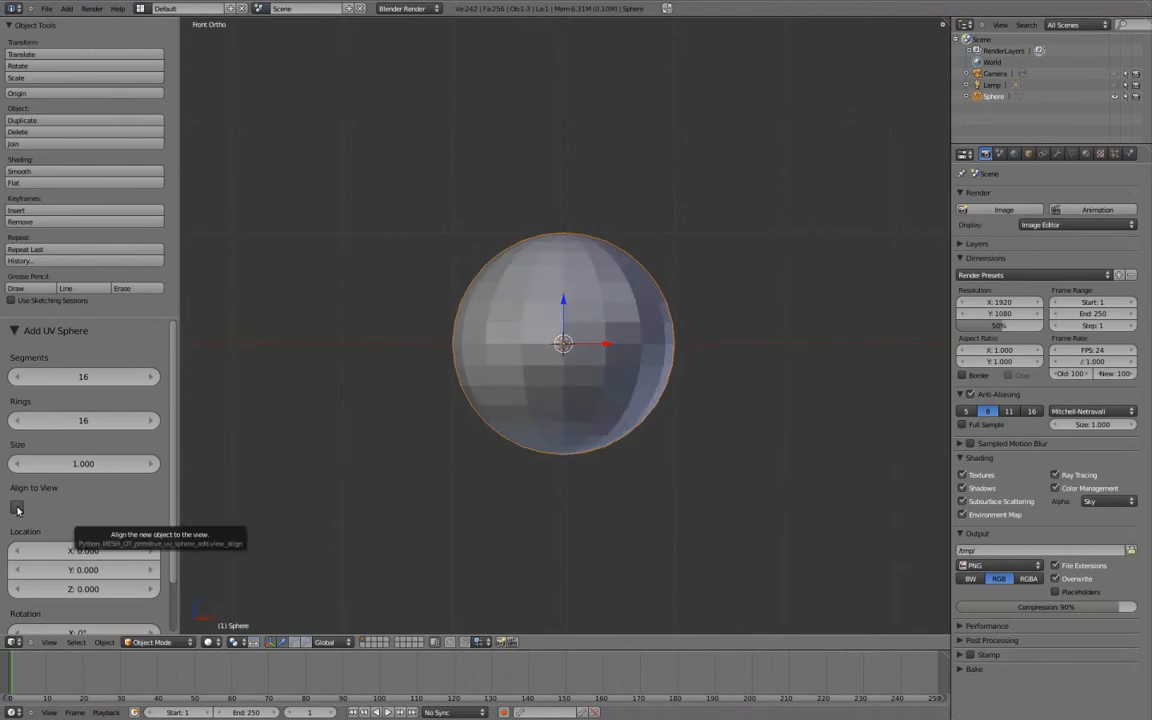
click(17, 508)
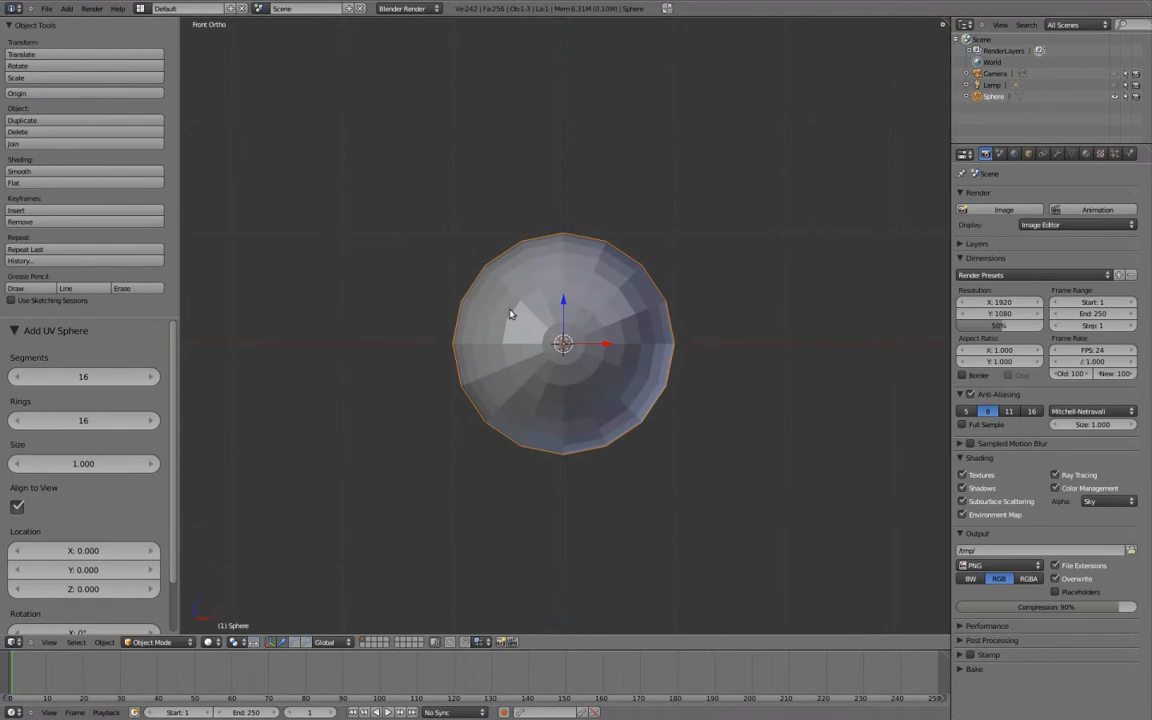
middle_drag(620, 277, 671, 340)
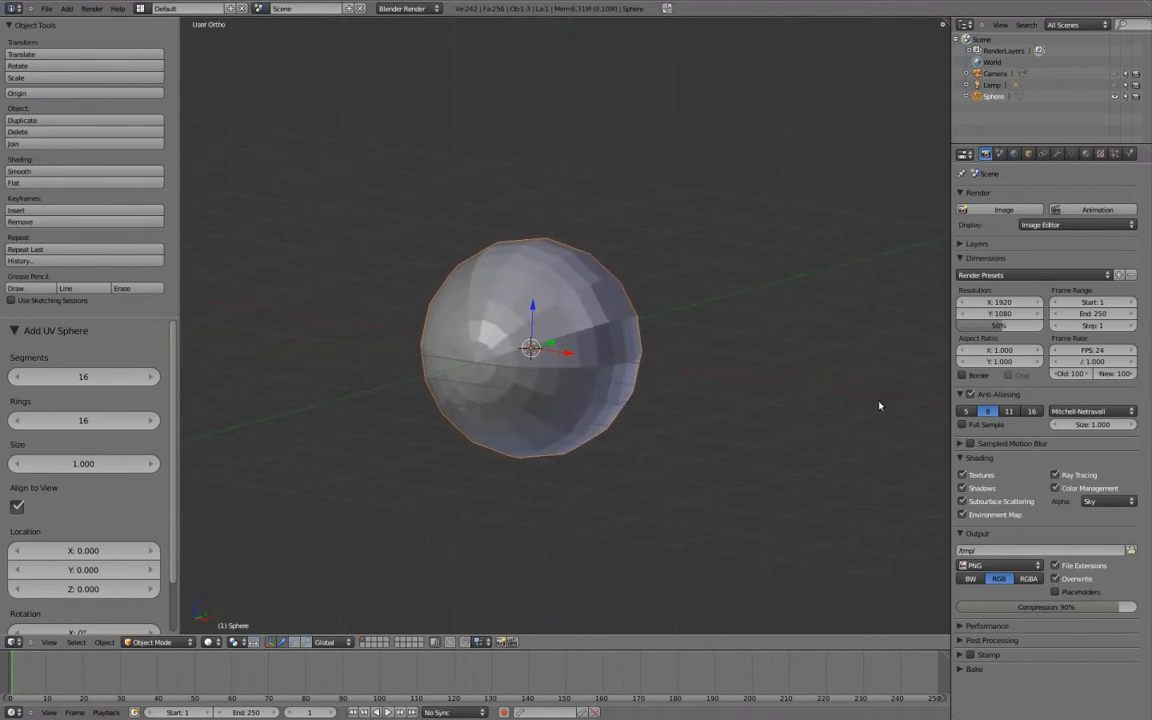
Show the sphere's transform properties beside the 3D view and apply smooth shading to the sphere.
key(n)
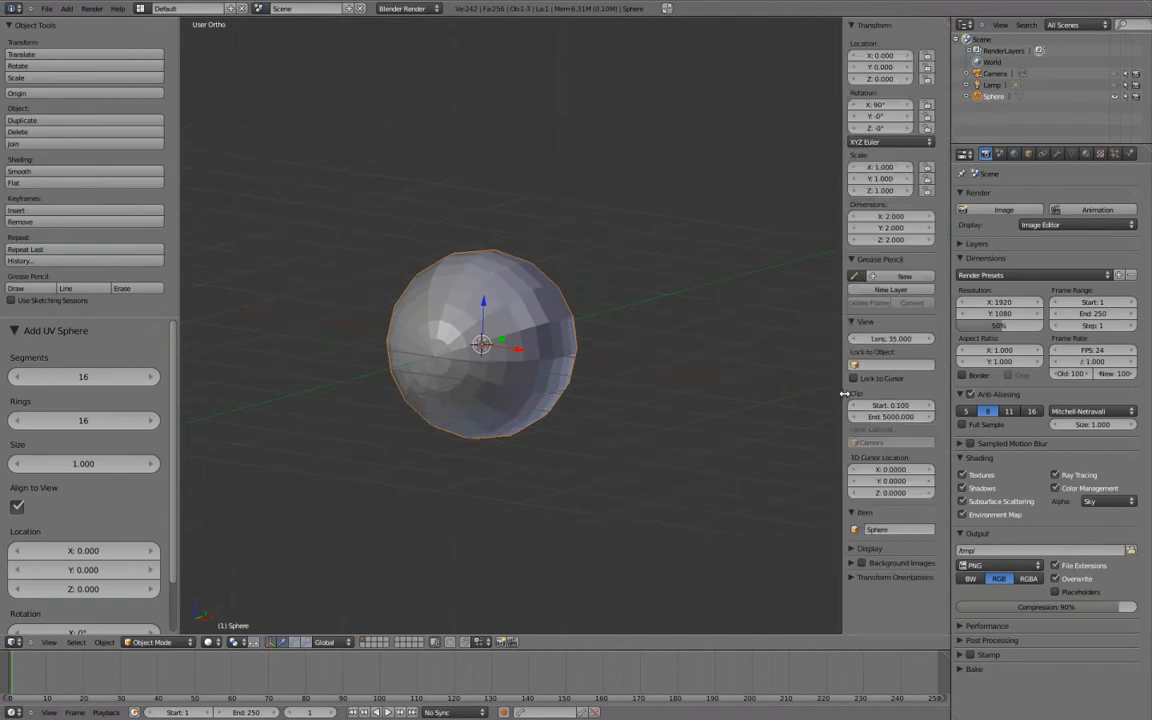
drag(838, 395, 803, 394)
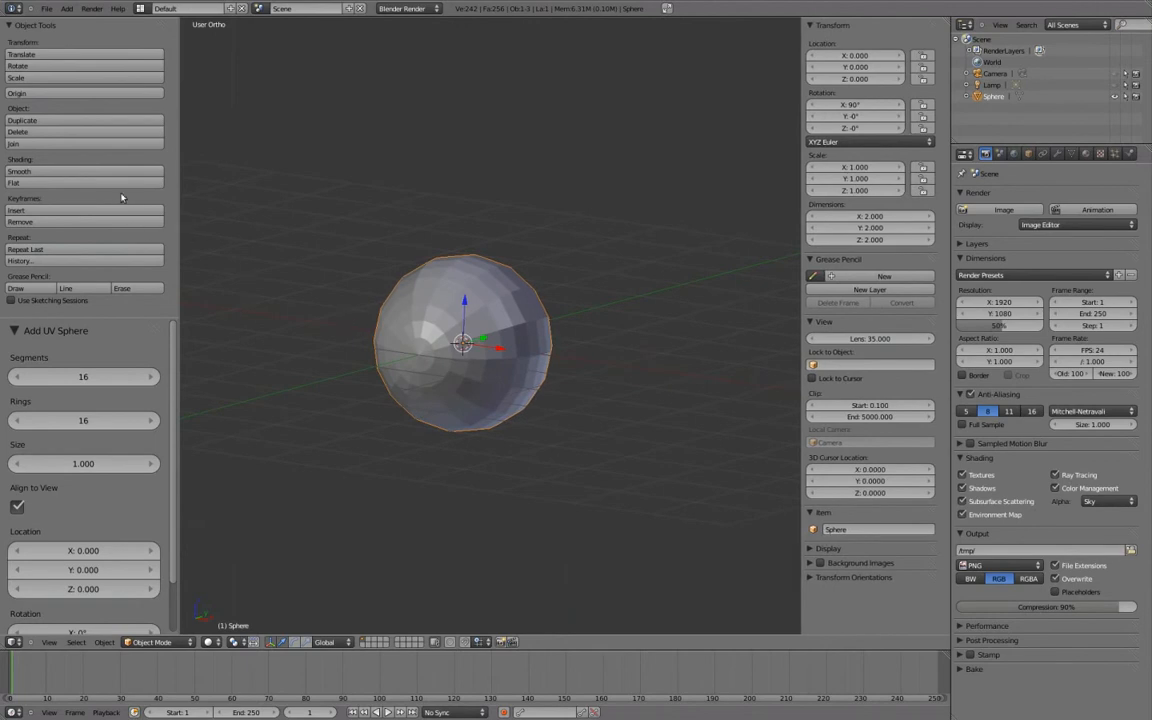
ctrl+middle_drag(123, 194, 101, 247)
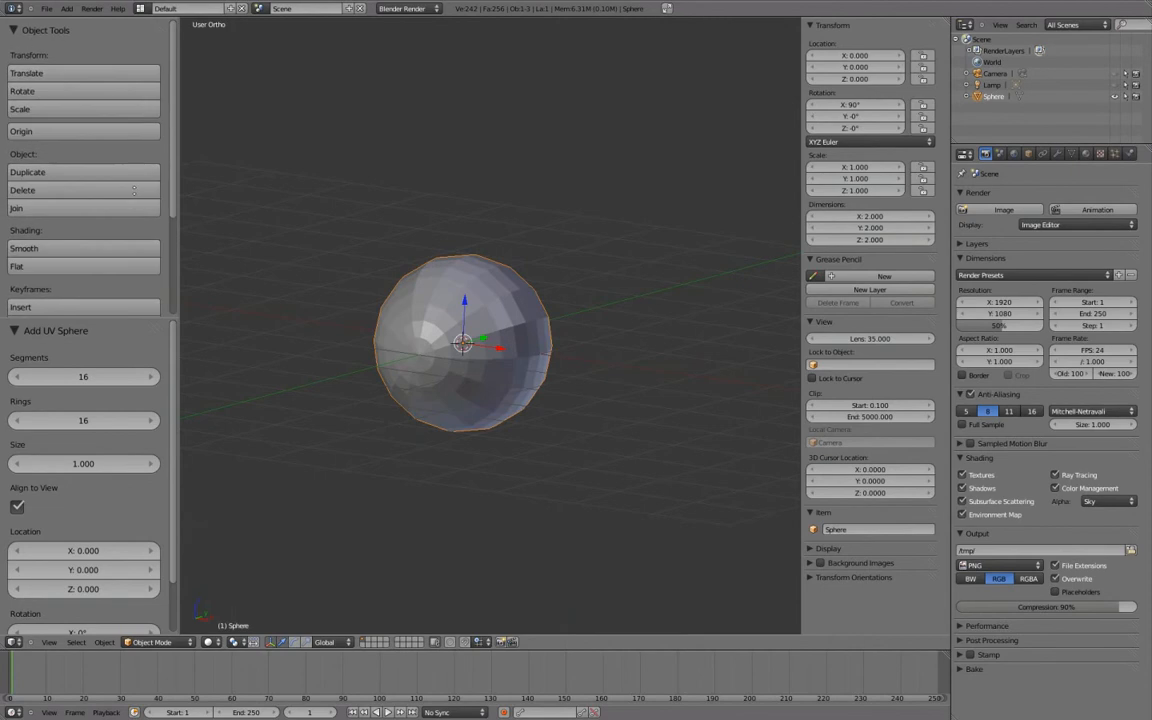
click(73, 250)
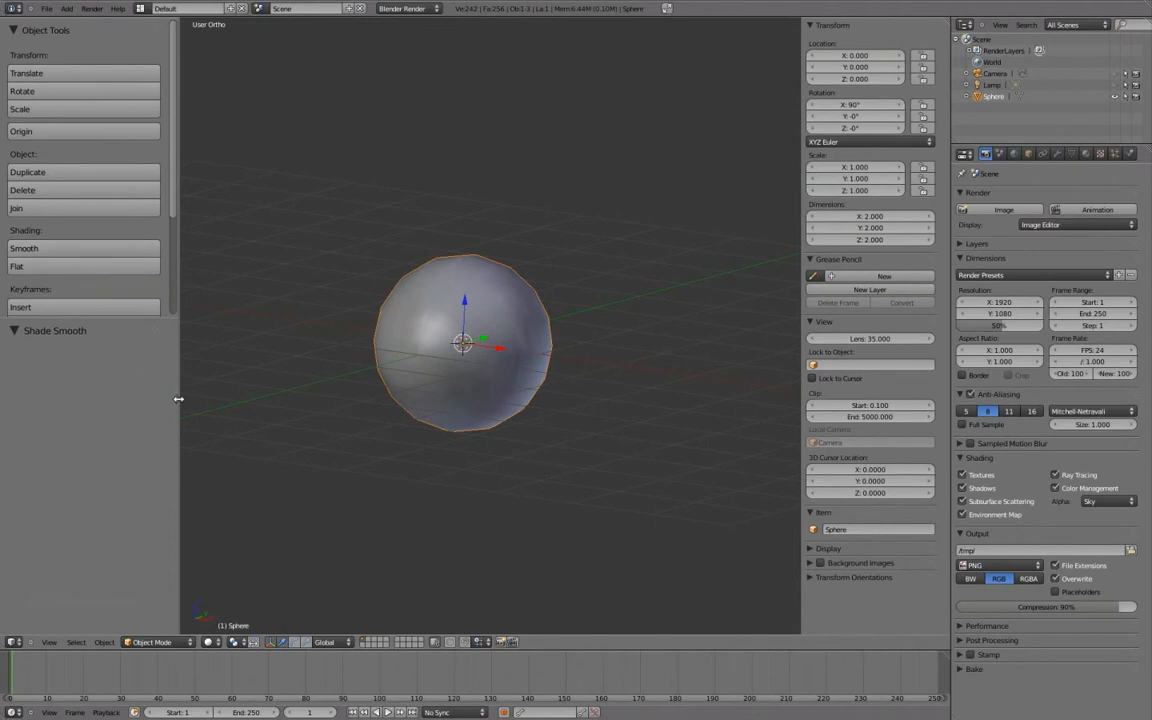
drag(179, 399, 138, 391)
Display the sphere as a wireframe and expand the 3D view's Display settings.
key(z)
shift+middle_drag(477, 363, 550, 347)
scroll(508, 354, up, 2)
scroll(508, 354, up, 1)
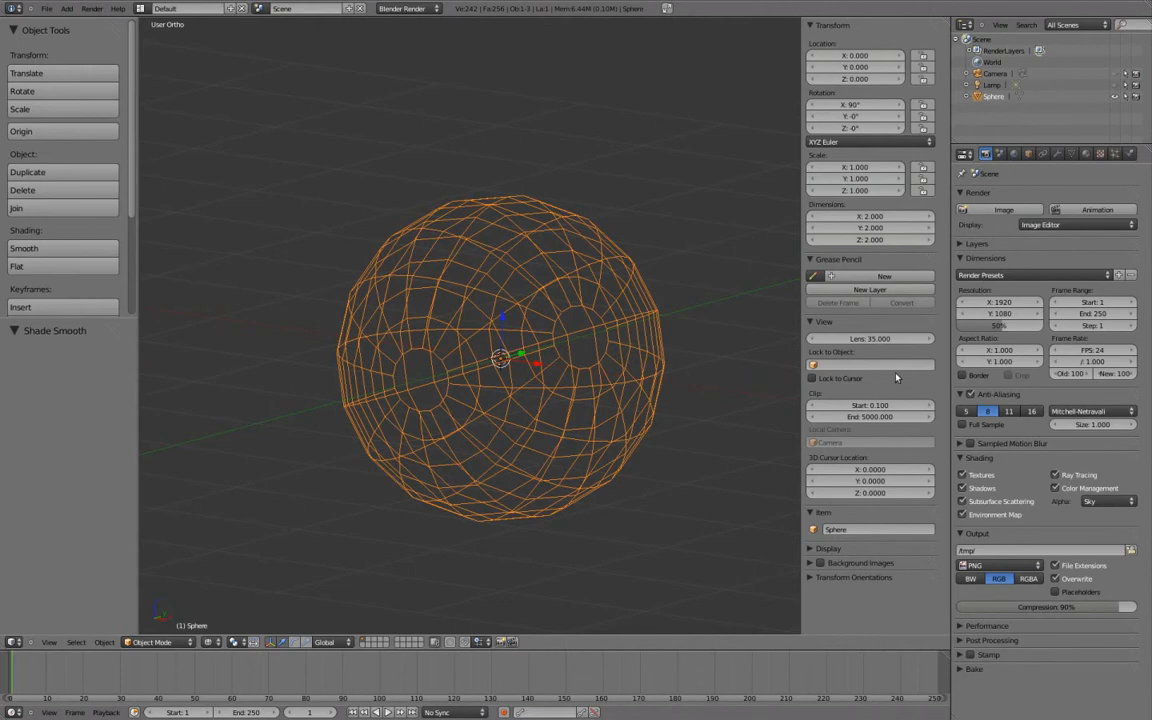
ctrl+middle_drag(891, 373, 940, 341)
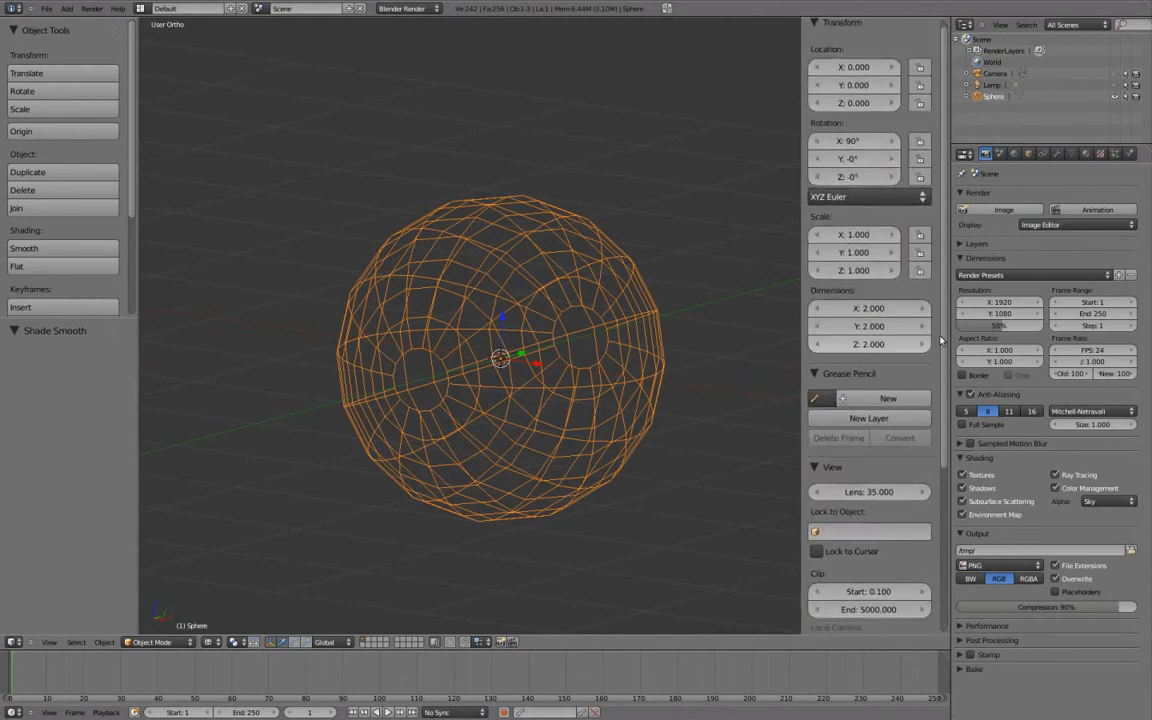
drag(945, 341, 930, 518)
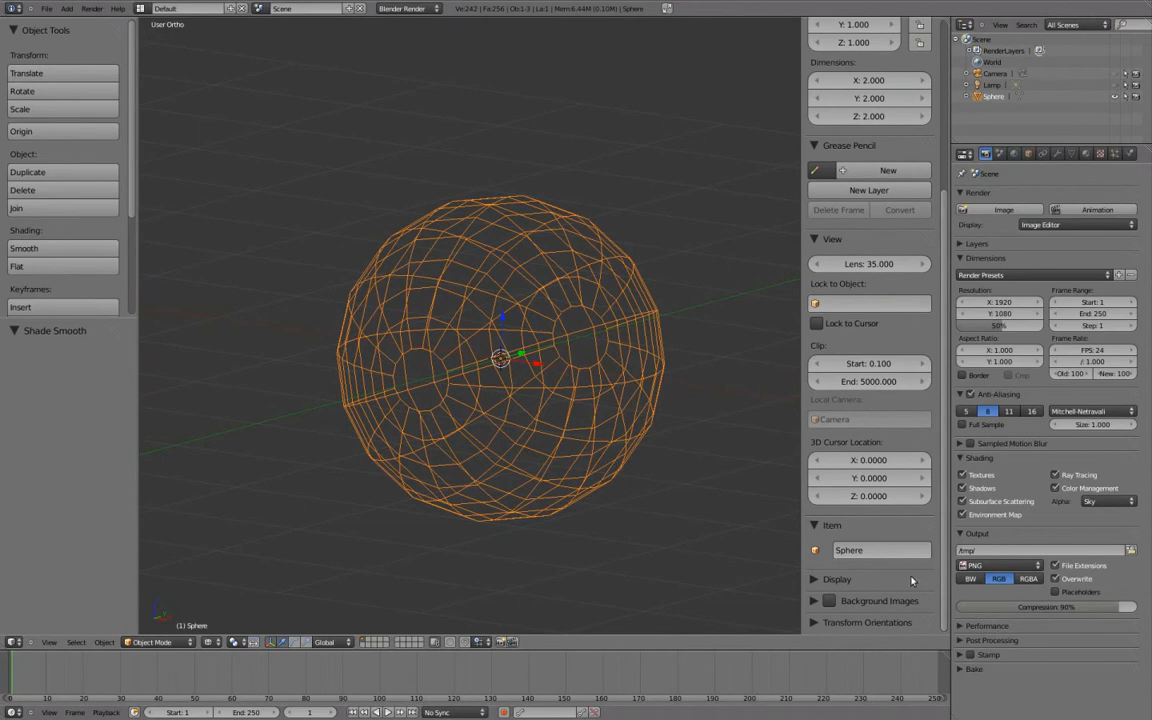
click(912, 578)
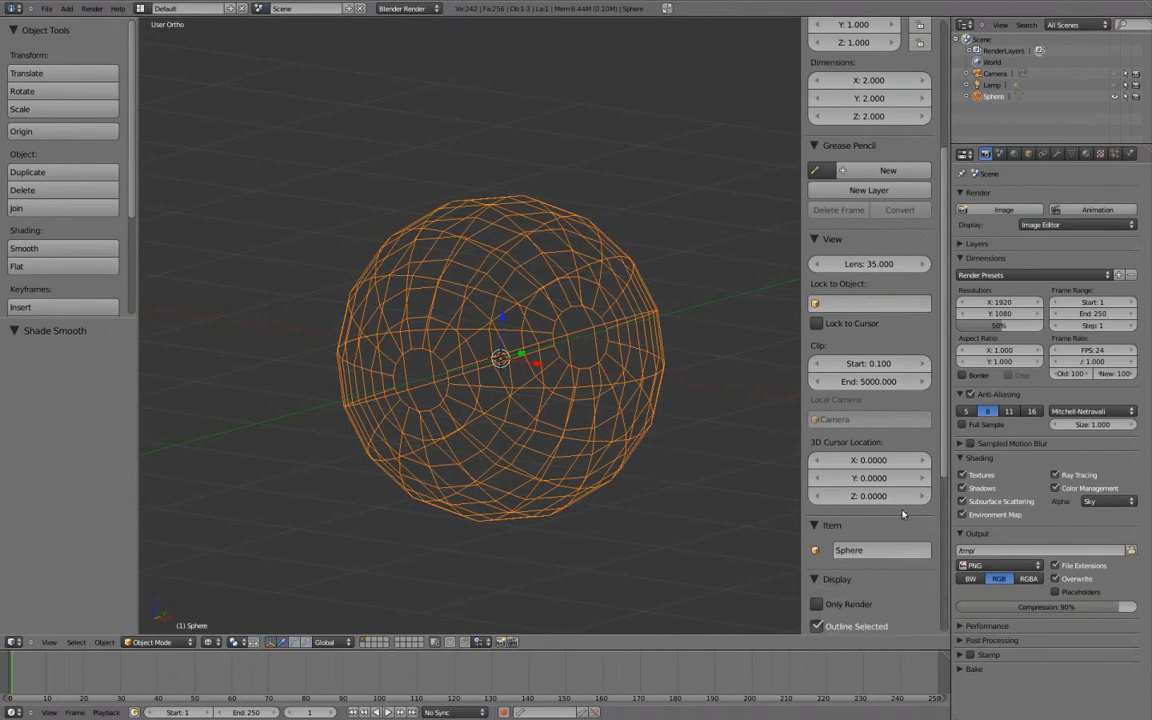
drag(944, 467, 951, 630)
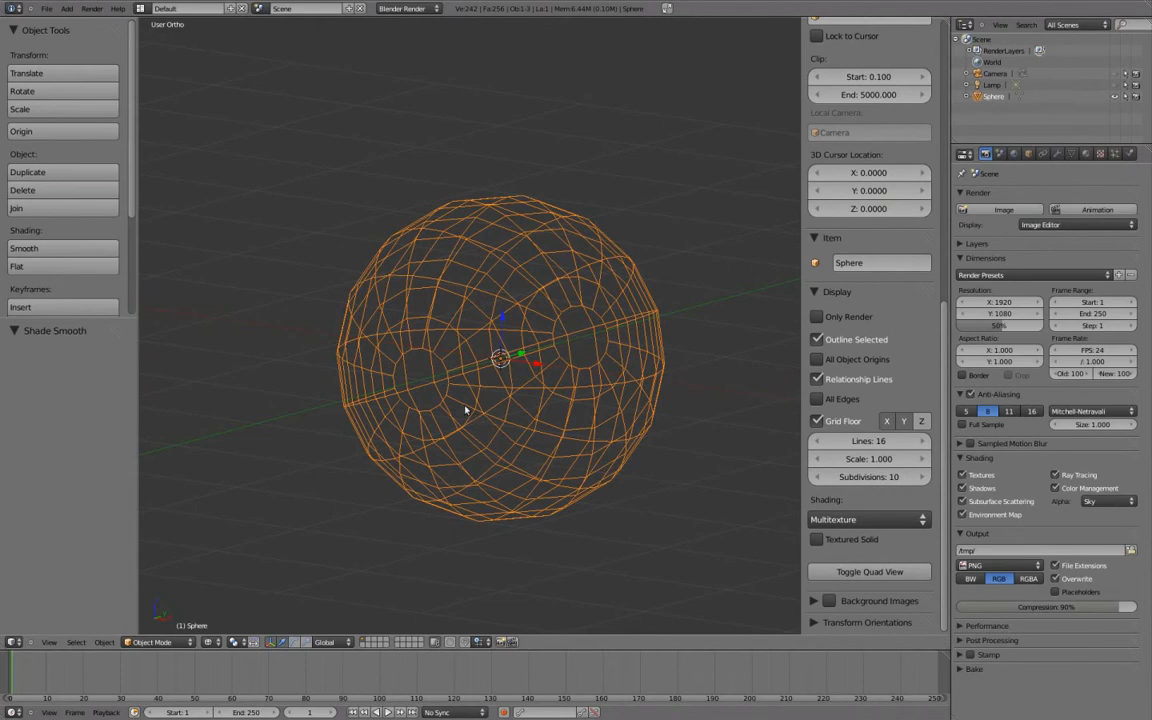
Compare the sphere's solid and wireframe display and examine its full mesh in Edit Mode, returning to Object Mode.
key(z)
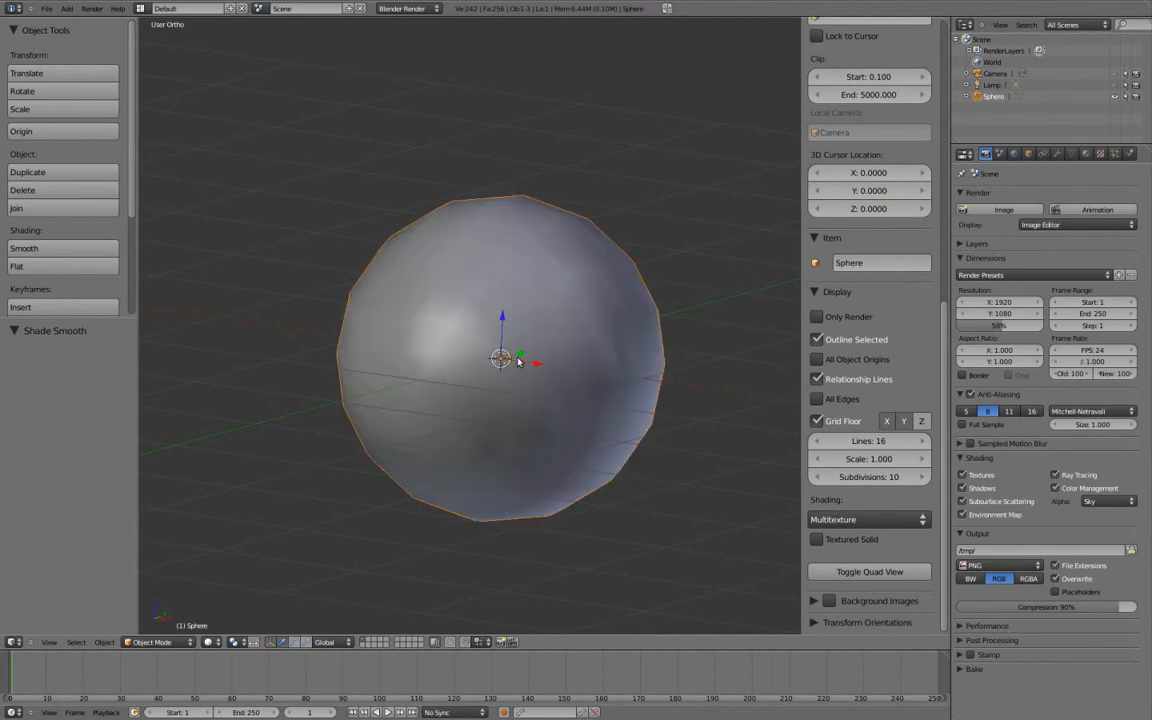
key(z)
key(Tab)
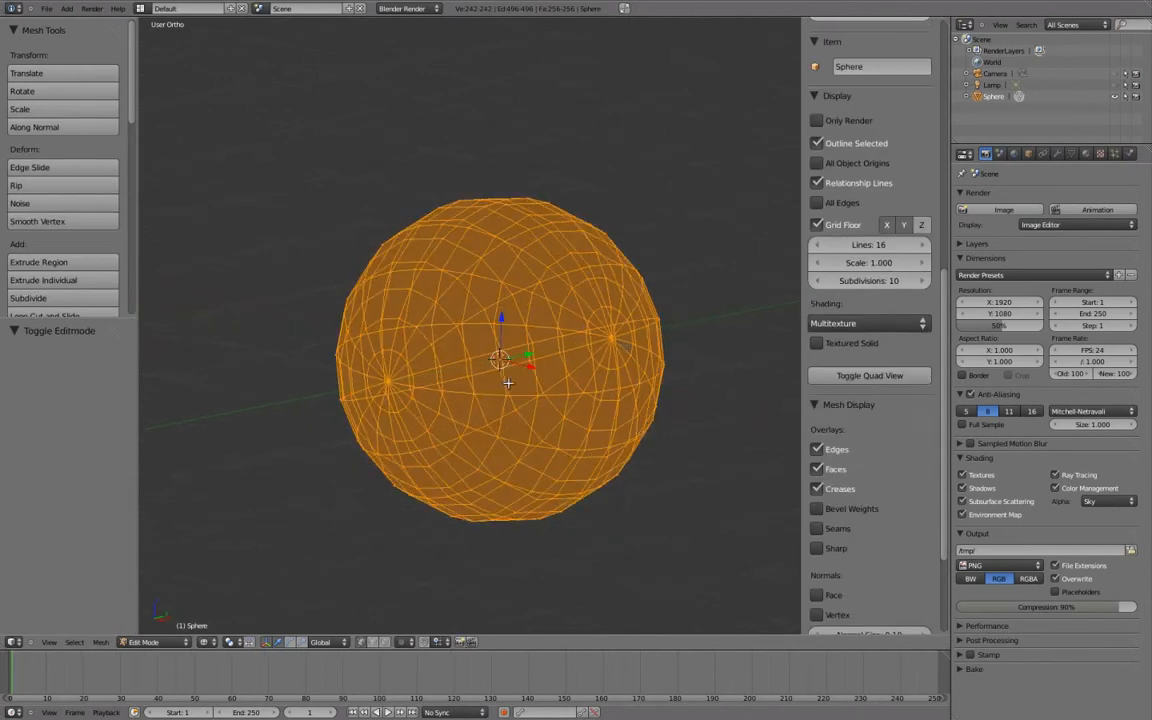
key(Tab)
middle_drag(430, 380, 439, 376)
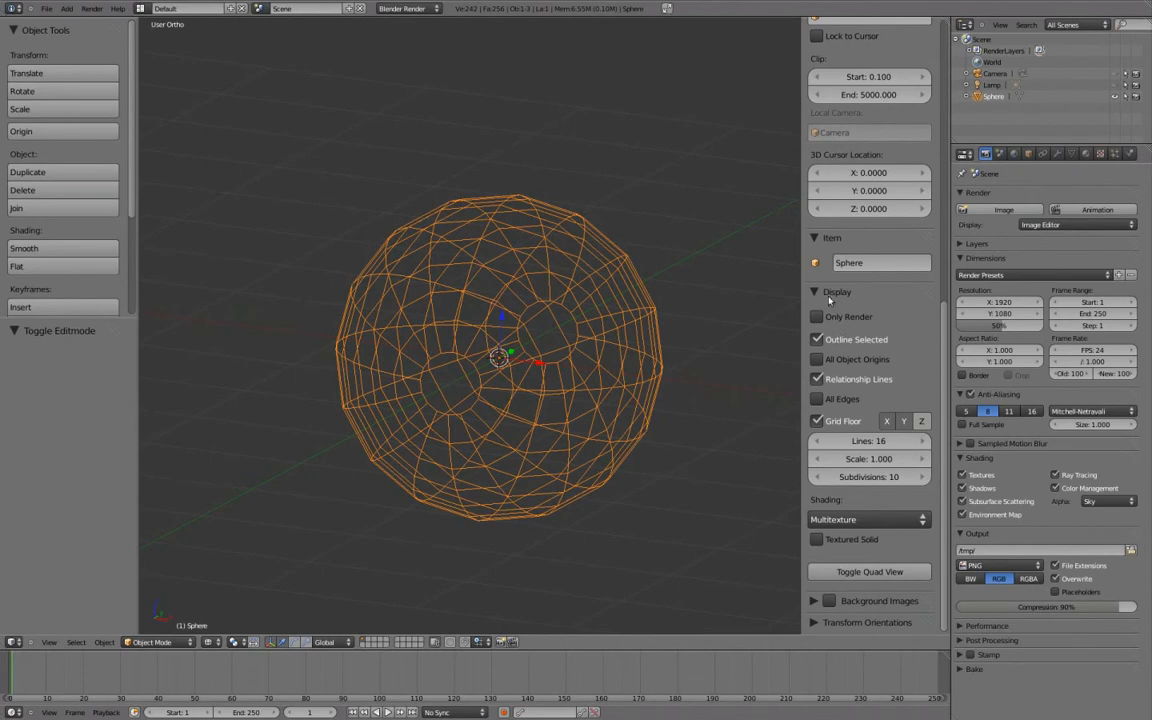
Turn on All Edges and turn off the Grid Floor in the view's Display settings.
click(817, 400)
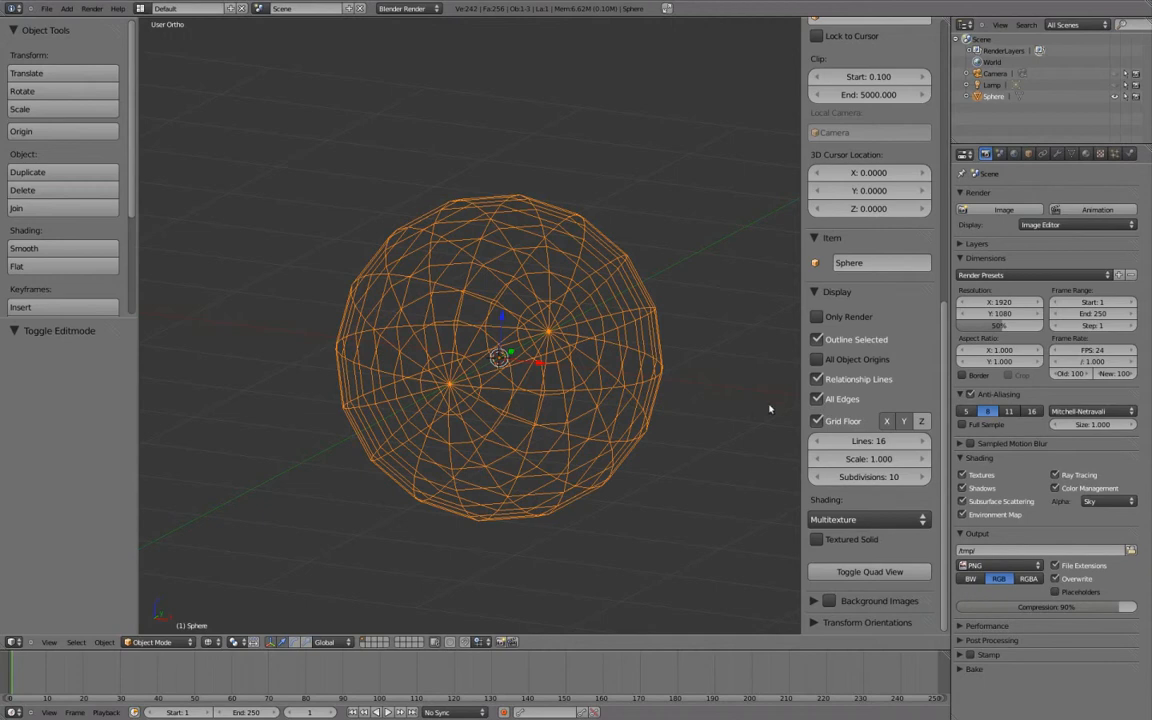
scroll(717, 378, down, 2)
scroll(647, 370, down, 1)
middle_drag(647, 370, 612, 368)
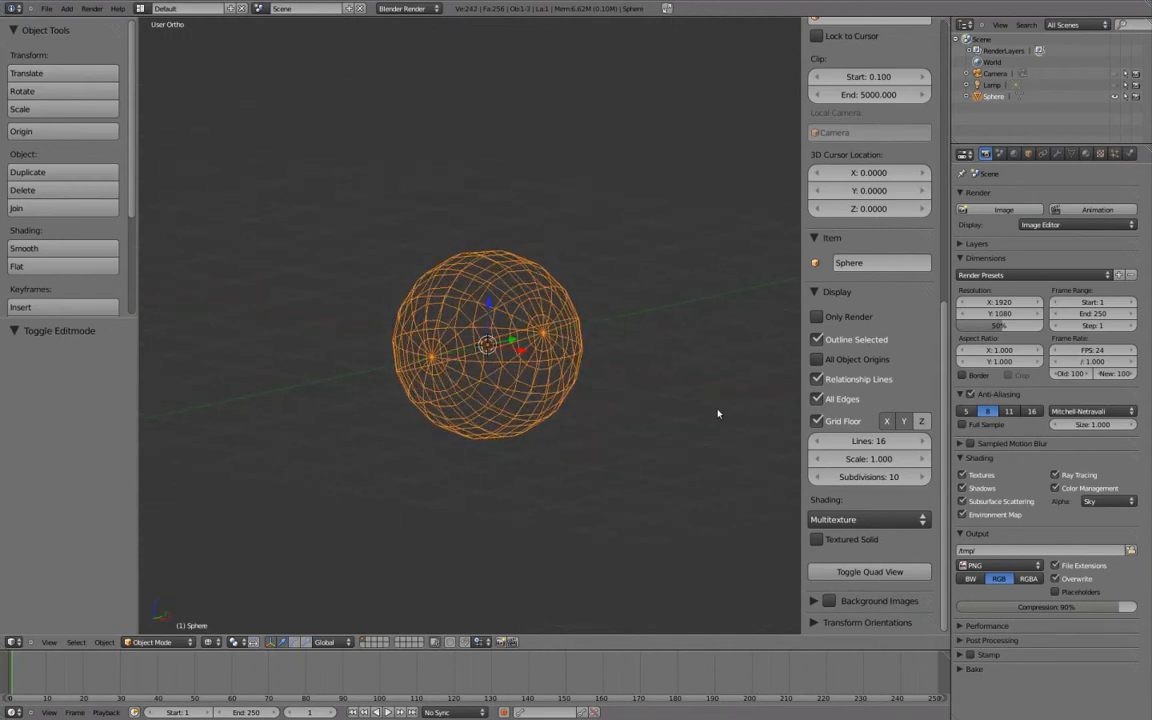
click(817, 422)
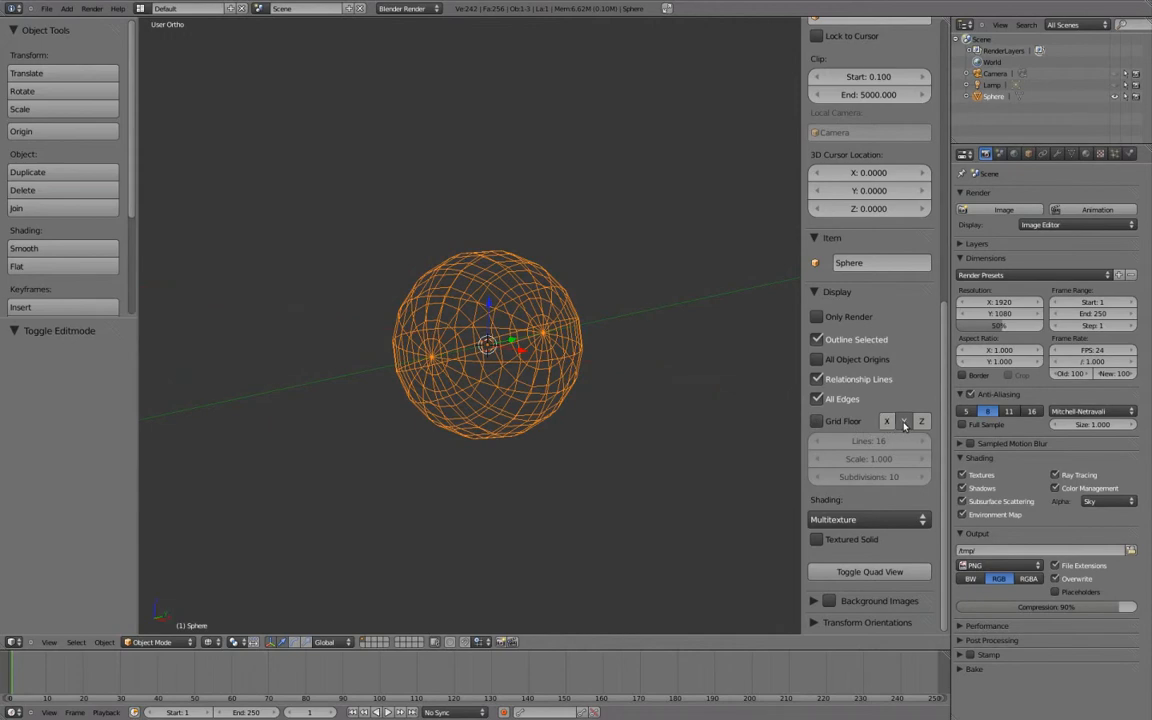
Switch the close-up view of the sphere from wireframe to solid shading.
shift+middle_drag(472, 275, 486, 268)
scroll(535, 297, up, 3)
shift+middle_drag(574, 297, 526, 320)
scroll(556, 302, up, 1)
key(z)
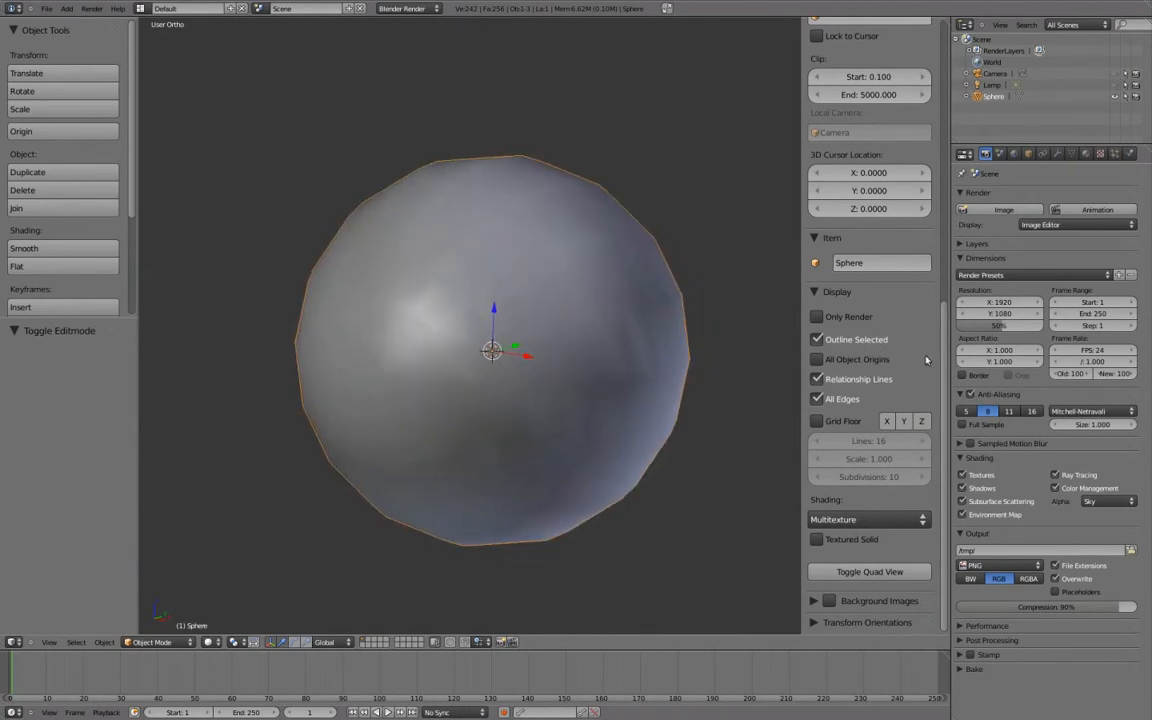
Apply the sphere's rotation so its current orientation becomes the zero rotation.
scroll(919, 360, up, 10)
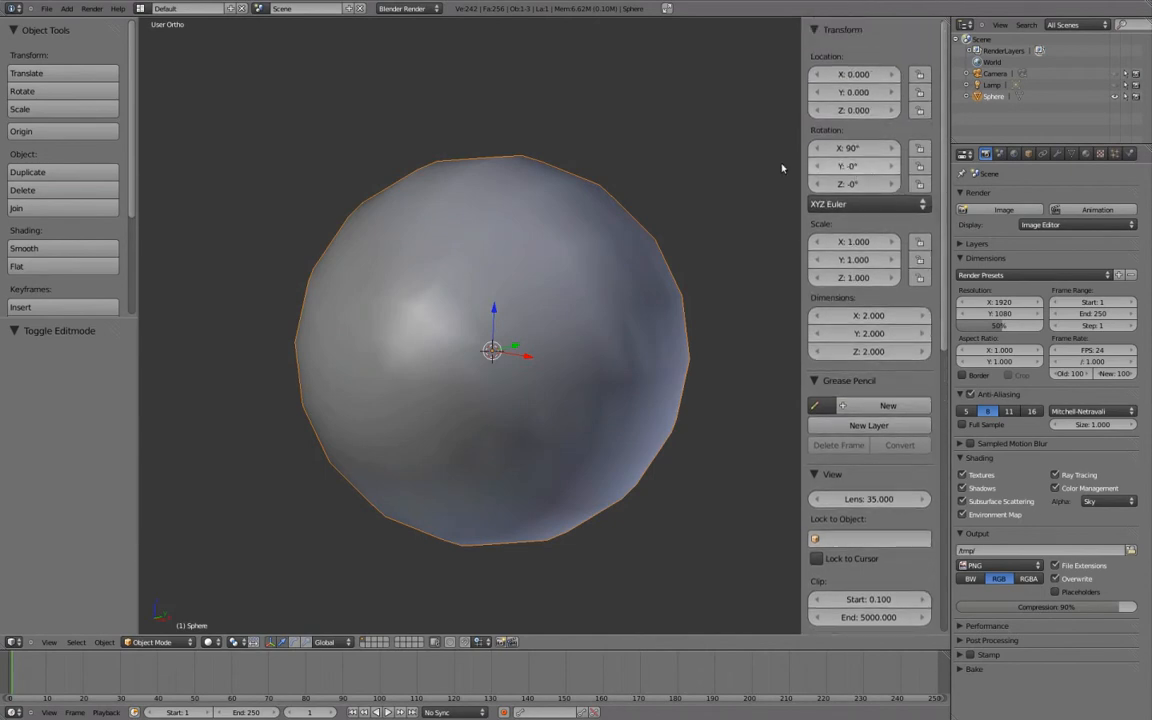
key(ctrl+a)
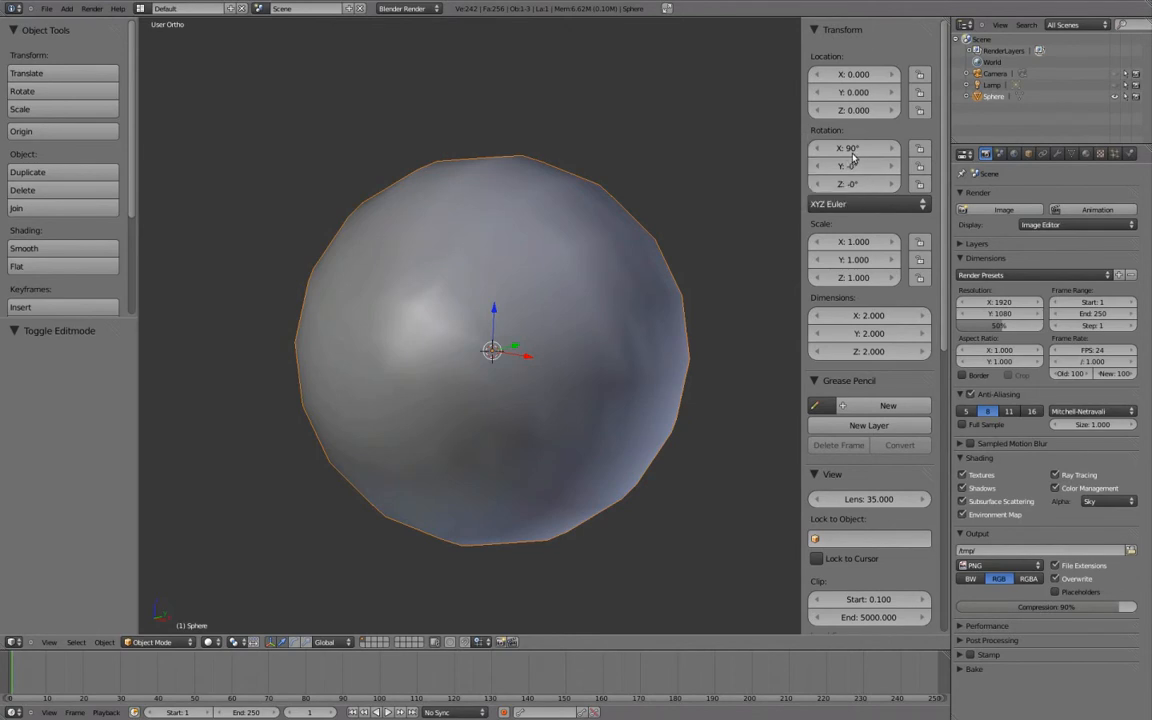
key(ctrl+a)
click(733, 150)
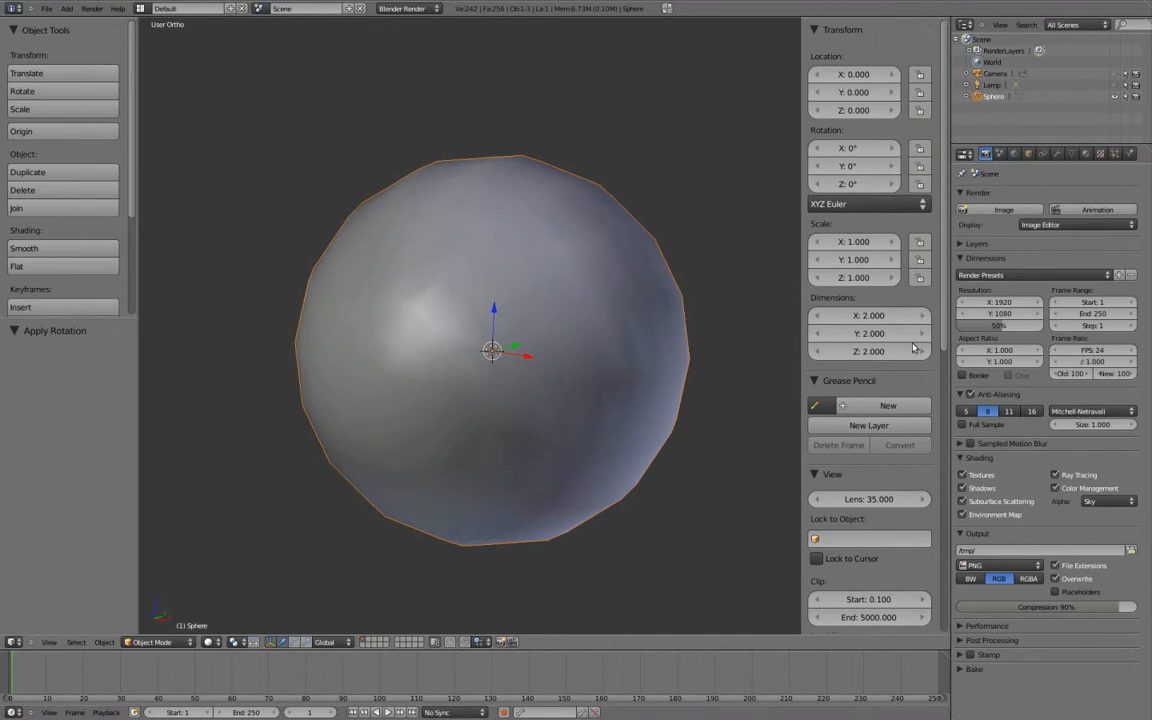
Add a Subdivision Surface modifier to the sphere.
click(1057, 155)
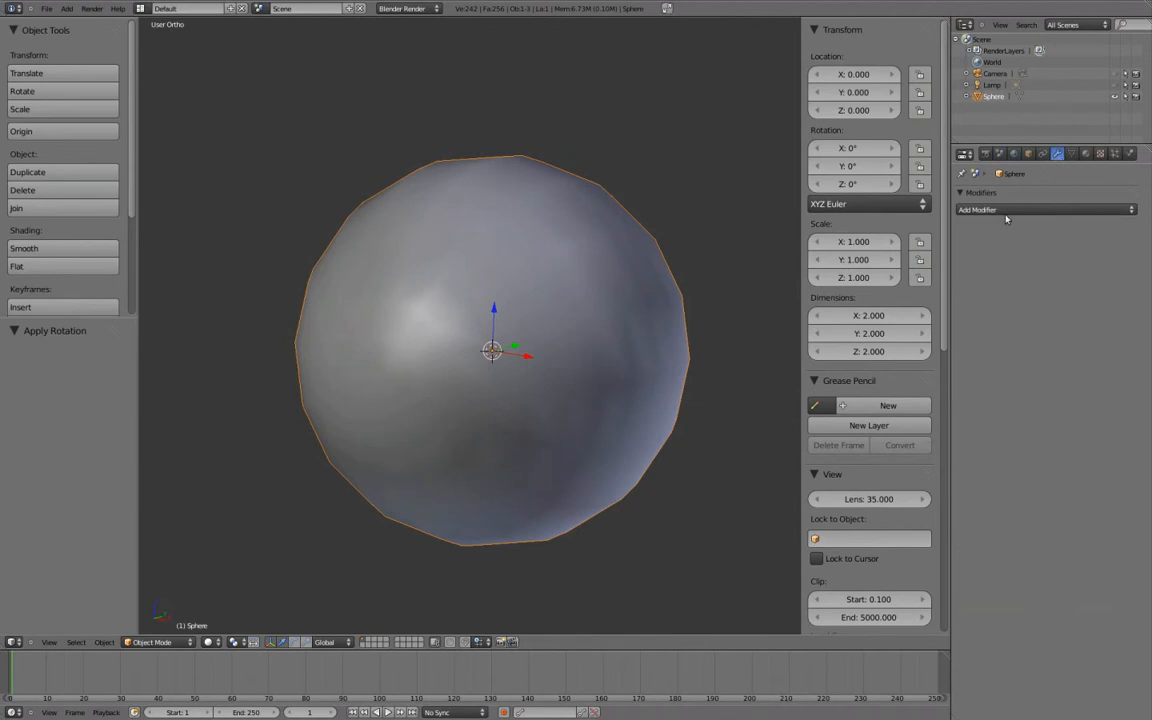
ctrl+middle_drag(1015, 241, 1030, 242)
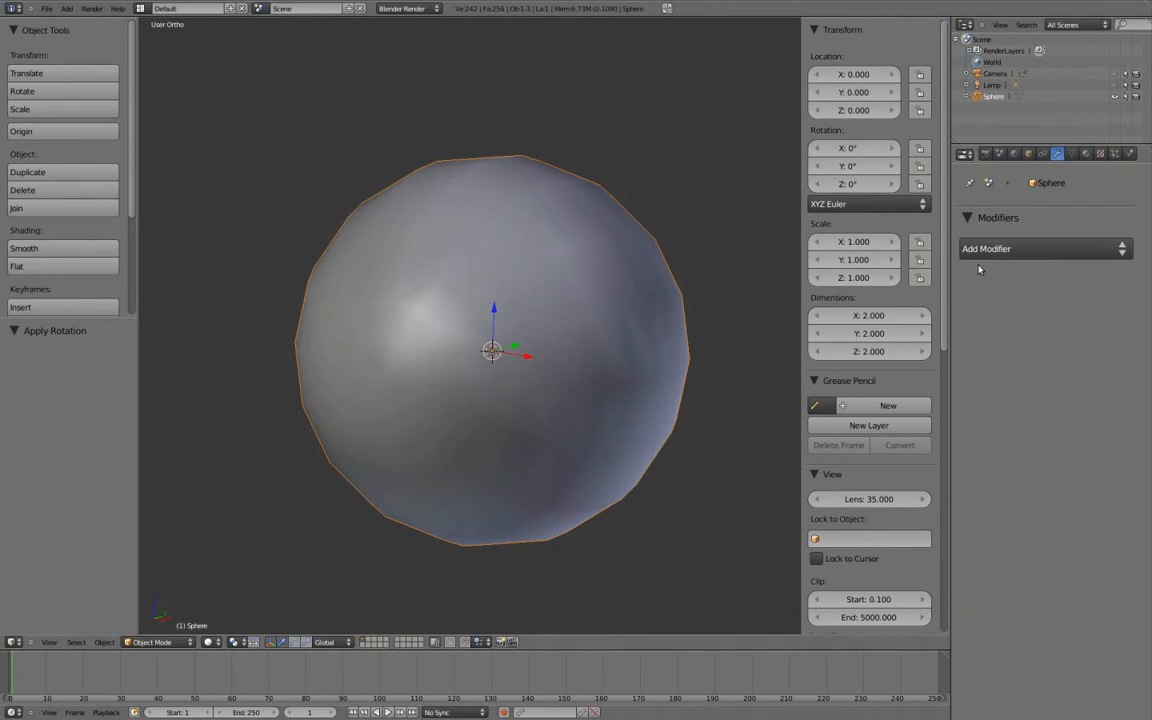
click(1016, 250)
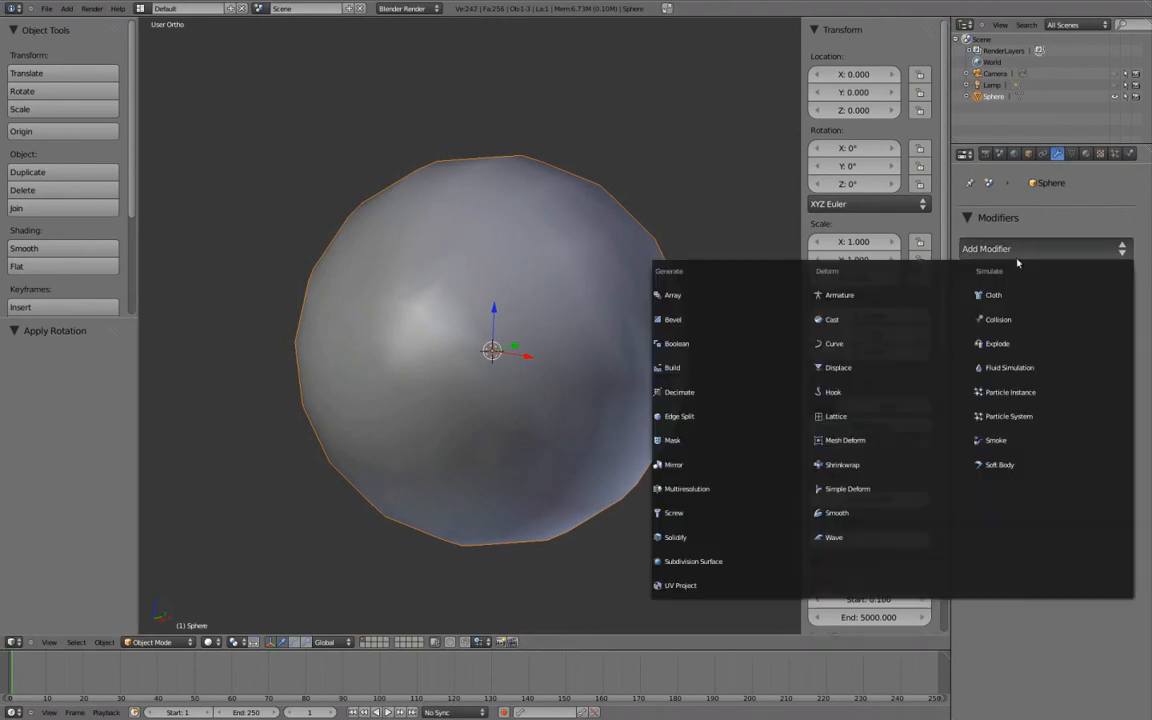
click(725, 569)
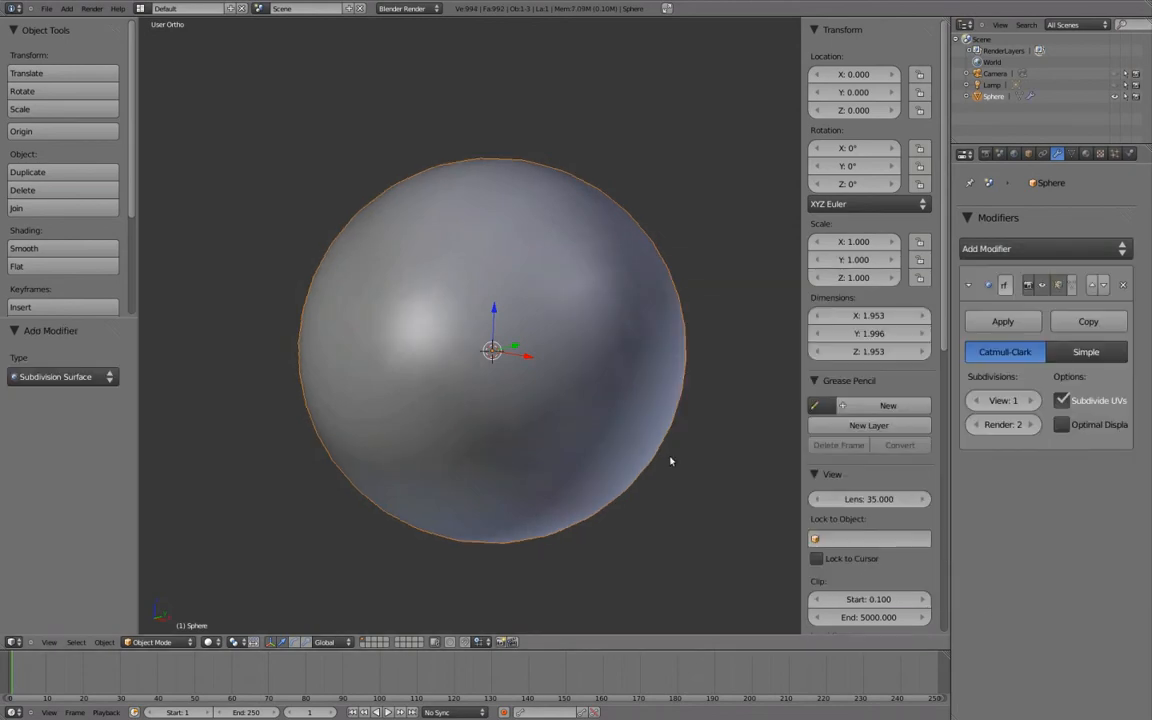
Show the subdivided sphere as a wireframe and turn on the modifier's Optimal Display.
scroll(671, 463, down, 4)
scroll(662, 136, up, 1)
middle_drag(572, 318, 506, 312)
key(z)
scroll(542, 338, up, 1)
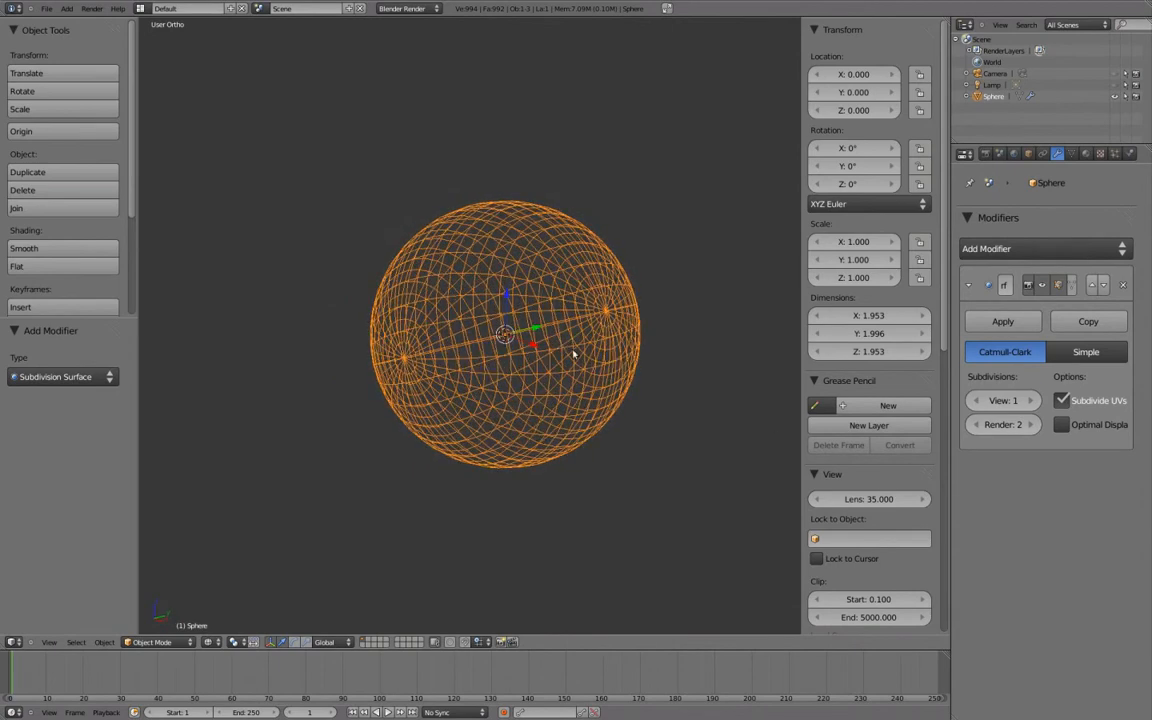
click(1062, 425)
middle_drag(470, 306, 703, 328)
scroll(703, 328, up, 1)
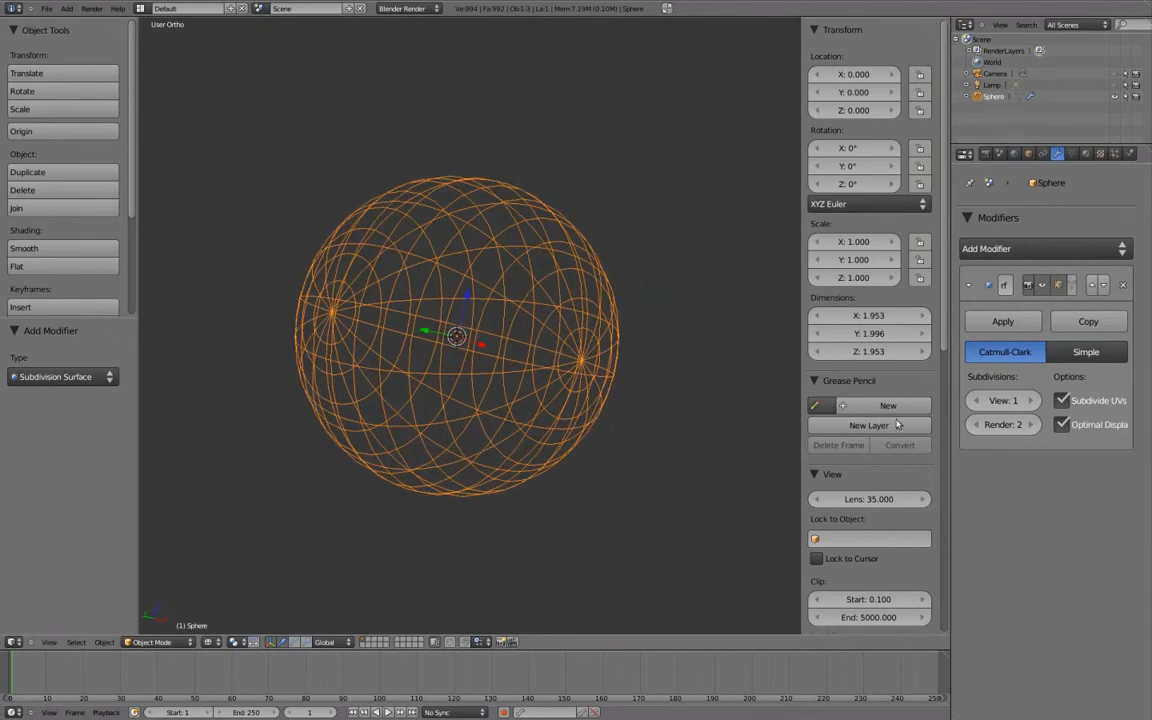
Compare the sphere's wireframe with Optimal Display off and on, leaving it on.
click(1062, 425)
mouse_move(680, 383)
middle_down()
mouse_move(507, 389)
mouse_move(661, 277)
mouse_move(510, 330)
mouse_move(499, 355)
mouse_move(548, 375)
middle_up()
click(1062, 425)
Enter Edit Mode in wireframe and apply the Subdivision Surface modifier to the editing cage.
key(z)
key(Tab)
scroll(540, 363, up, 2)
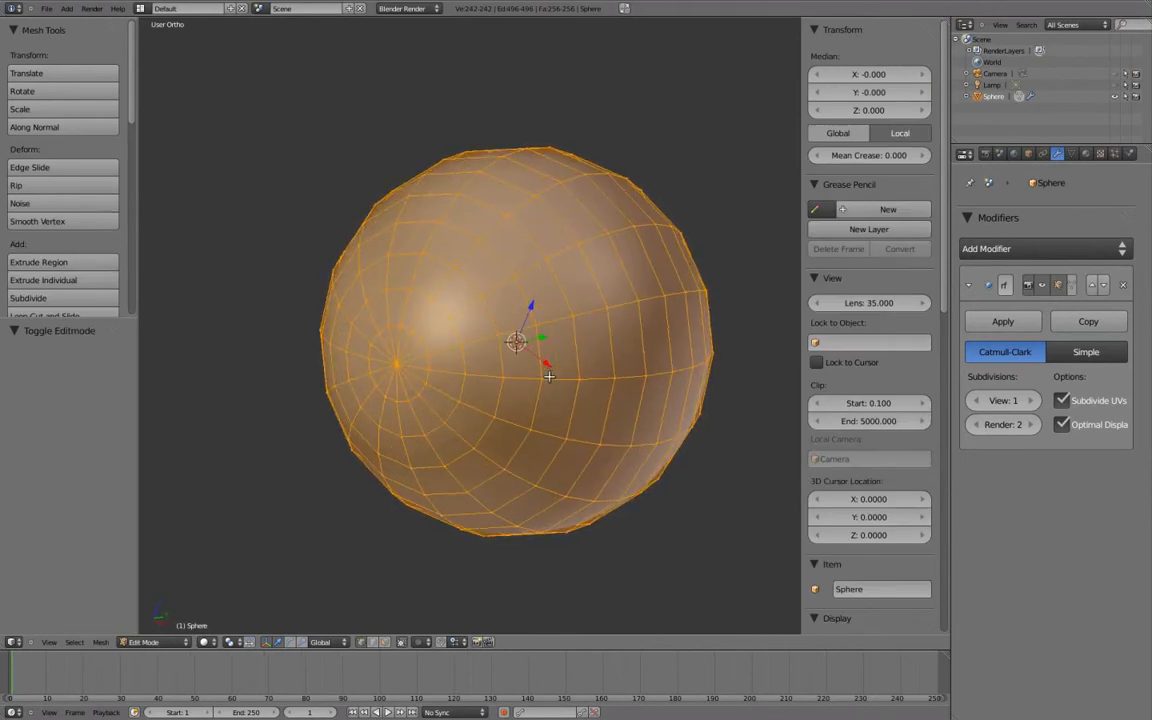
key(z)
scroll(609, 356, down, 1)
shift+middle_drag(660, 329, 657, 329)
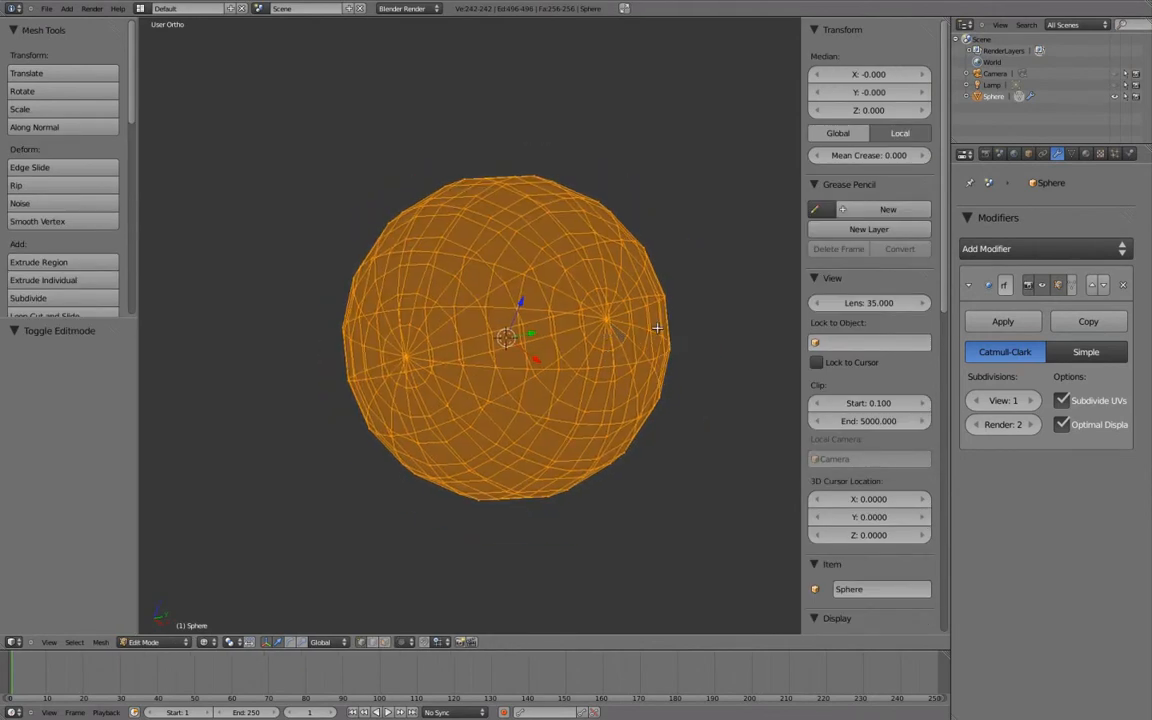
click(1072, 290)
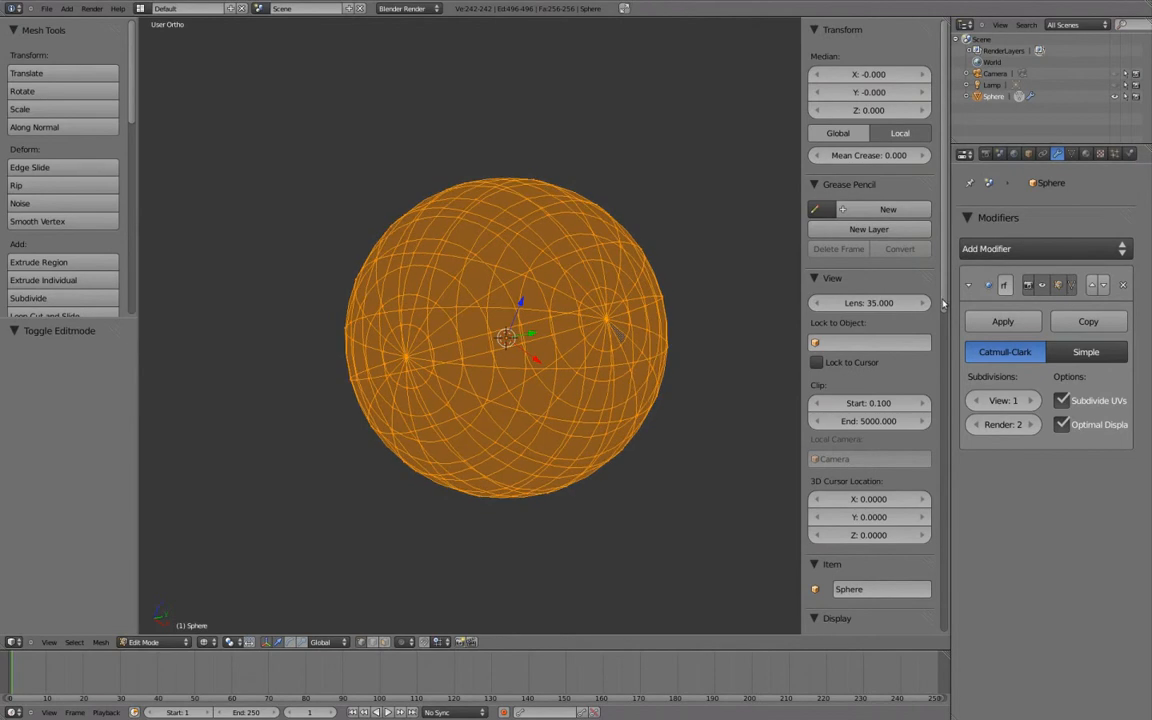
Widen the Properties editor, shrink its contents, and return the sphere to solid shading in Object Mode.
drag(951, 296, 904, 292)
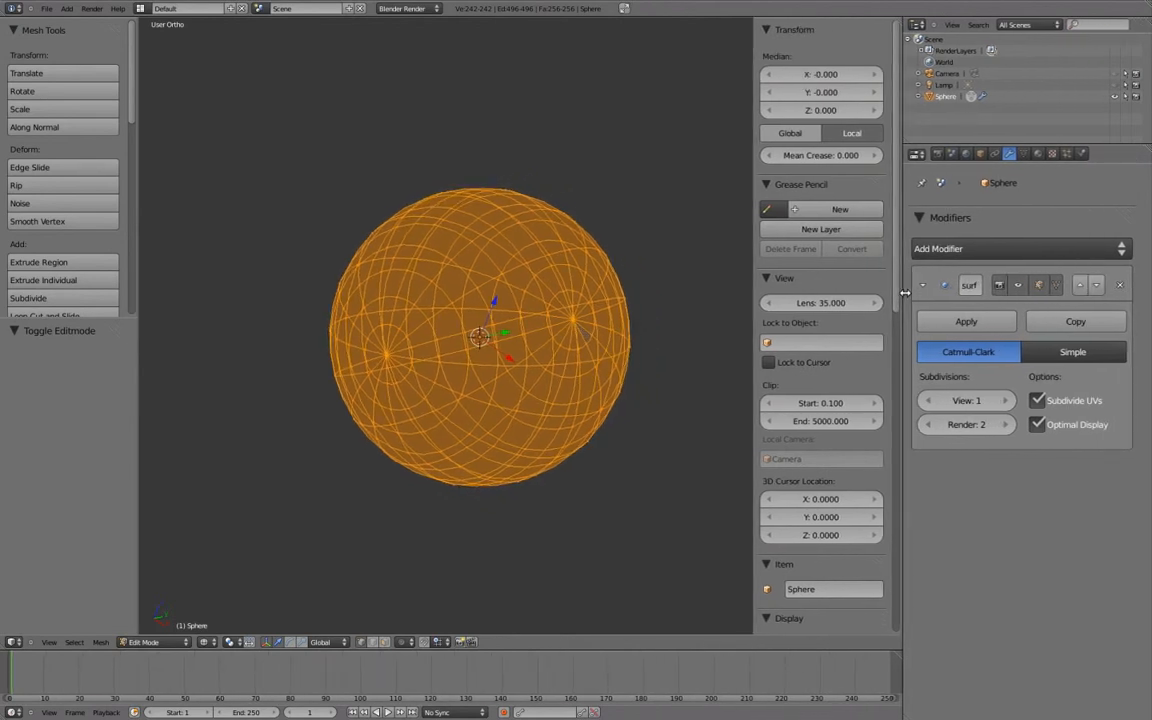
ctrl+middle_drag(1026, 331, 1017, 330)
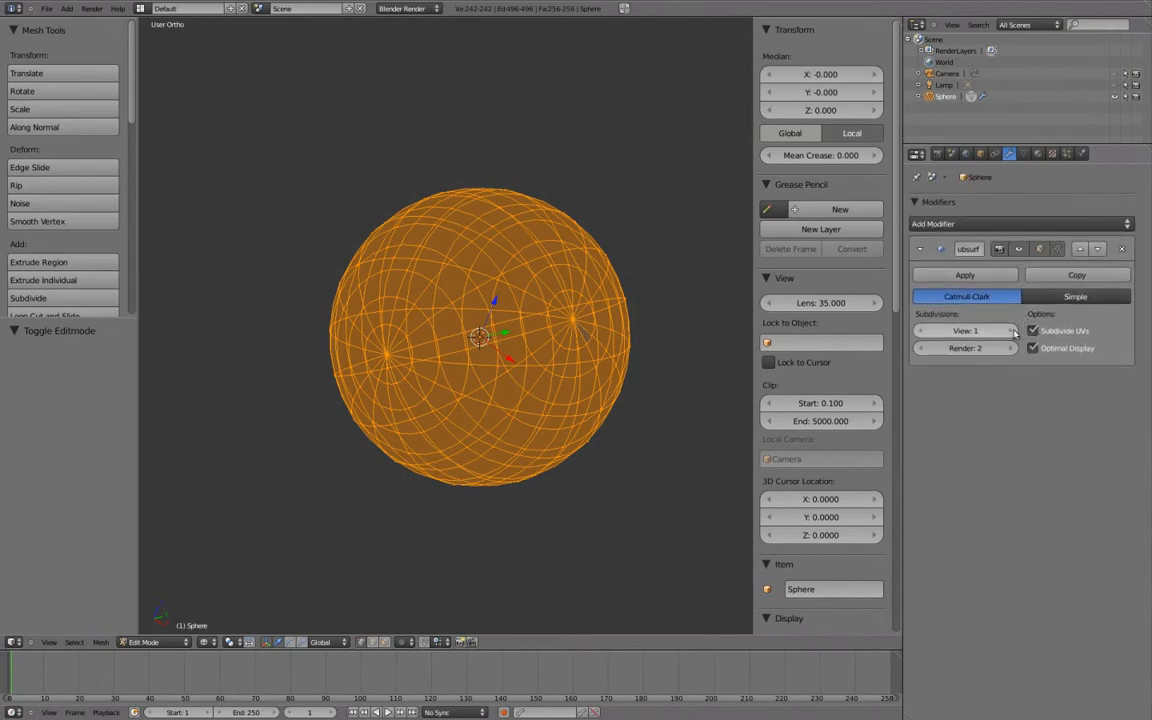
key(z)
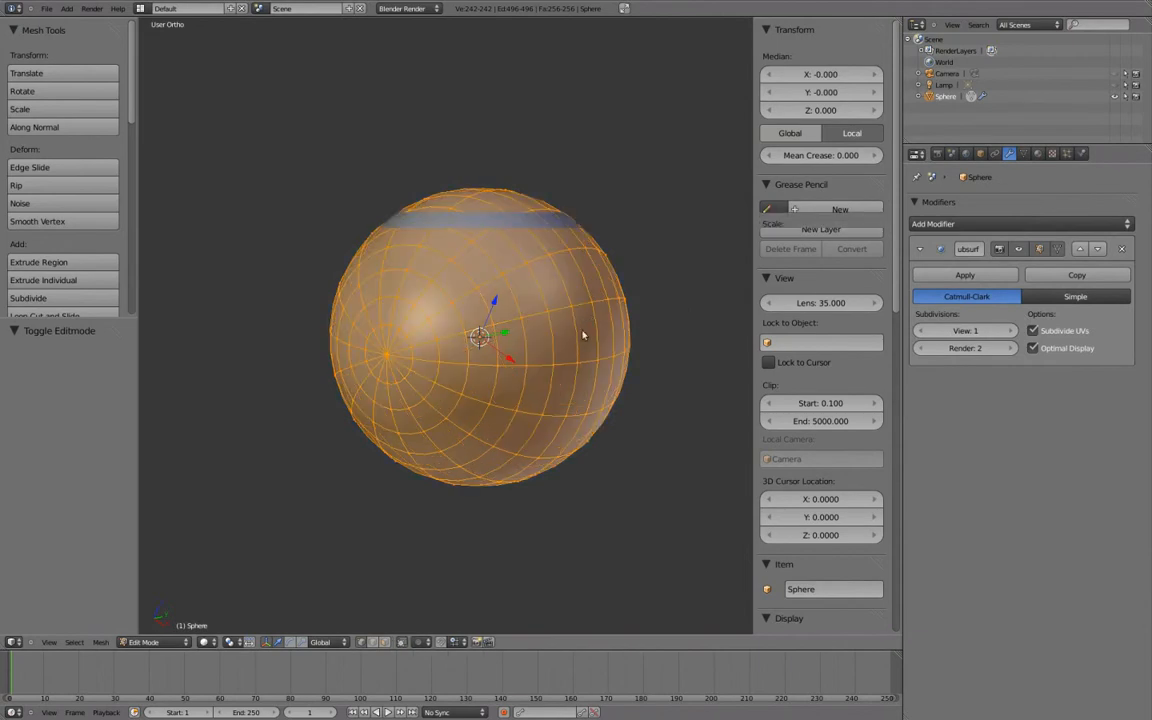
key(Tab)
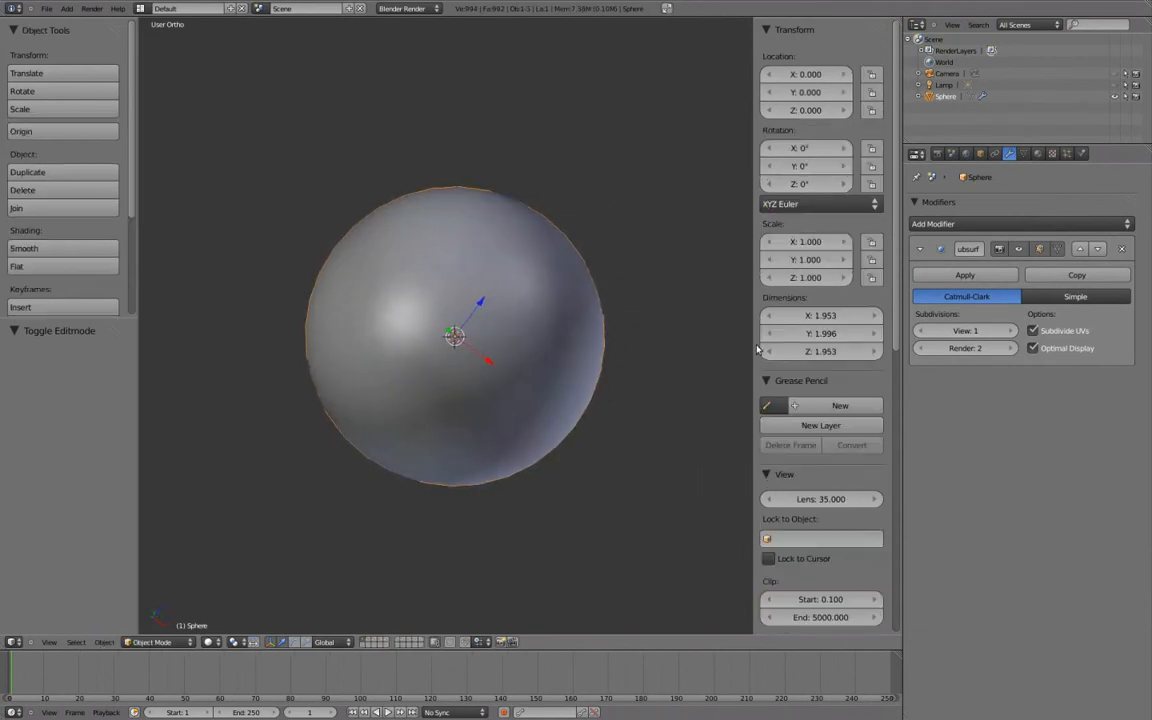
Narrow the 3D view's properties sidebar and tool shelf to enlarge the area around the sphere.
drag(755, 343, 797, 343)
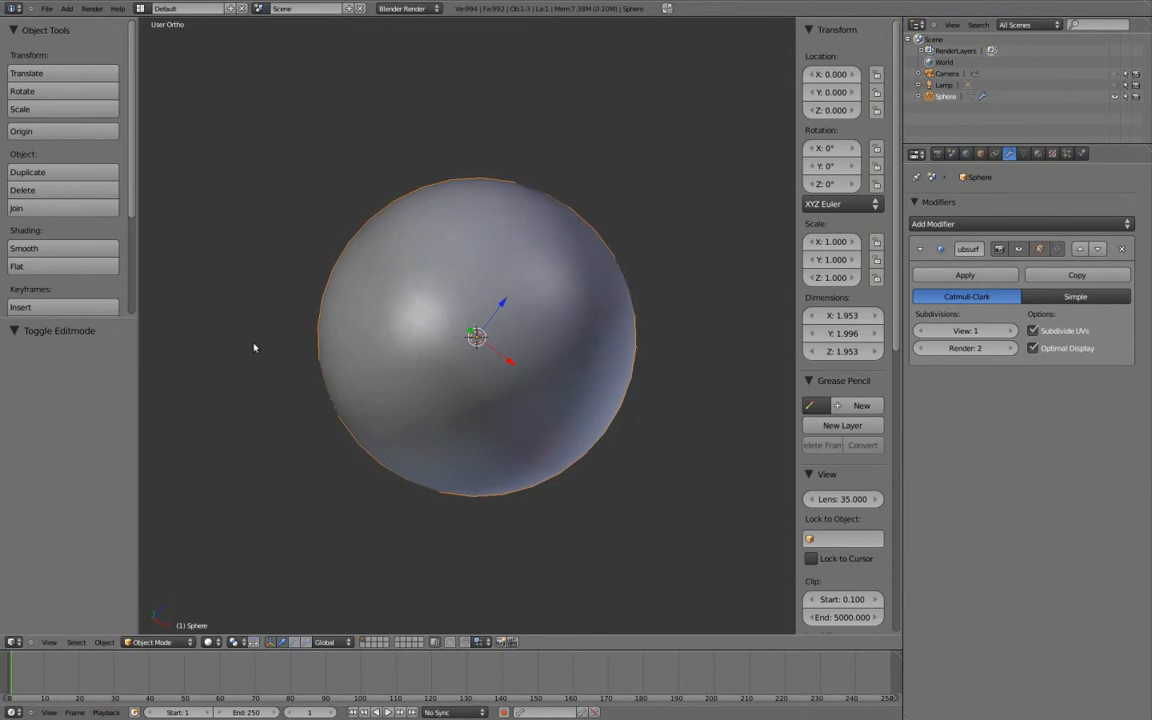
drag(140, 338, 97, 338)
mouse_move(525, 311)
middle_down()
mouse_move(635, 291)
mouse_move(607, 319)
middle_up()
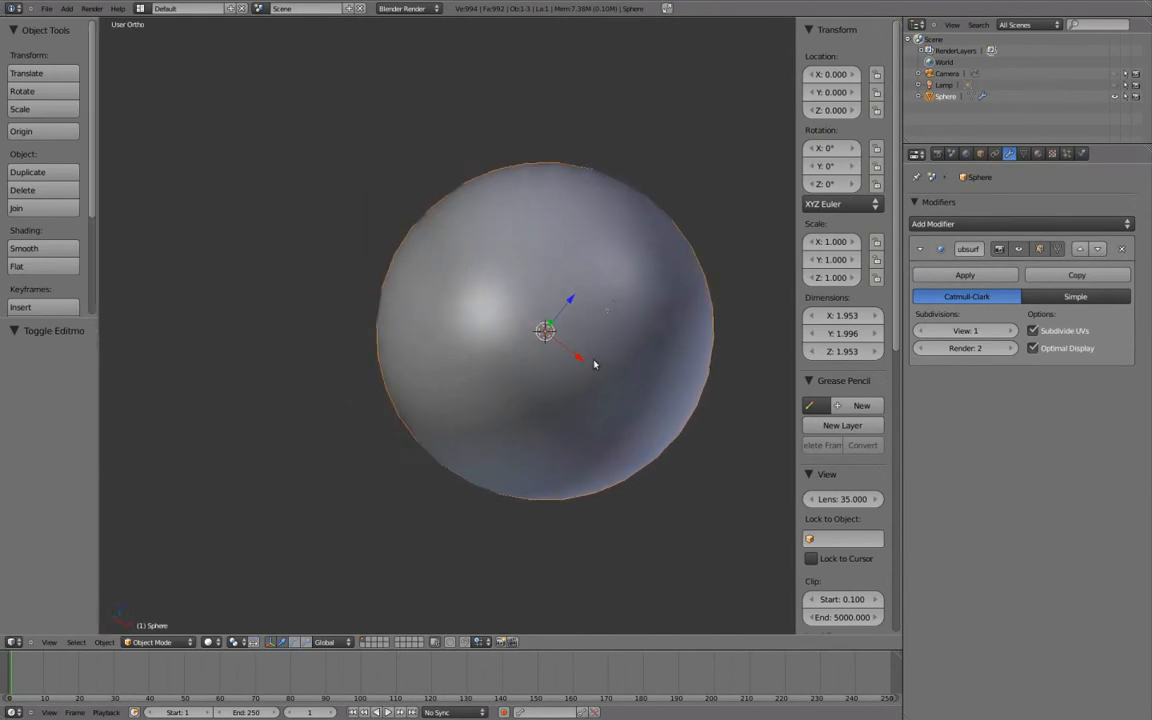
In Edit Mode, clear the selection and box-select the vertices around the sphere's front pole from the right wireframe view.
key(z)
middle_drag(479, 395, 442, 368)
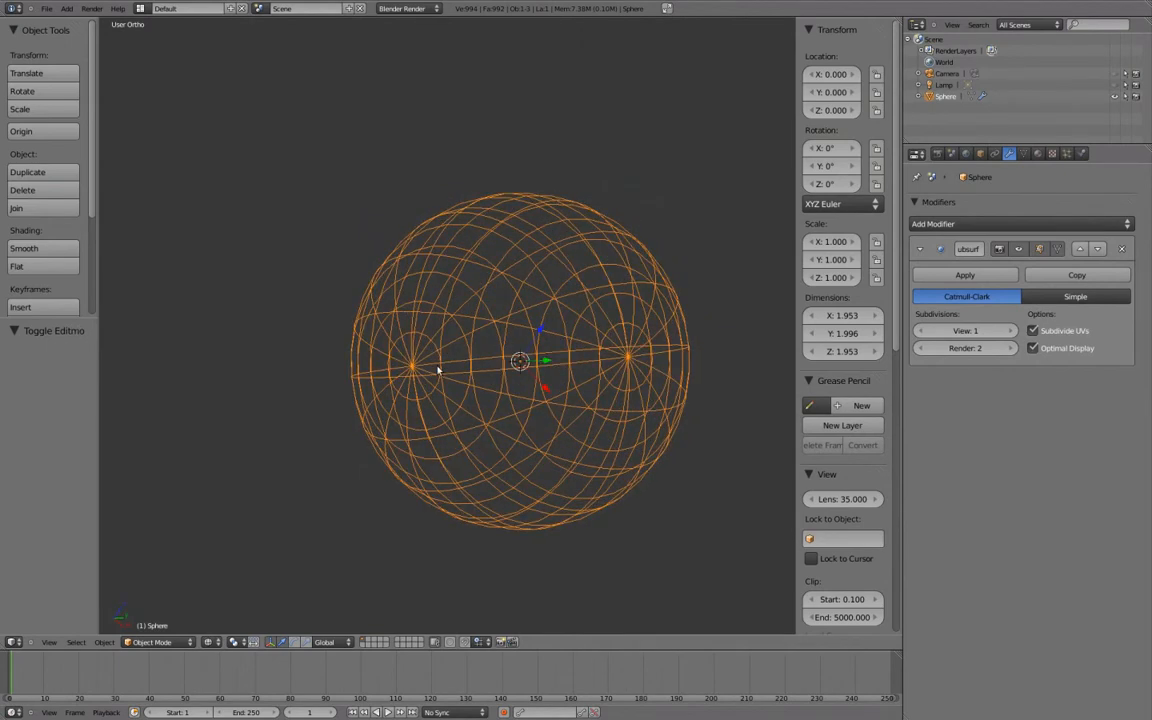
key(Tab)
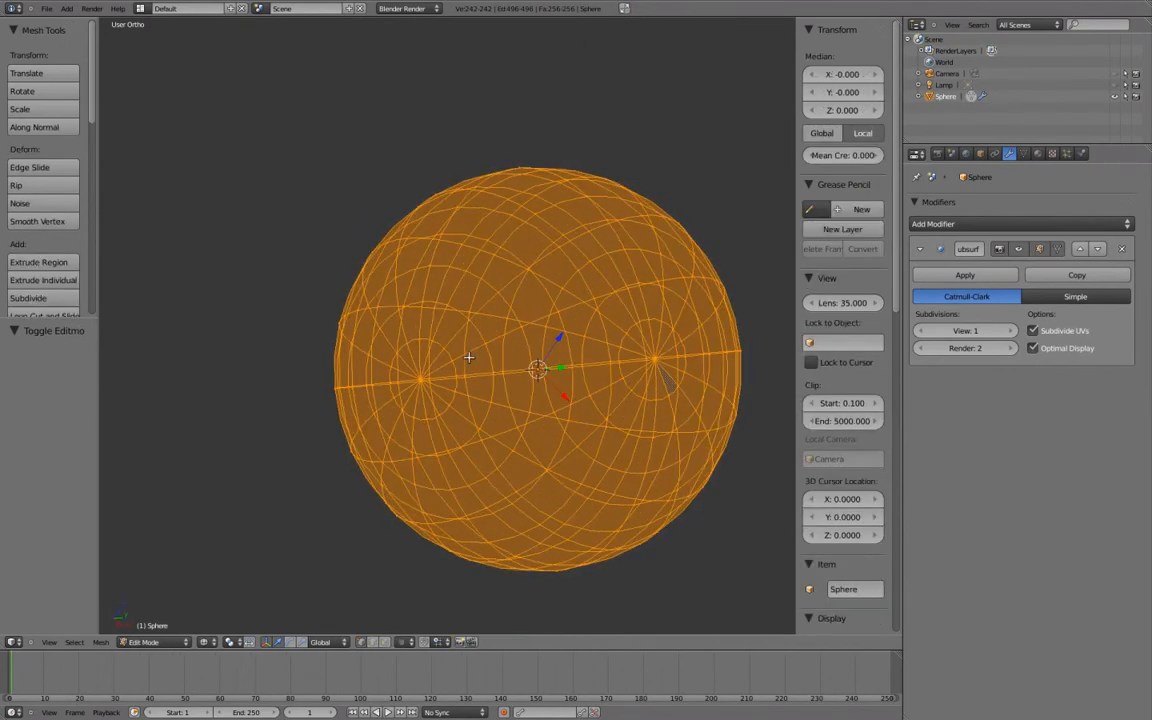
key(KP_3)
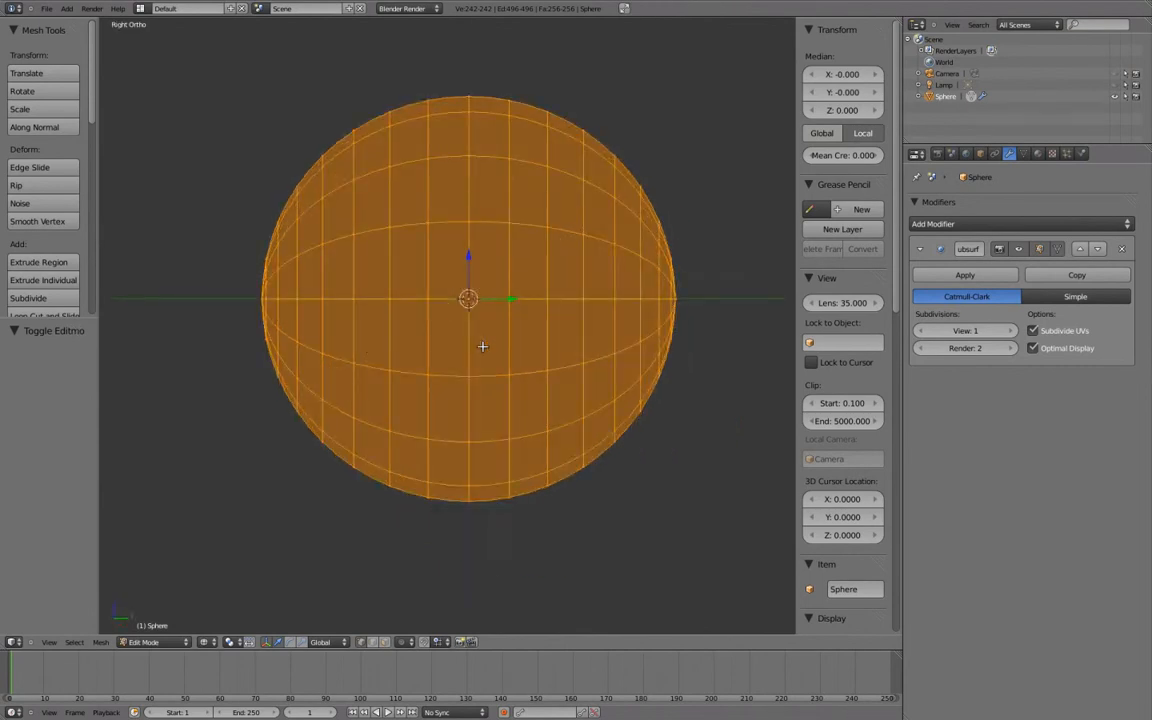
shift+middle_drag(479, 328, 529, 415)
key(a)
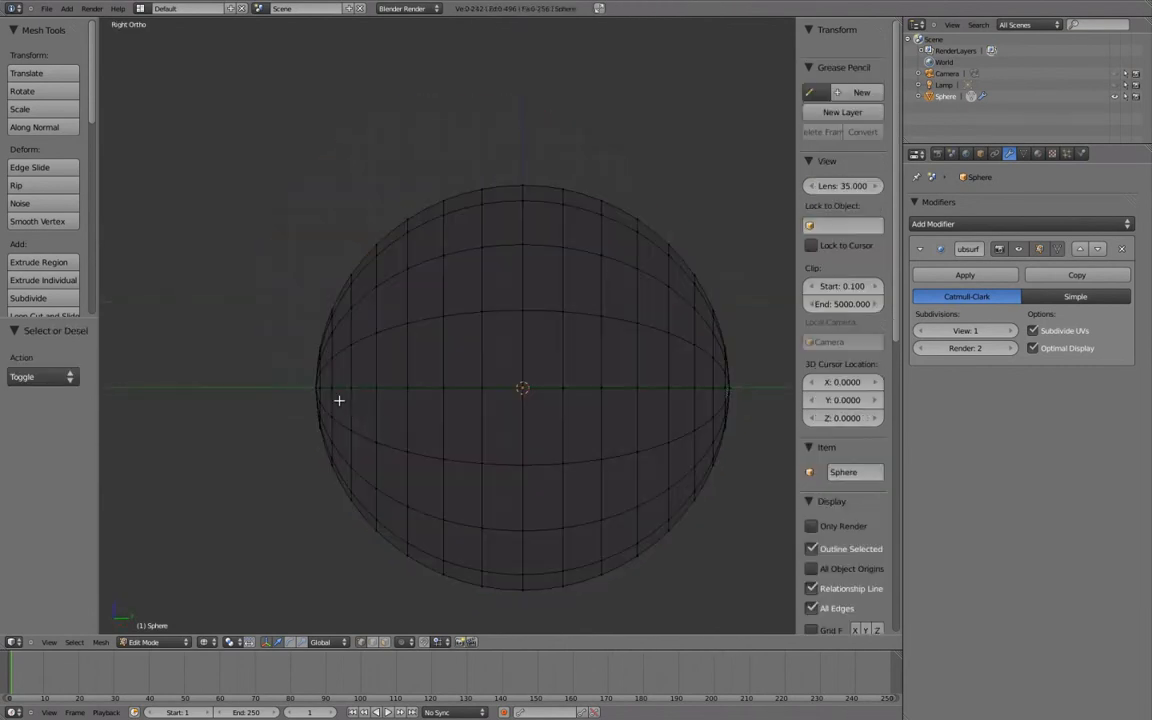
key(b)
drag(284, 261, 354, 530)
Switch to solid shading and deselect the outermost edge loop of the front cap, keeping the two rings around the pole.
scroll(431, 419, down, 1)
mouse_move(431, 419)
middle_down()
mouse_move(559, 366)
mouse_move(525, 359)
mouse_move(592, 333)
mouse_move(658, 334)
mouse_move(571, 338)
mouse_move(383, 419)
mouse_move(468, 427)
mouse_move(549, 319)
mouse_move(520, 320)
mouse_move(687, 321)
middle_up()
key(z)
alt+shift+right_click(558, 313)
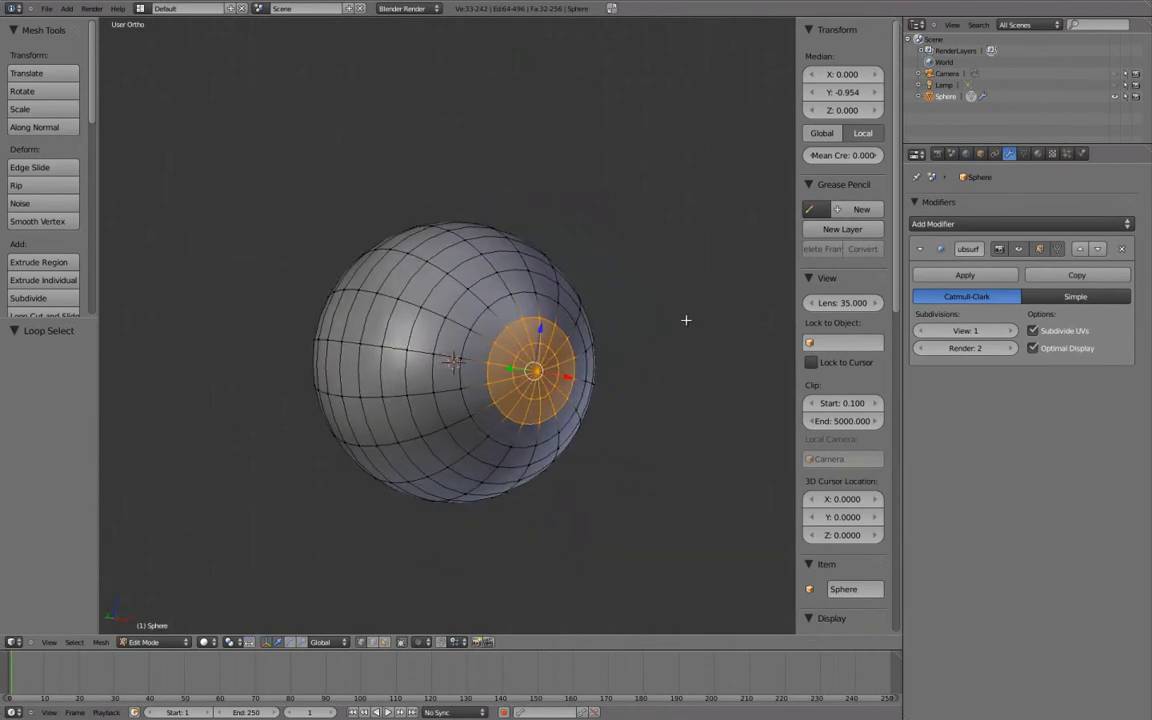
Hide the 3D manipulator, clear the mesh selection, and return to Object Mode.
click(269, 645)
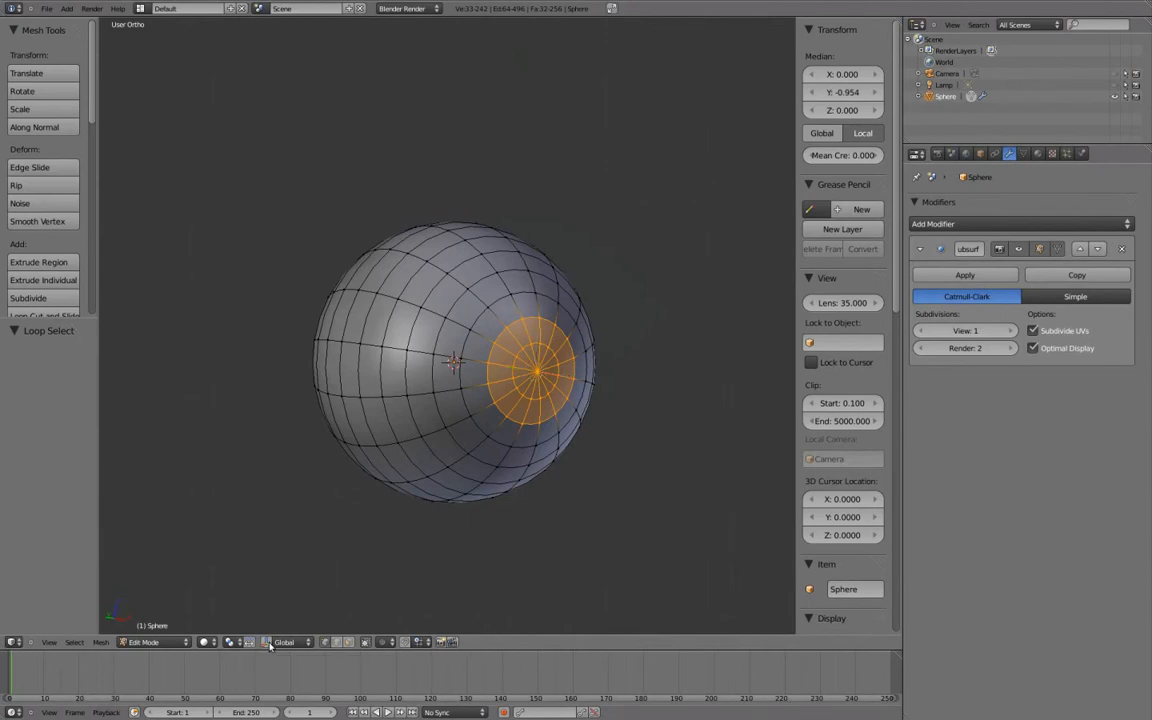
middle_drag(487, 342, 559, 371)
middle_drag(643, 455, 596, 349)
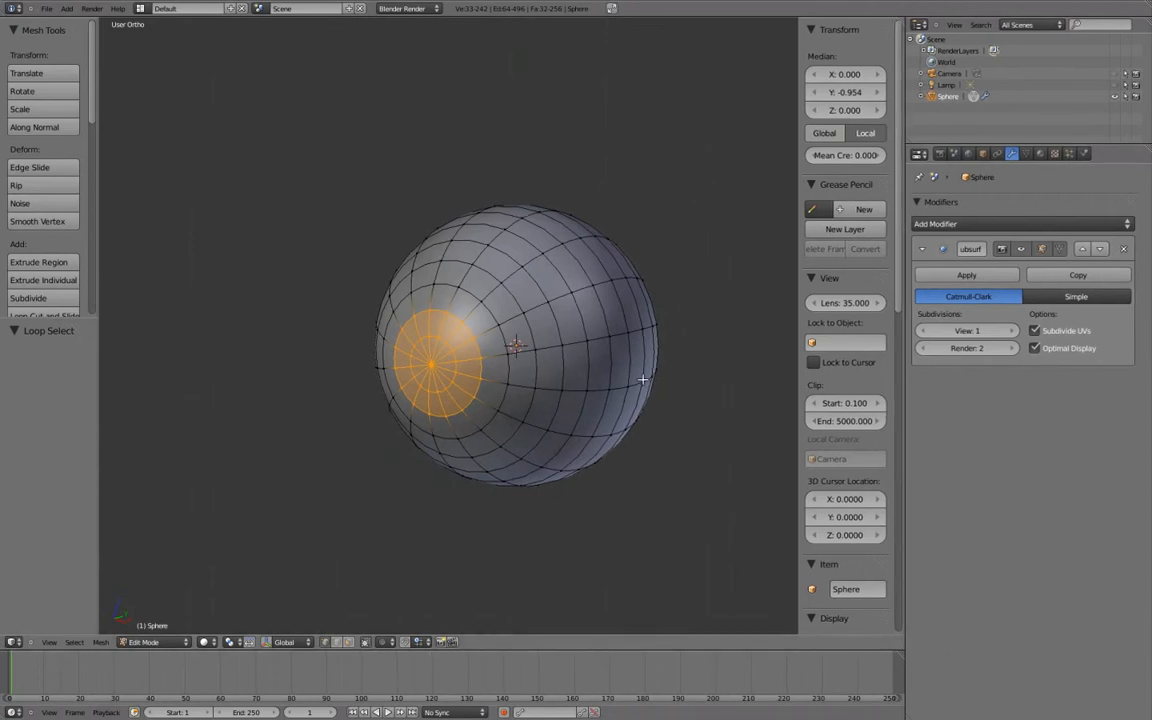
key(a)
key(Tab)
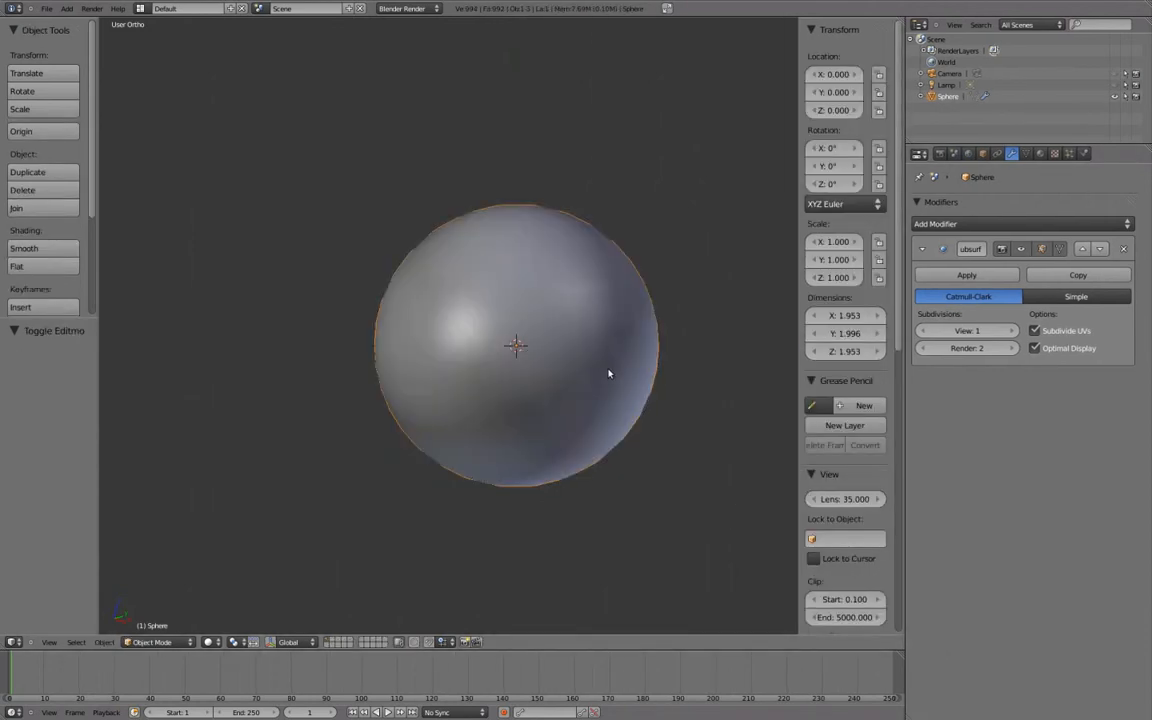
Duplicate the sphere in place in the right orthographic wireframe view.
key(KP_3)
key(z)
shift+middle_drag(629, 311, 631, 332)
key(shift+d)
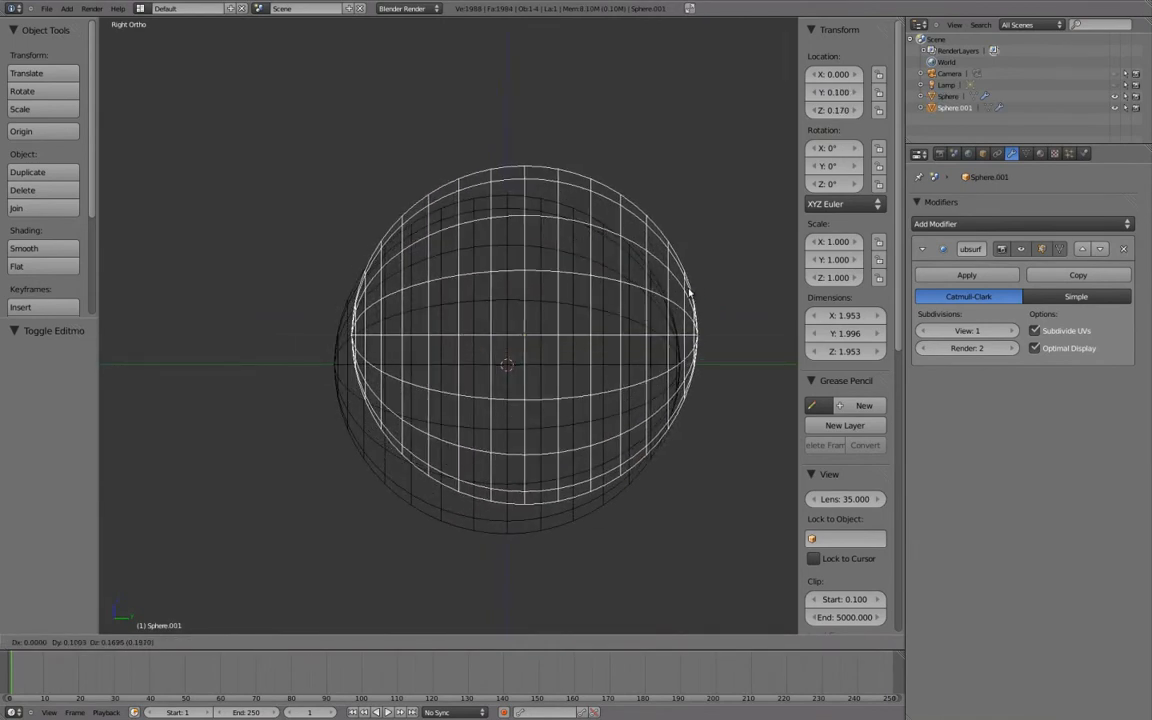
right_click(688, 289)
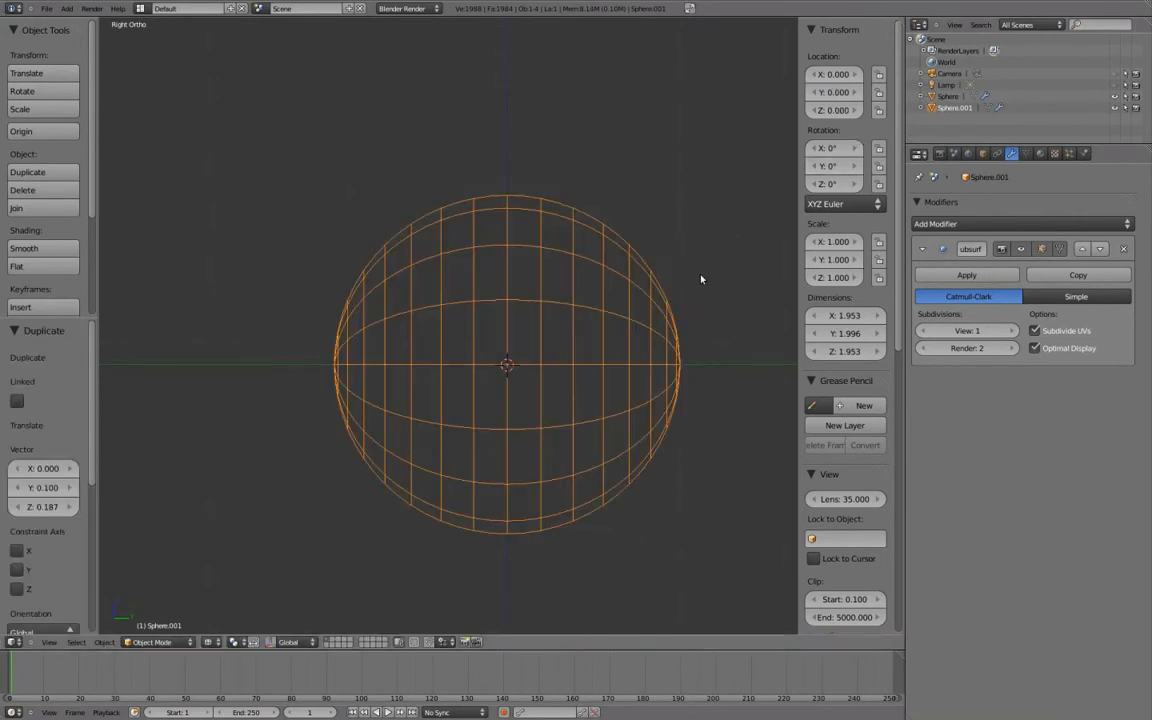
Scale the duplicate sphere's whole mesh up by about 1.01 in Edit Mode and return to Object Mode.
key(Tab)
key(a)
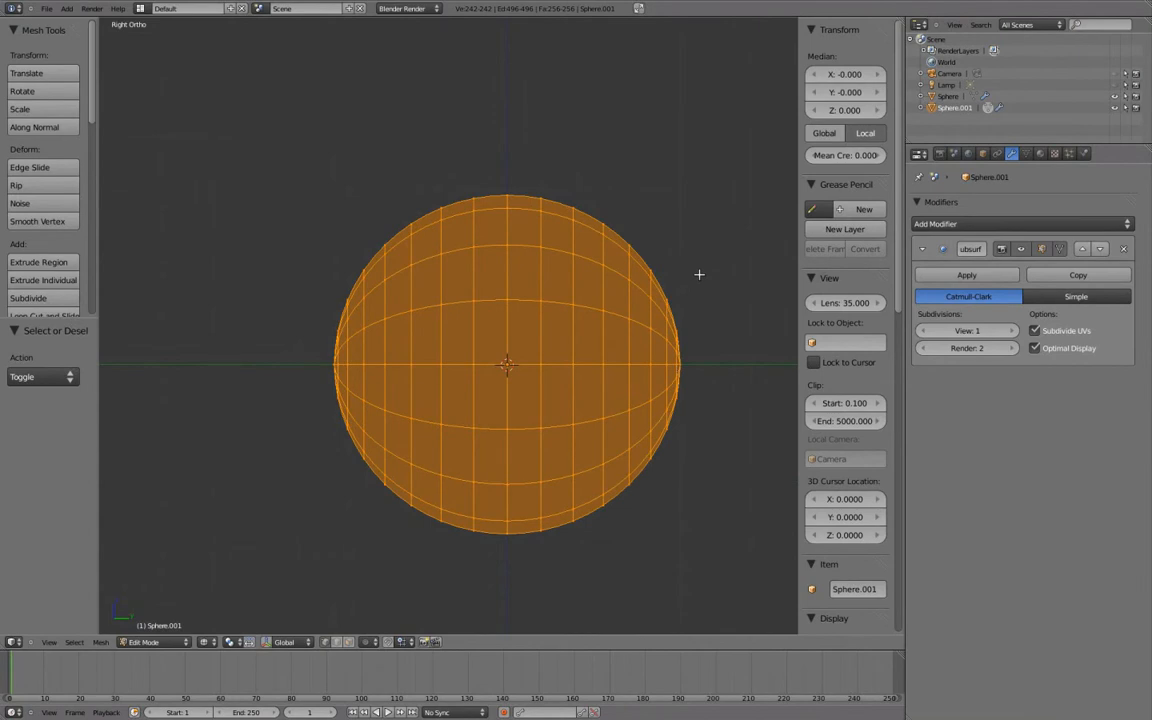
key(s)
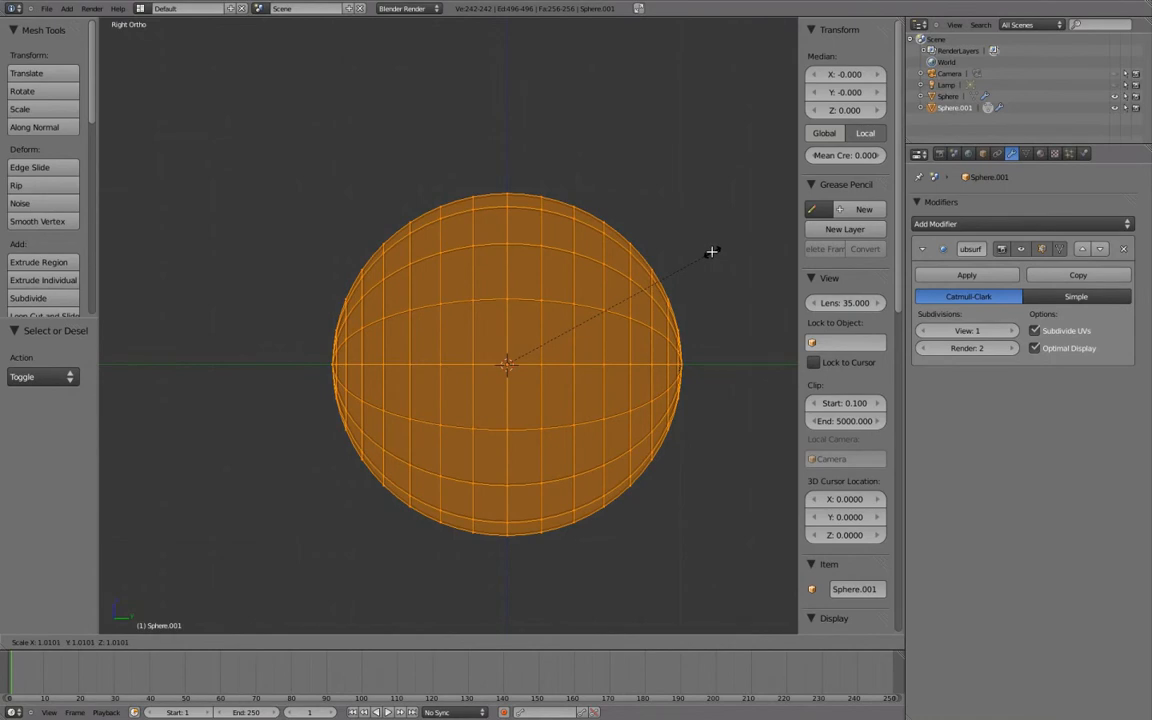
click(711, 251)
scroll(694, 257, up, 3)
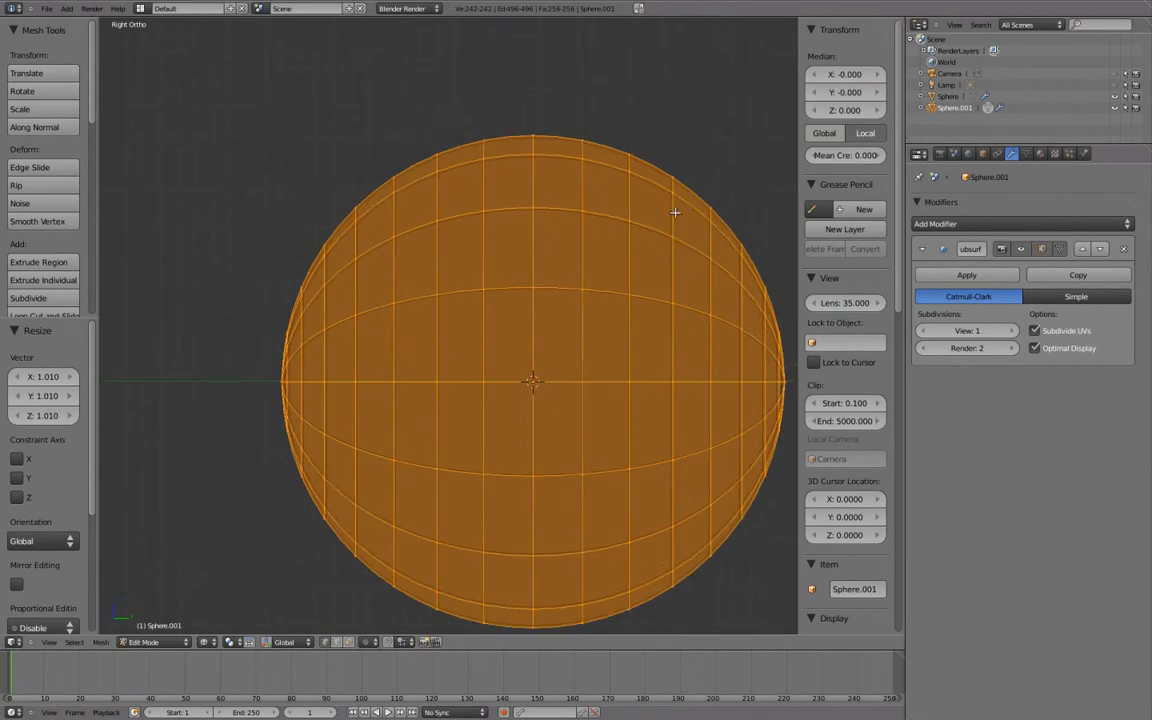
scroll(618, 370, up, 2)
key(Tab)
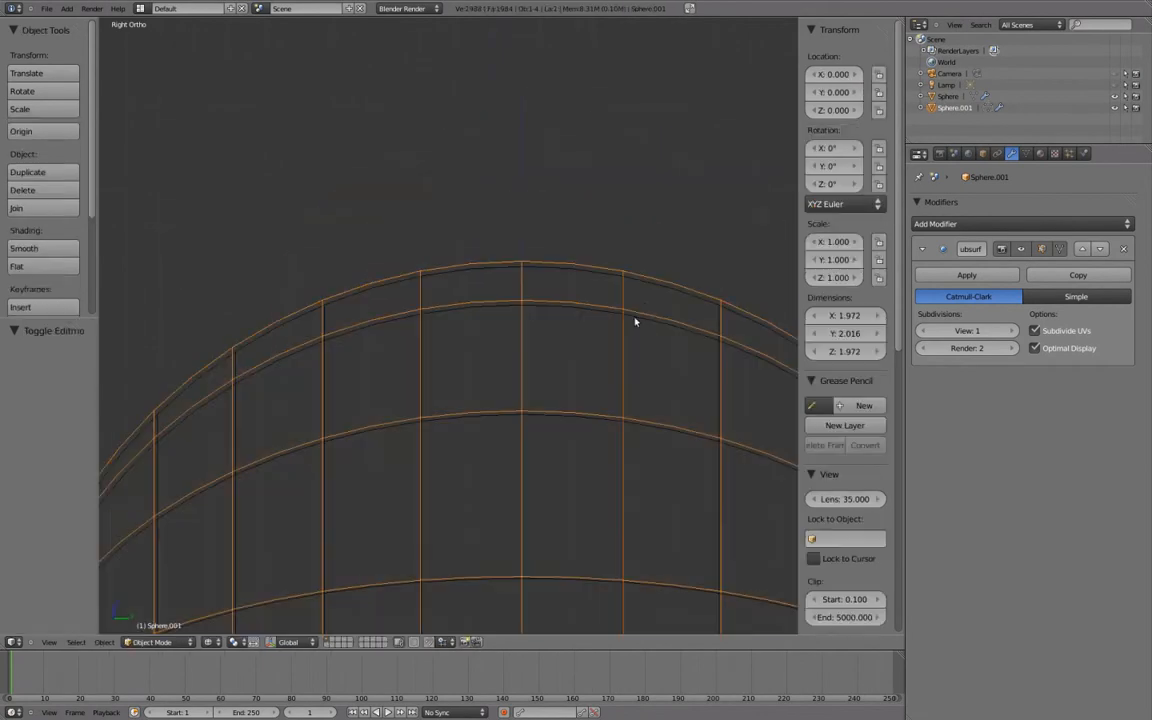
Examine the gap between the two nested spheres, narrow the Properties editor, and return to the right orthographic view.
shift+middle_drag(625, 313, 609, 322)
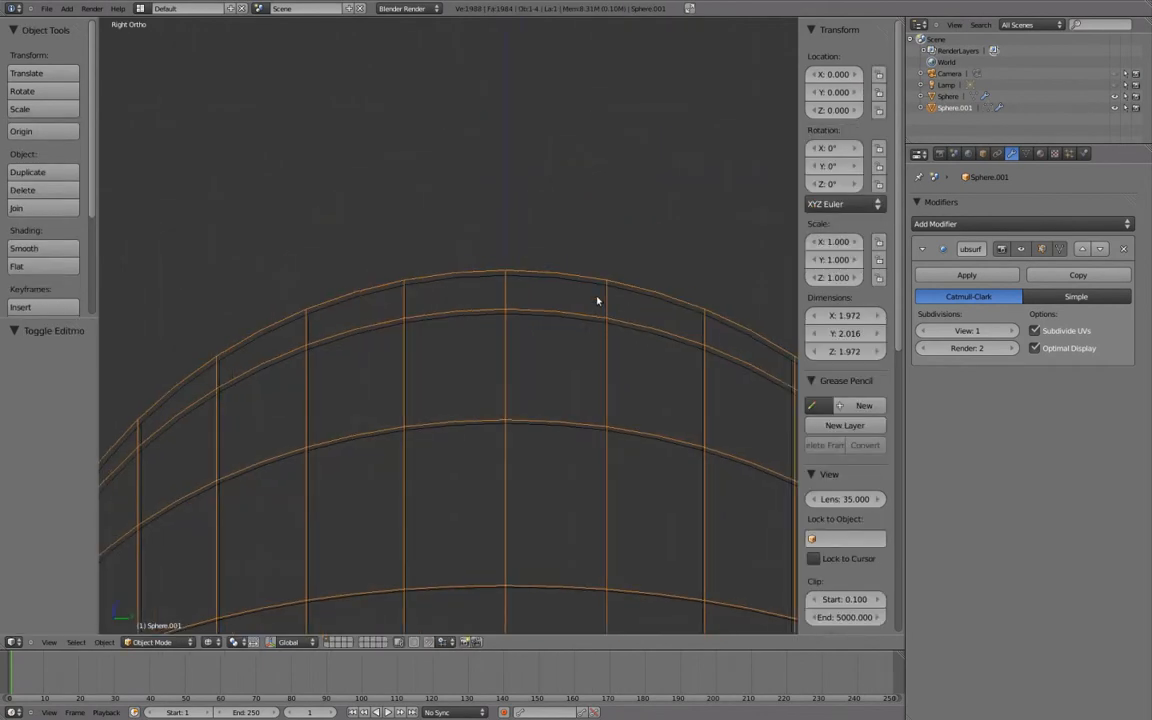
scroll(615, 276, down, 2)
middle_drag(617, 275, 740, 305)
scroll(603, 400, down, 2)
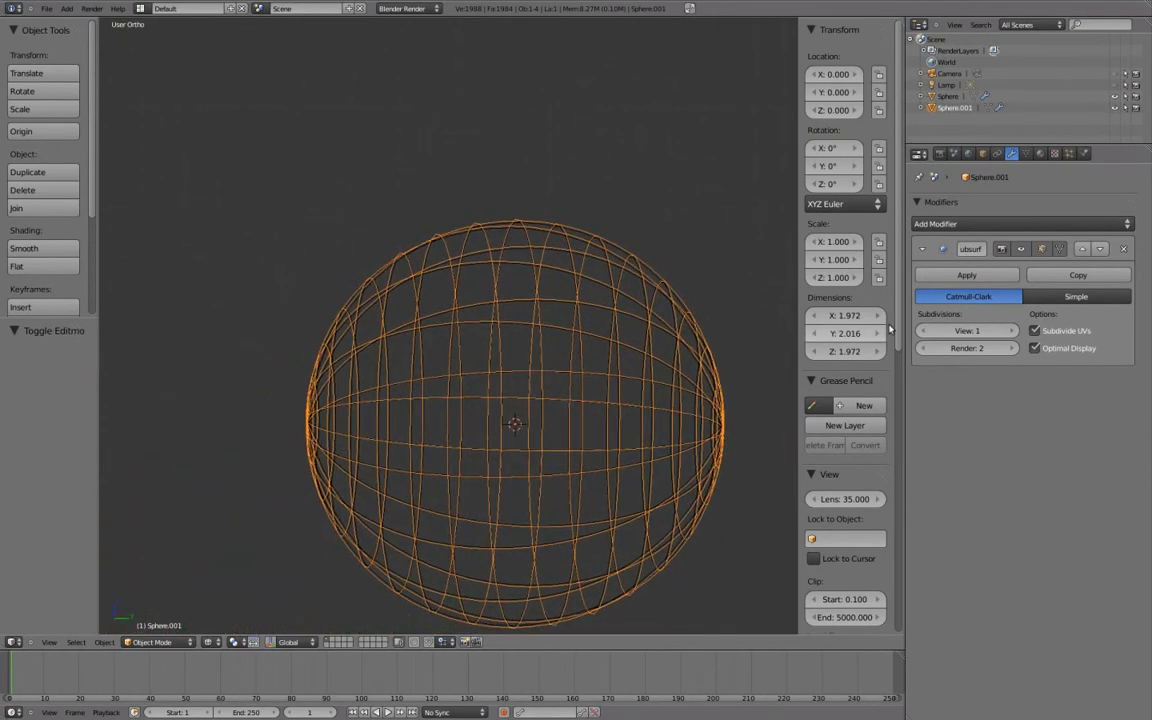
drag(904, 326, 970, 326)
shift+middle_drag(715, 308, 648, 373)
scroll(540, 329, up, 3)
middle_drag(534, 361, 620, 213)
key(KP_3)
scroll(604, 334, down, 4)
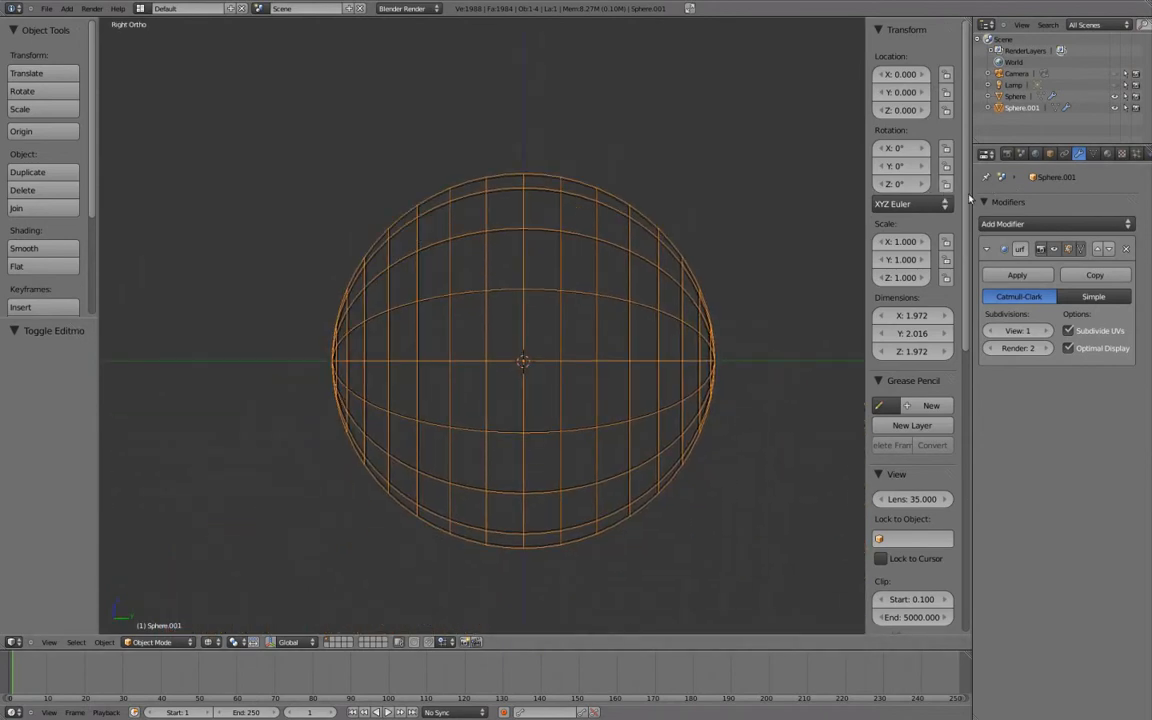
Widen the Properties editor slightly and rename the outer duplicate sphere as GEO-cornea in its object settings.
drag(975, 202, 959, 190)
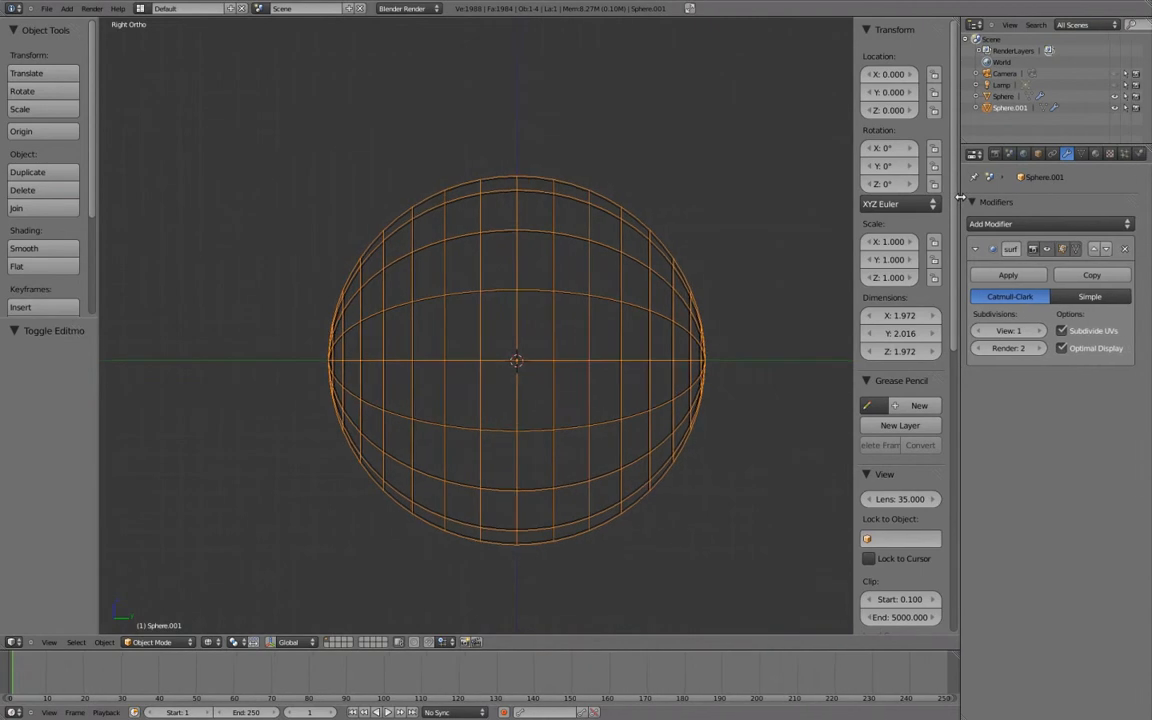
click(1034, 154)
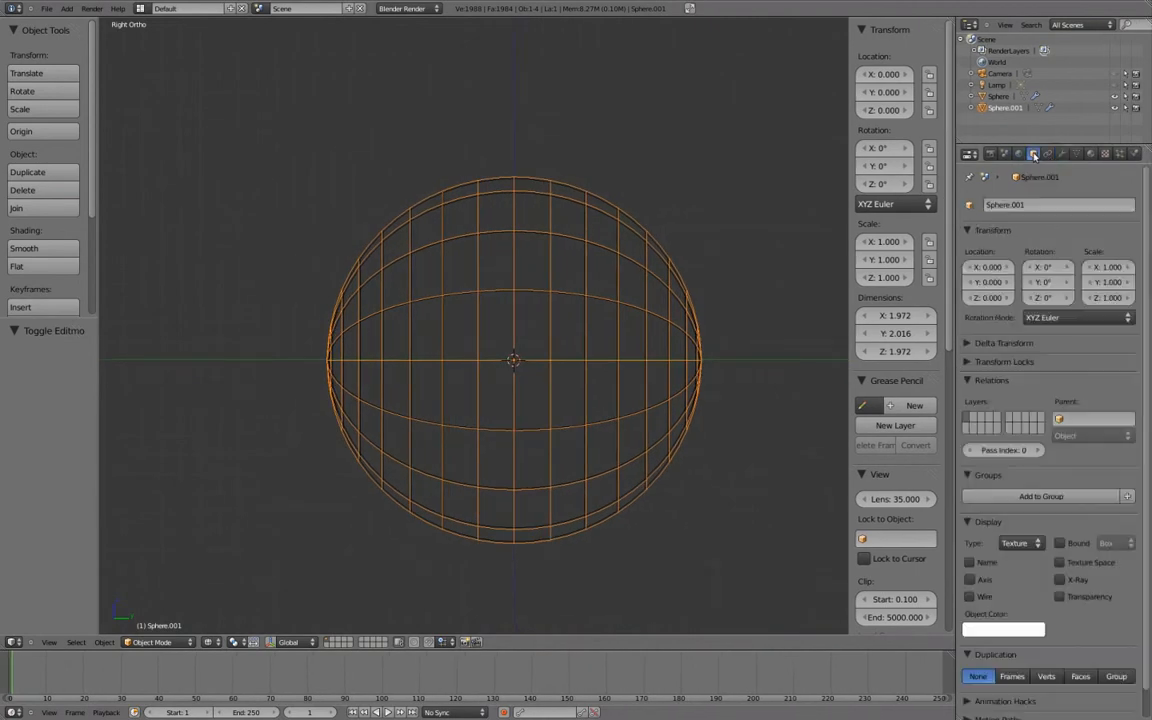
click(1030, 204)
text(Gl)
key(Return)
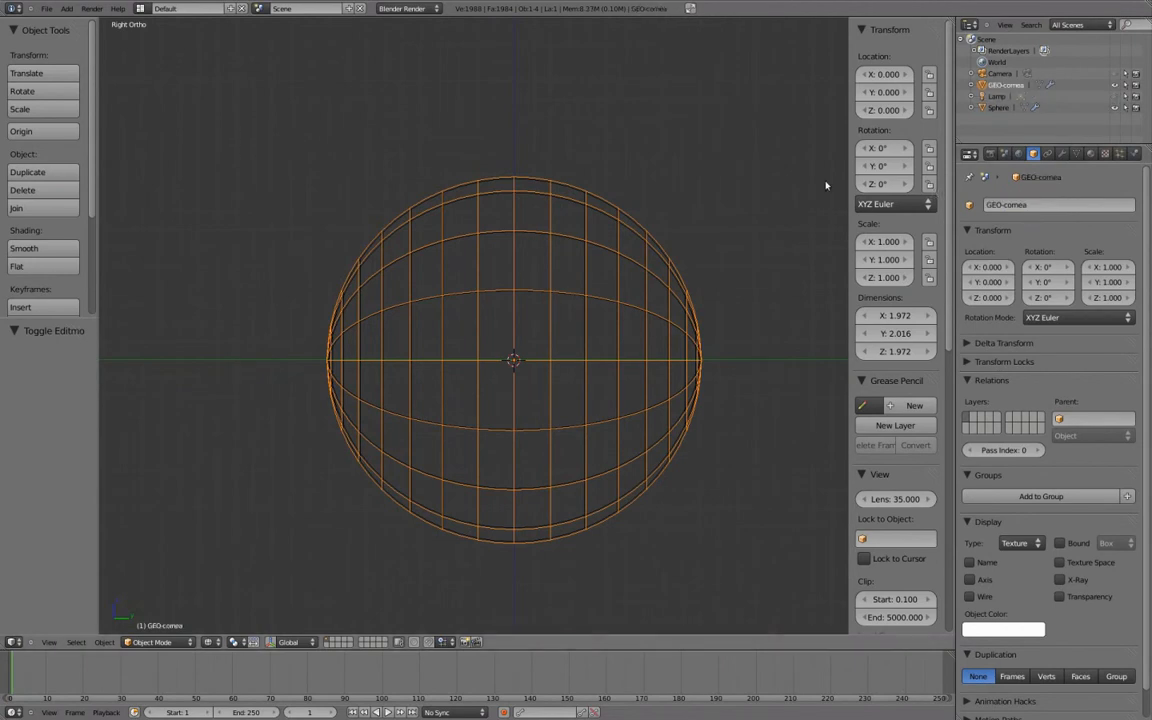
Select the inner sphere and rename it as GEO-eyeball.
right_click(630, 236)
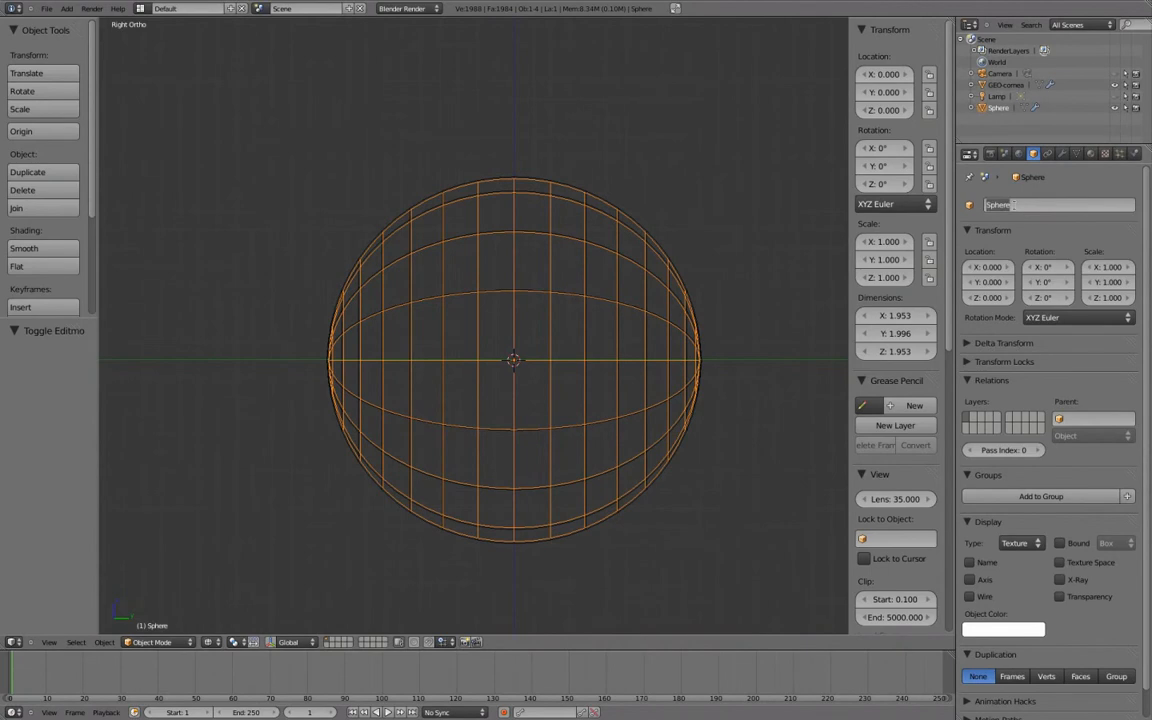
text(GEO-eyeball)
key(Return)
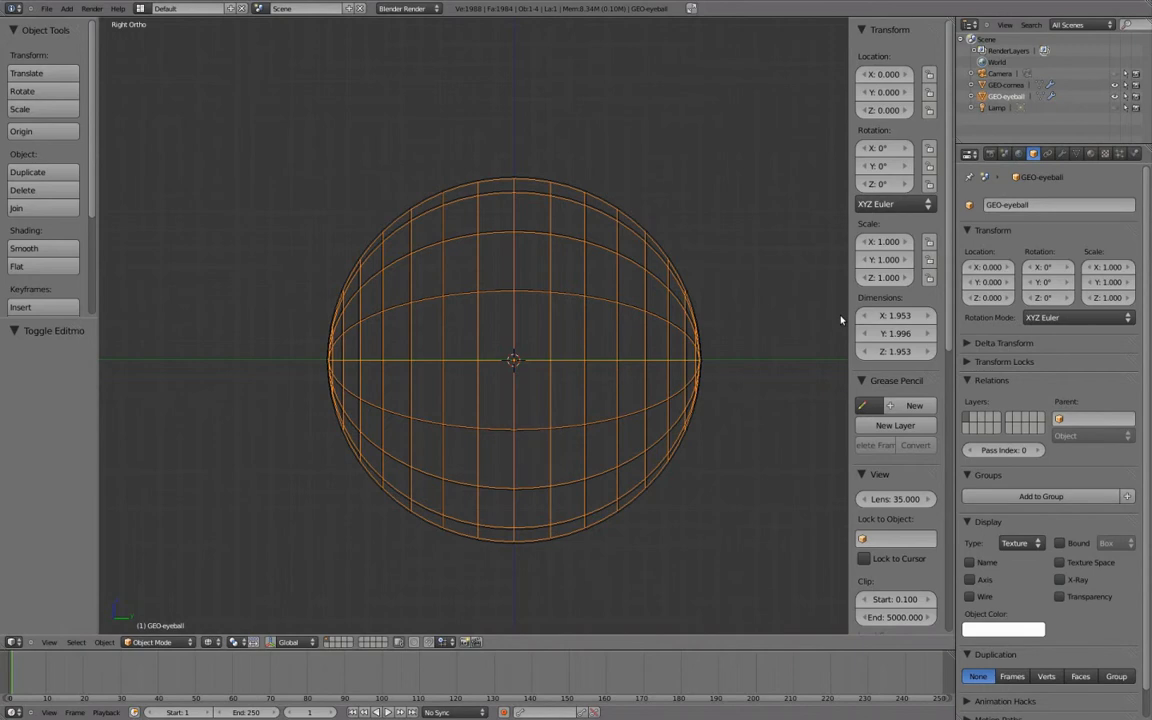
Hide the GEO-cornea object, select GEO-eyeball, and open it in Edit Mode with solid shading.
right_click(660, 238)
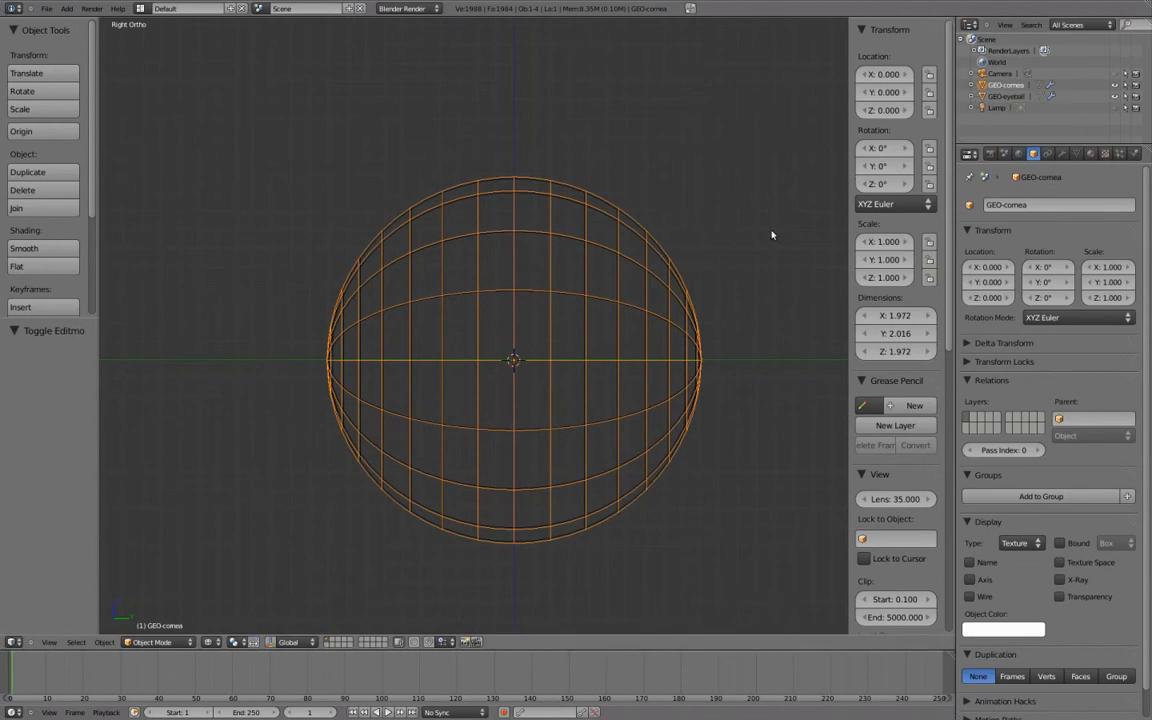
key(a)
right_click(658, 254)
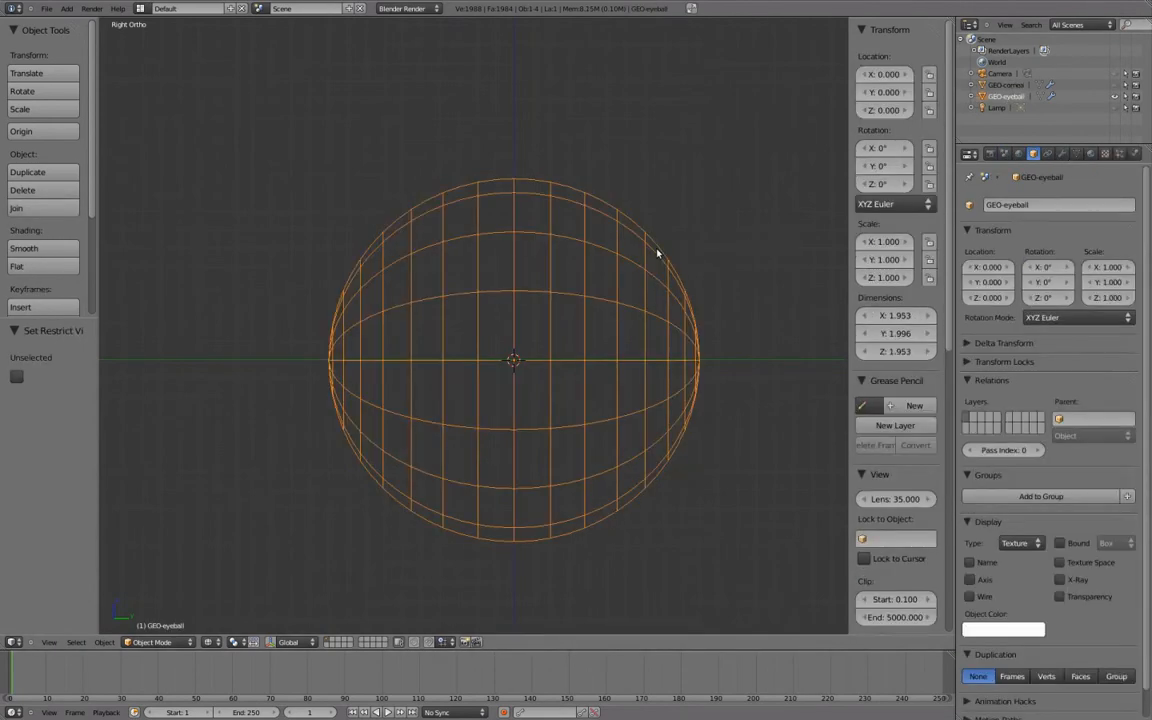
mouse_move(698, 265)
middle_down()
mouse_move(579, 321)
mouse_move(333, 304)
mouse_move(609, 342)
mouse_move(551, 344)
middle_up()
mouse_move(663, 285)
middle_down()
mouse_move(668, 301)
mouse_move(633, 321)
middle_up()
key(z)
key(Tab)
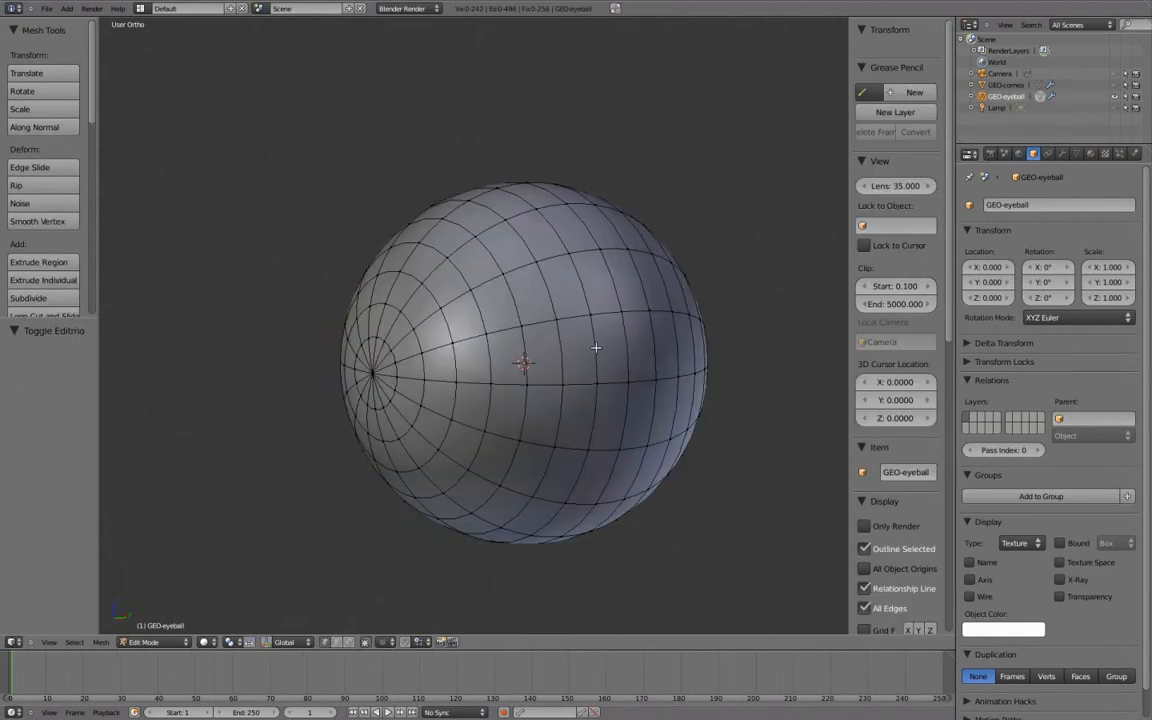
Box-select the two innermost rings and the pole vertex at the eyeball's negative-Y end in the right orthographic wireframe view.
scroll(585, 340, down, 1)
middle_drag(524, 344, 567, 341)
scroll(511, 358, up, 3)
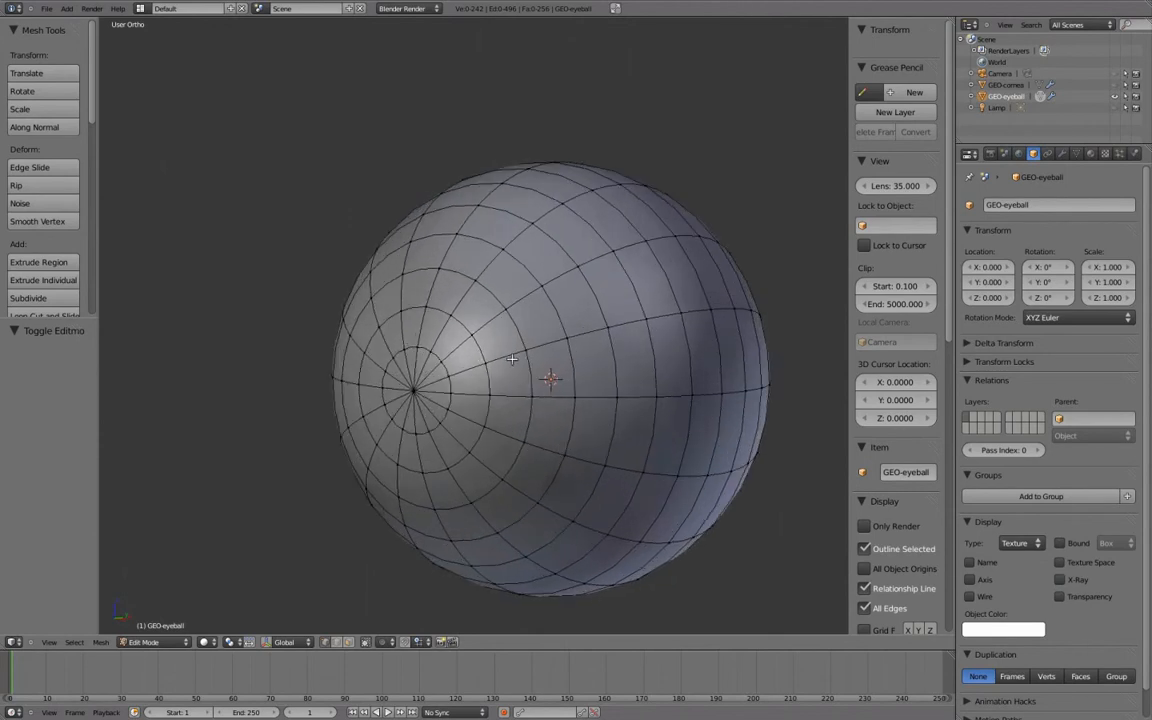
shift+middle_drag(436, 328, 437, 310)
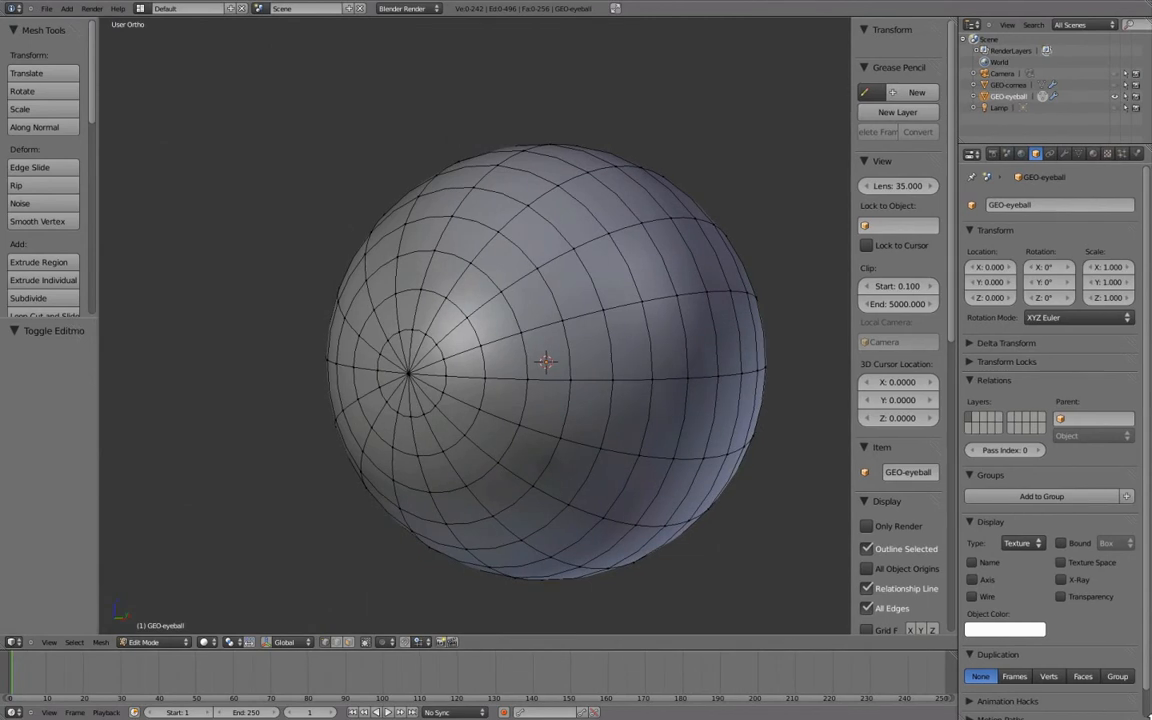
middle_drag(636, 441, 622, 381)
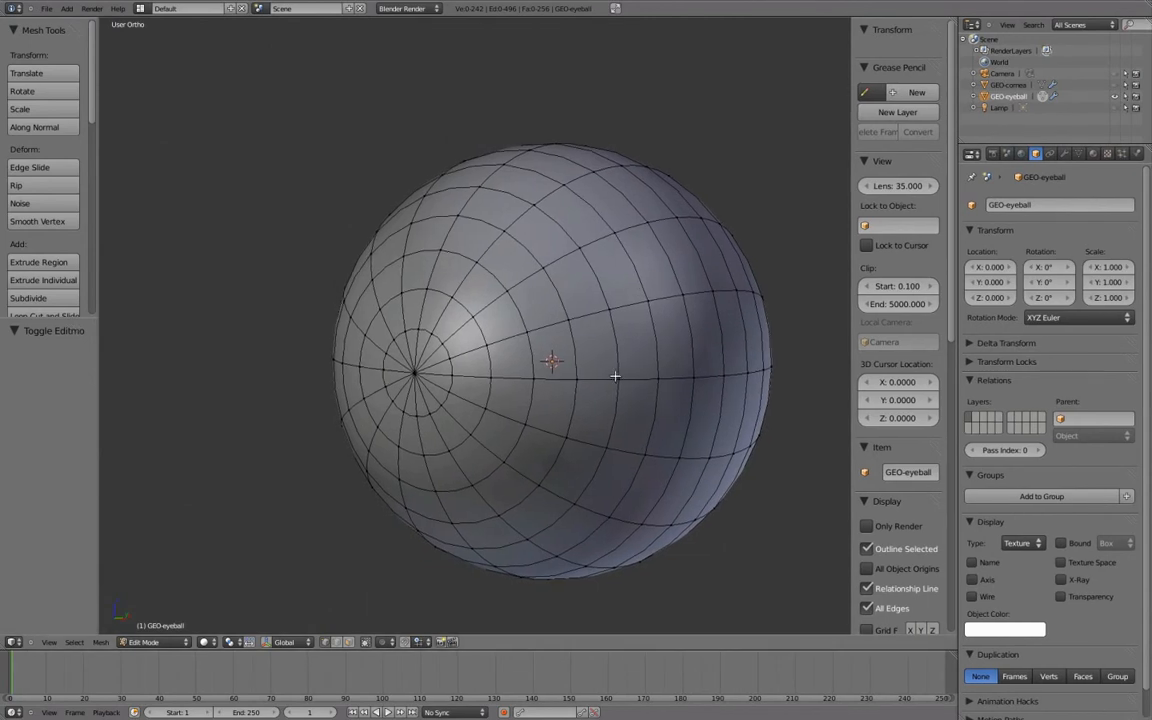
key(KP_1)
key(KP_3)
key(z)
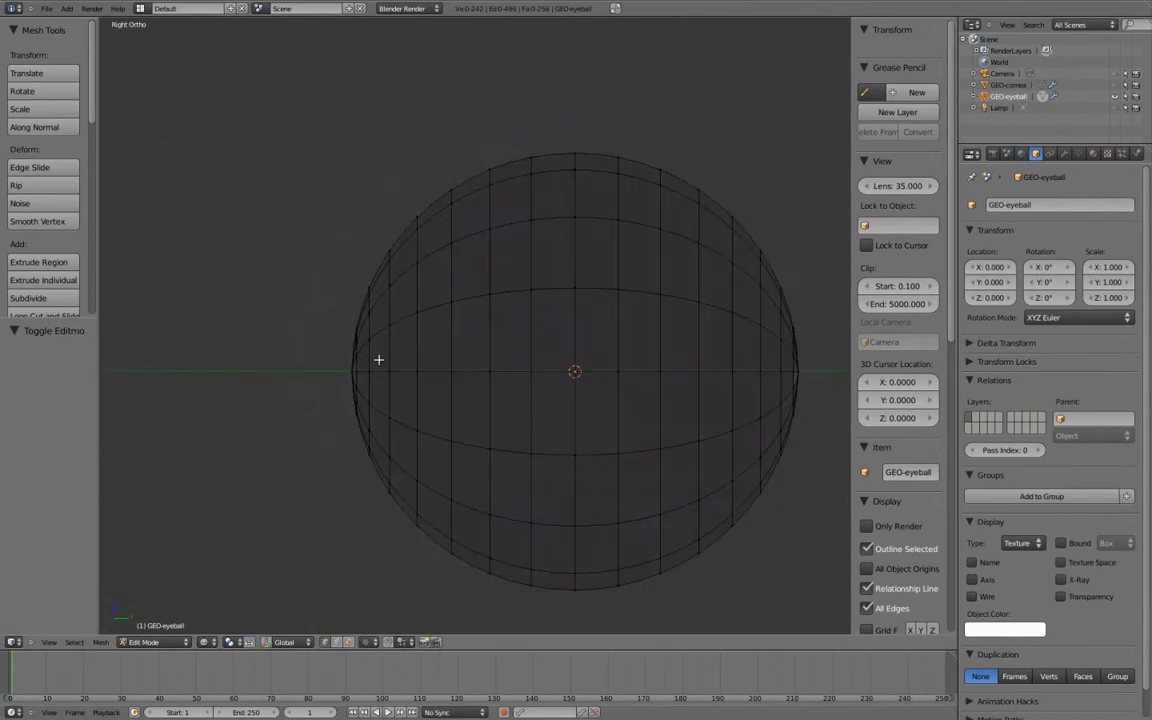
key(b)
drag(322, 249, 376, 480)
In solid shading, add an edge loop just outside the selected cap's outer ring, slid close to that ring.
mouse_move(409, 327)
middle_down()
mouse_move(509, 314)
mouse_move(499, 316)
mouse_move(533, 336)
mouse_move(661, 378)
mouse_move(478, 368)
middle_up()
key(z)
scroll(533, 336, down, 3)
scroll(478, 368, up, 1)
scroll(650, 280, up, 1)
shift+middle_drag(650, 280, 761, 262)
middle_drag(676, 256, 622, 267)
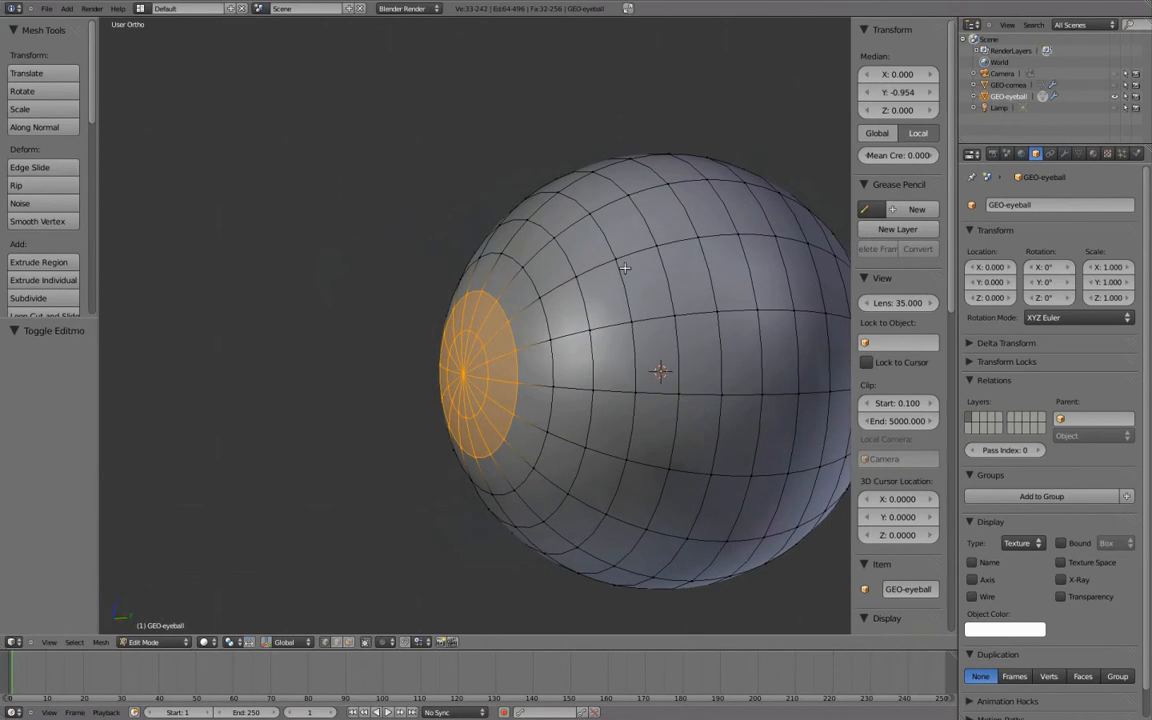
scroll(512, 282, up, 1)
key(ctrl+r)
click(512, 281)
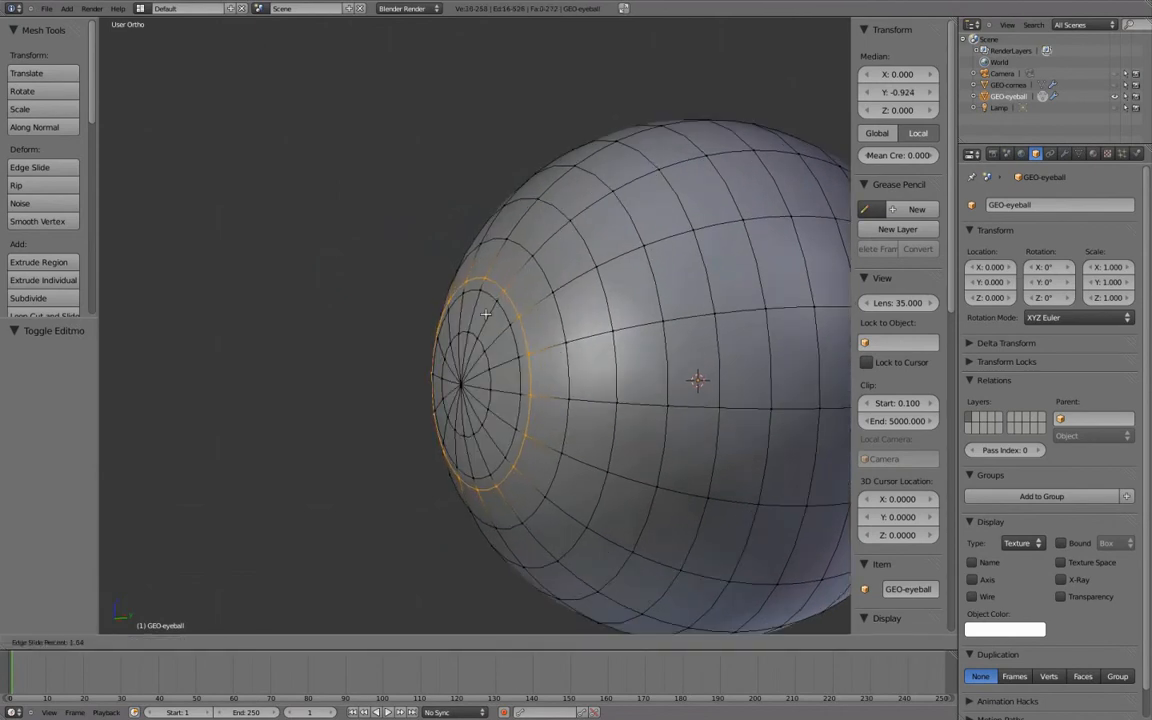
click(494, 308)
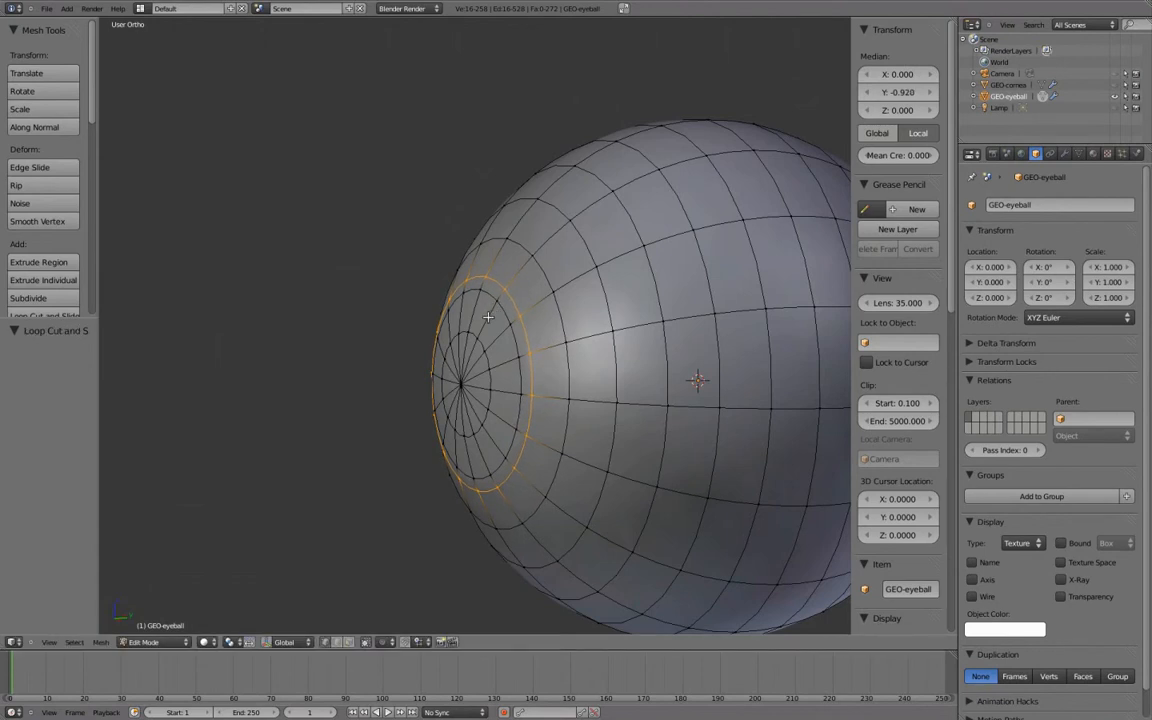
Add a second edge loop just inside the cap's outer ring, slid close to that ring.
key(a)
alt+right_click(486, 317)
key(g)
key(g)
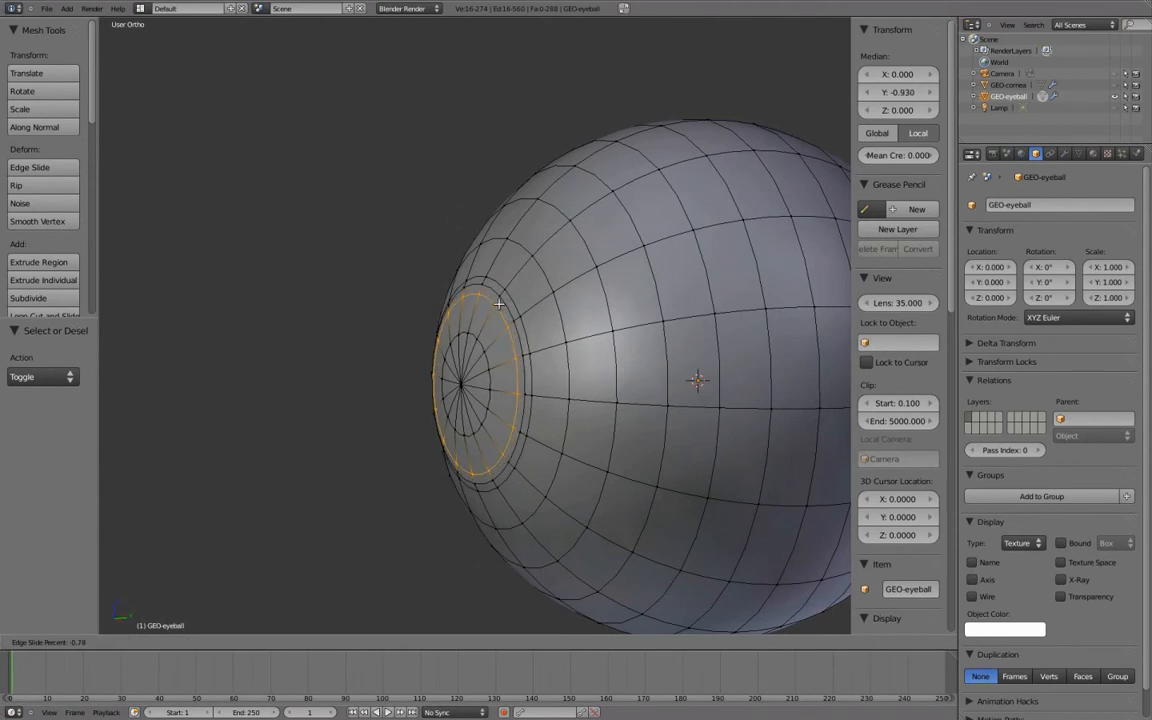
click(467, 366)
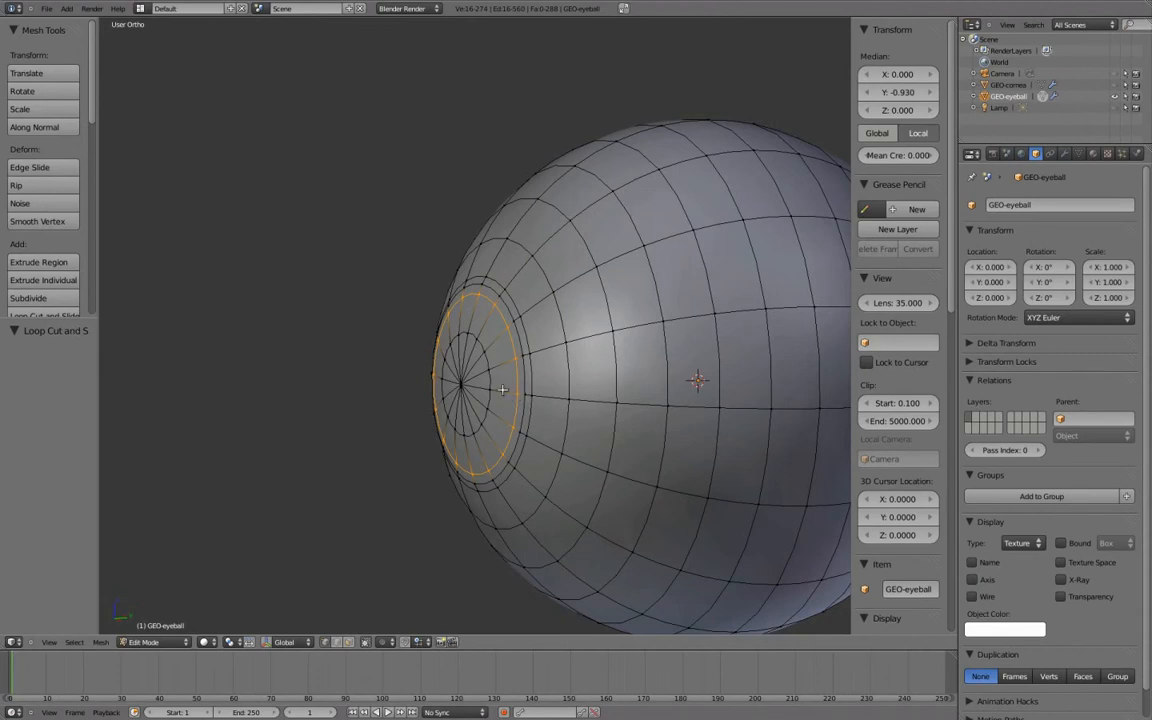
Delete the pole vertex in the middle of the cap to open a pupil hole, and check the smoothed result in Object Mode.
right_click(464, 384)
middle_drag(509, 385, 568, 406)
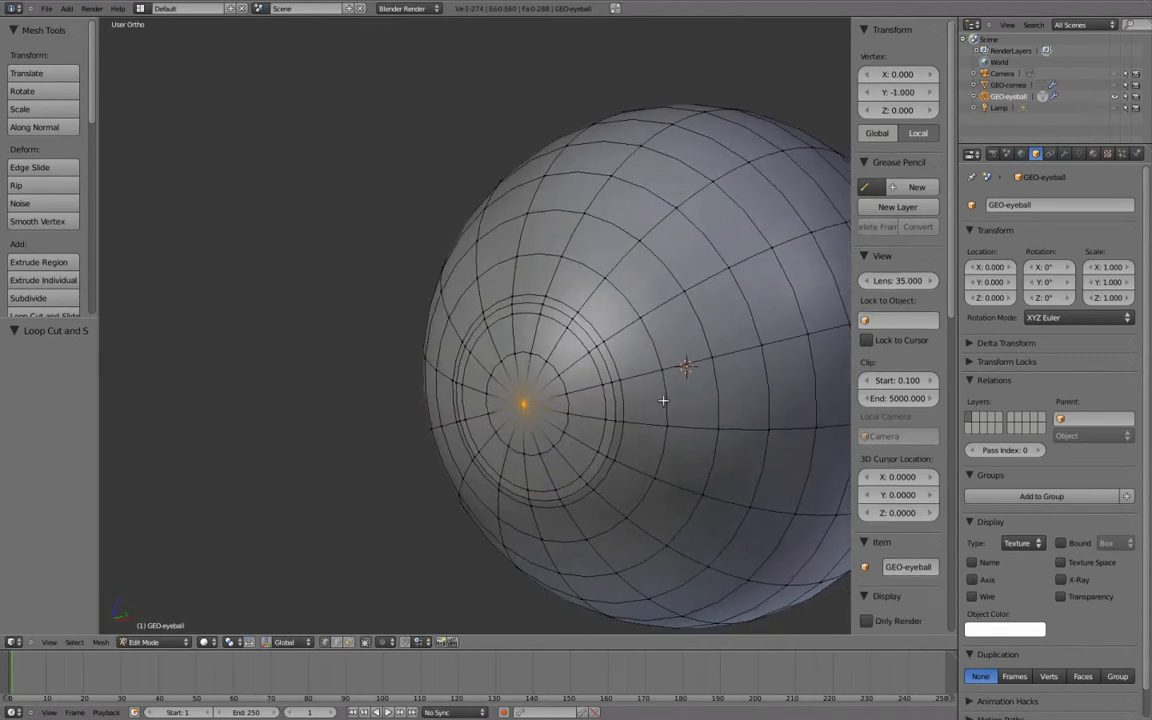
key(x)
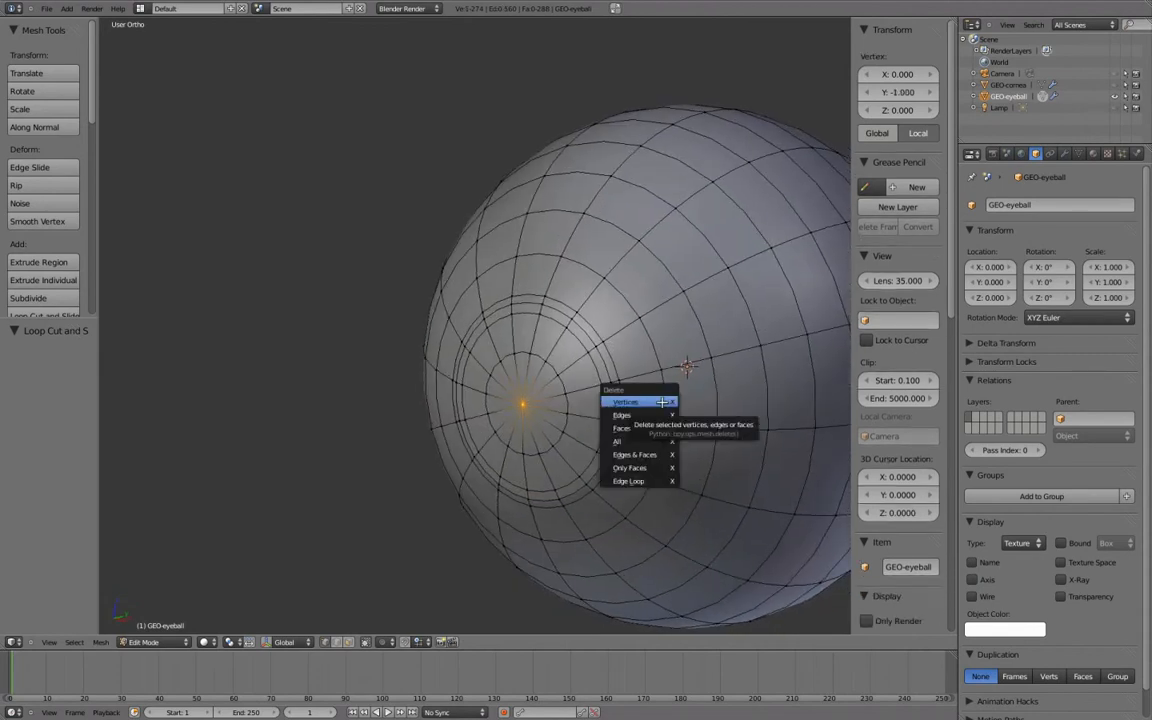
click(662, 401)
middle_drag(663, 399, 543, 321)
key(Tab)
scroll(627, 377, down, 1)
scroll(545, 325, up, 5)
key(Tab)
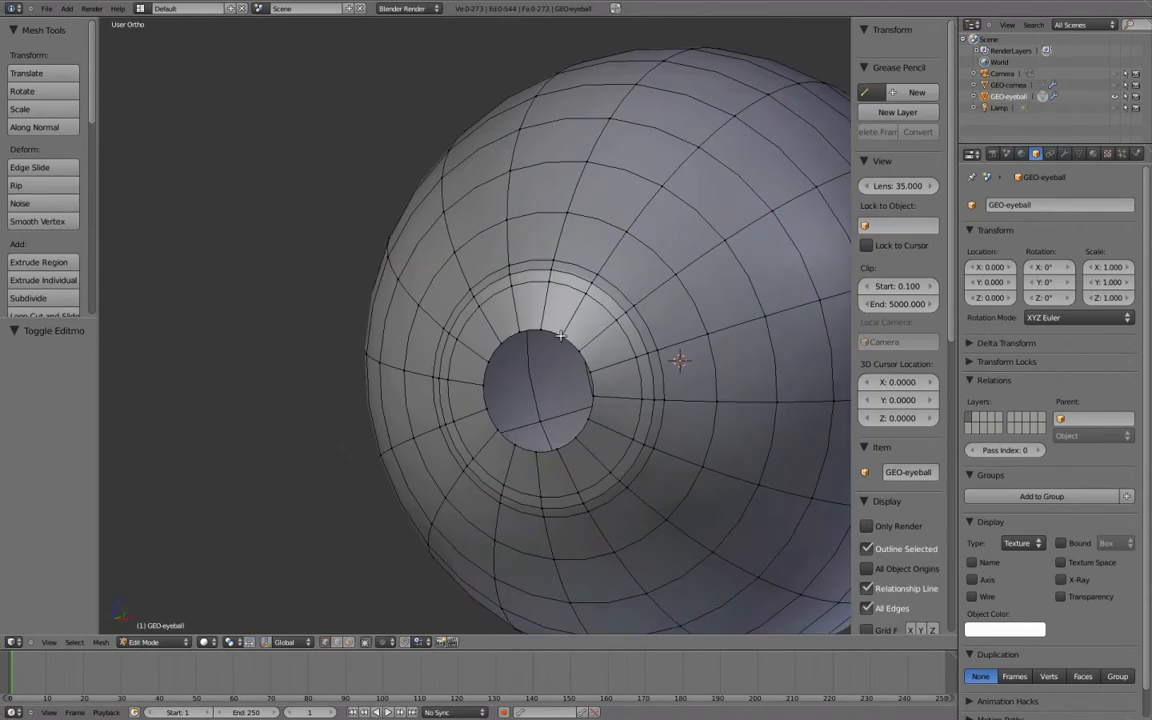
Scale the pupil hole's edge loop down to about 0.656, and fine-tune it with a further scale of about 1.008.
alt+click(553, 333)
middle_drag(553, 333, 728, 303)
key(s)
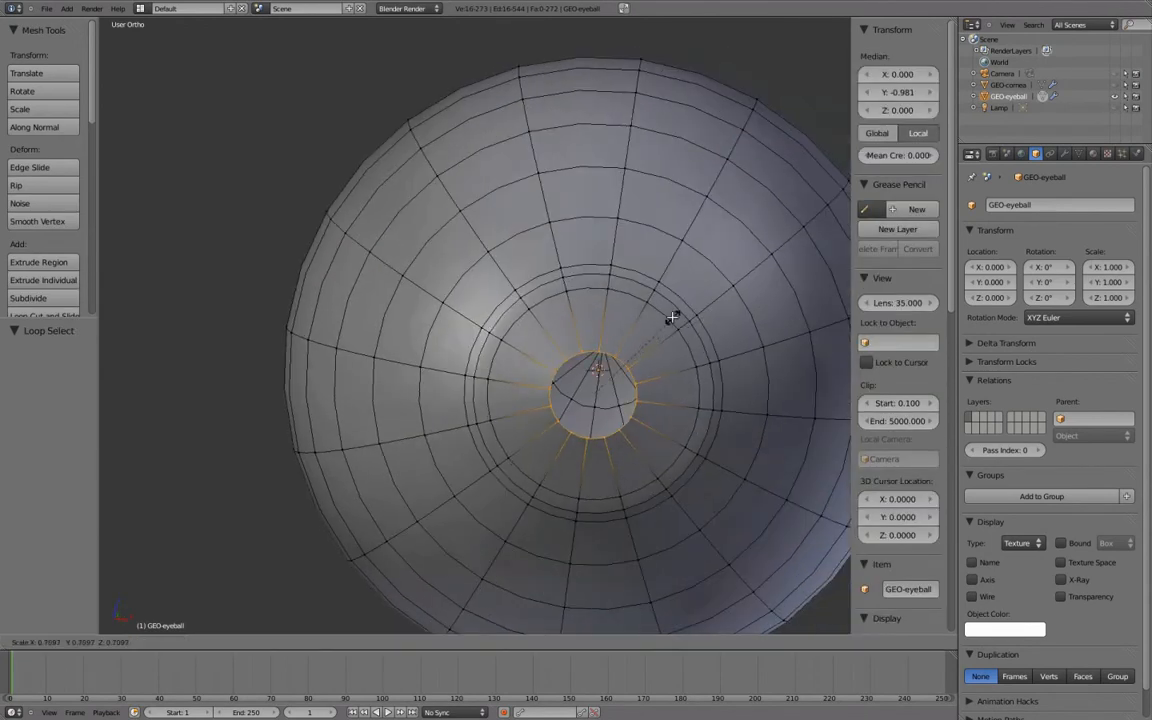
click(663, 319)
middle_drag(663, 319, 535, 342)
key(KP_1)
scroll(585, 320, down, 1)
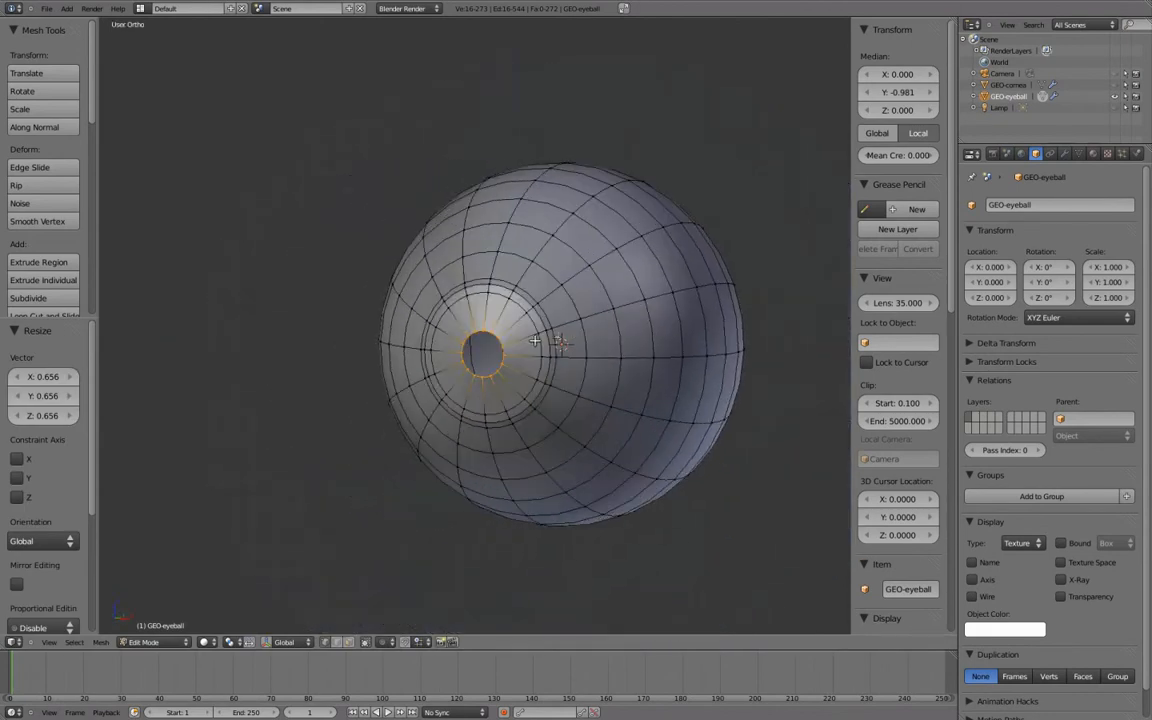
key(s)
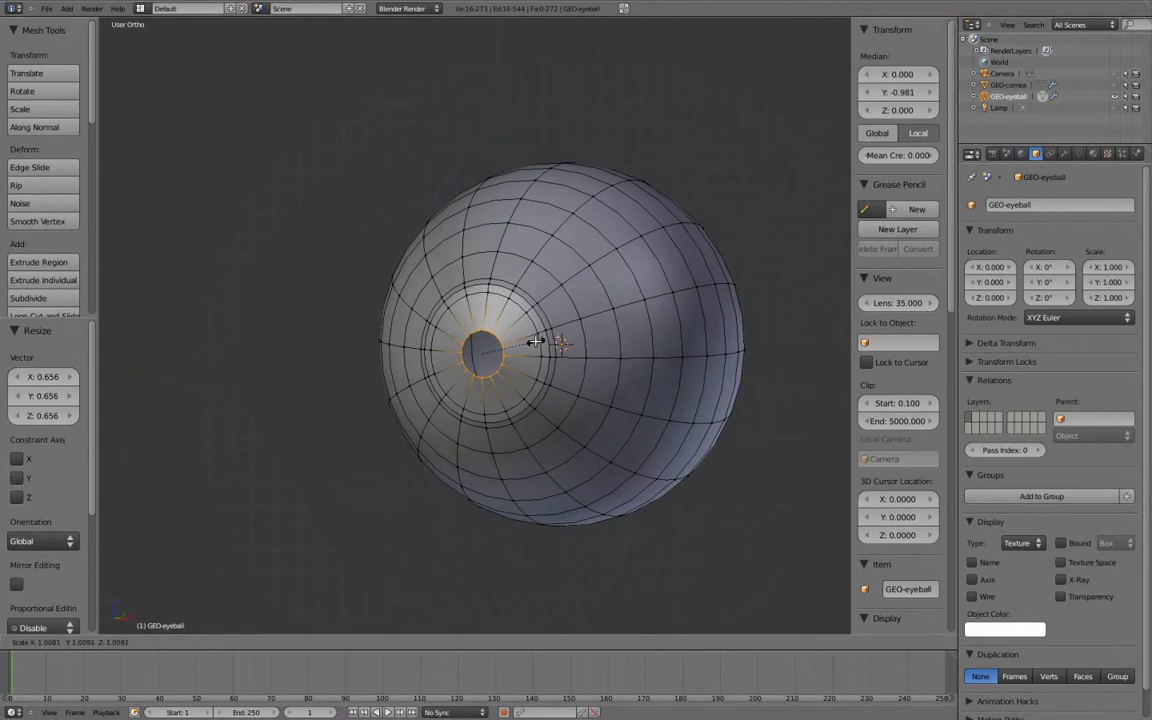
click(535, 342)
mouse_move(535, 342)
middle_down()
mouse_move(507, 381)
mouse_move(540, 366)
middle_up()
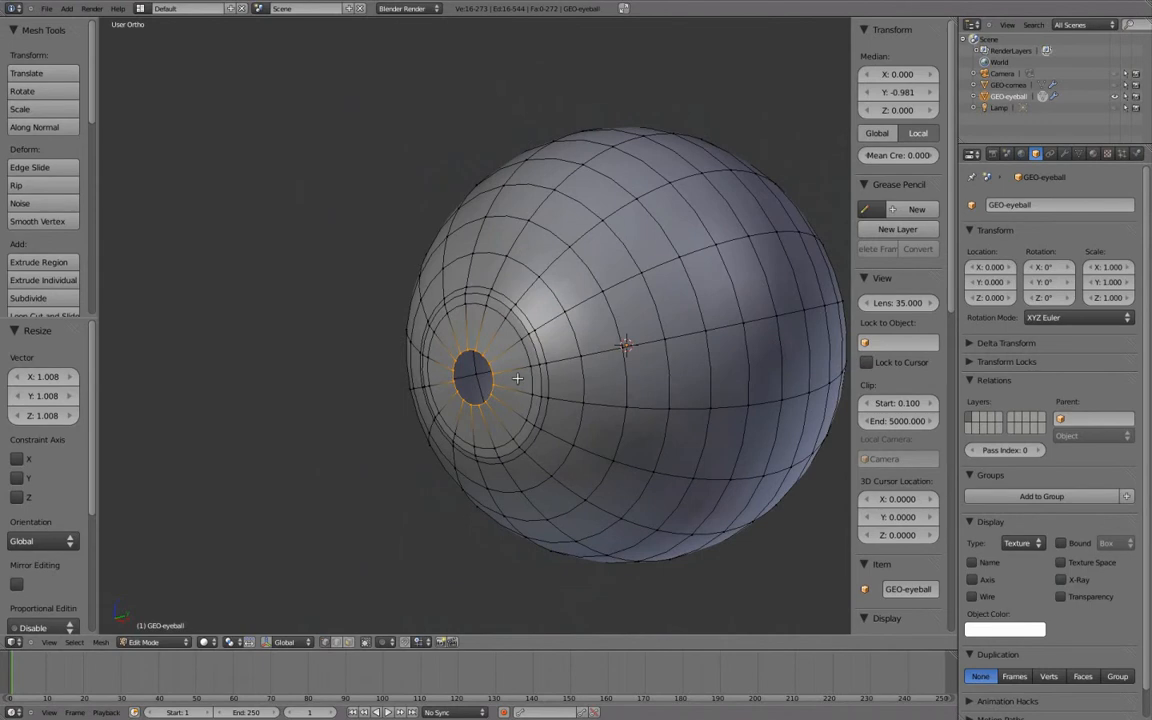
Move the pupil hole's edge loop about 0.049 inward along the Y axis.
scroll(505, 322, up, 1)
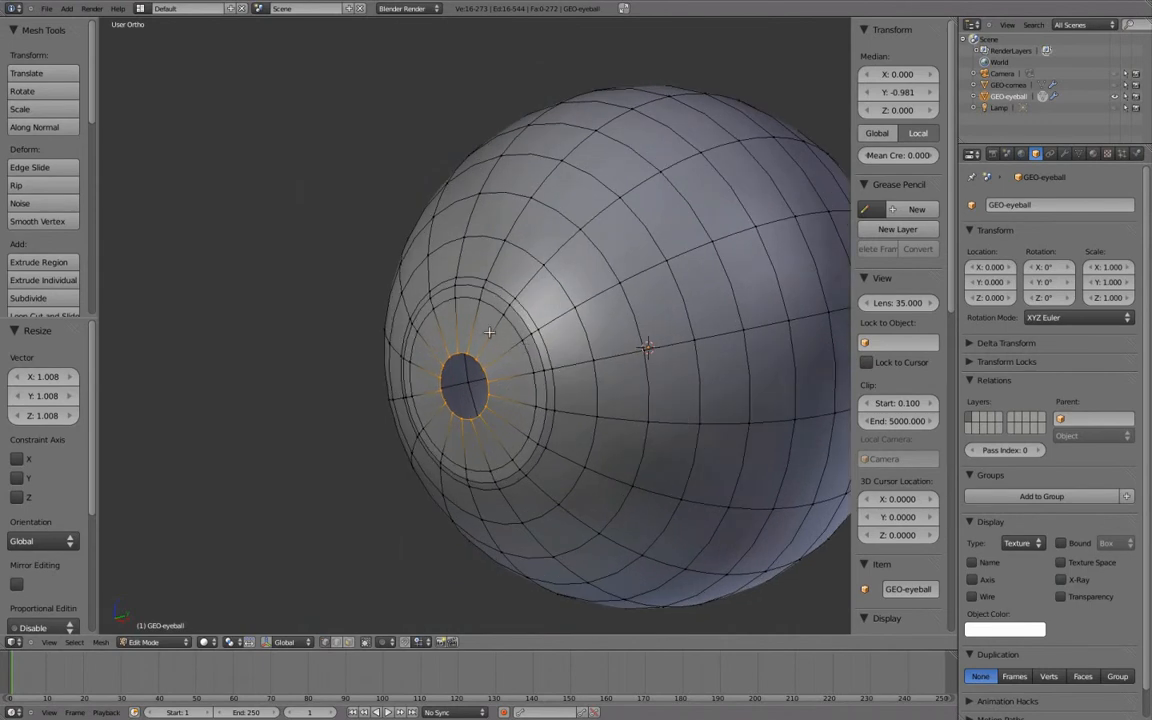
key(g)
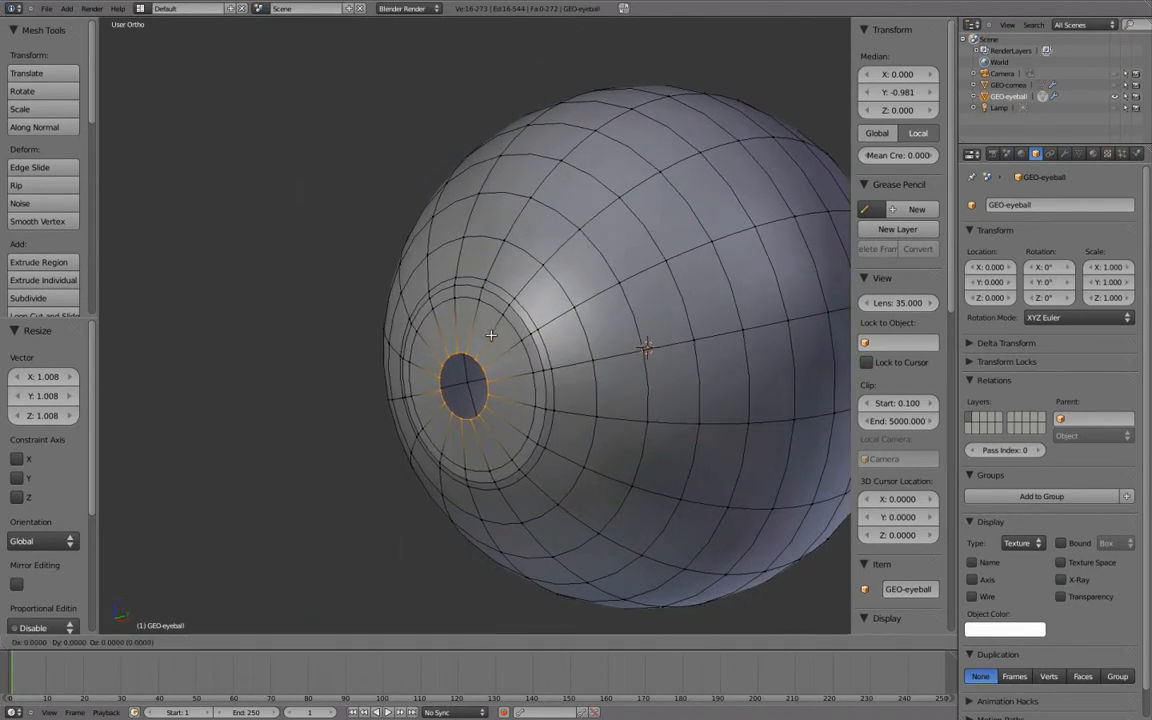
key(y)
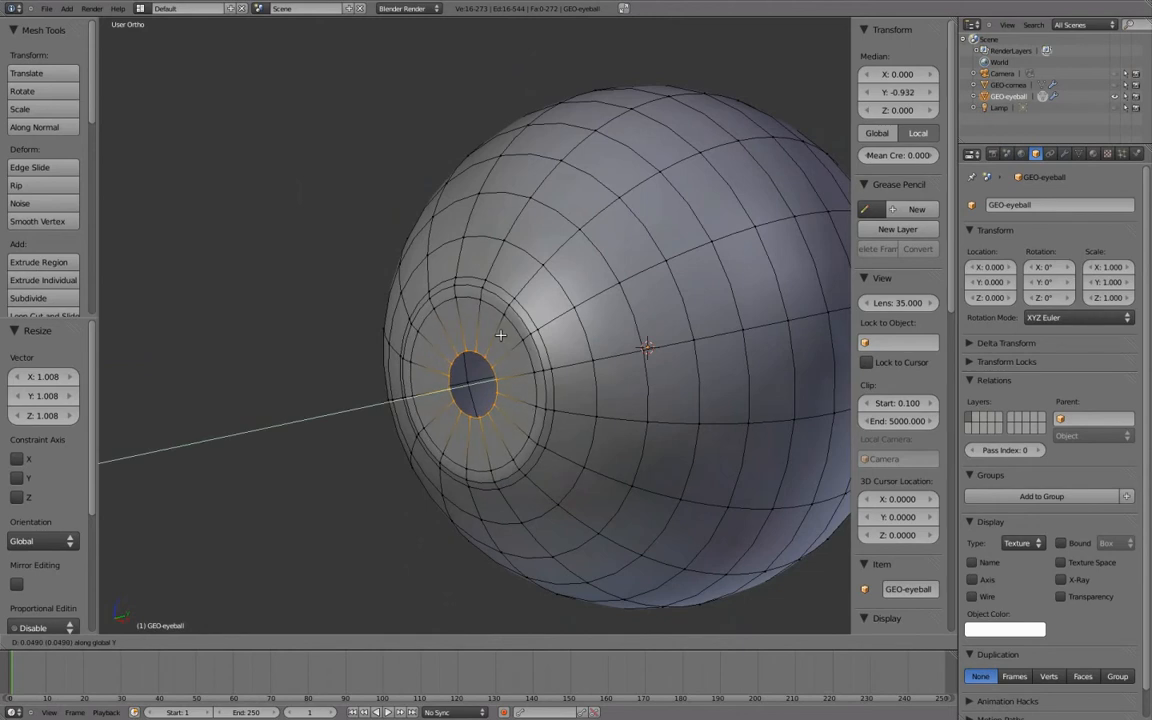
click(504, 337)
Push the pupil's edge loop about 0.019 further inward along Y in the right orthographic wireframe view.
key(KP_3)
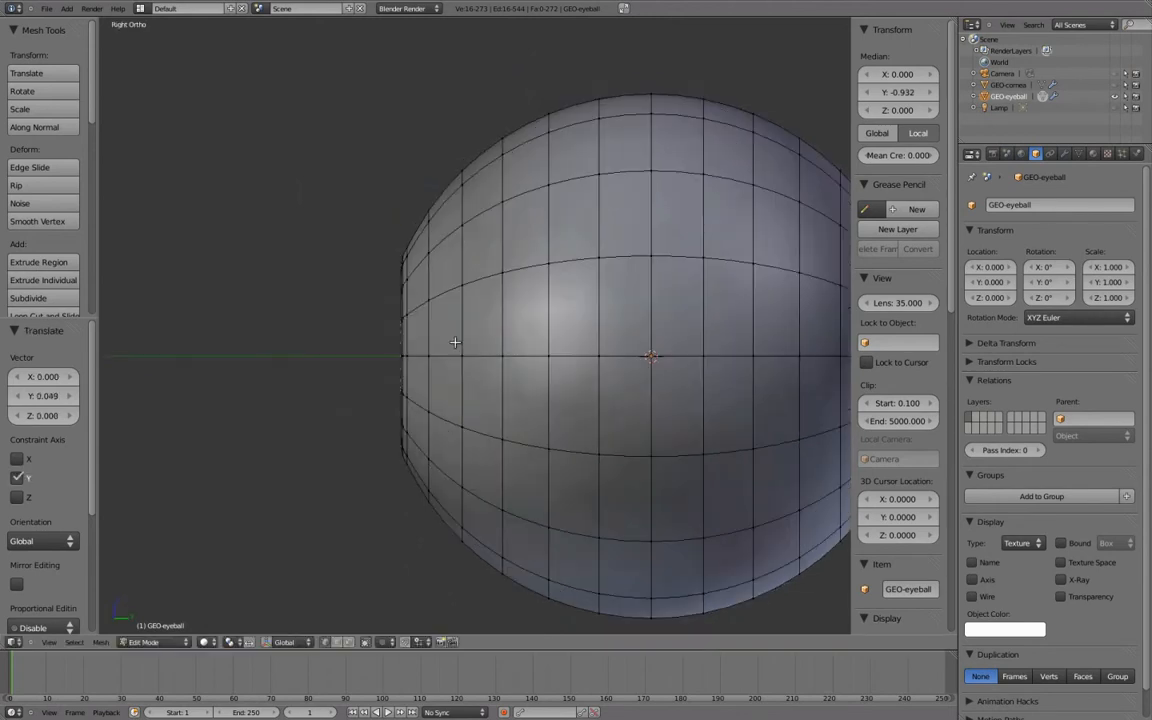
key(z)
scroll(505, 346, up, 2)
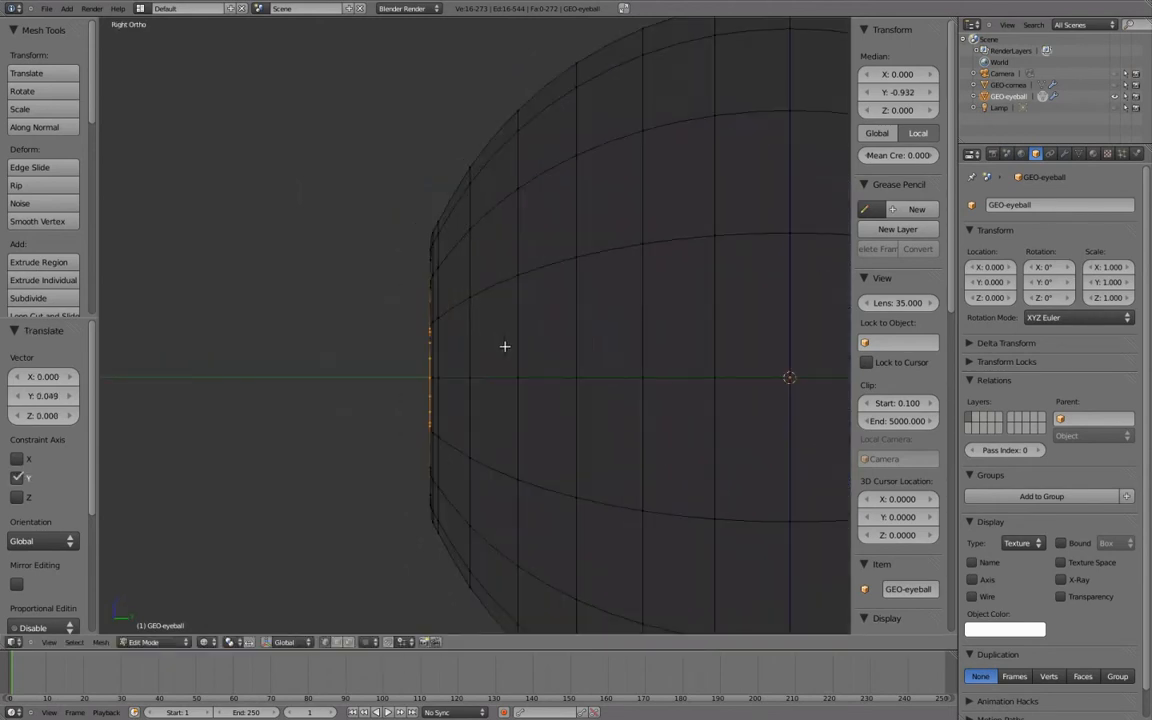
key(g)
key(y)
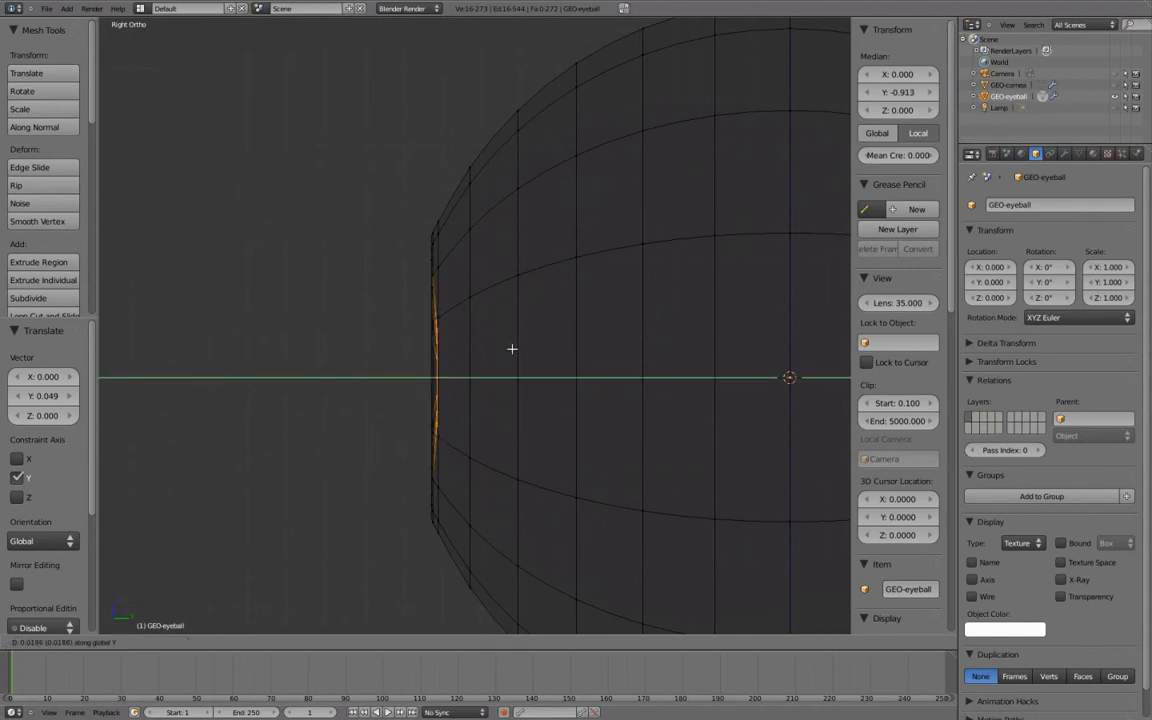
click(512, 348)
Examine the recessed iris area and pupil opening of the smoothed eyeball in Object Mode with solid shading.
scroll(498, 331, down, 3)
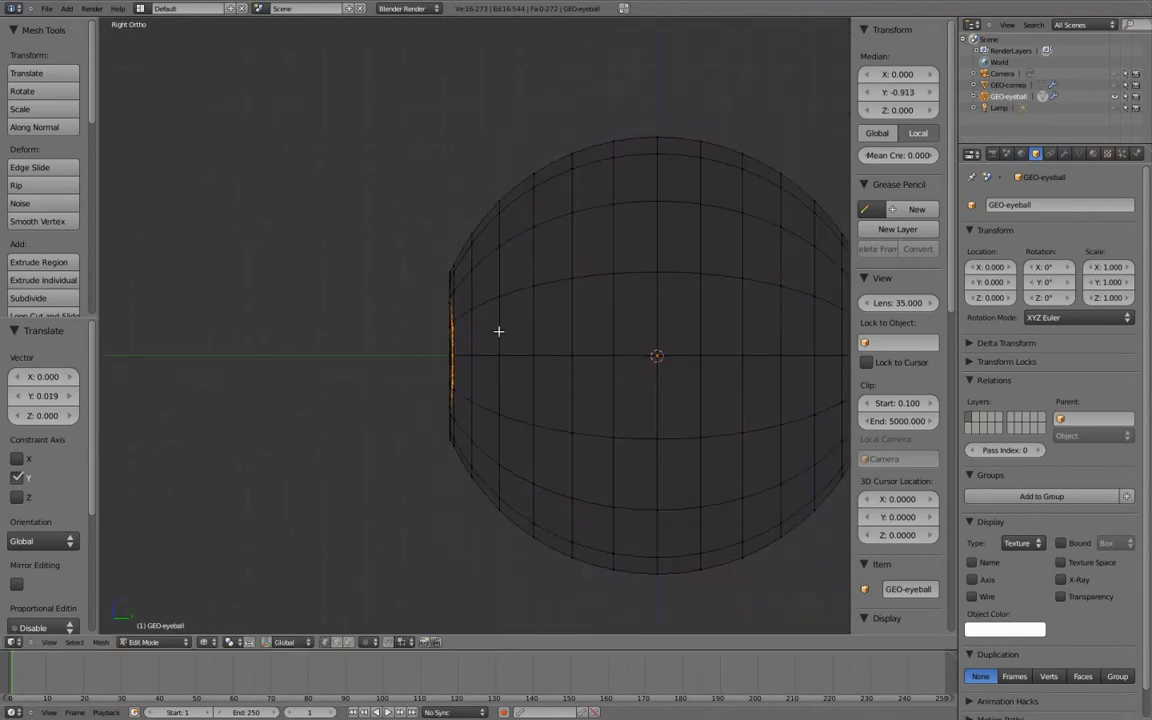
mouse_move(498, 331)
middle_down()
mouse_move(540, 350)
mouse_move(692, 373)
middle_up()
key(z)
shift+middle_drag(623, 347, 608, 342)
key(Tab)
scroll(607, 354, up, 2)
scroll(607, 355, down, 2)
mouse_move(540, 356)
middle_down()
mouse_move(414, 353)
mouse_move(421, 340)
mouse_move(522, 360)
mouse_move(562, 350)
middle_up()
scroll(532, 292, up, 2)
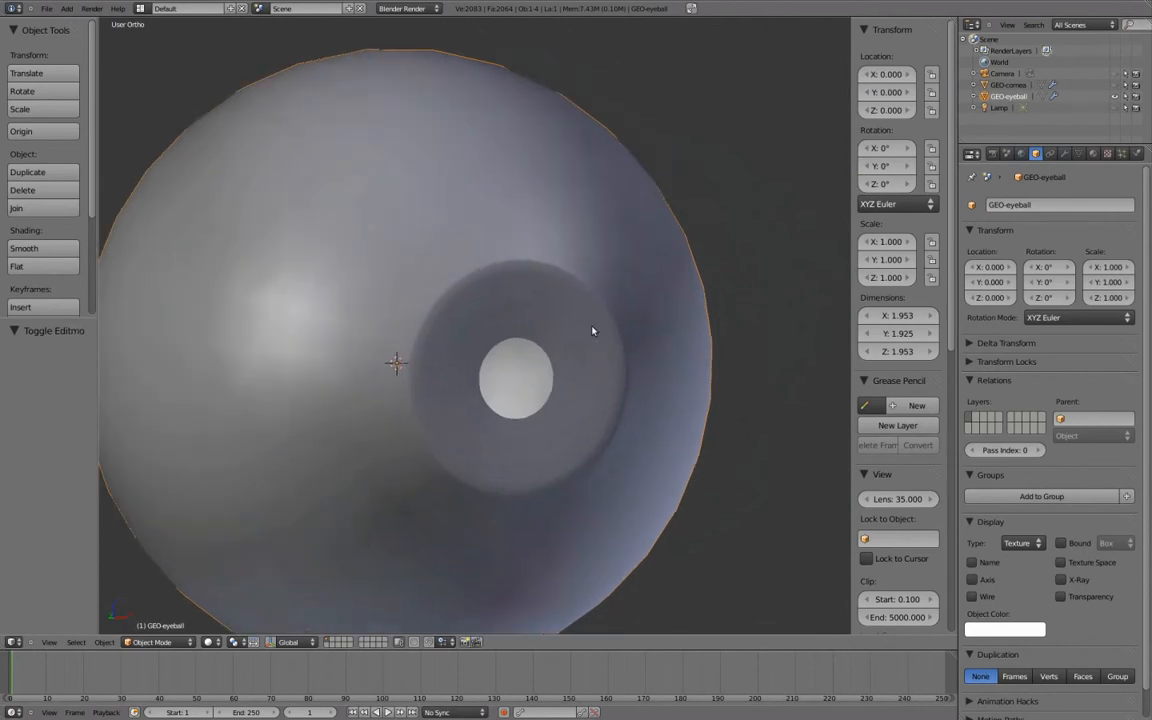
Return the eyeball to Edit Mode and set its Subdivision Surface modifier's View subdivisions to 2.
key(Tab)
middle_drag(653, 308, 700, 260)
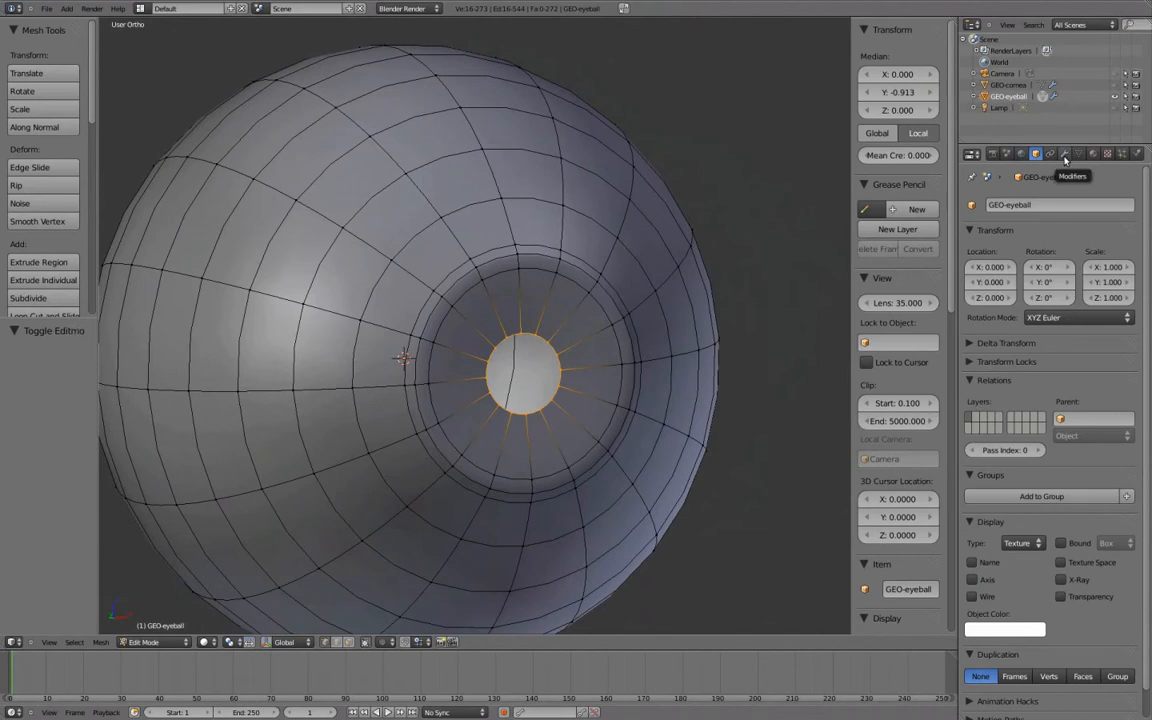
click(1065, 155)
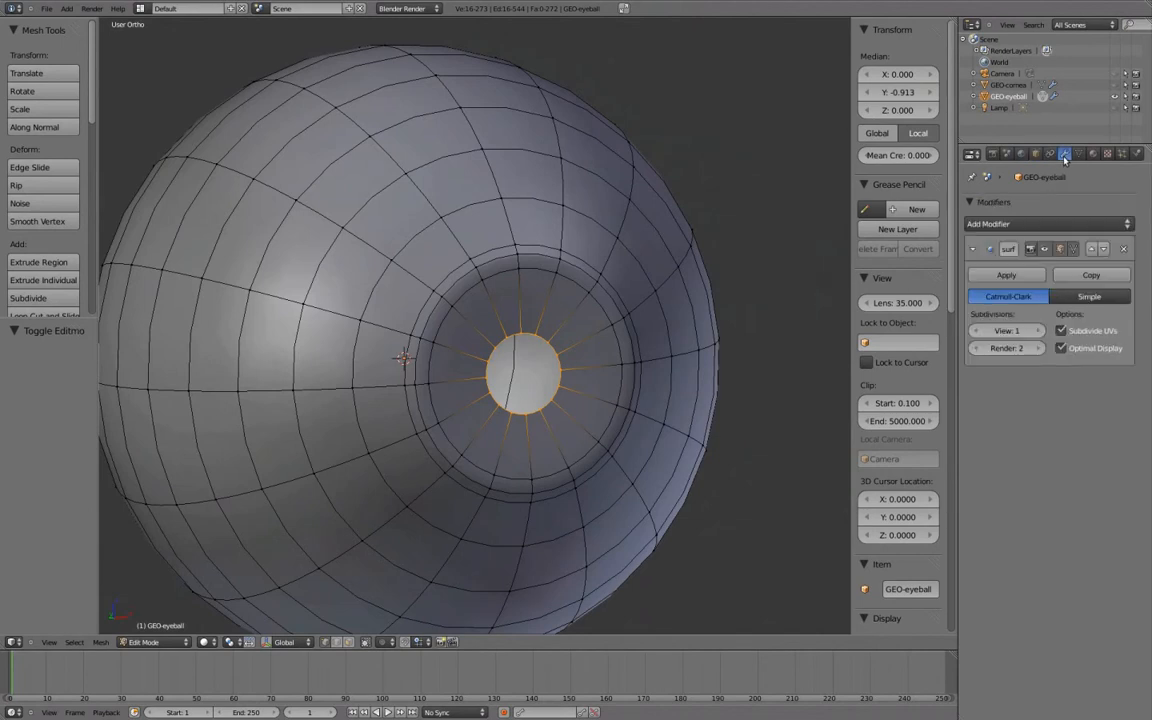
click(1037, 332)
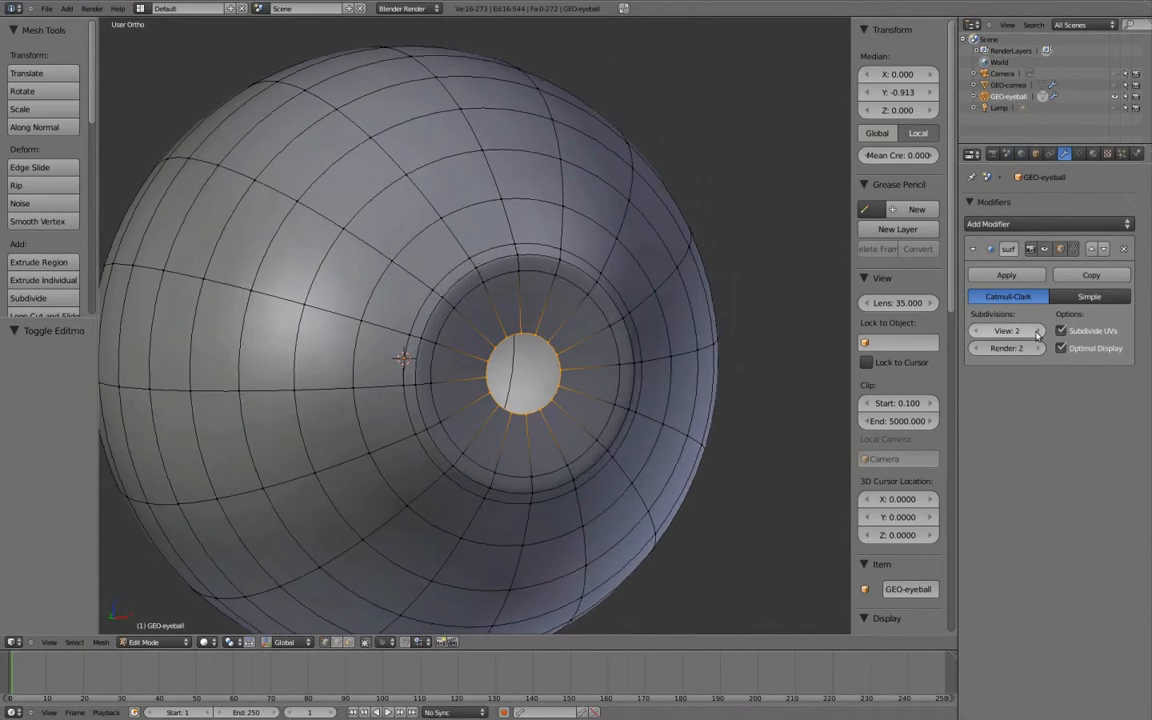
Examine the eyeball's smoothing around the iris rim and pupil hole in Object Mode from both sides.
middle_drag(668, 319, 623, 299)
key(Tab)
middle_drag(718, 335, 656, 332)
scroll(656, 332, down, 2)
middle_drag(536, 322, 599, 324)
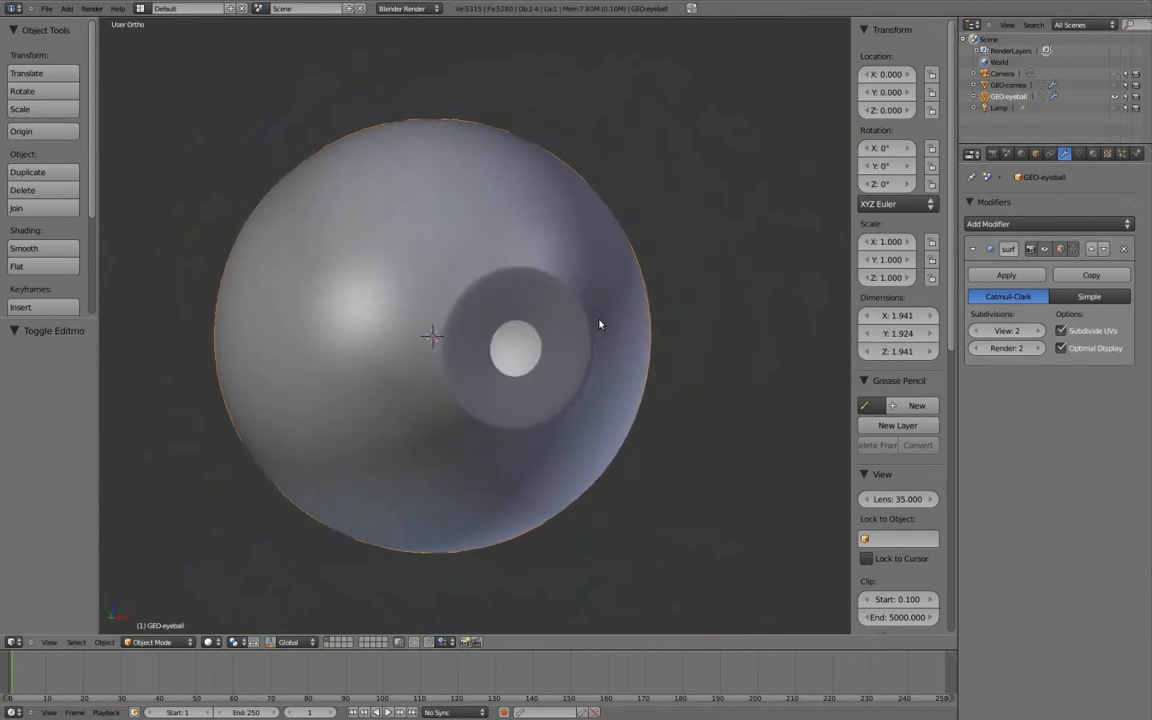
click(985, 331)
click(1037, 331)
middle_drag(710, 338, 553, 363)
scroll(545, 350, up, 2)
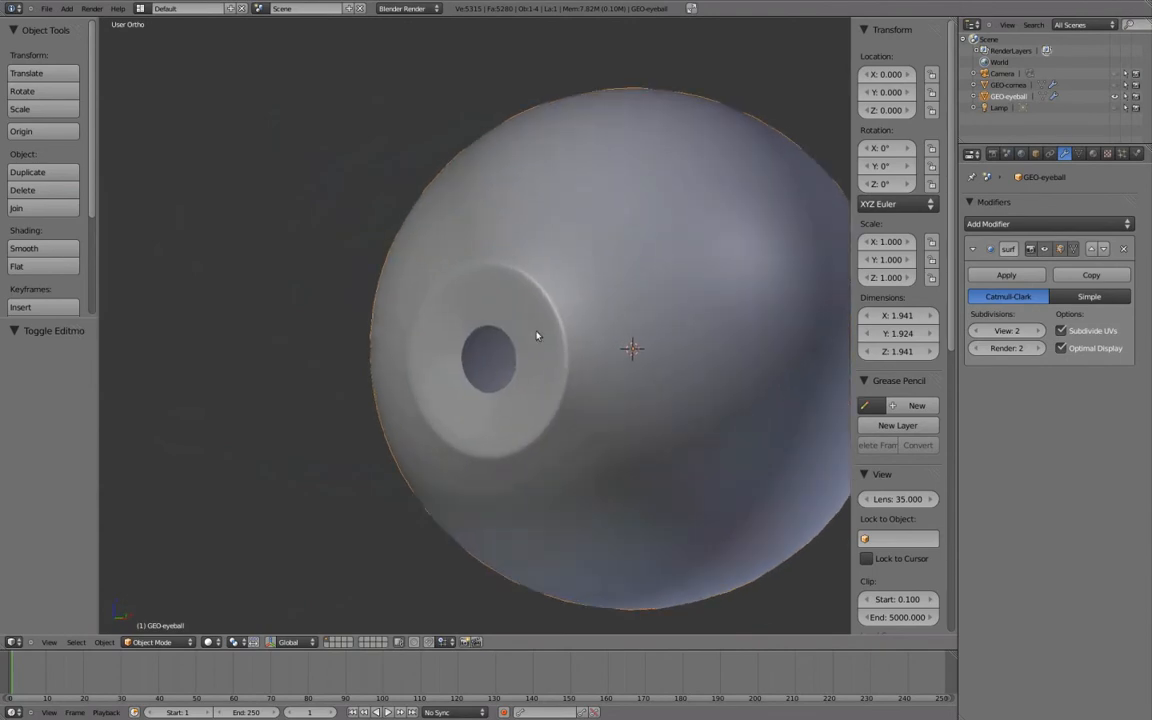
Add a centred edge loop across the iris, midway between its outer rim and the pupil hole.
key(Tab)
alt+right_click(535, 315)
right_click(536, 322)
shift+middle_drag(526, 337, 648, 337)
key(a)
Extrude the pupil hole's edge loop about 0.046 inward along the Y axis.
alt+right_click(565, 327)
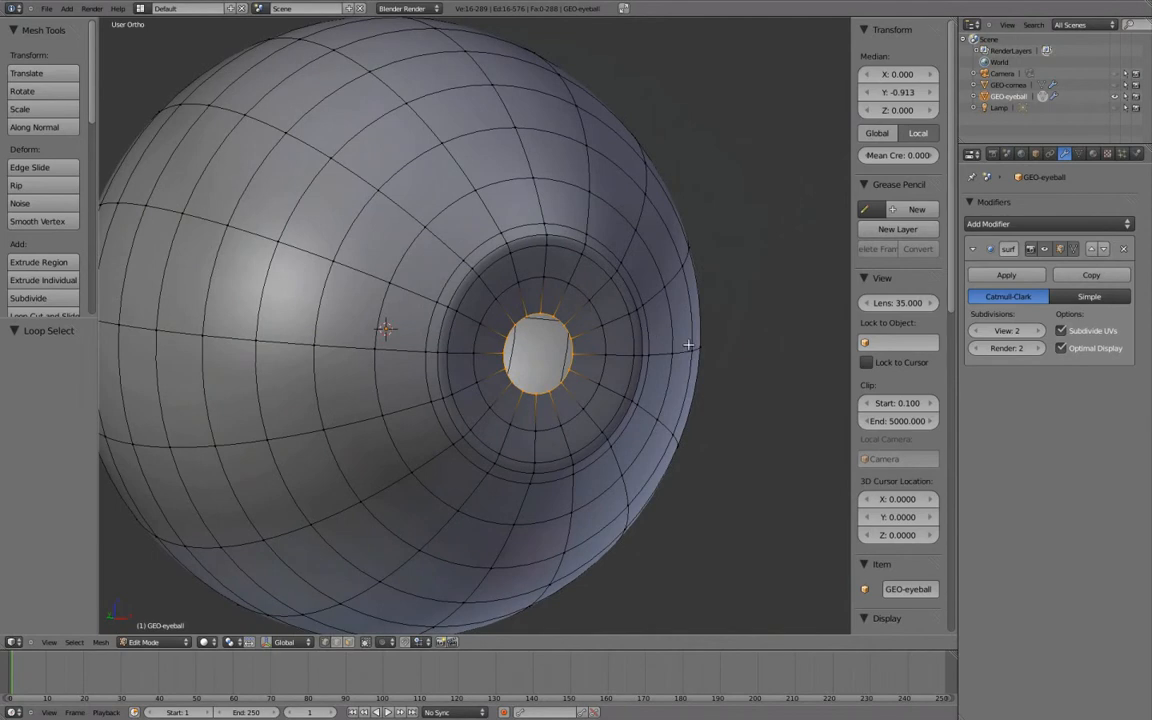
key(e)
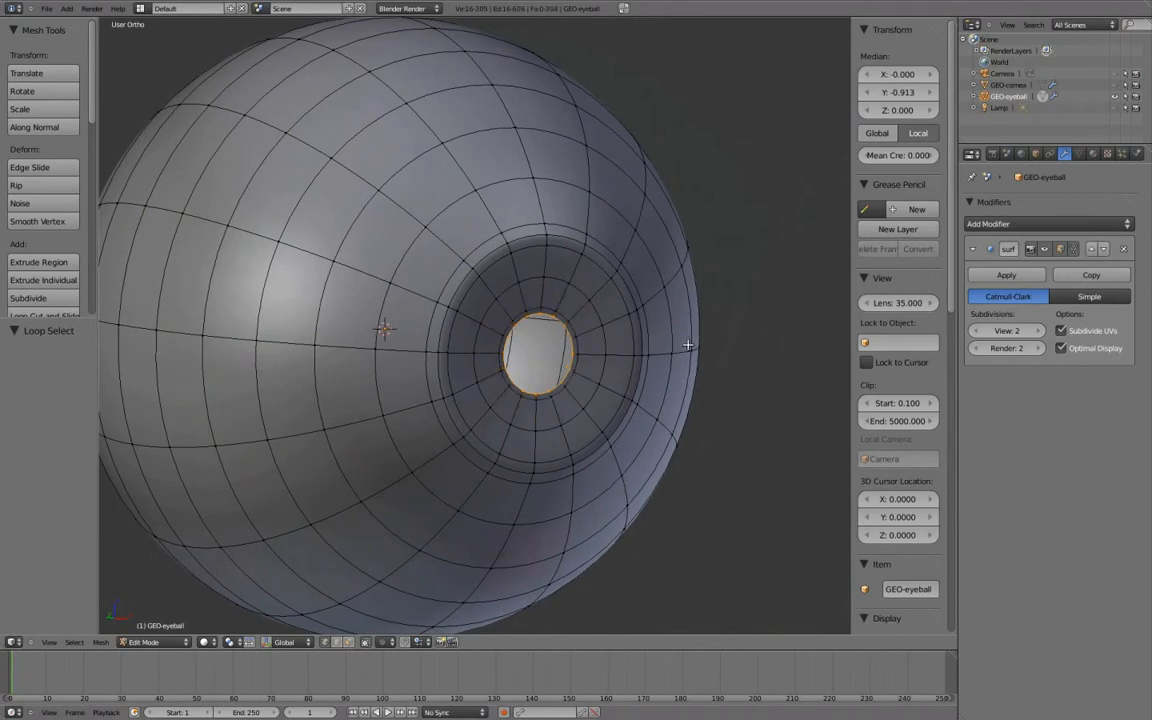
key(g)
key(y)
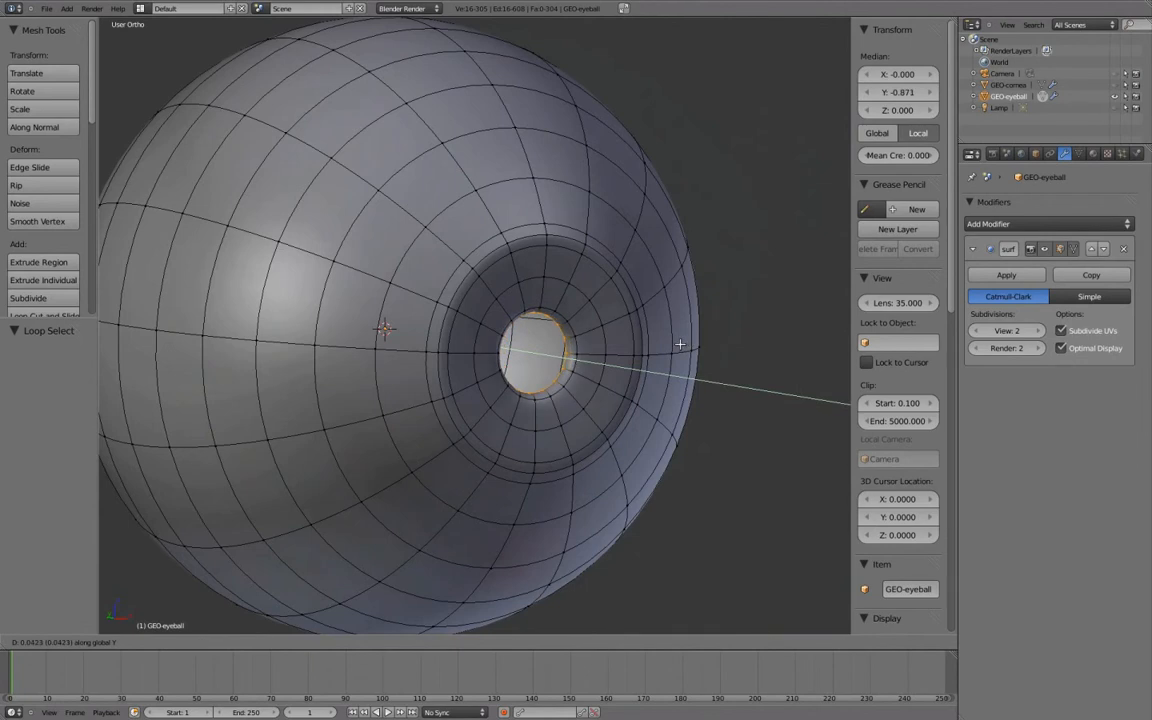
click(682, 344)
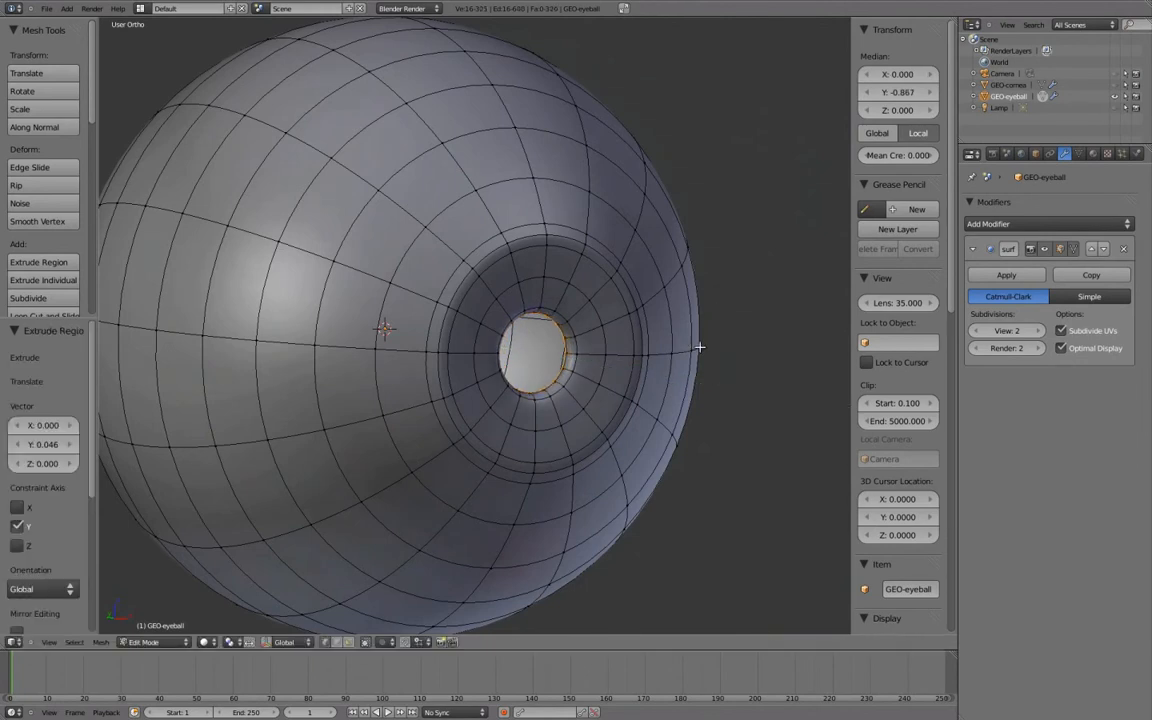
Extrude the pupil's edge loop again by about 0.141 inward along Y and pull it back outward about 0.028.
key(g)
key(y)
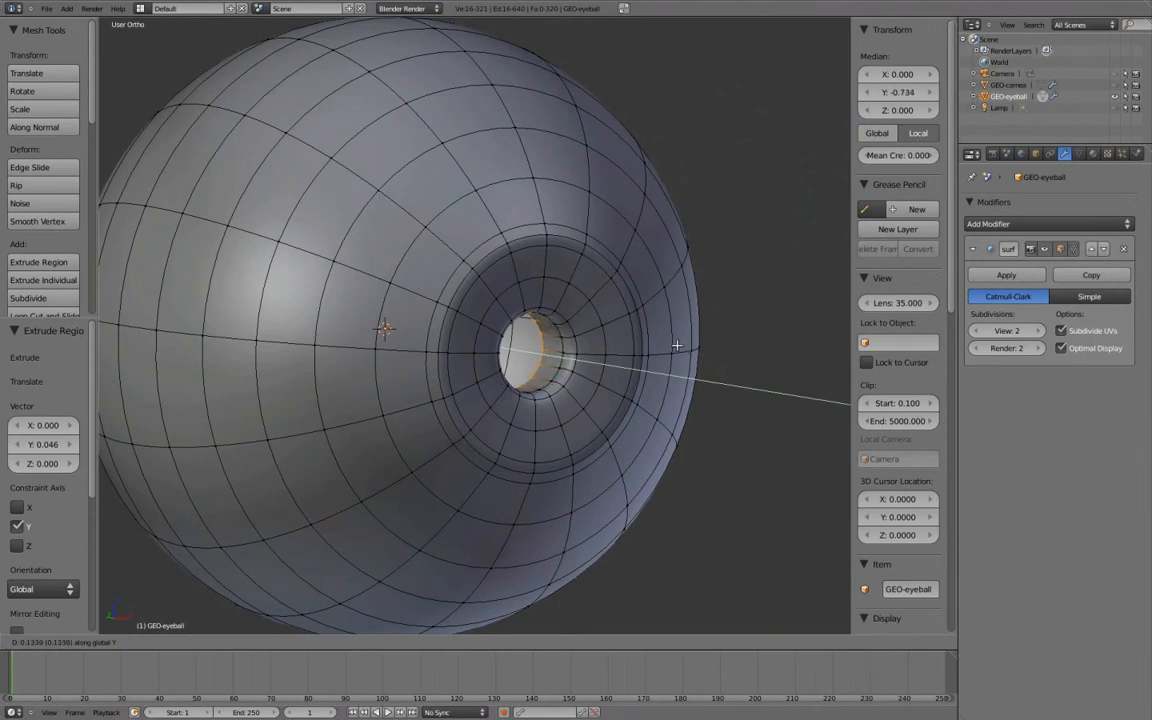
click(679, 345)
middle_drag(679, 345, 540, 357)
key(g)
key(y)
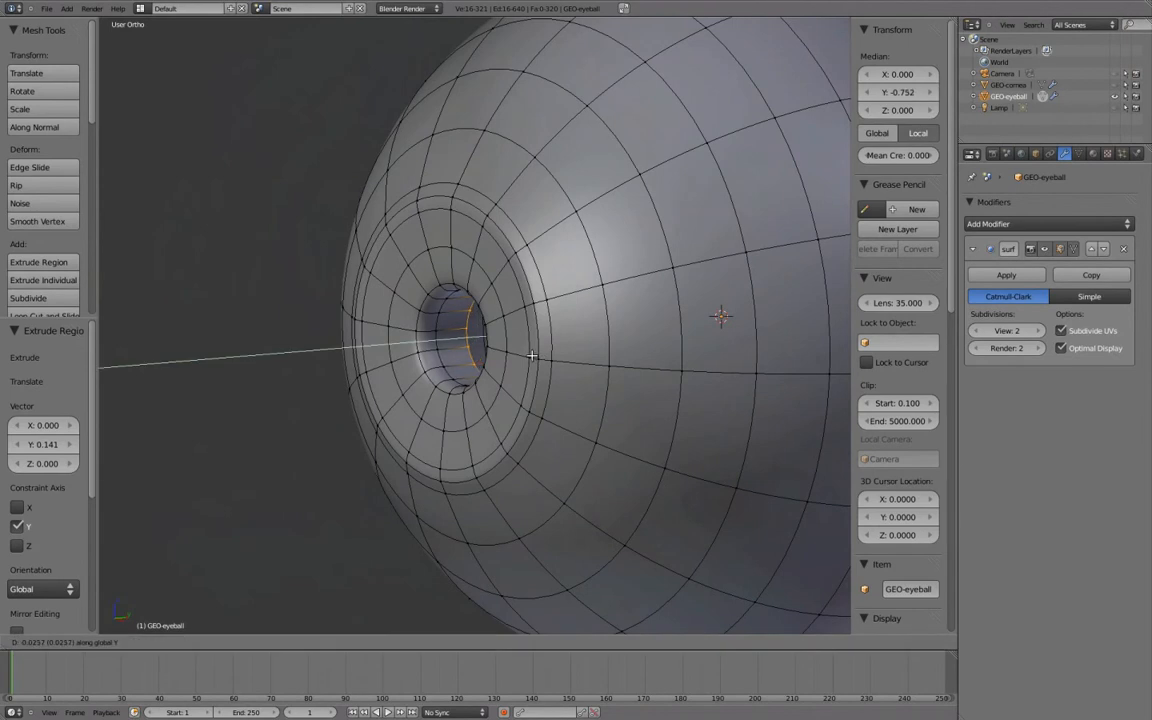
click(531, 355)
middle_drag(531, 355, 655, 333)
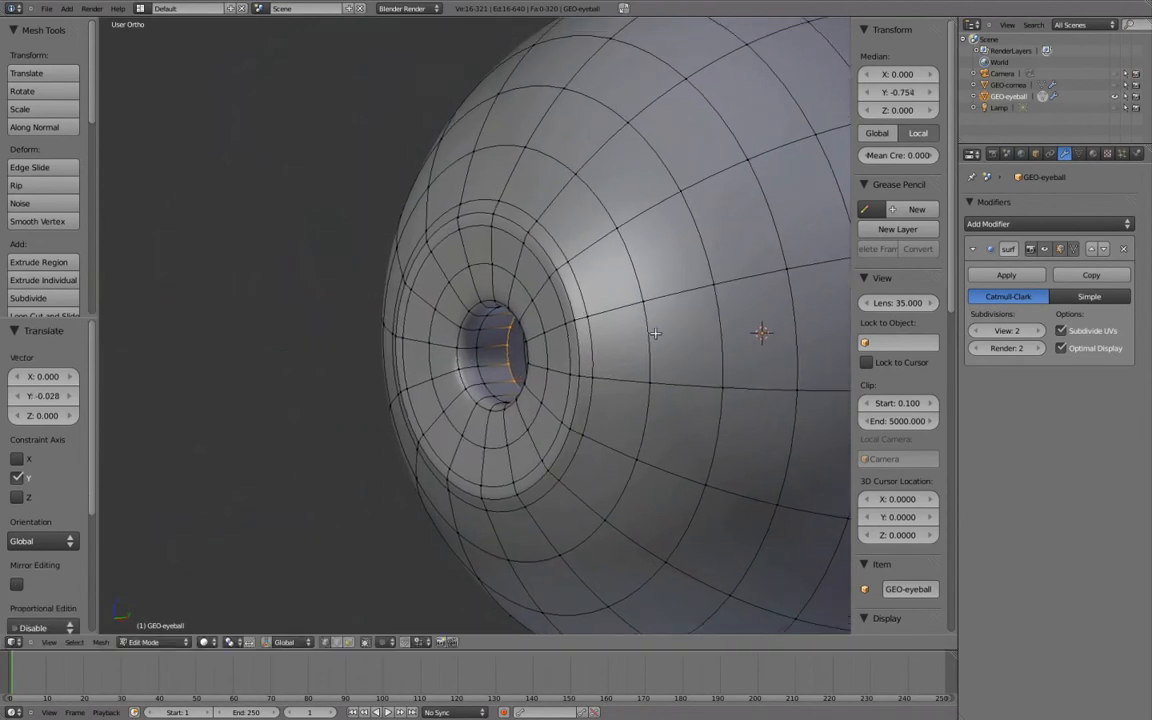
Move the pupil's deepest edge loop about 0.036 outward along Y in the right orthographic wireframe view.
key(KP_3)
key(z)
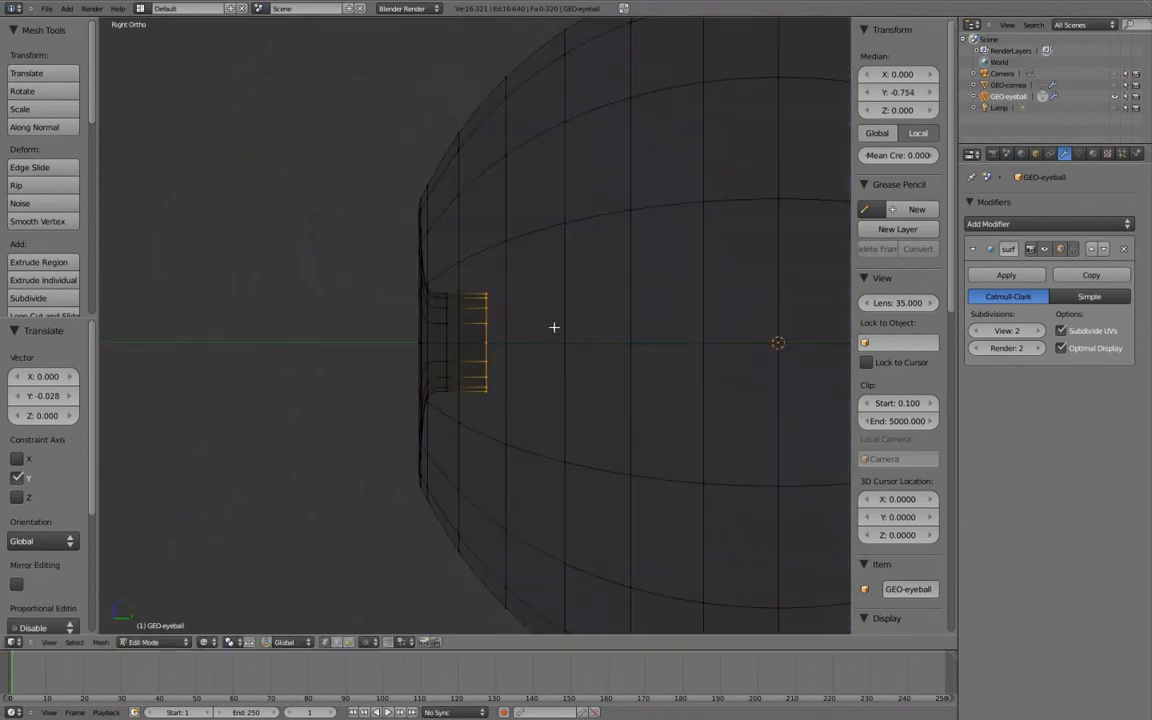
key(g)
key(y)
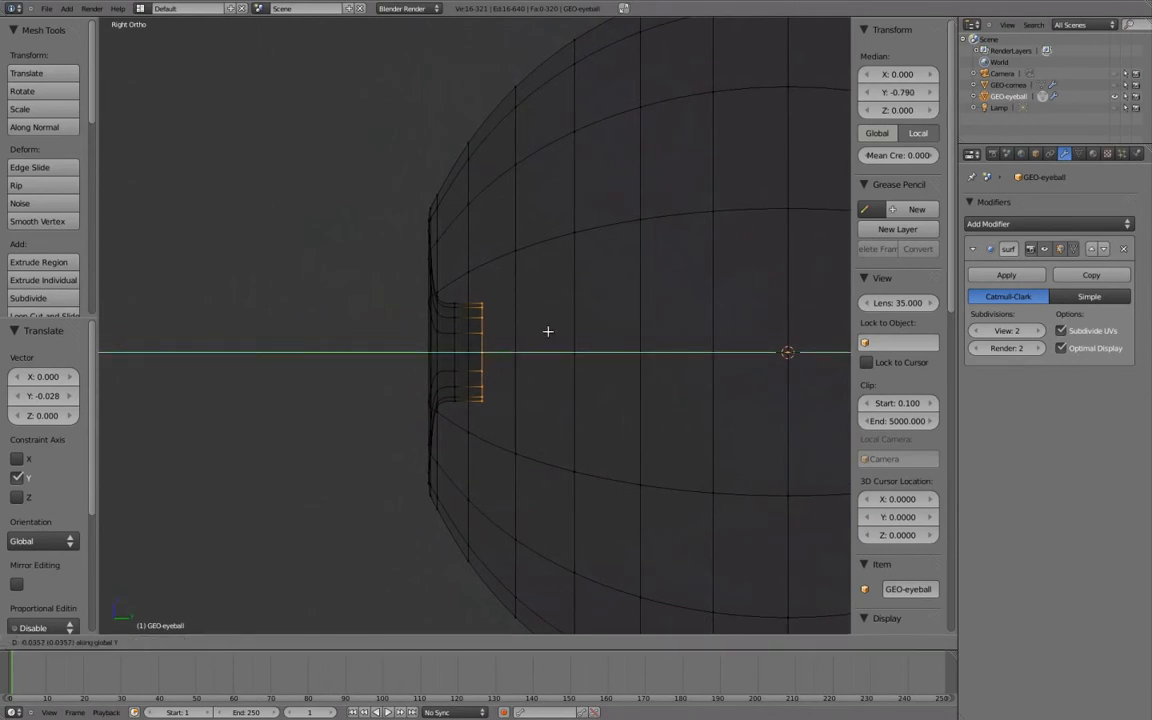
click(548, 331)
Examine the extruded pupil wall of the smoothed eyeball in Object Mode with solid shading.
mouse_move(548, 331)
middle_down()
mouse_move(594, 332)
mouse_move(586, 342)
mouse_move(589, 319)
mouse_move(640, 329)
mouse_move(640, 339)
mouse_move(483, 327)
middle_up()
key(z)
scroll(640, 339, down, 1)
key(Tab)
scroll(640, 342, down, 2)
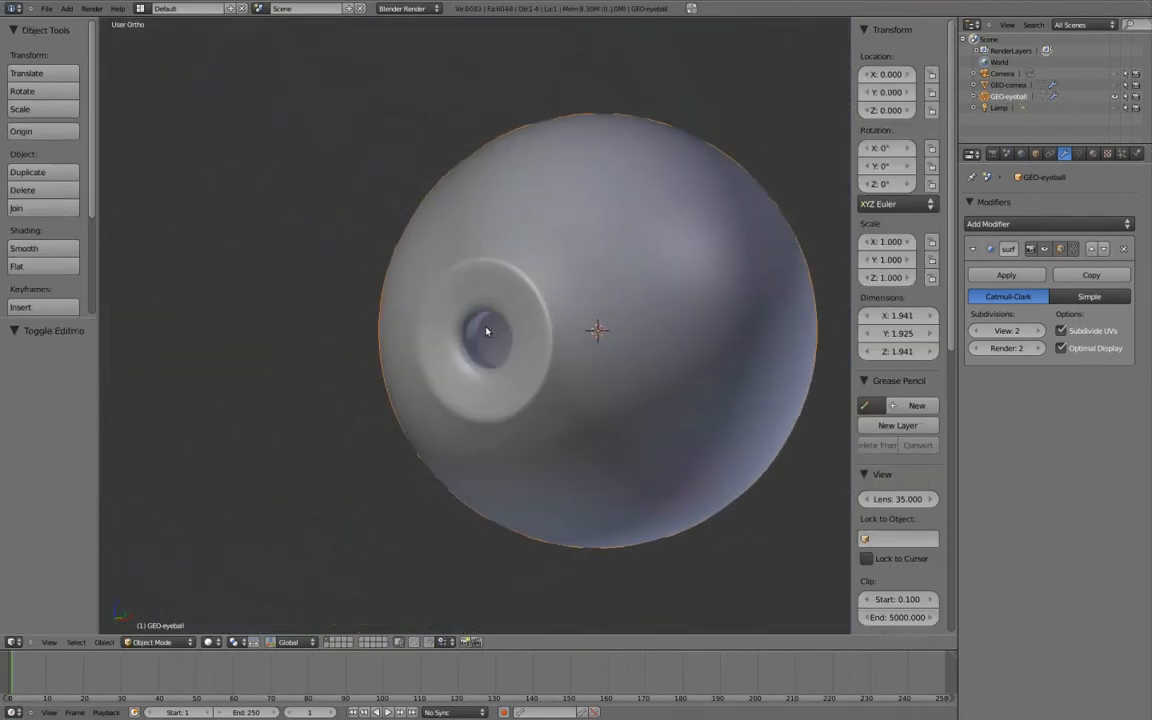
scroll(485, 332, up, 3)
scroll(500, 340, down, 1)
Extrude the pupil's deepest edge loop and scale it in toward the centre, then scale it further by about 0.833.
key(Tab)
scroll(507, 319, up, 1)
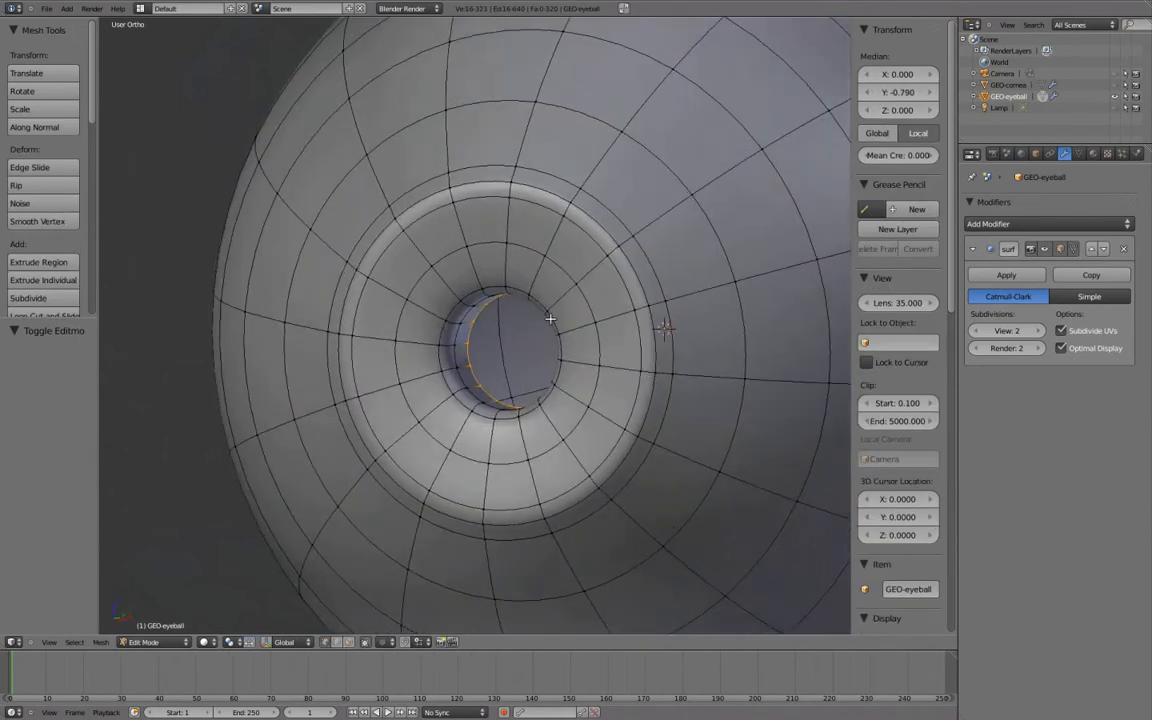
key(s)
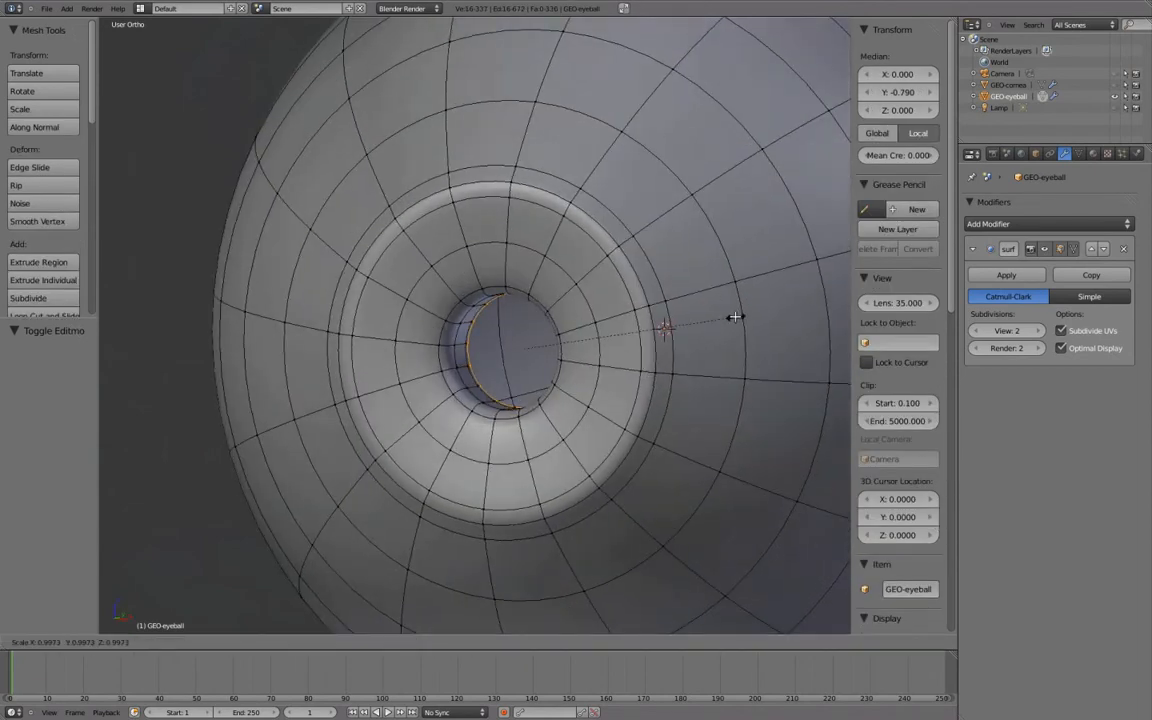
click(615, 325)
middle_drag(615, 325, 691, 333)
key(s)
click(712, 333)
Extrude the inner pupil ring once more and scale it to about 0.575.
key(e)
key(s)
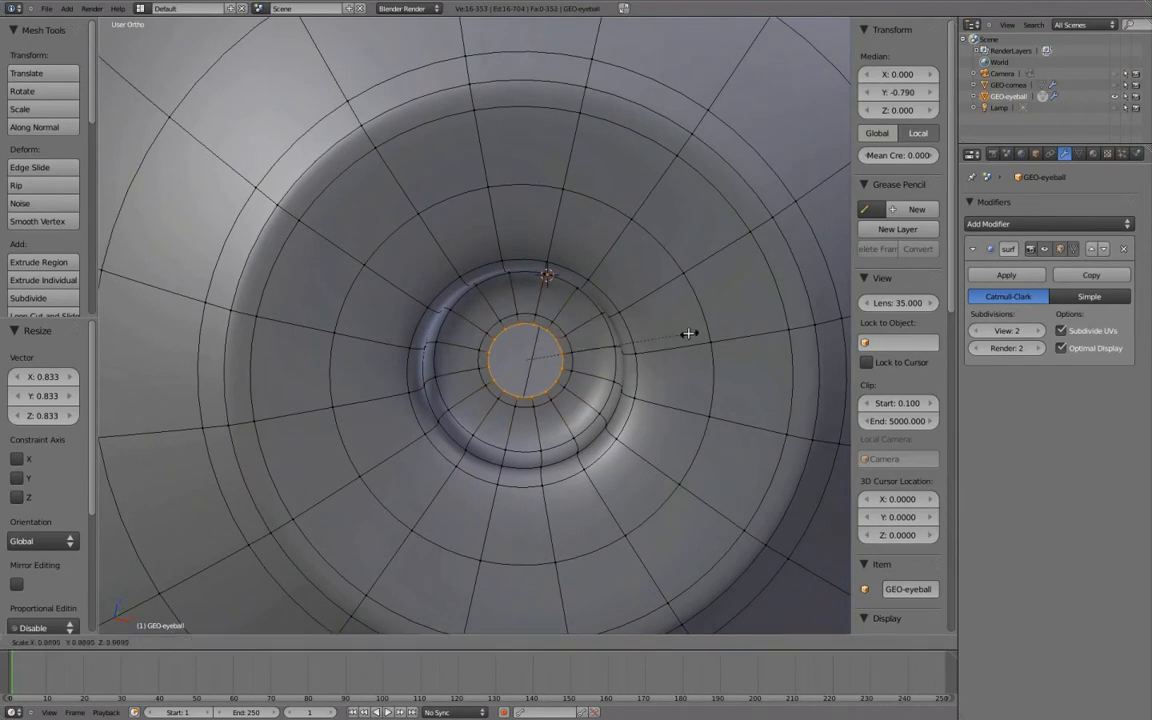
click(620, 345)
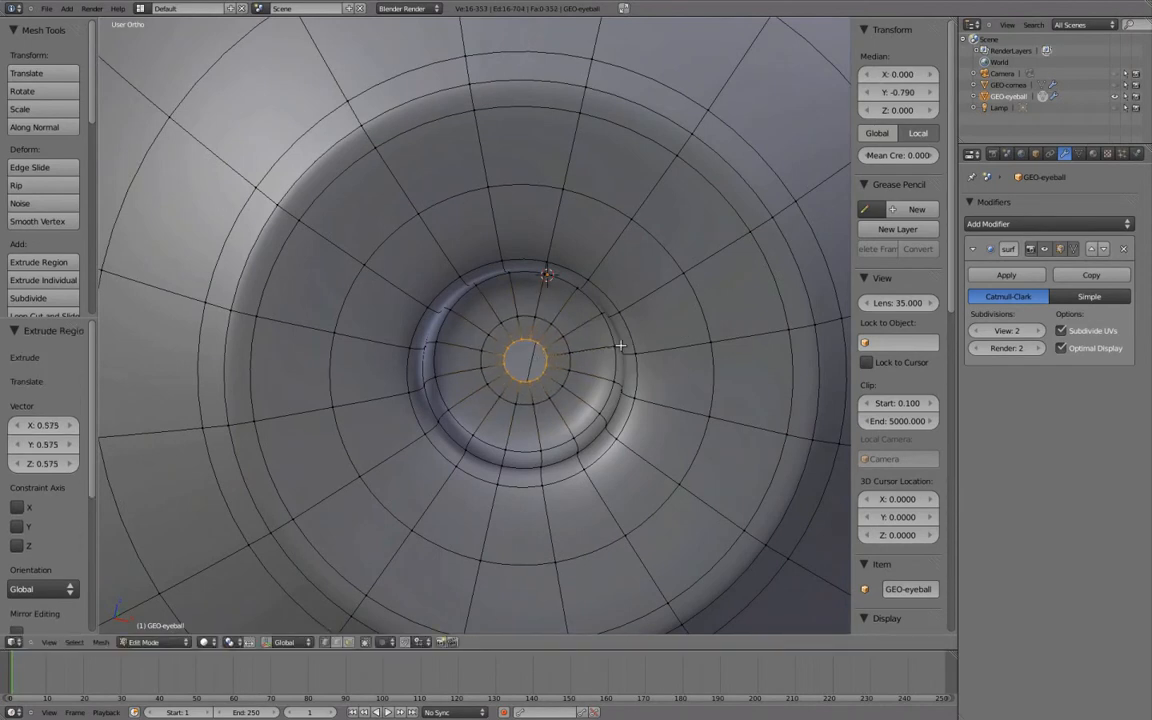
Close the pupil by merging its innermost ring into one centre vertex with Collapse, and deselect everything.
key(alt+m)
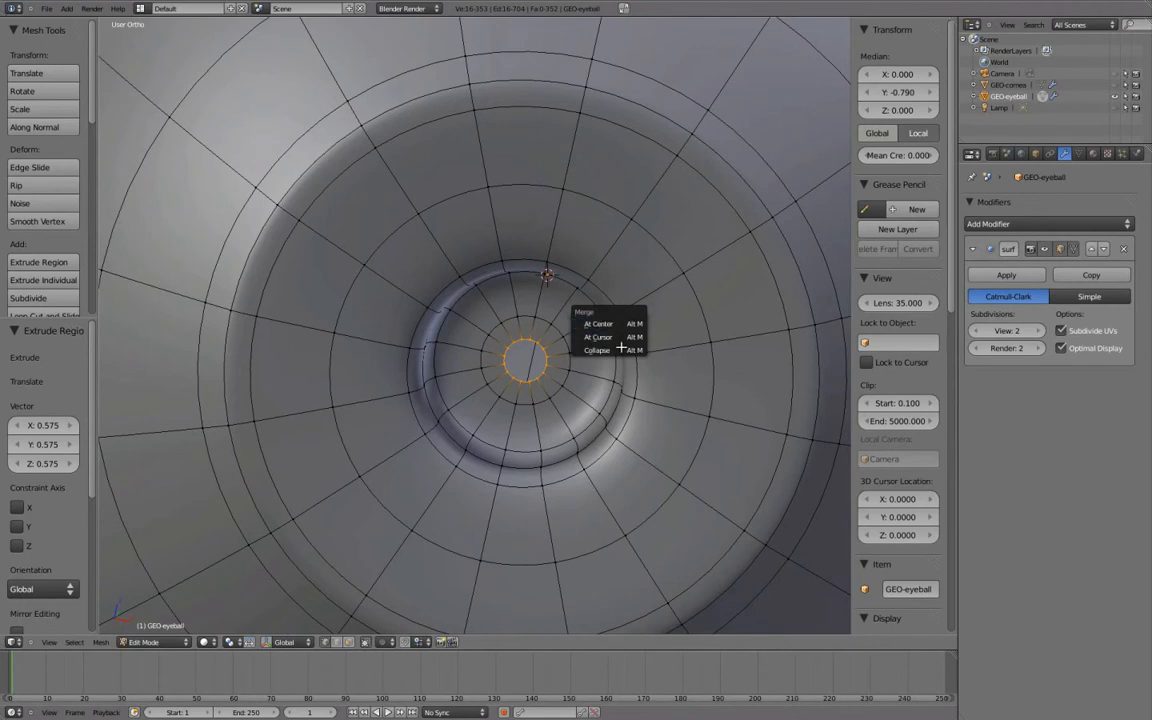
click(615, 350)
middle_drag(615, 352, 537, 369)
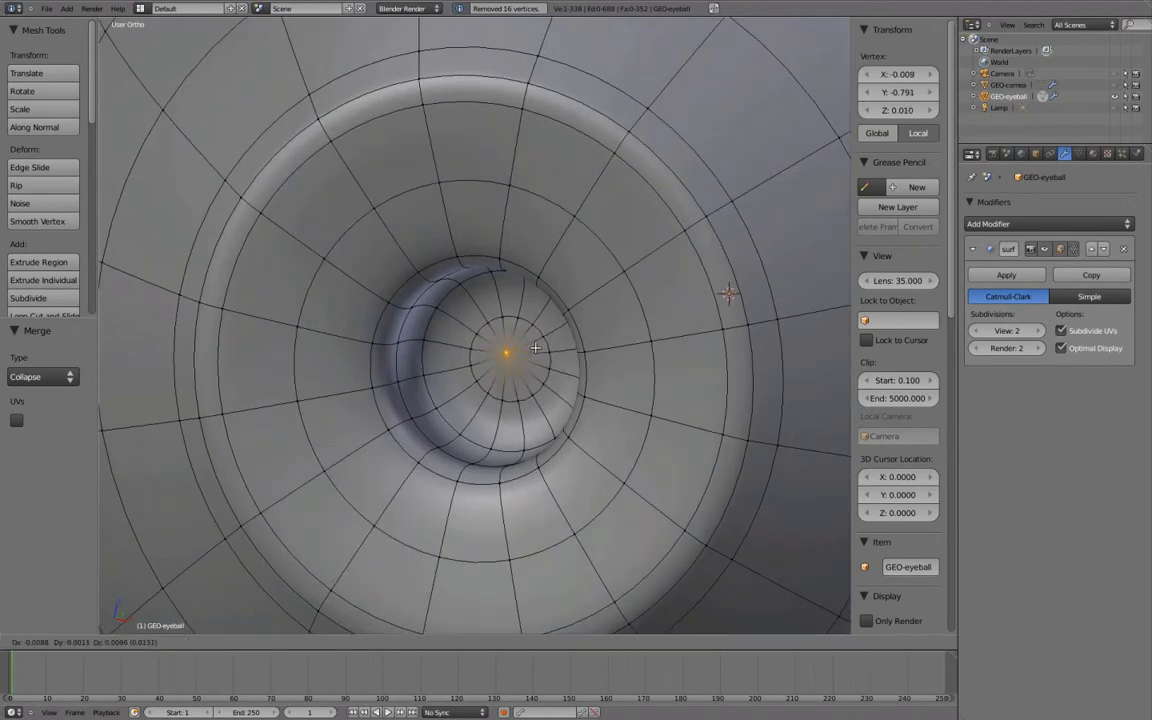
key(z)
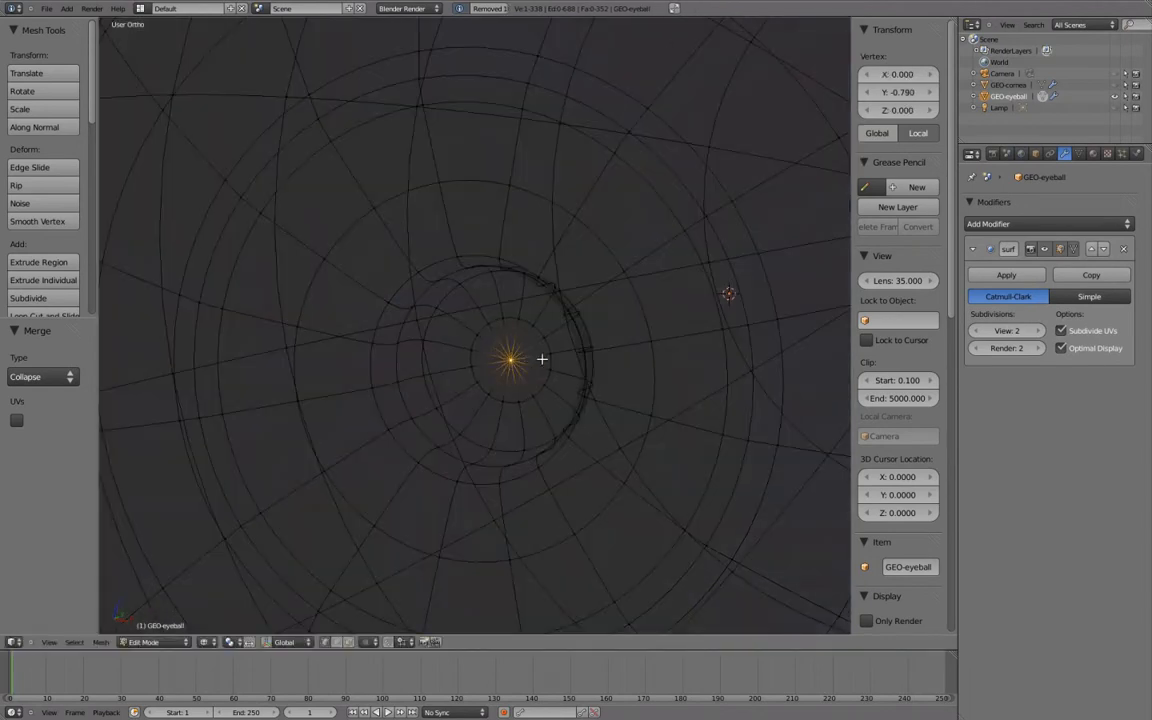
key(a)
mouse_move(551, 346)
middle_down()
mouse_move(591, 342)
mouse_move(571, 332)
mouse_move(591, 332)
mouse_move(578, 334)
mouse_move(597, 355)
mouse_move(512, 352)
mouse_move(568, 346)
middle_up()
key(z)
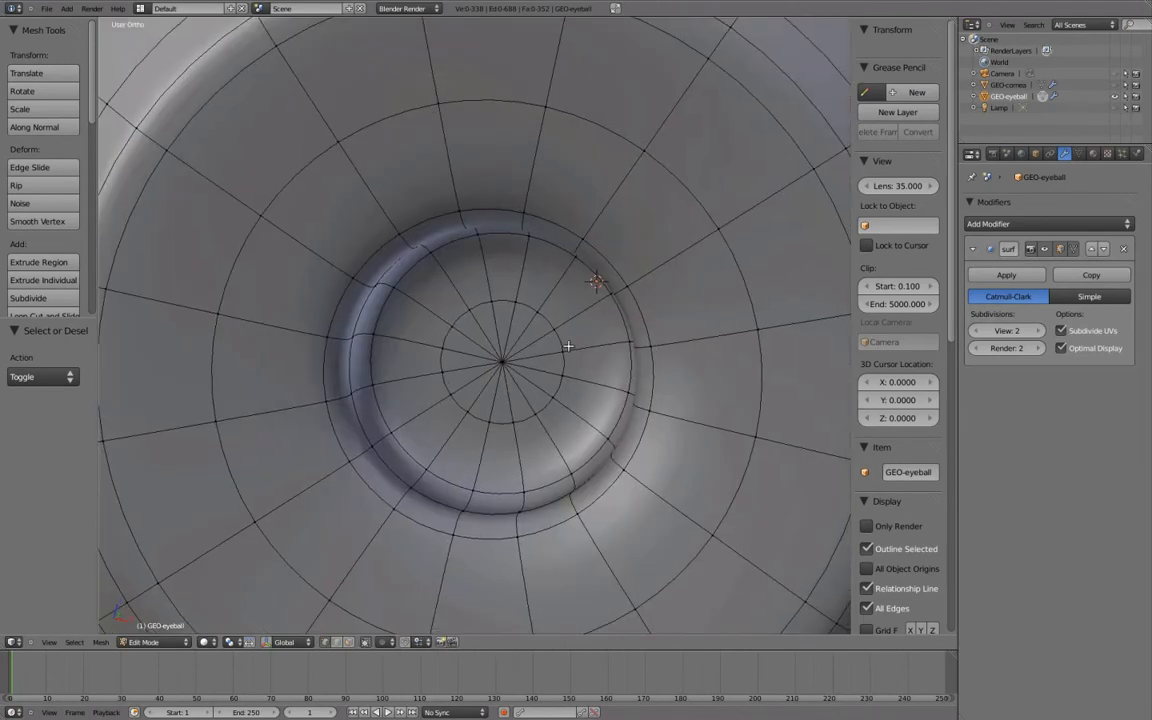
In front view and face select mode, convert the upper-left quarter of the pupil's centre triangles into two quads with Tris to Quads.
scroll(568, 346, down, 2)
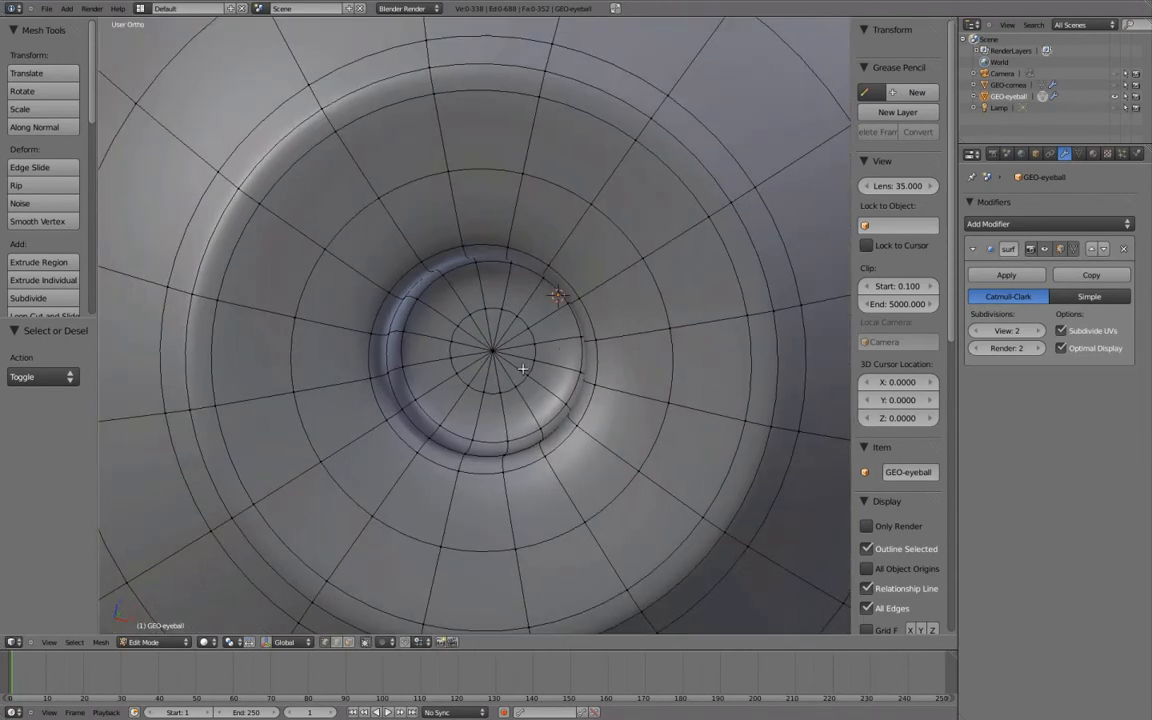
middle_drag(517, 372, 567, 341)
scroll(508, 344, up, 1)
scroll(540, 345, up, 1)
key(KP_1)
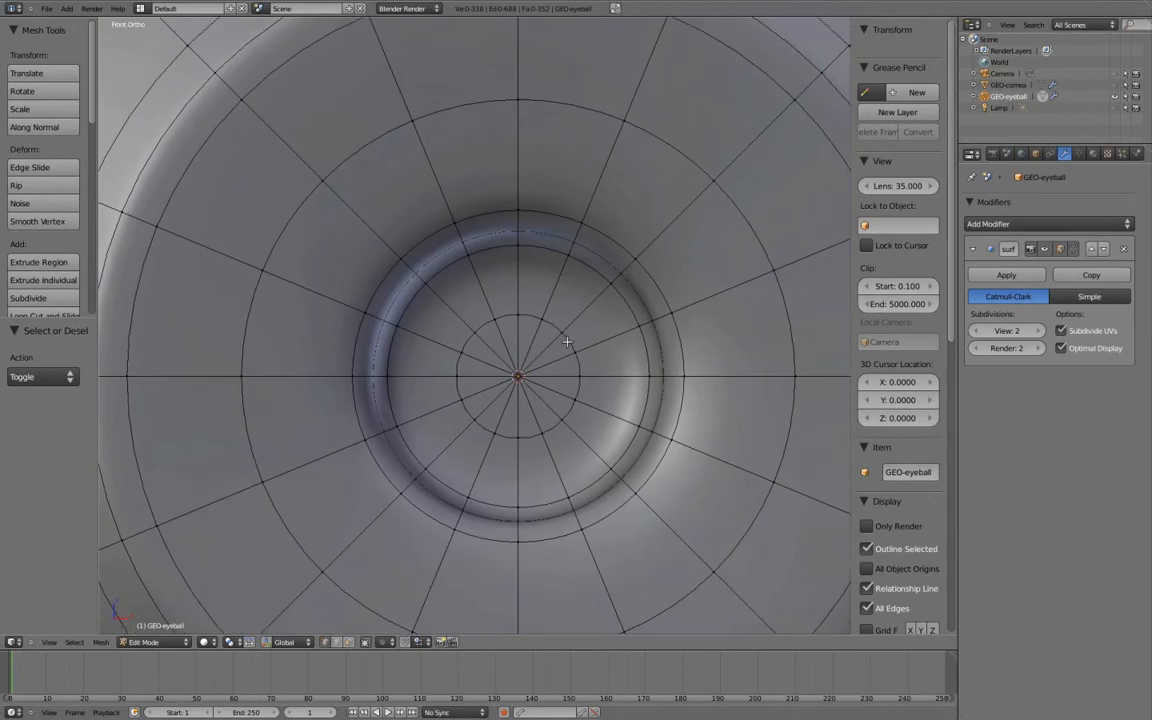
key(ctrl+Tab)
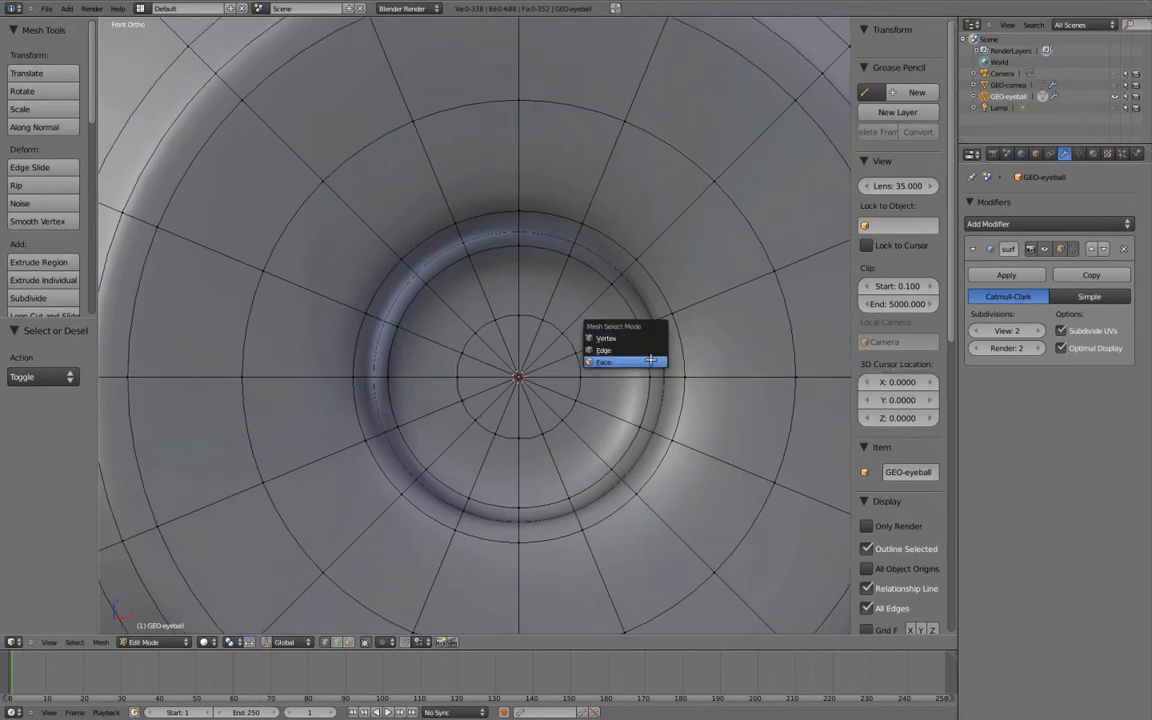
click(650, 360)
right_click(499, 342)
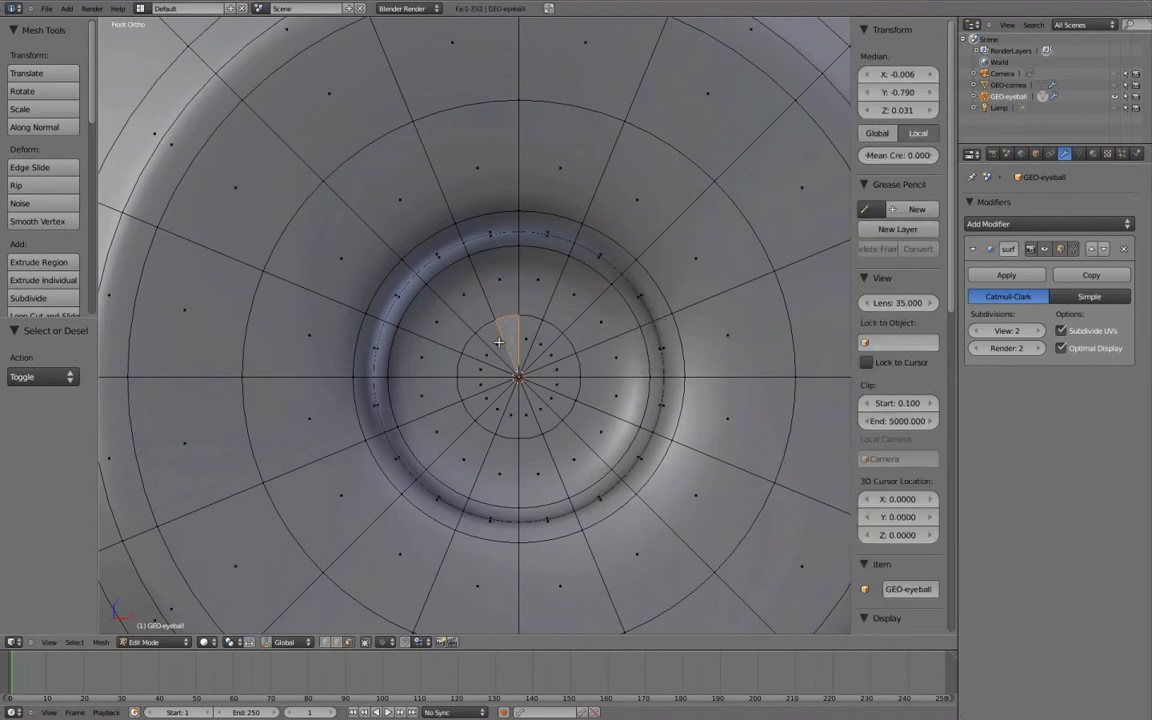
key(alt+j)
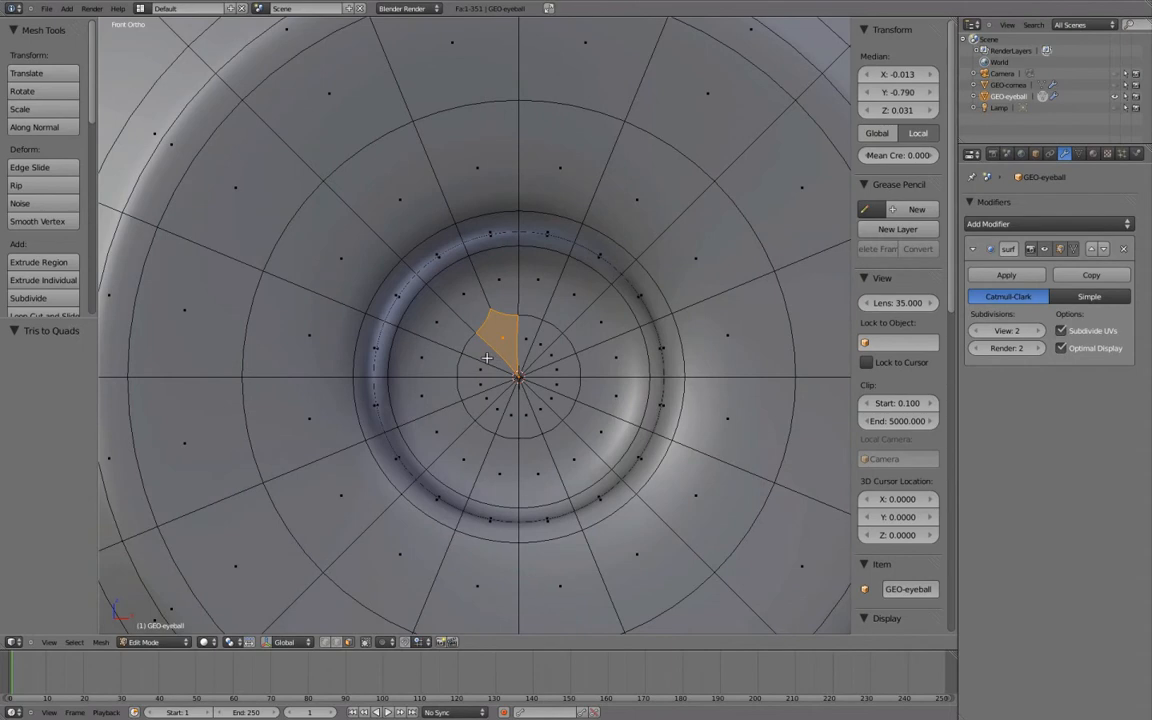
right_click(480, 373)
key(alt+j)
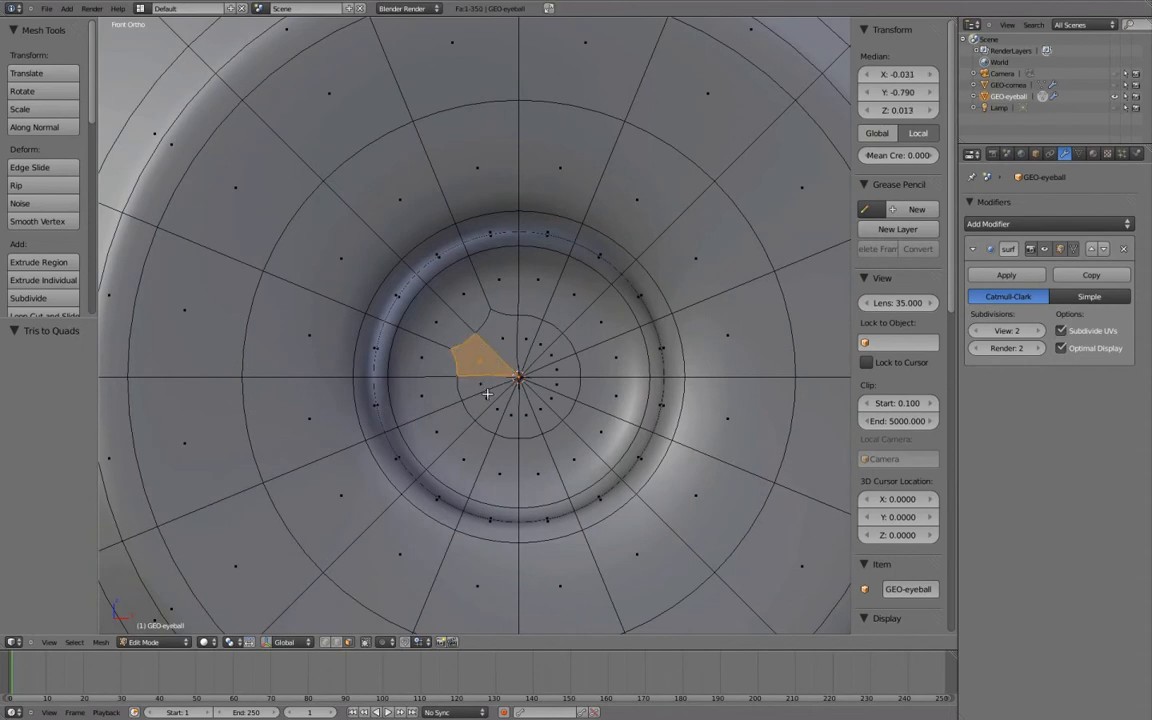
Convert the adjacent triangle pairs in the lower half of the pupil centre into four quads.
right_click(489, 400)
key(alt+j)
right_click(494, 409)
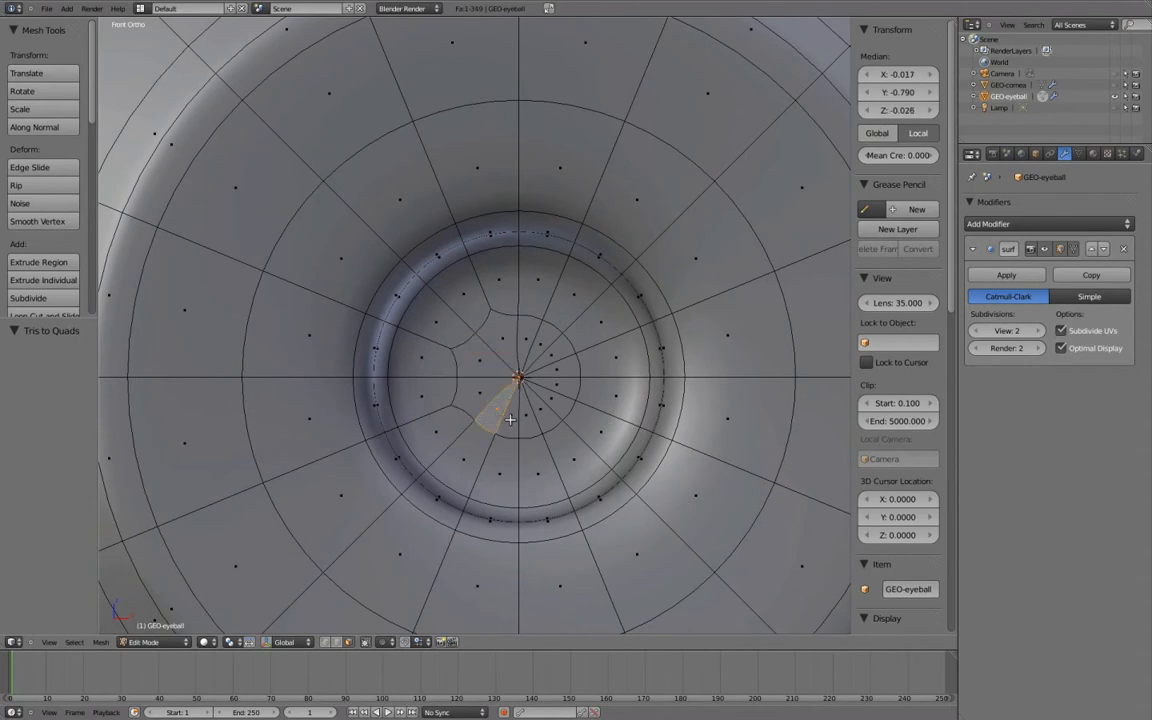
key(alt+j)
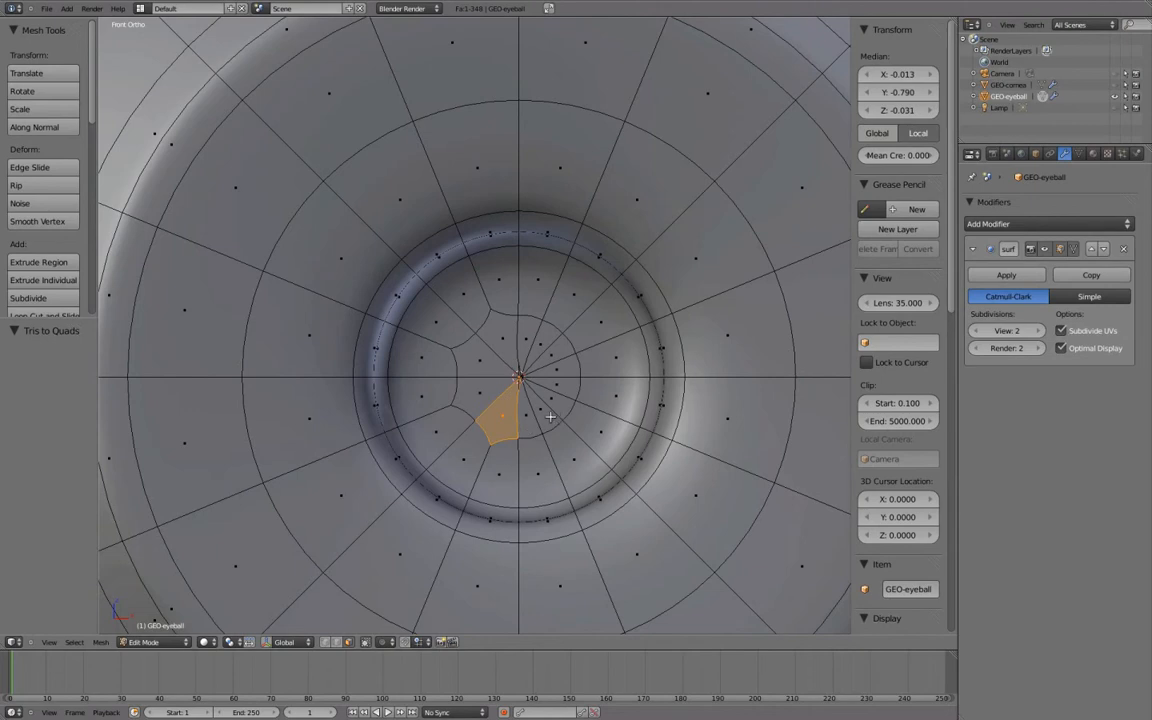
right_click(543, 414)
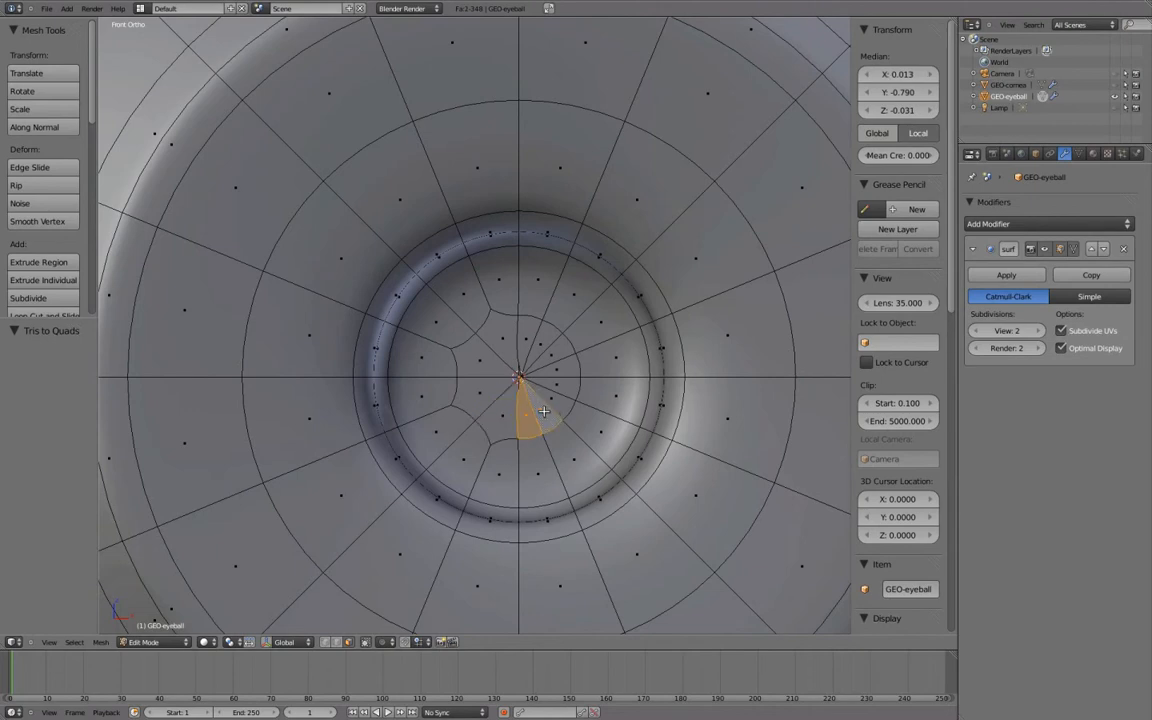
key(alt+j)
right_click(557, 387)
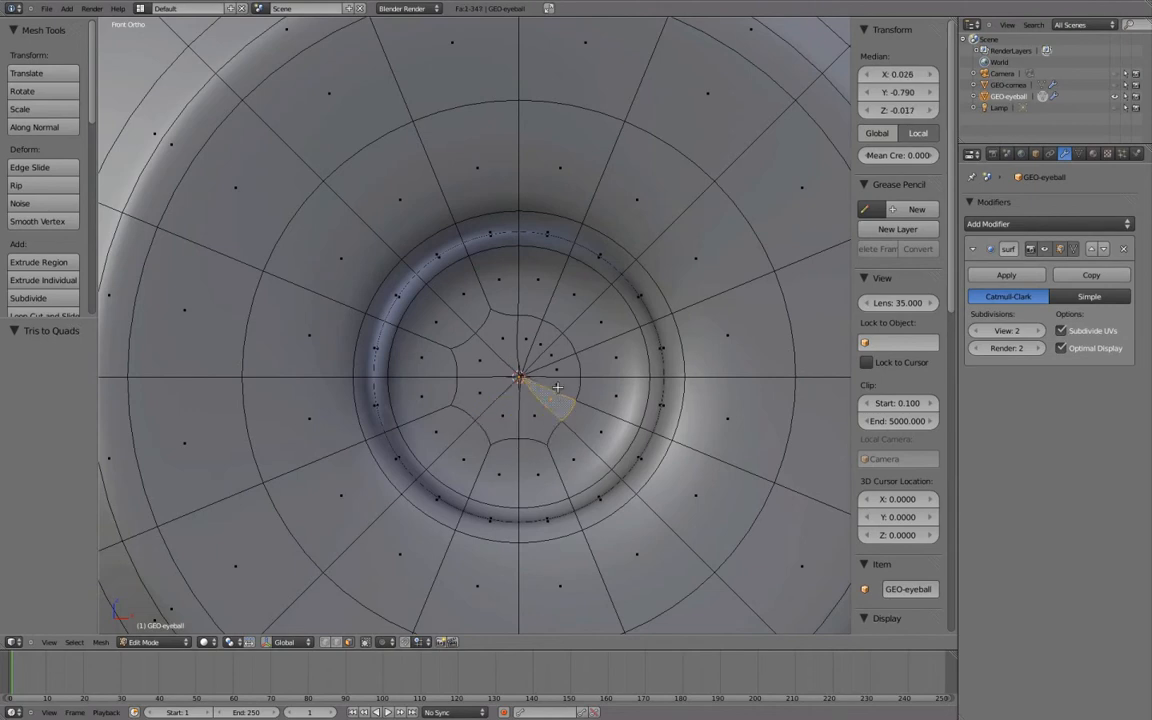
key(alt+j)
Convert the remaining upper-right triangle pairs of the pupil centre into two quads and deselect everything.
right_click(555, 357)
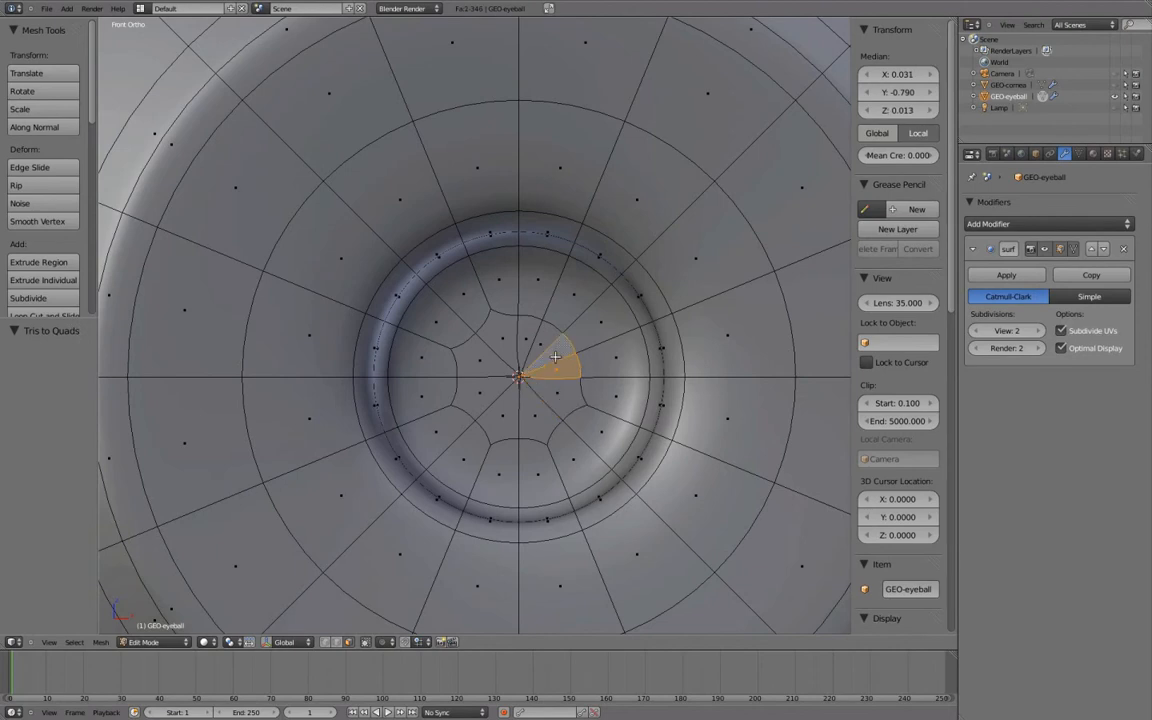
right_click(530, 333)
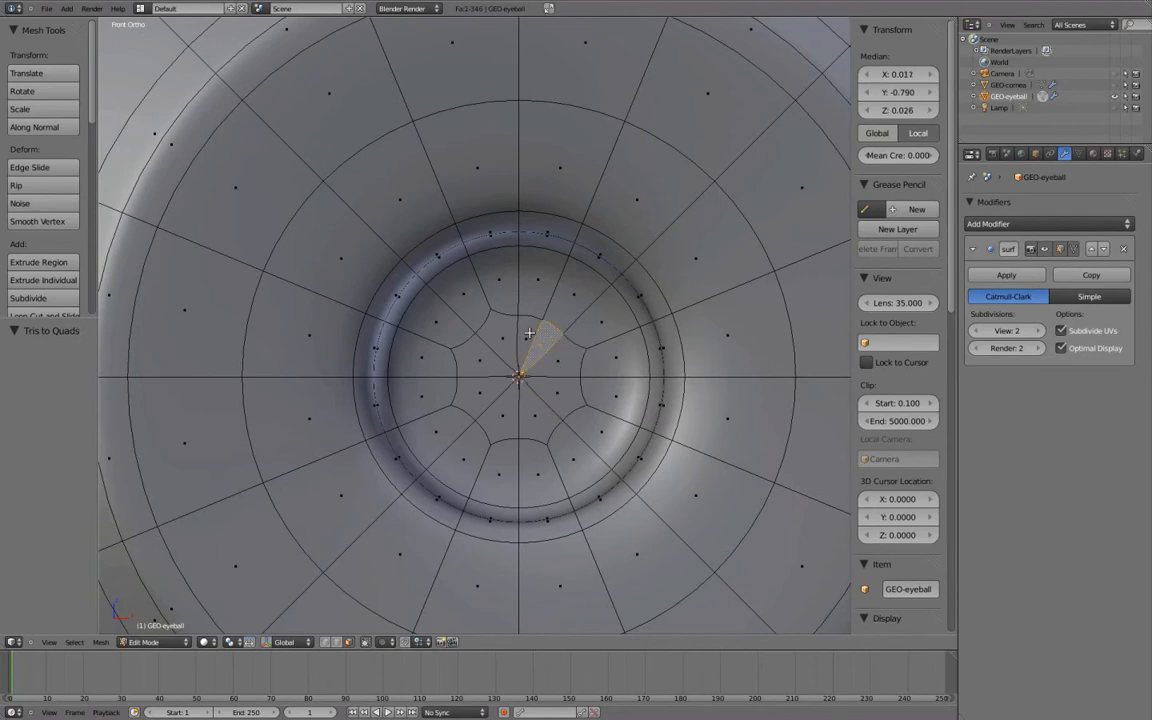
shift+right_click(530, 333)
key(alt+j)
key(a)
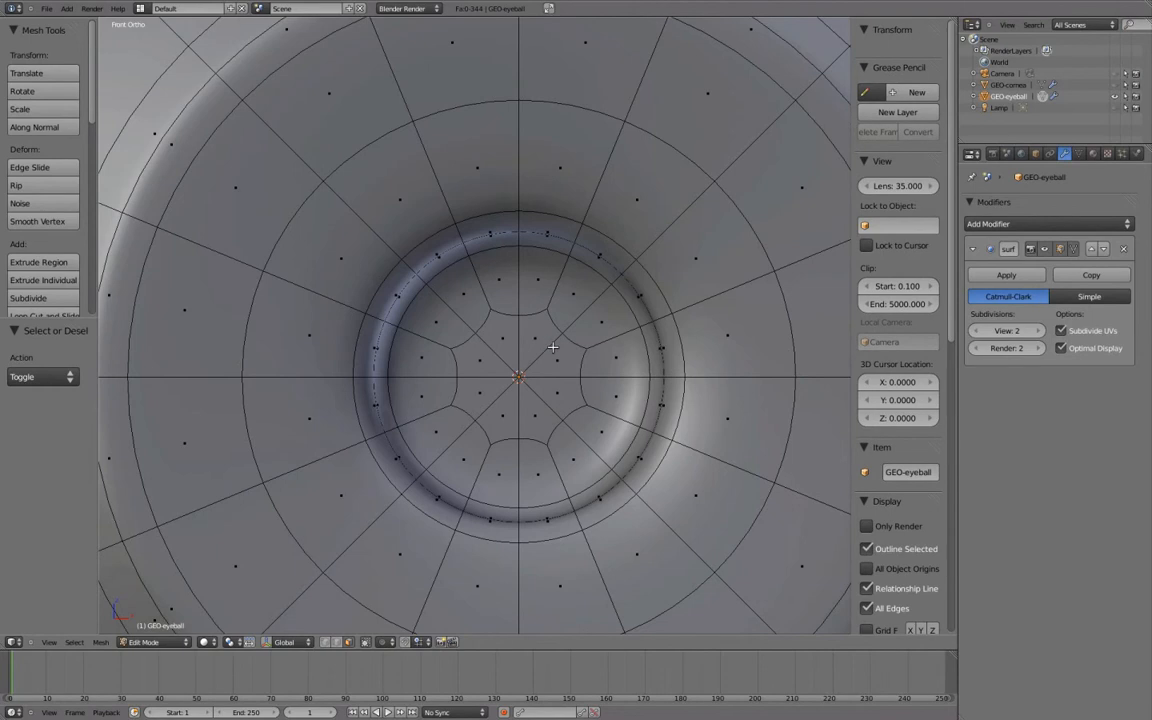
In vertex select mode, try moving the iris's middle edge loop about 0.012 along Y, and undo the move.
key(Tab)
scroll(598, 341, down, 6)
middle_drag(607, 340, 394, 290)
key(Tab)
key(ctrl+Tab)
click(500, 342)
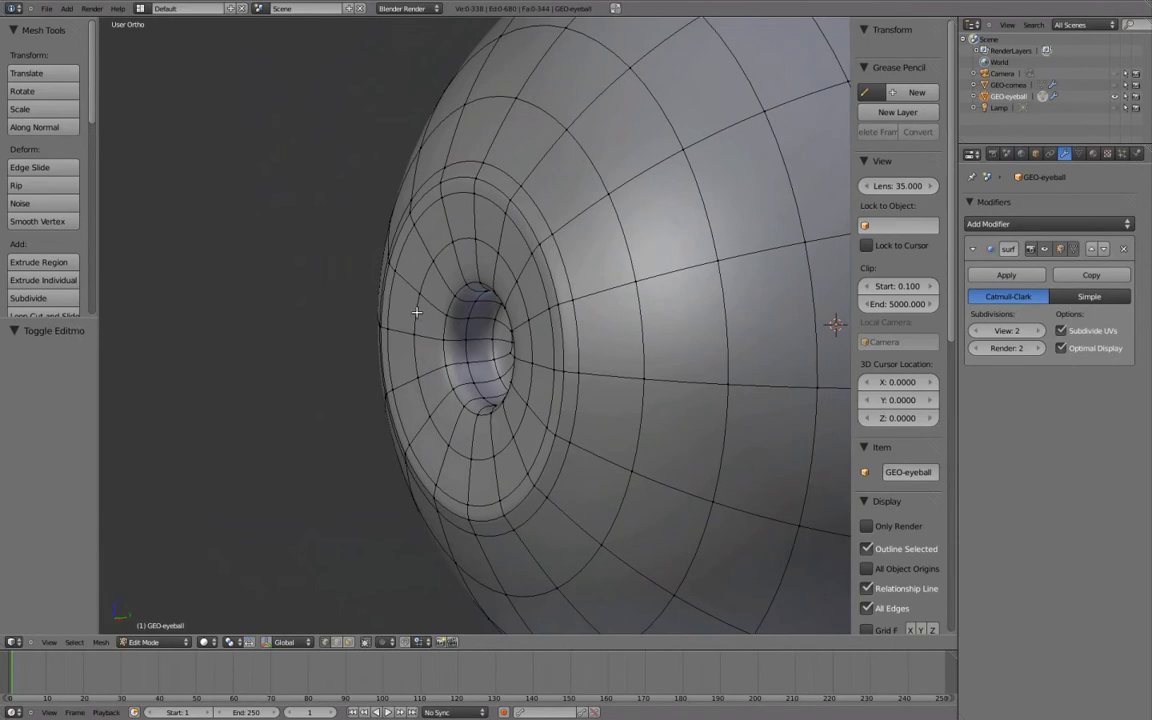
alt+right_click(536, 324)
key(g)
key(y)
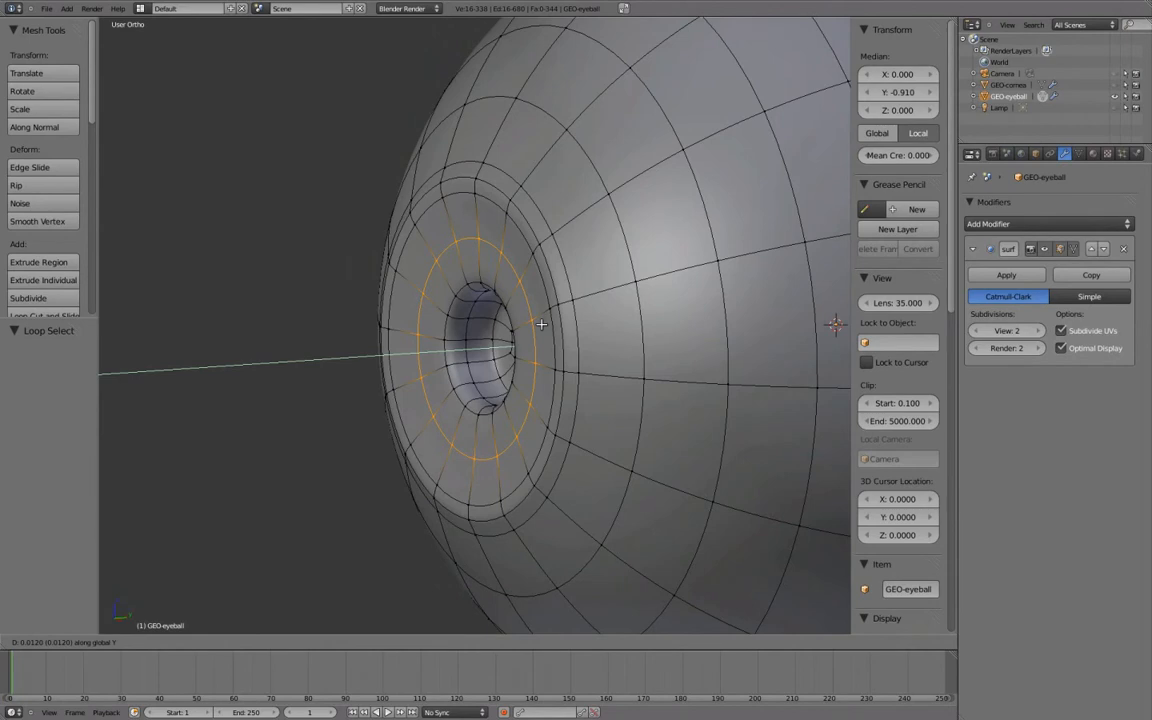
click(541, 324)
key(Tab)
middle_drag(543, 327, 612, 340)
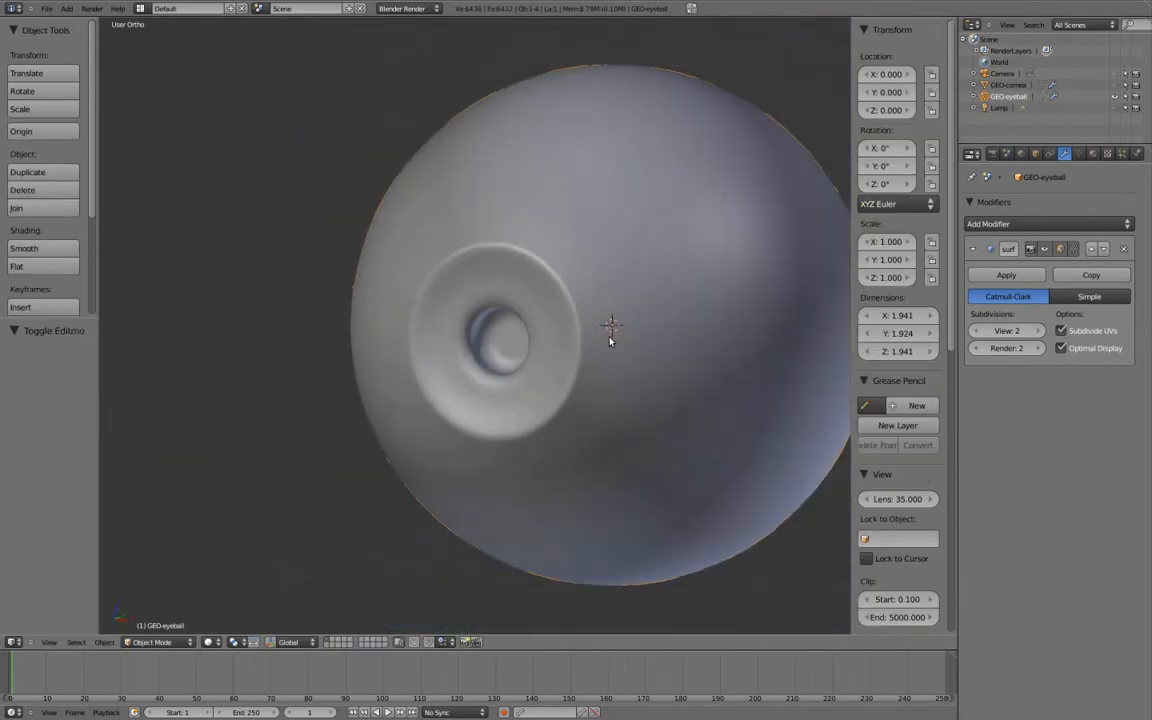
key(ctrl+z)
In back view and face select mode, convert the upper-left quarter of the eyeball's rear pole triangles into two quads with Tris to Quads.
middle_drag(606, 334, 558, 312)
key(Tab)
scroll(558, 312, down, 4)
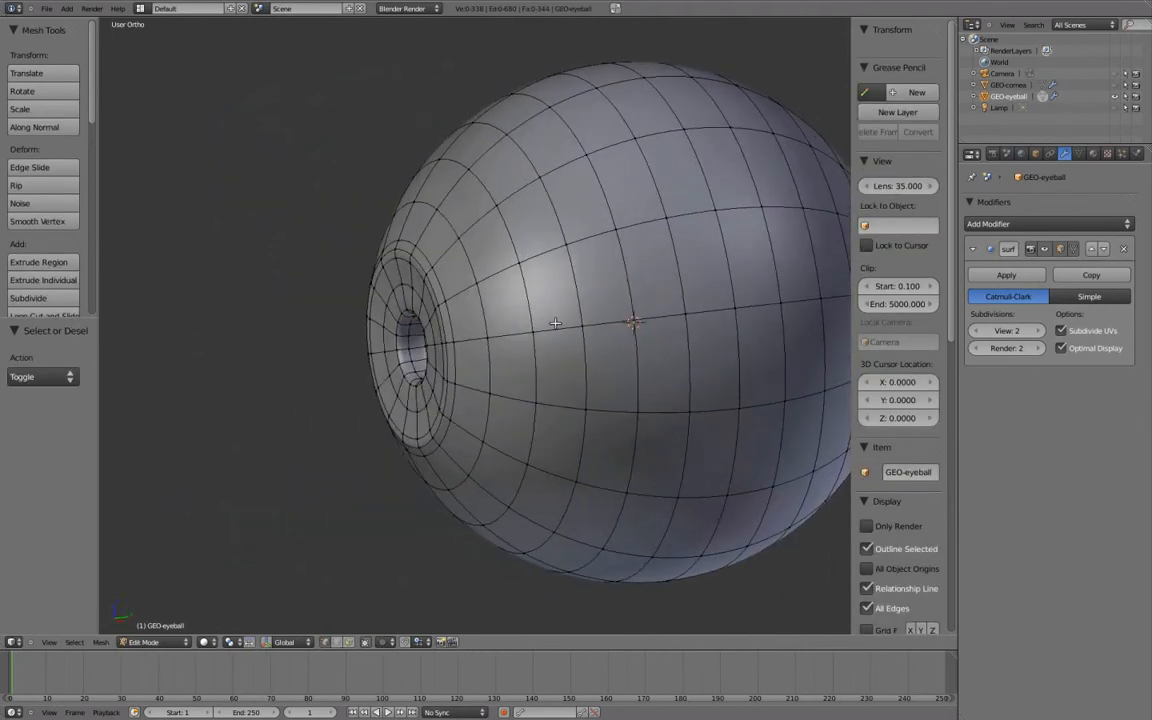
middle_drag(724, 351, 627, 362)
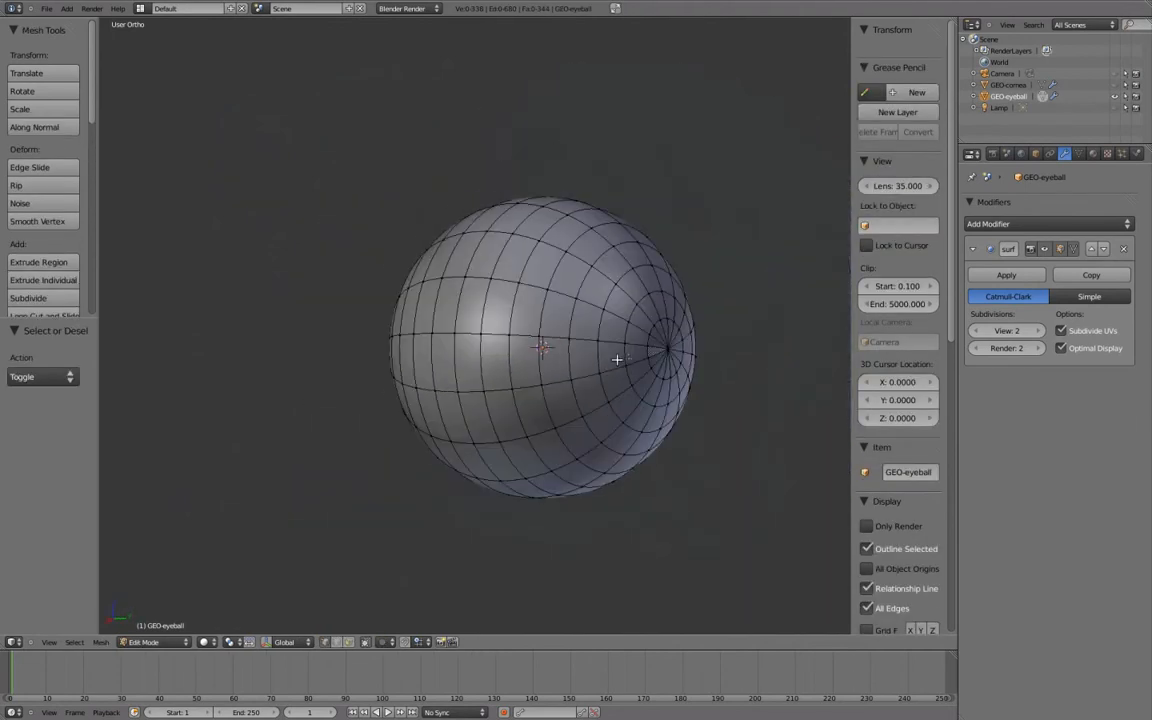
key(ctrl+KP_1)
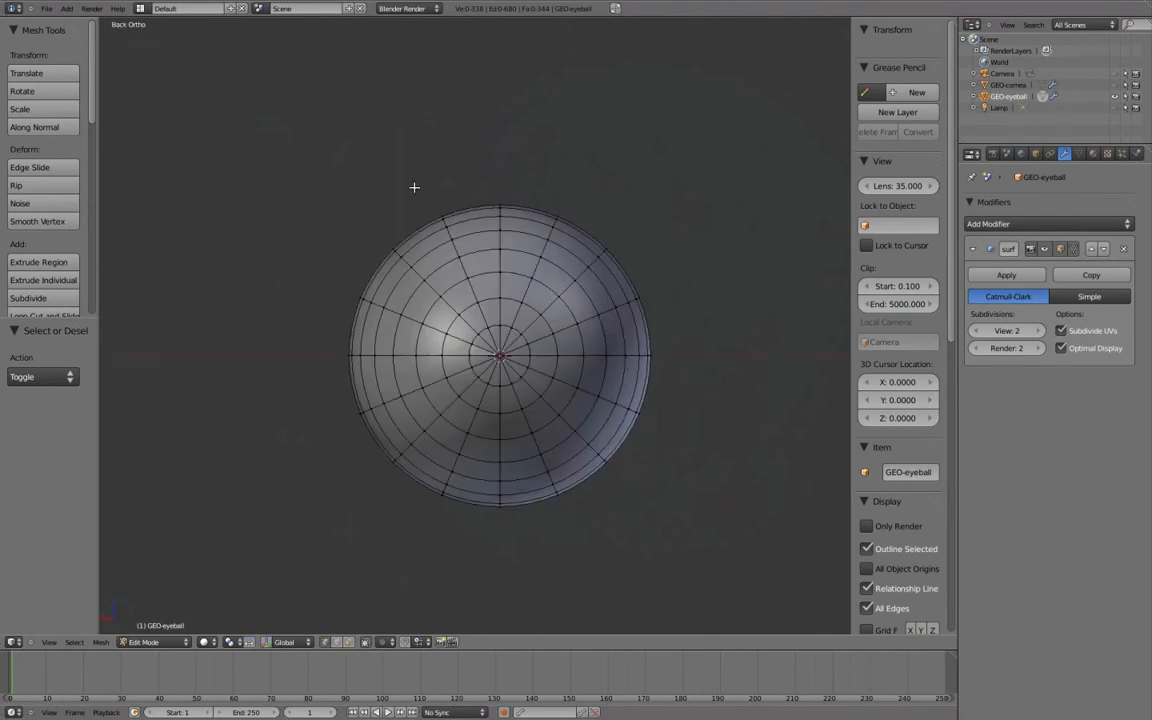
scroll(418, 184, up, 5)
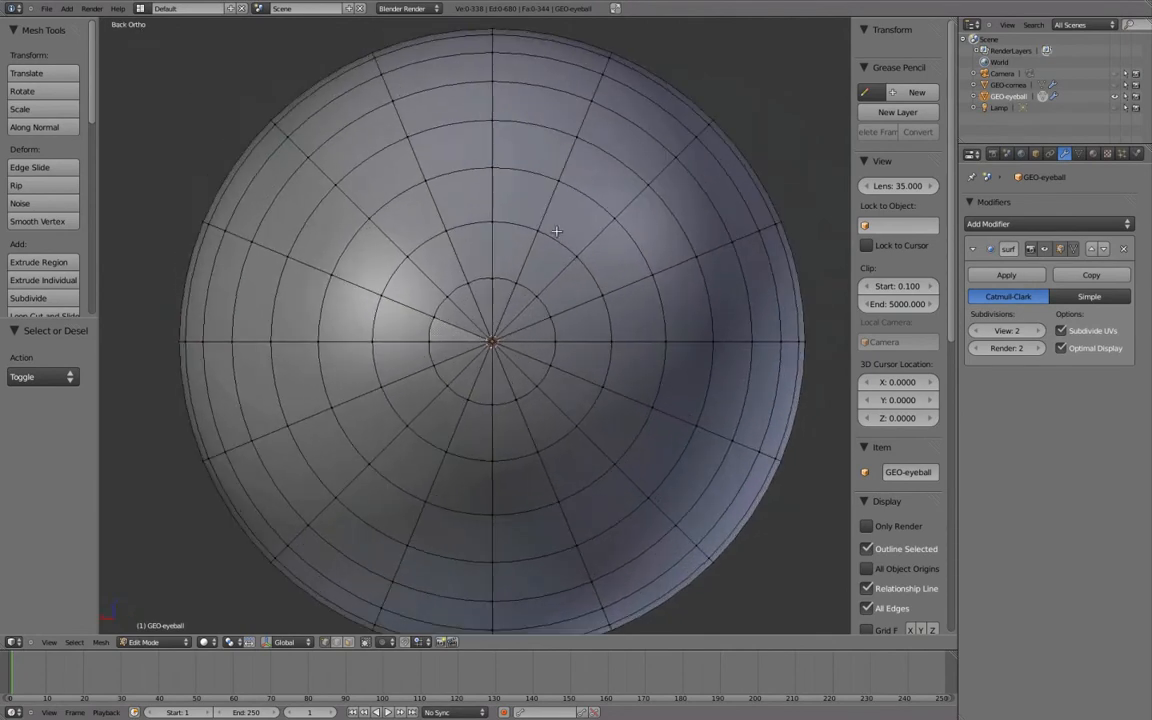
scroll(556, 231, up, 1)
key(ctrl+Tab)
click(559, 283)
right_click(486, 290)
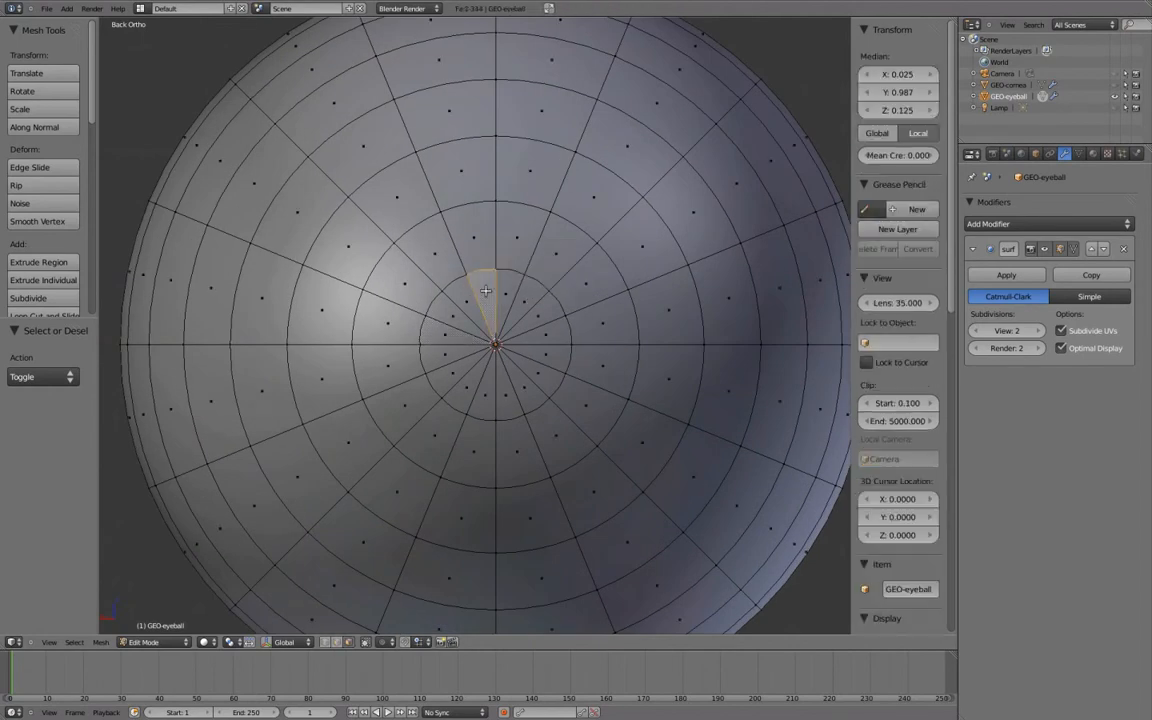
shift+right_click(460, 314)
key(alt+j)
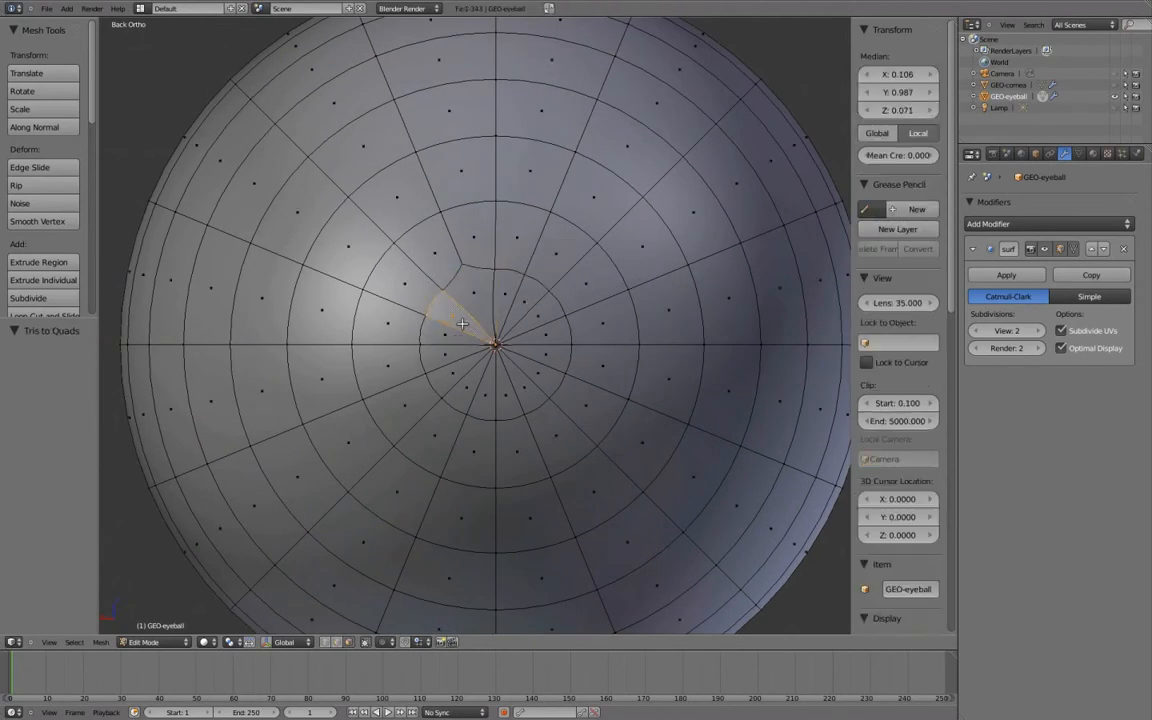
shift+right_click(455, 334)
key(alt+j)
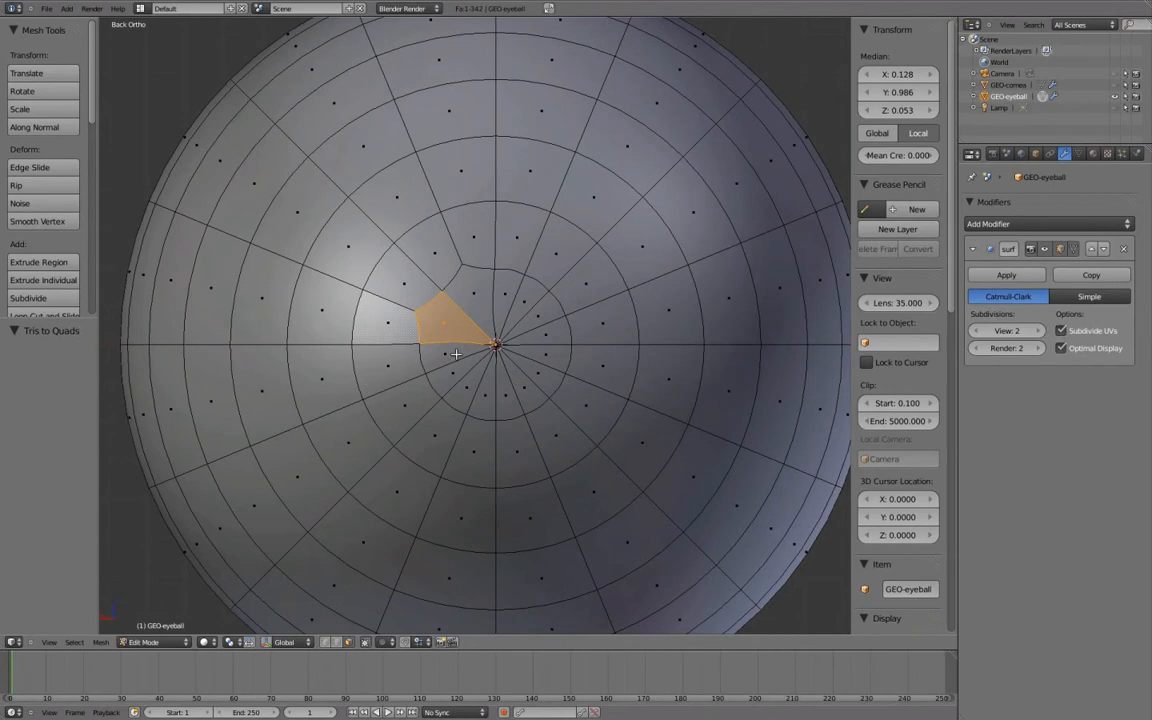
Convert the adjacent triangle pairs in the lower half of the eyeball's rear pole into four quads.
right_click(455, 354)
shift+right_click(457, 374)
key(alt+j)
right_click(482, 395)
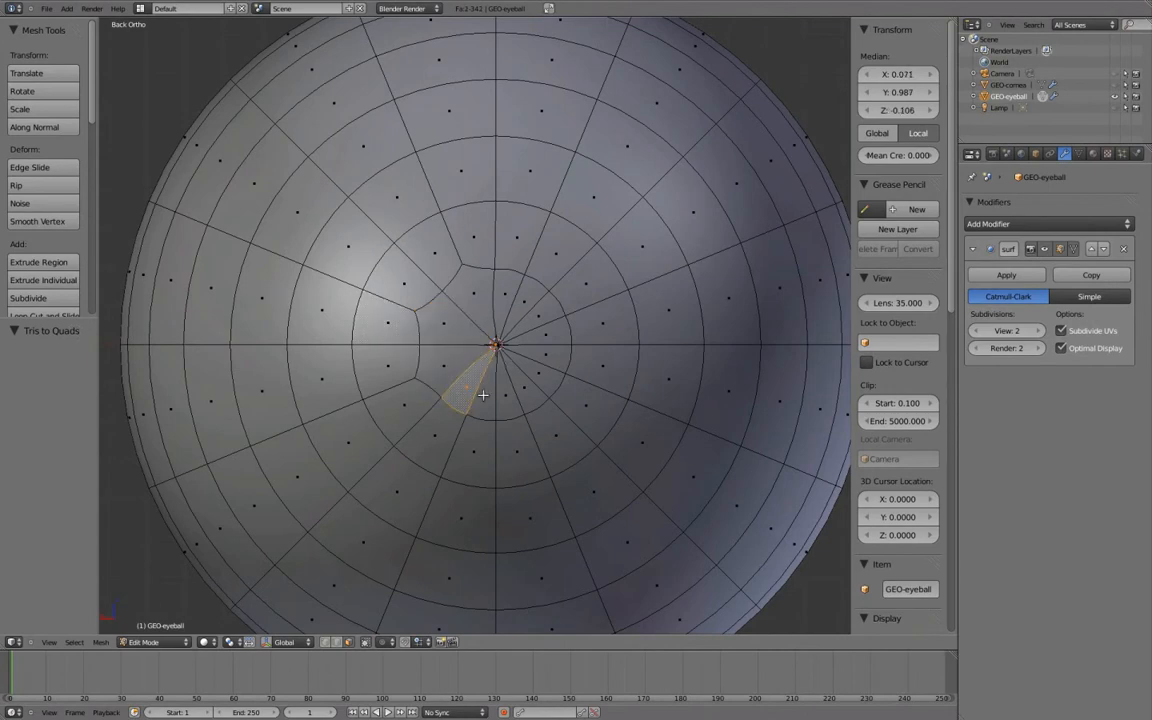
shift+right_click(483, 395)
key(alt+j)
right_click(505, 399)
shift+right_click(521, 396)
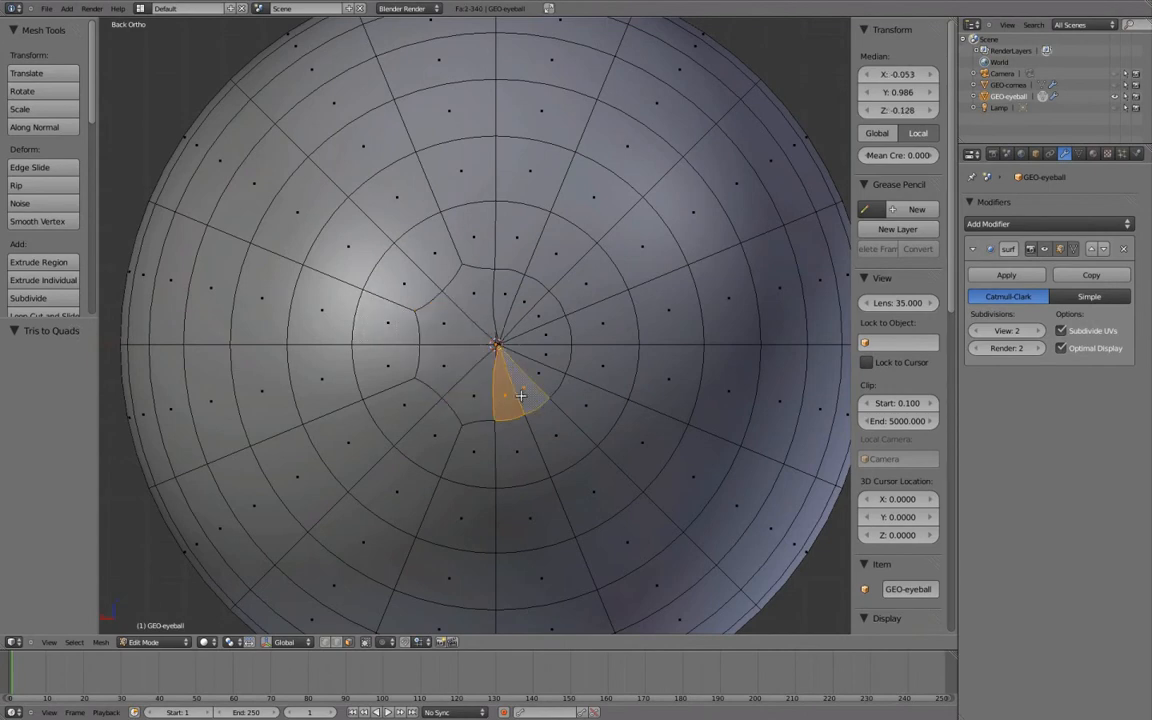
key(alt+j)
right_click(548, 357)
shift+right_click(548, 357)
key(alt+j)
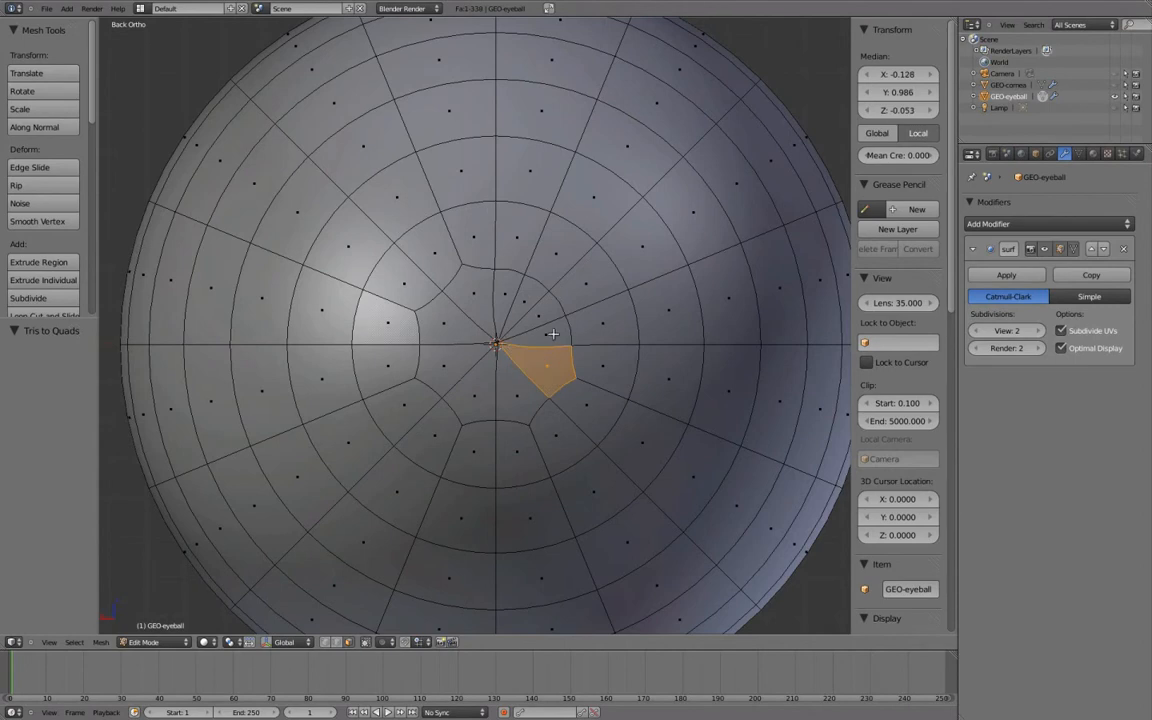
Convert the remaining upper-right triangle pairs of the rear pole into two quads, and return to vertex select mode with nothing selected.
right_click(550, 327)
shift+right_click(548, 318)
key(alt+j)
right_click(527, 302)
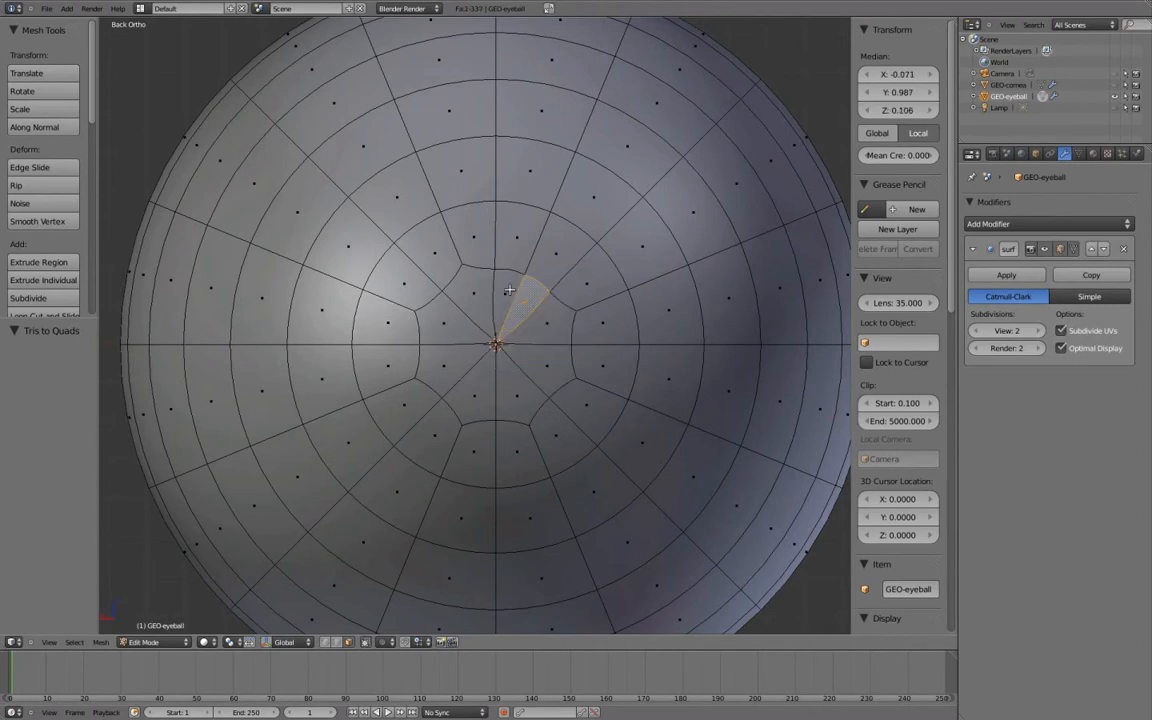
shift+right_click(509, 290)
key(alt+j)
key(ctrl+Tab)
scroll(589, 337, down, 8)
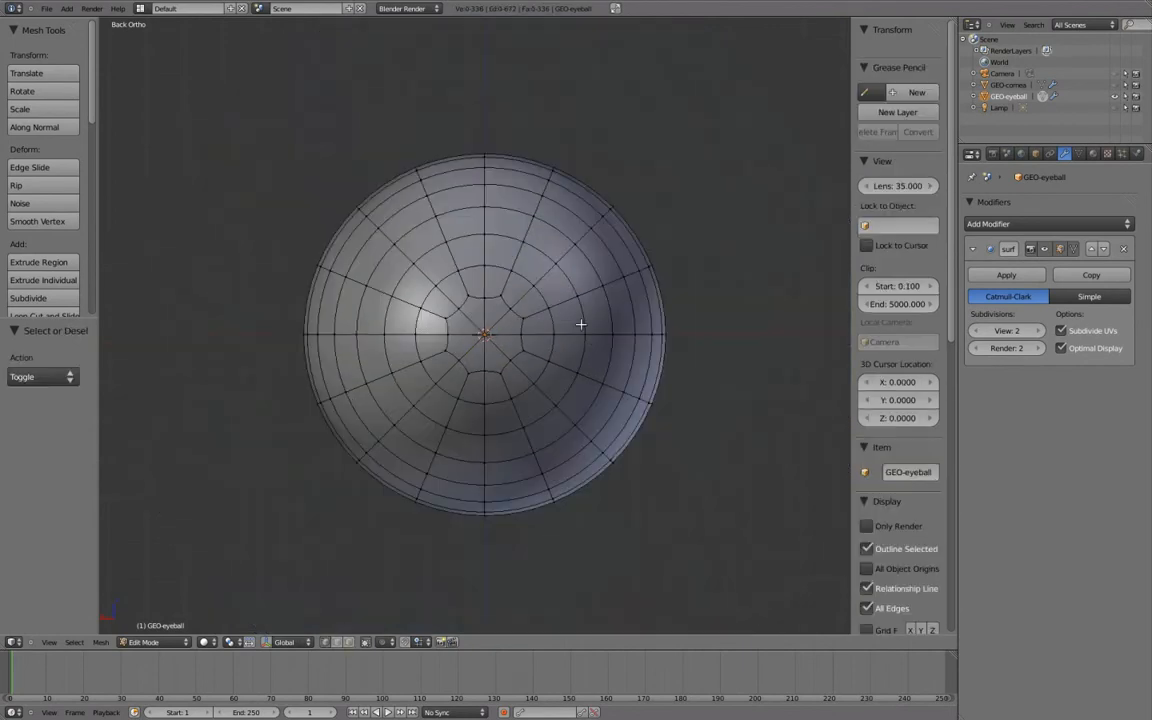
Examine the eyeball's smoothed surface and mesh topology from the front, side and back.
key(Tab)
middle_drag(558, 324, 617, 329)
key(Tab)
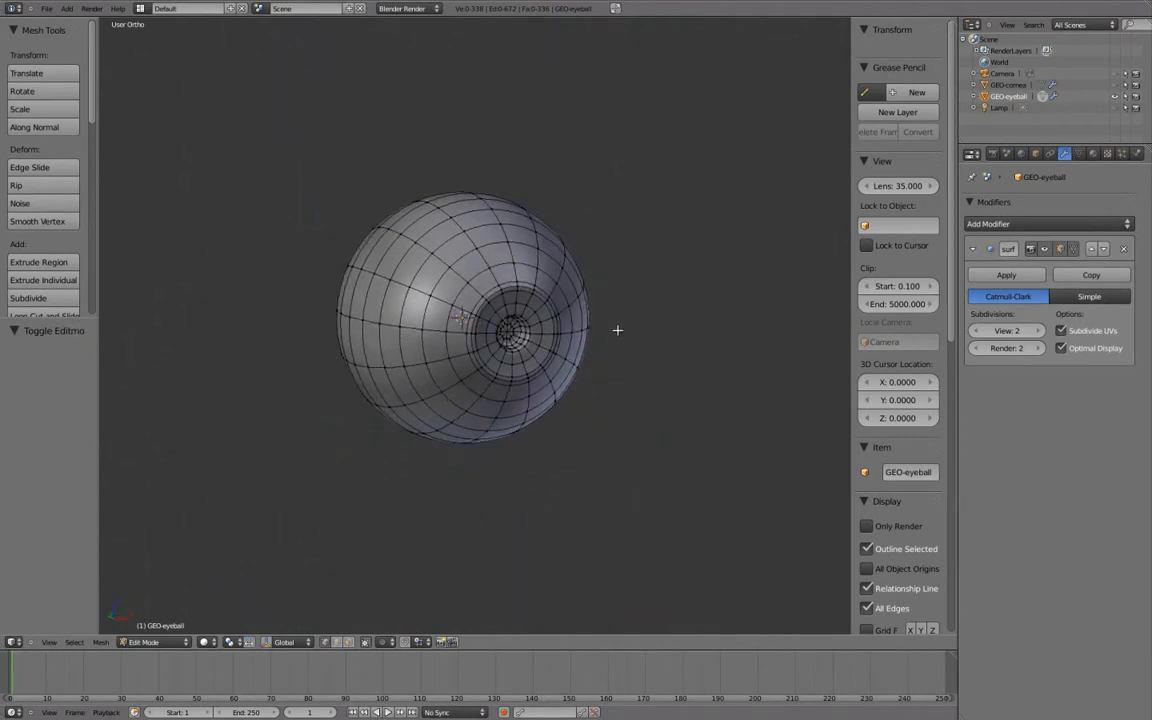
scroll(617, 330, up, 2)
scroll(618, 330, up, 2)
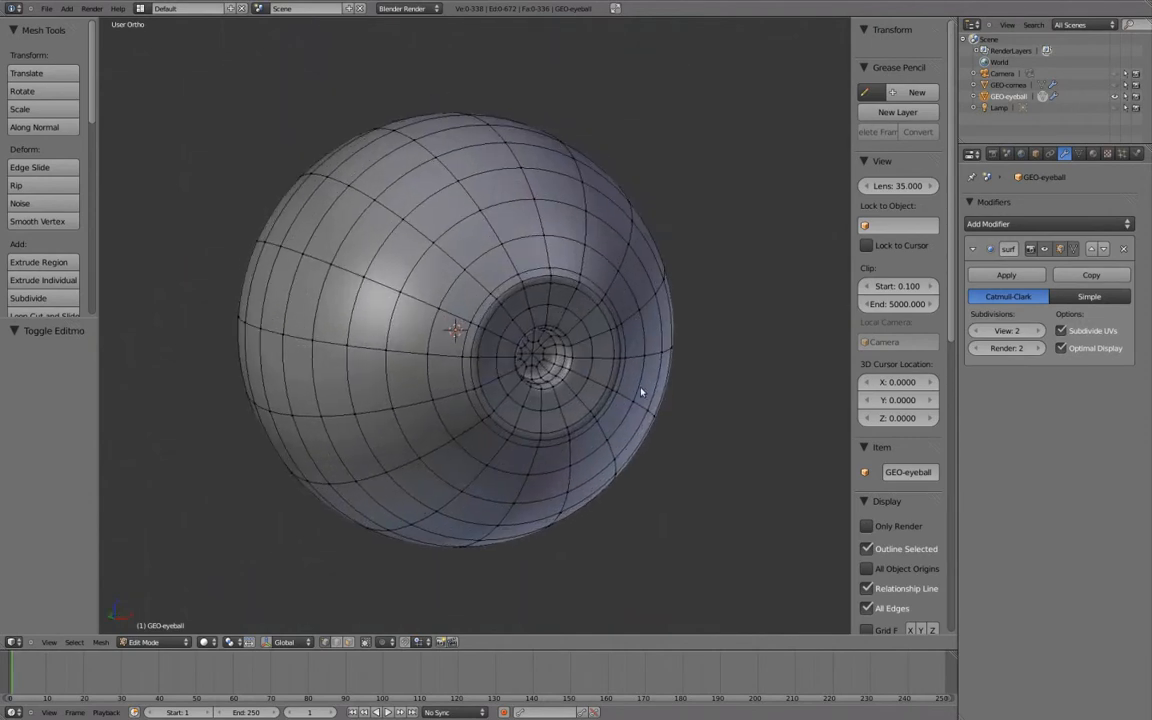
key(Tab)
mouse_move(681, 417)
middle_down()
mouse_move(694, 393)
mouse_move(650, 367)
mouse_move(604, 360)
mouse_move(579, 406)
mouse_move(489, 397)
mouse_move(499, 399)
middle_up()
scroll(499, 399, down, 3)
middle_drag(522, 329, 325, 280)
middle_drag(702, 198, 548, 414)
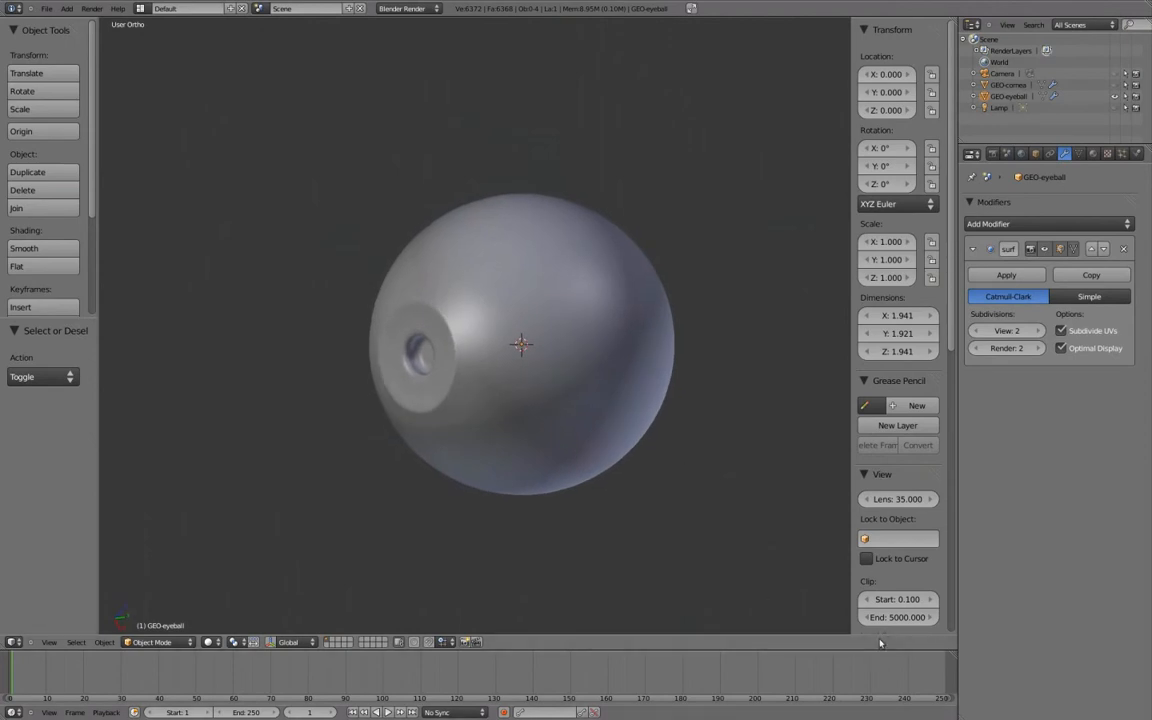
drag(957, 700, 960, 700)
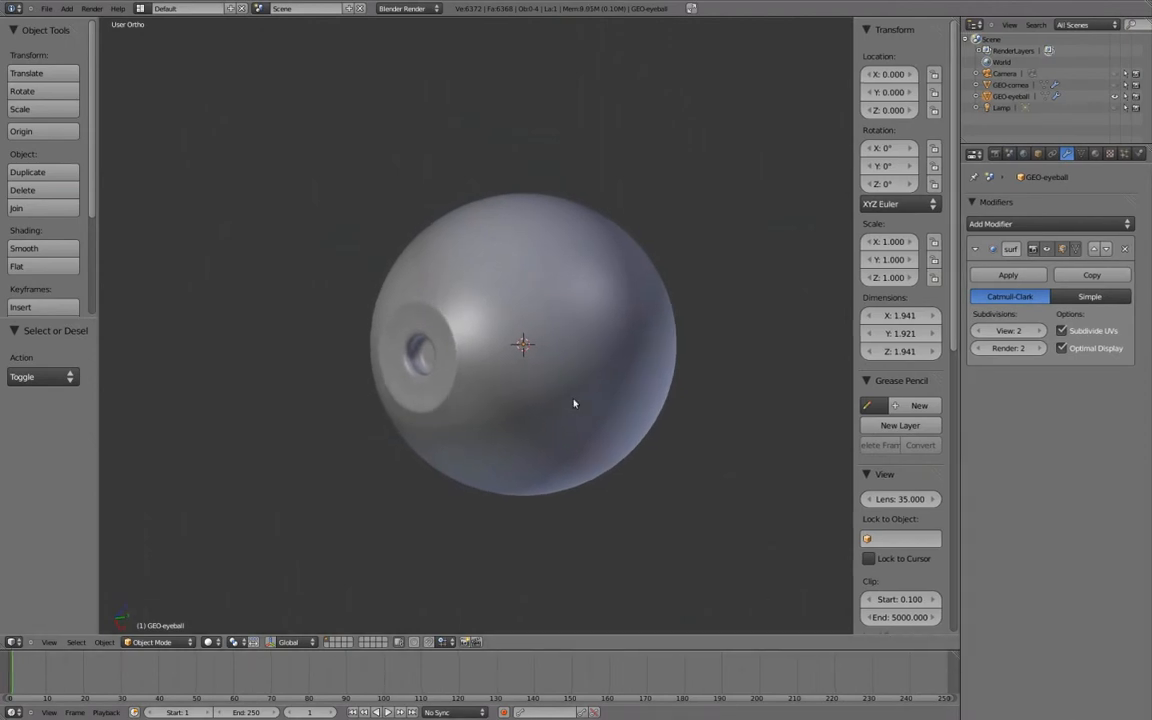
Move the iris's middle edge loop 0.010 inward along the global Y axis.
middle_drag(574, 403, 566, 383)
key(Tab)
scroll(481, 329, up, 4)
middle_drag(456, 300, 662, 289)
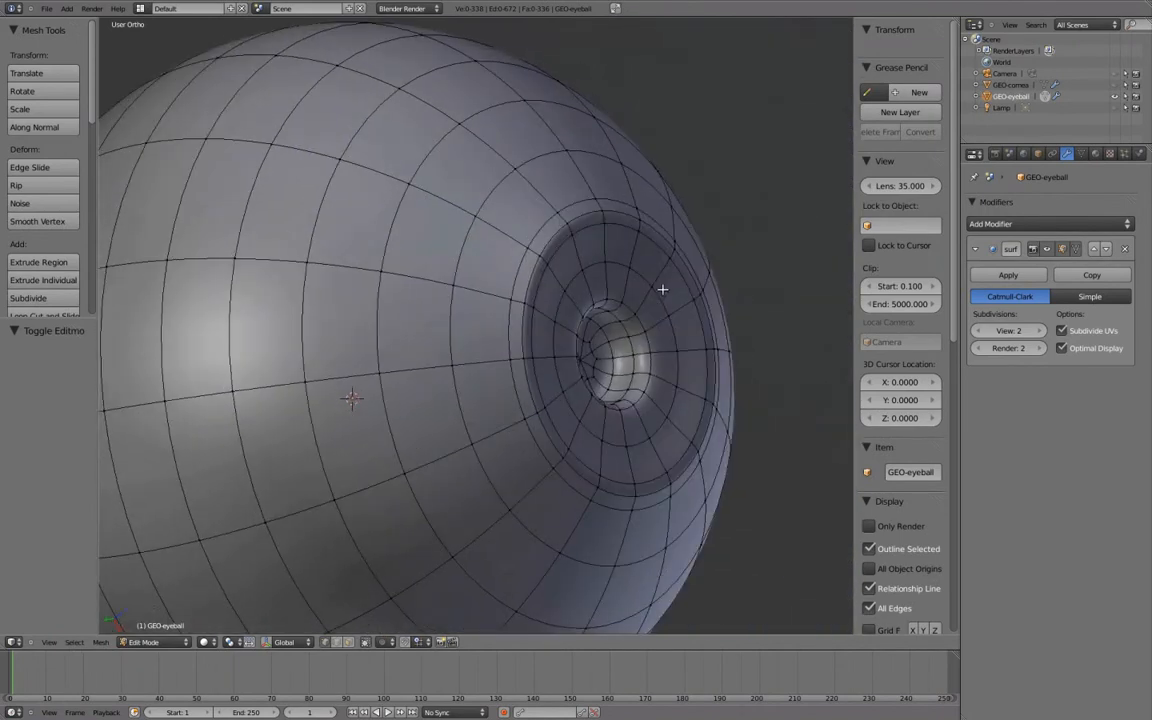
alt+right_click(712, 303)
key(g)
key(y)
click(710, 303)
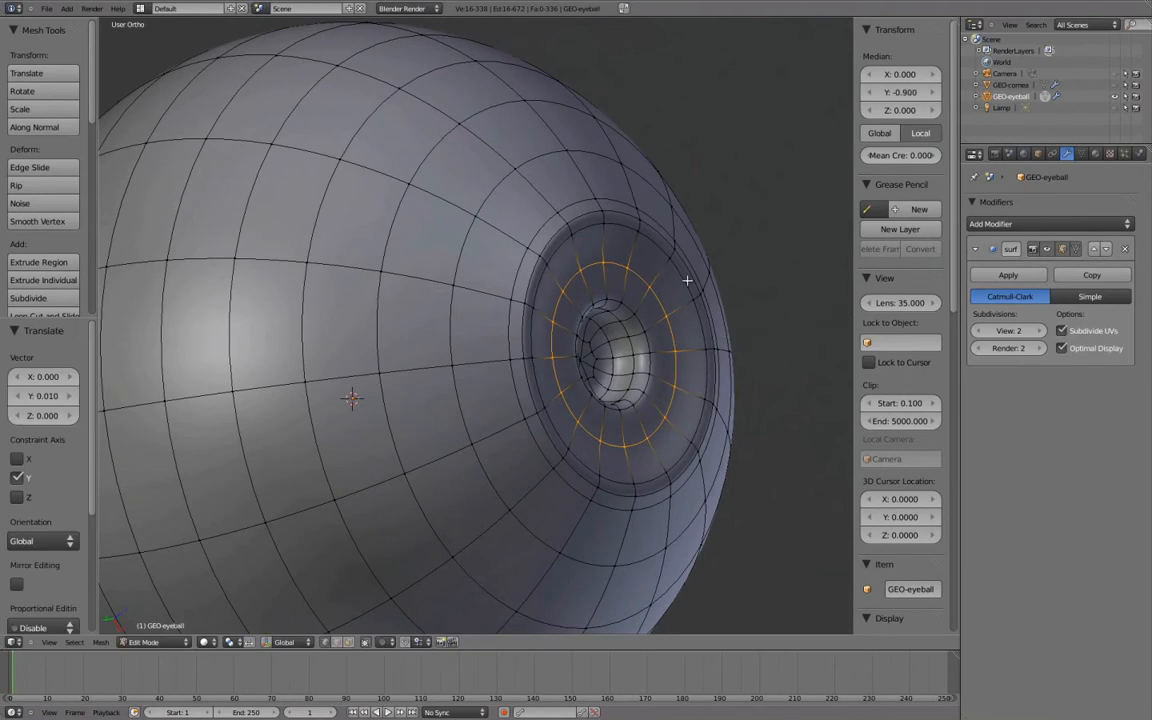
Scale the edge loop just outside the iris rim slightly outward.
middle_drag(689, 271, 659, 223)
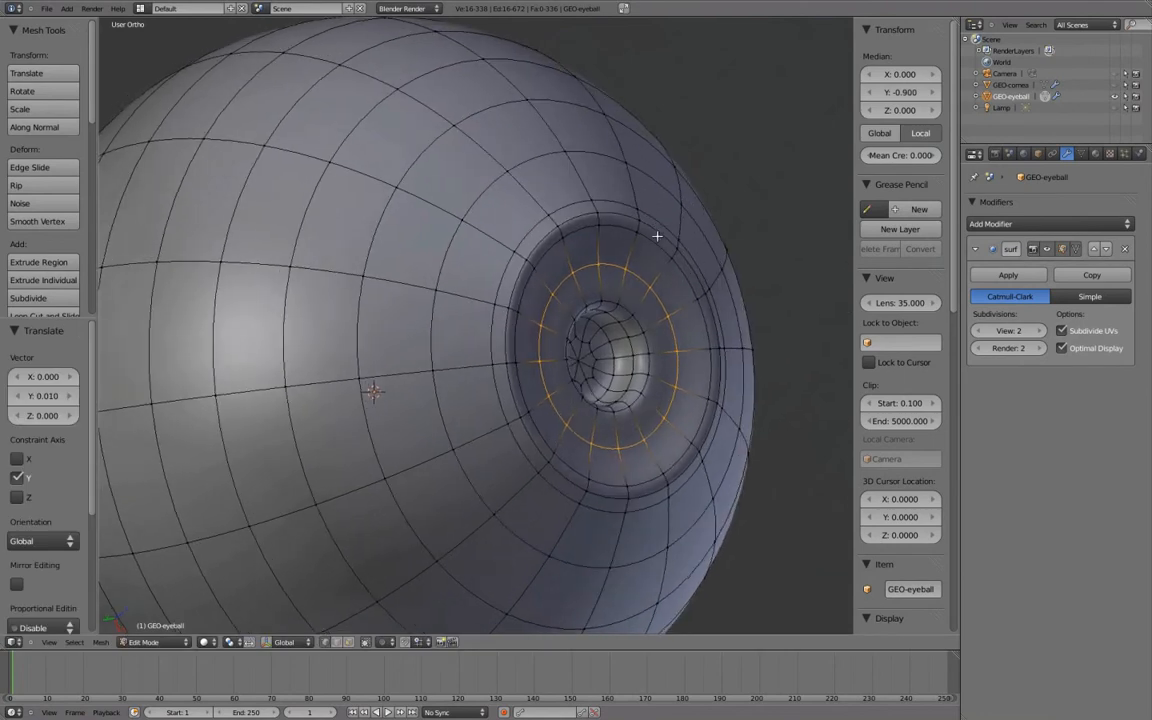
alt+shift+right_click(657, 224)
alt+right_click(661, 224)
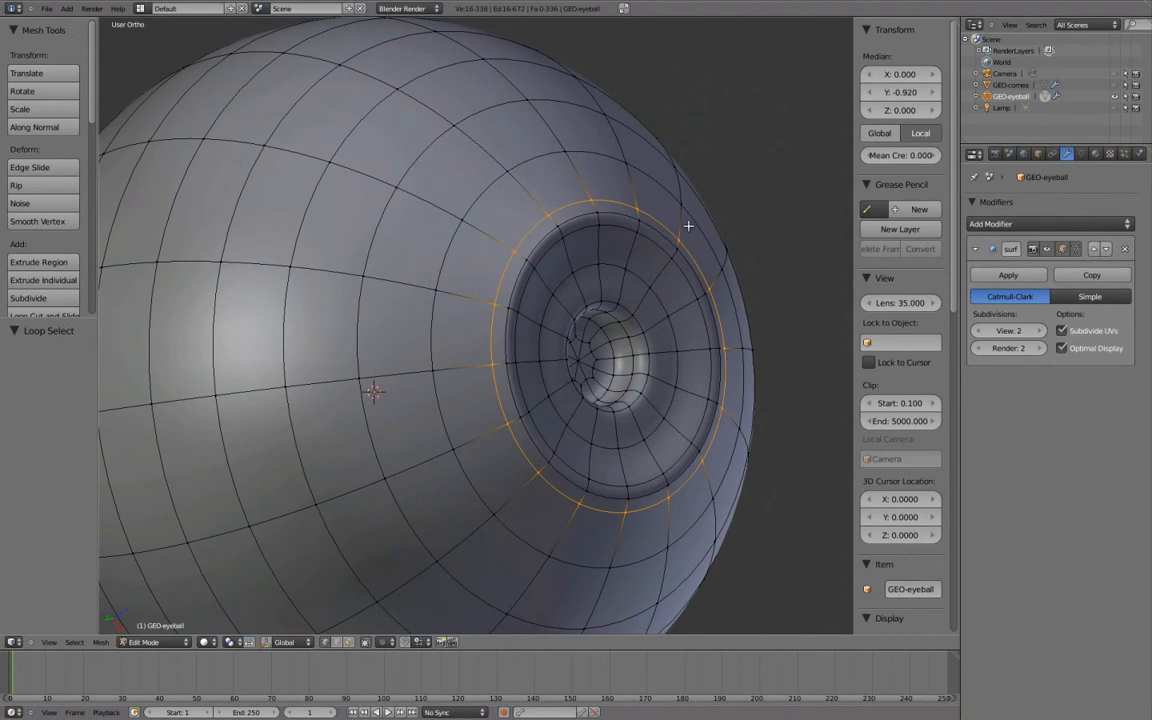
key(s)
click(693, 224)
key(Tab)
scroll(694, 232, down, 2)
middle_drag(672, 247, 517, 298)
scroll(540, 294, up, 1)
Scale the iris rim's middle edge loop by about 1.01 and rescale the rim's innermost loop.
key(Tab)
alt+right_click(516, 266)
key(s)
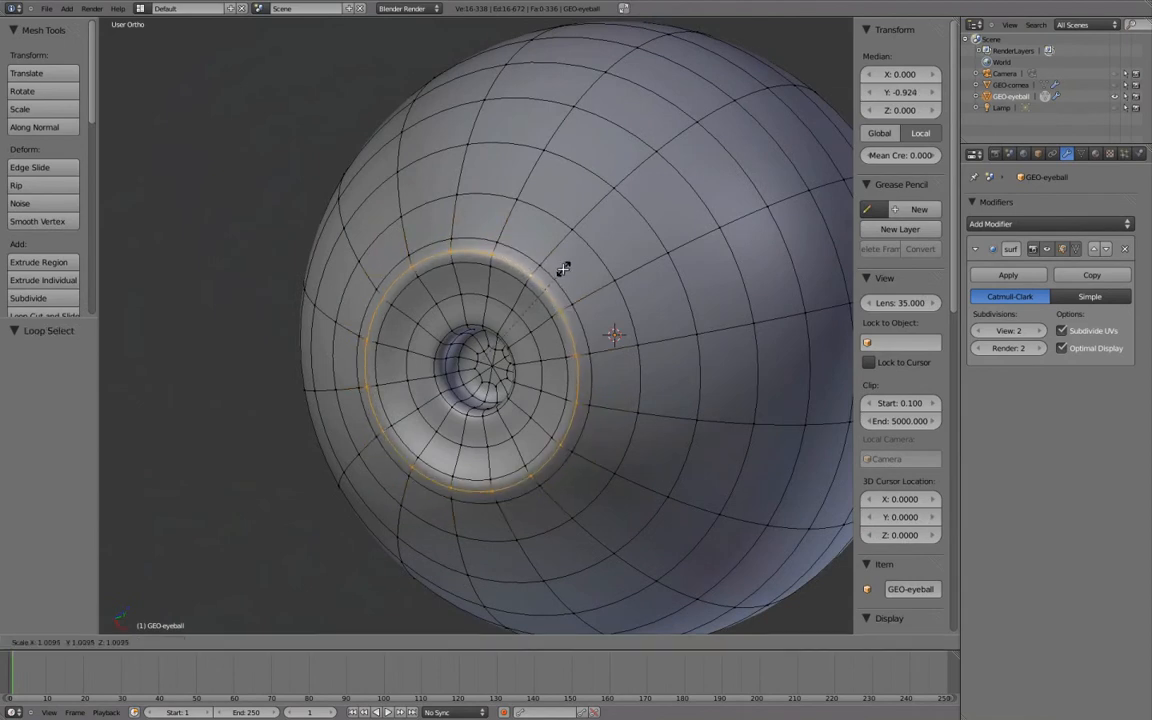
click(563, 268)
key(a)
alt+right_click(514, 278)
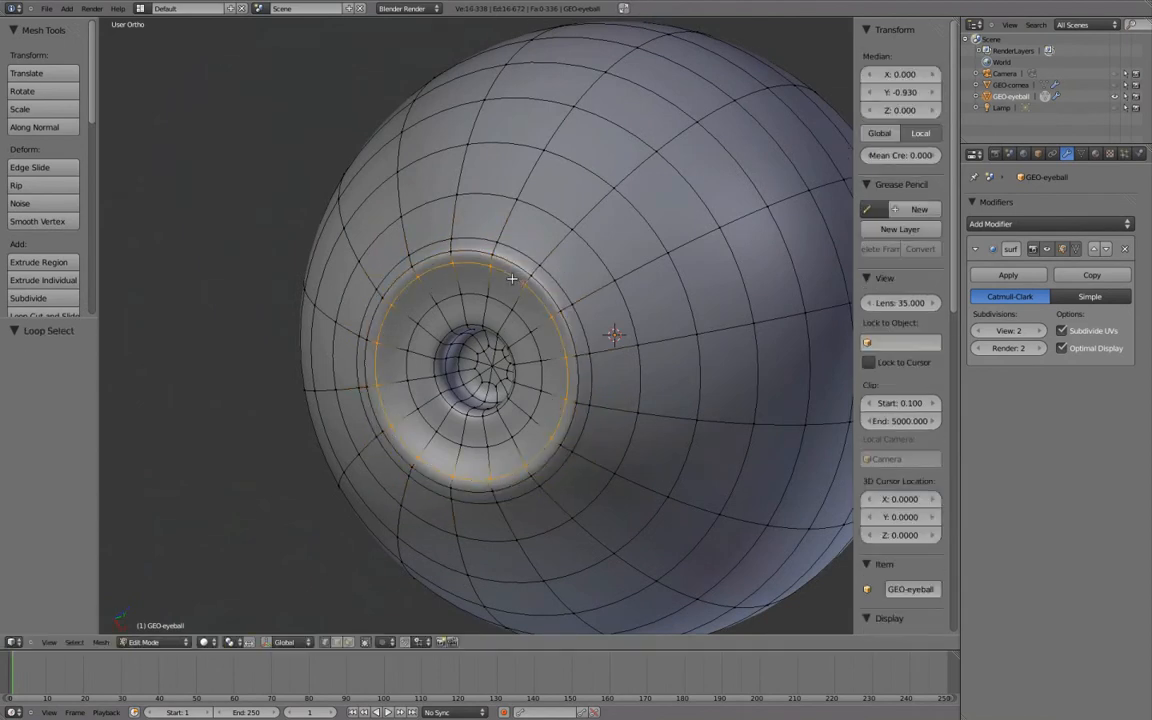
key(s)
click(568, 268)
Examine the softened iris rim and pupil on the smoothed eyeball from the front and both sides in object mode.
key(Tab)
scroll(575, 276, down, 4)
middle_drag(587, 287, 764, 497)
scroll(663, 483, up, 3)
middle_drag(586, 285, 573, 321)
scroll(633, 320, down, 2)
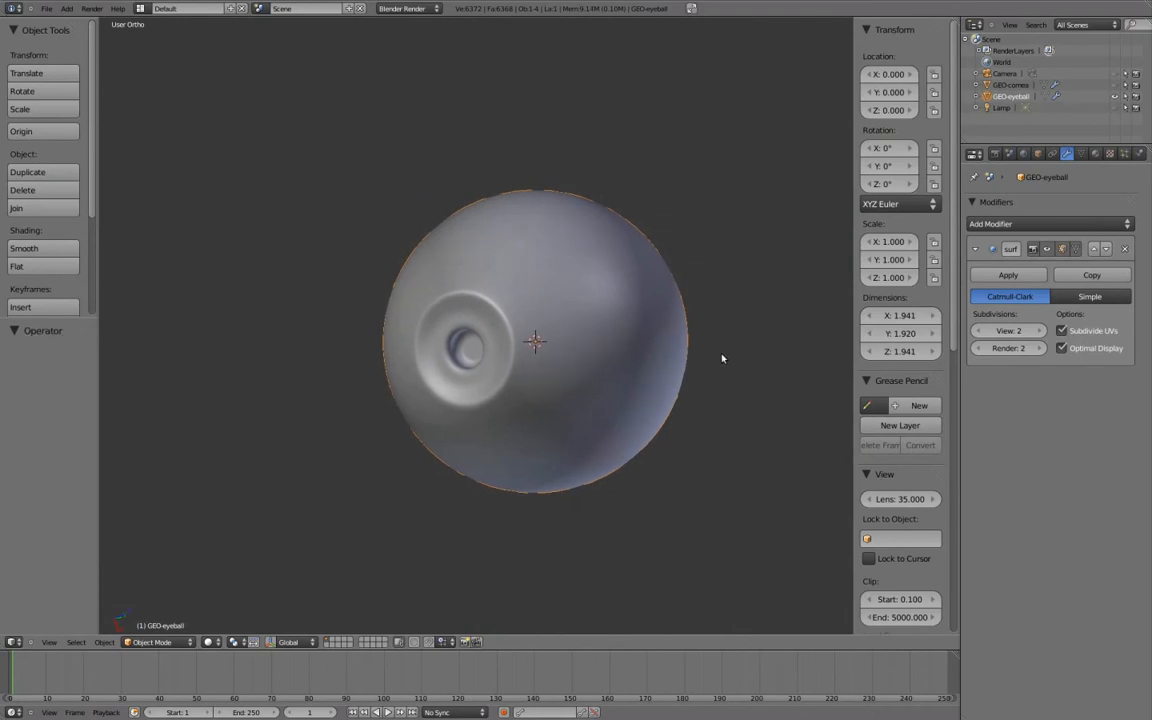
mouse_move(606, 325)
middle_down()
mouse_move(586, 314)
mouse_move(694, 334)
mouse_move(576, 321)
mouse_move(621, 336)
middle_up()
key(KP_1)
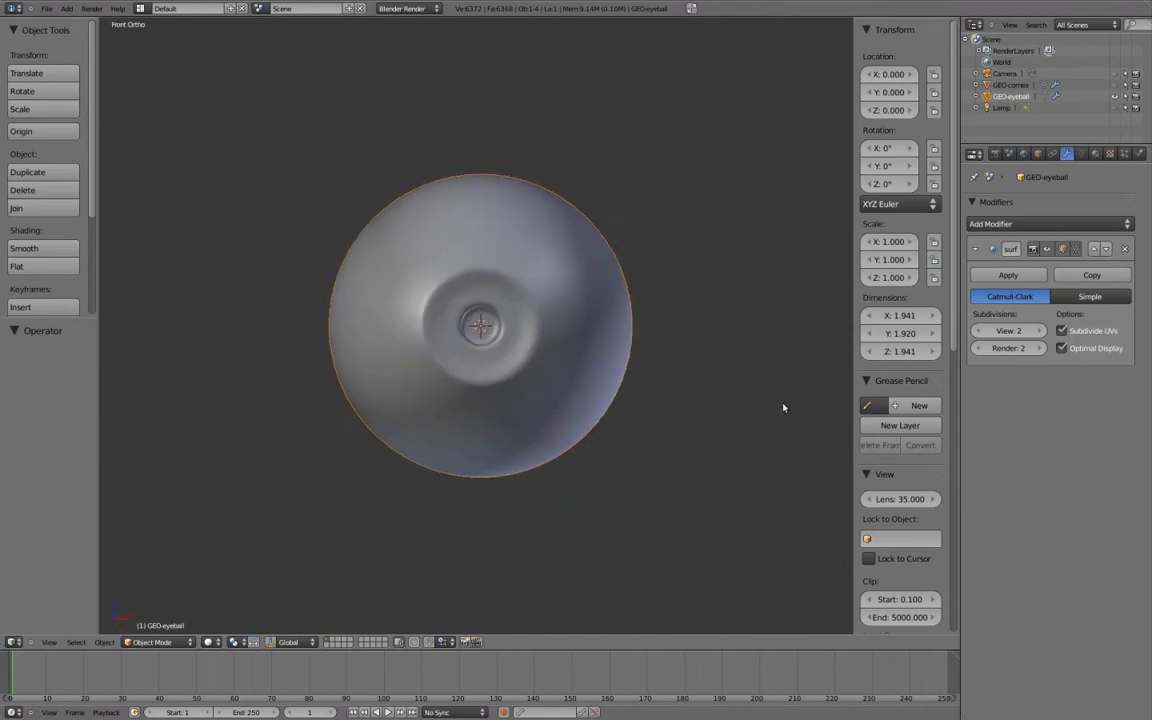
key(a)
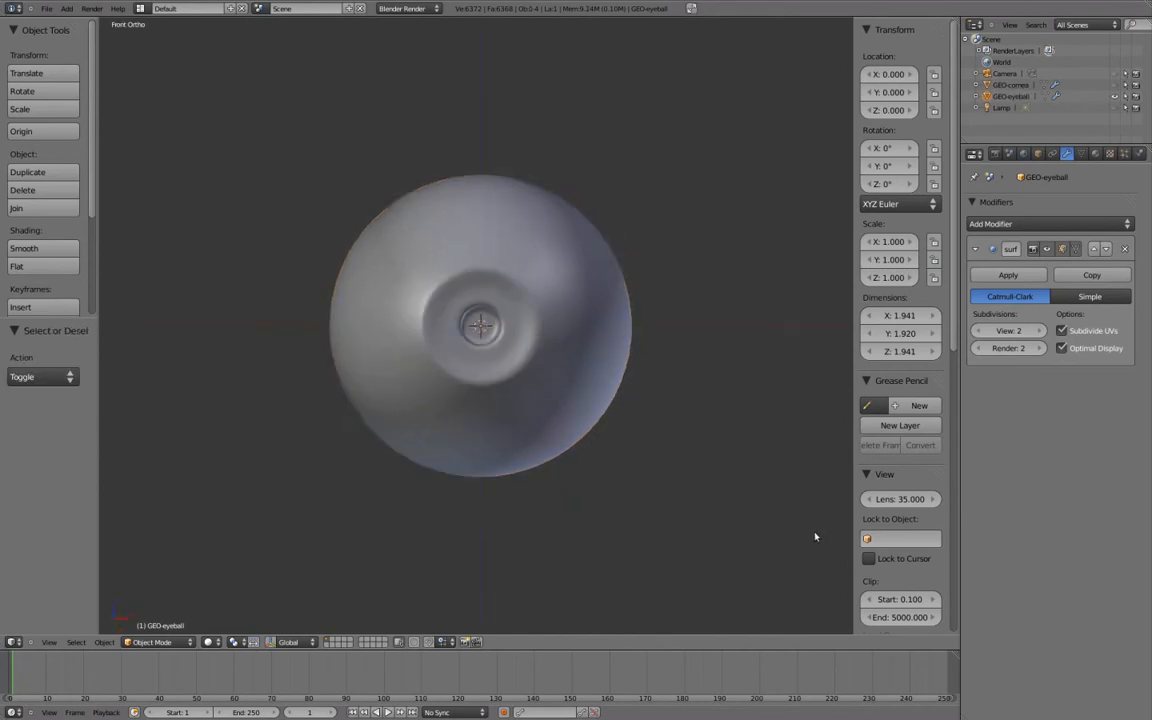
middle_drag(760, 400, 793, 445)
key(KP_4)
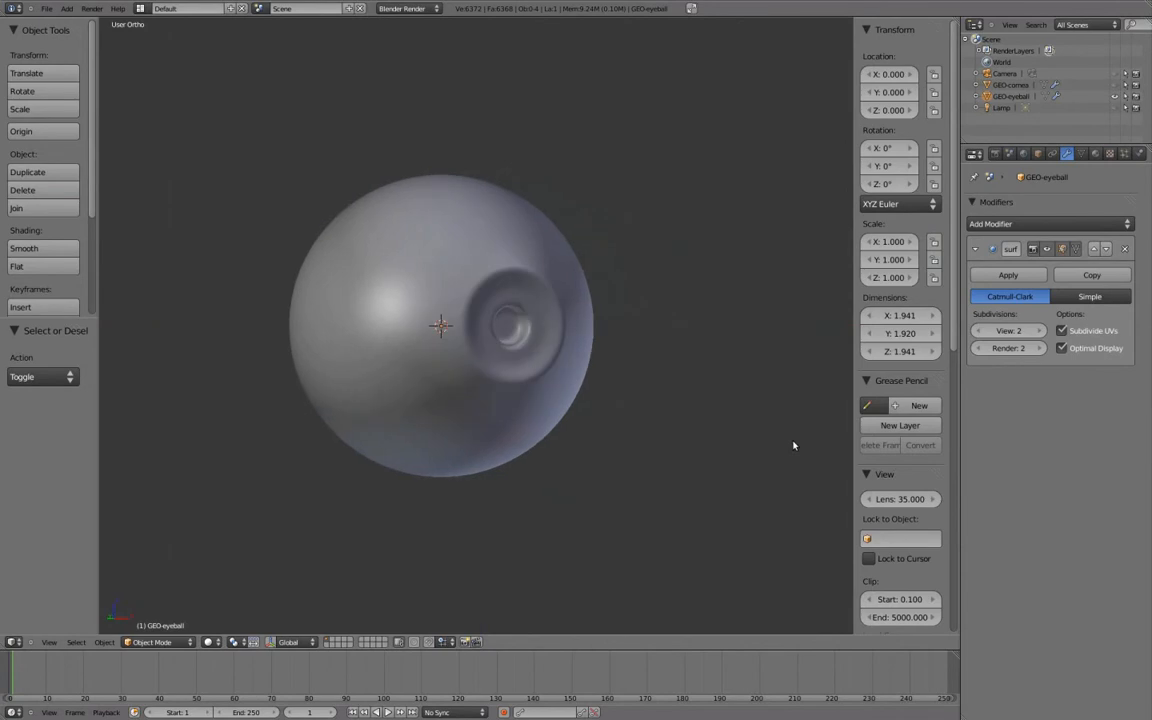
key(KP_6)
key(KP_6)
key(KP_6)
key(KP_6)
key(KP_6)
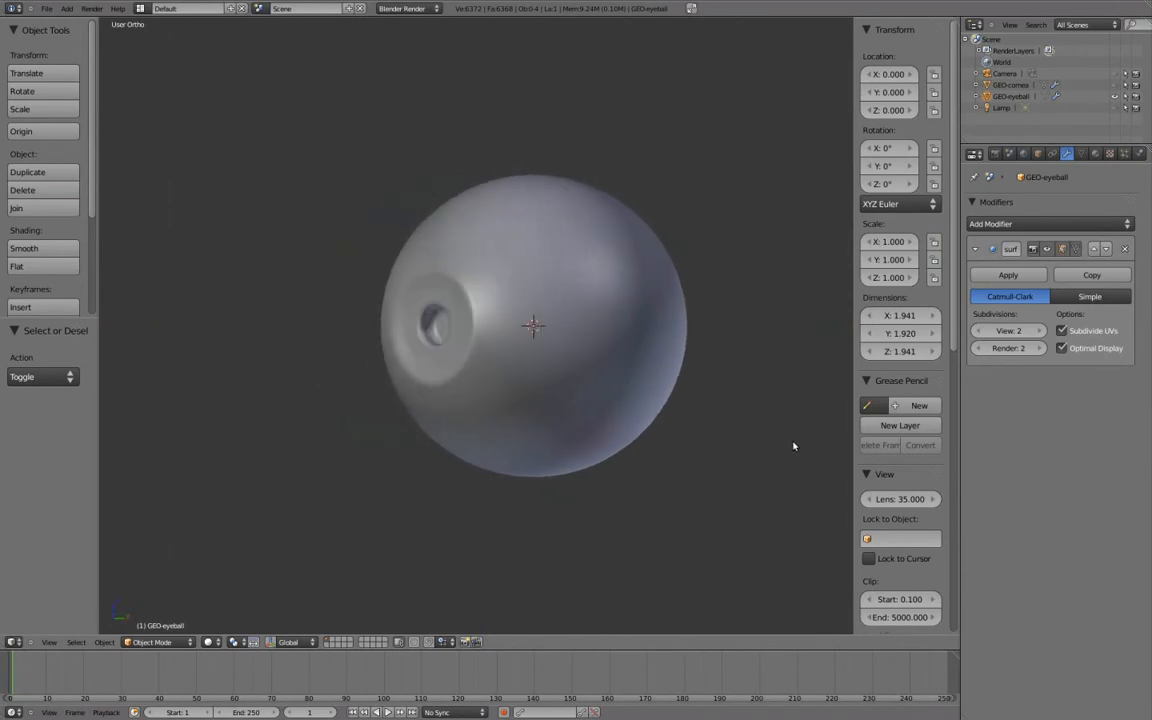
key(KP_4)
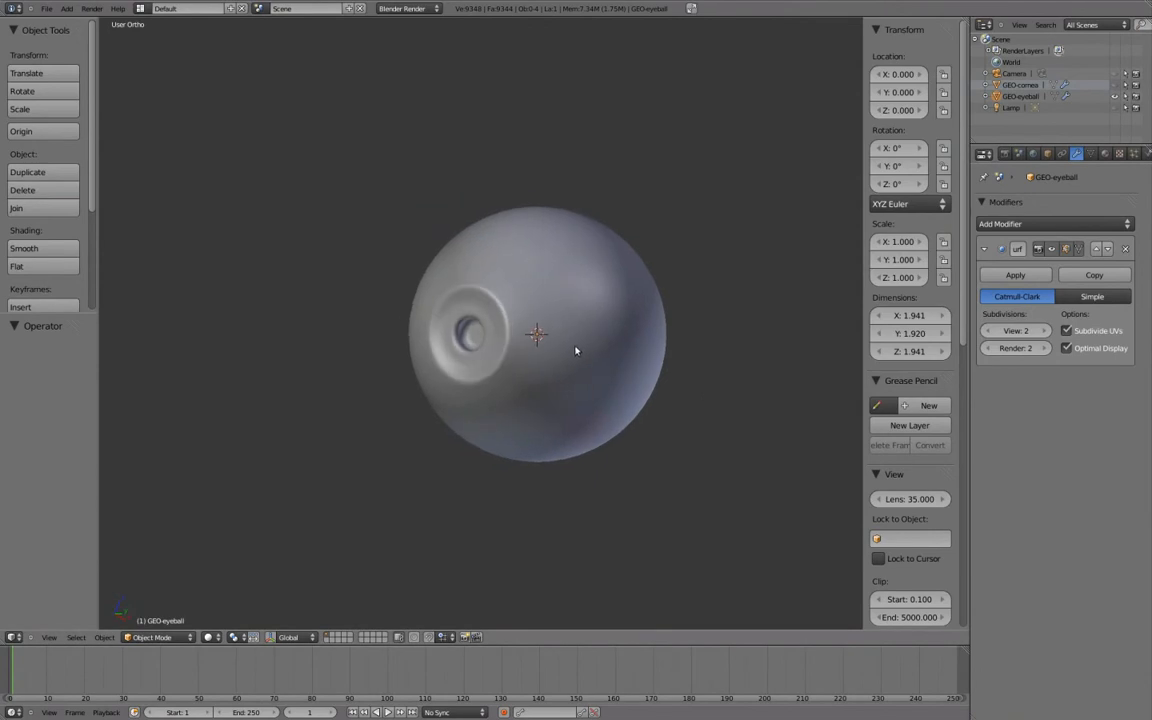
In wireframe display and right view, unhide the GEO-cornea object and select it.
key(KP_6)
key(z)
key(KP_3)
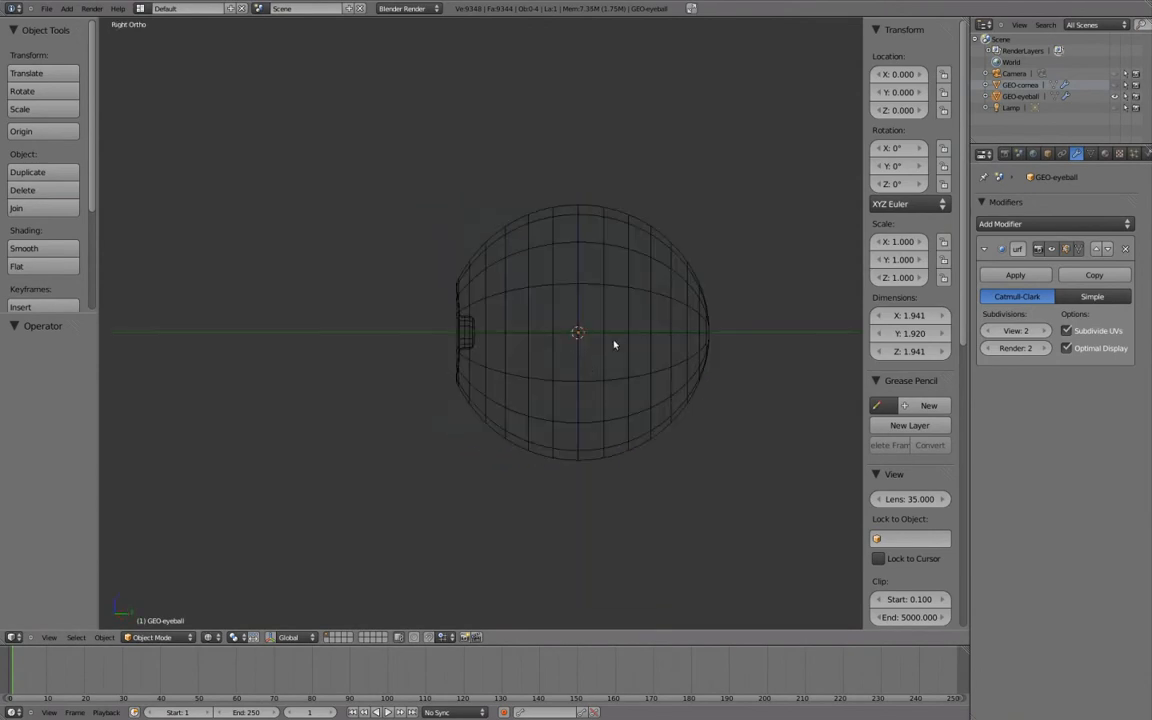
shift+middle_drag(714, 311, 687, 314)
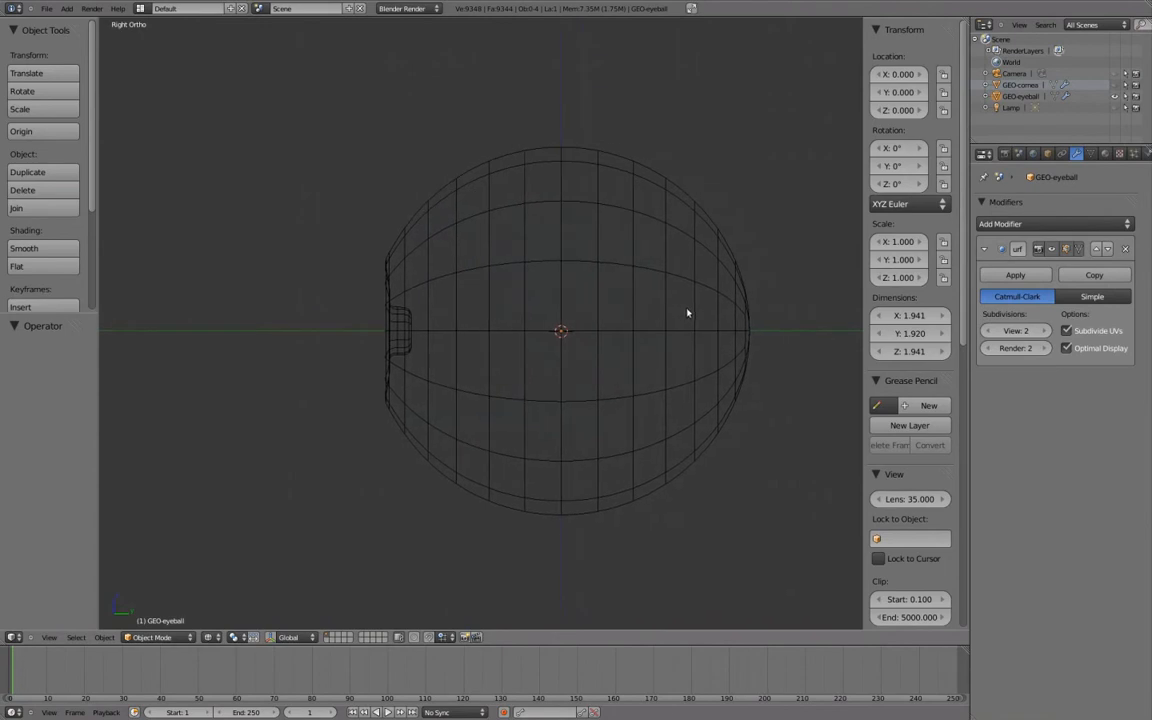
click(1115, 86)
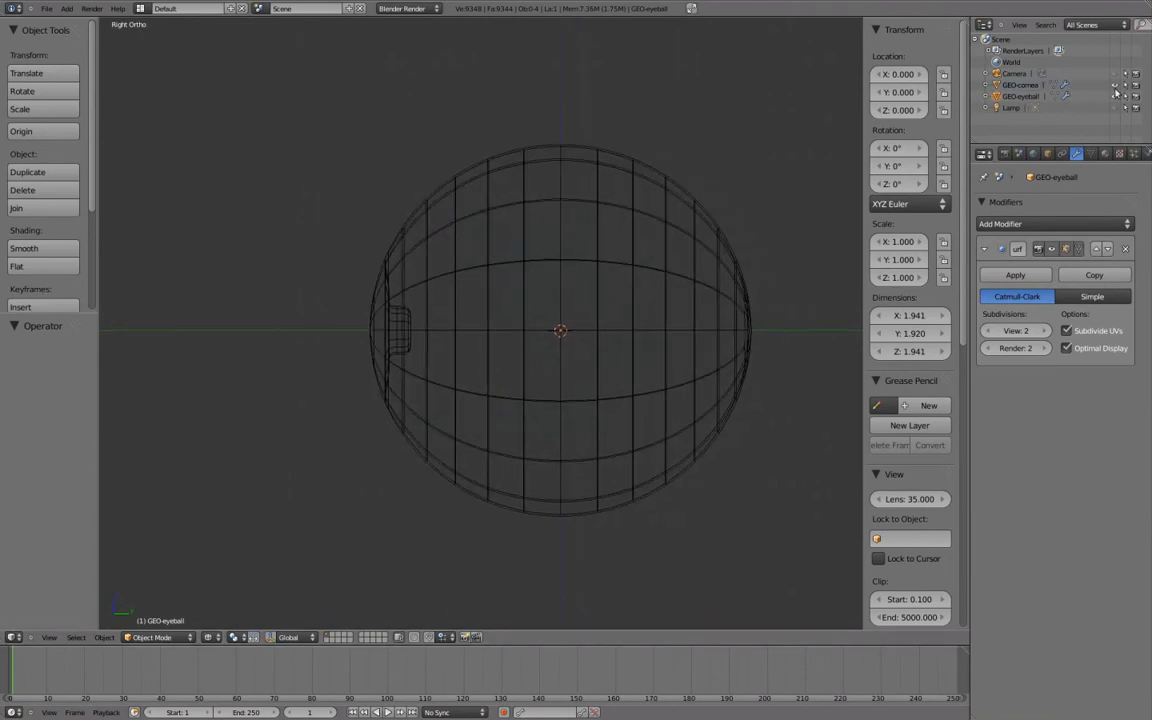
right_click(595, 309)
scroll(581, 303, up, 1)
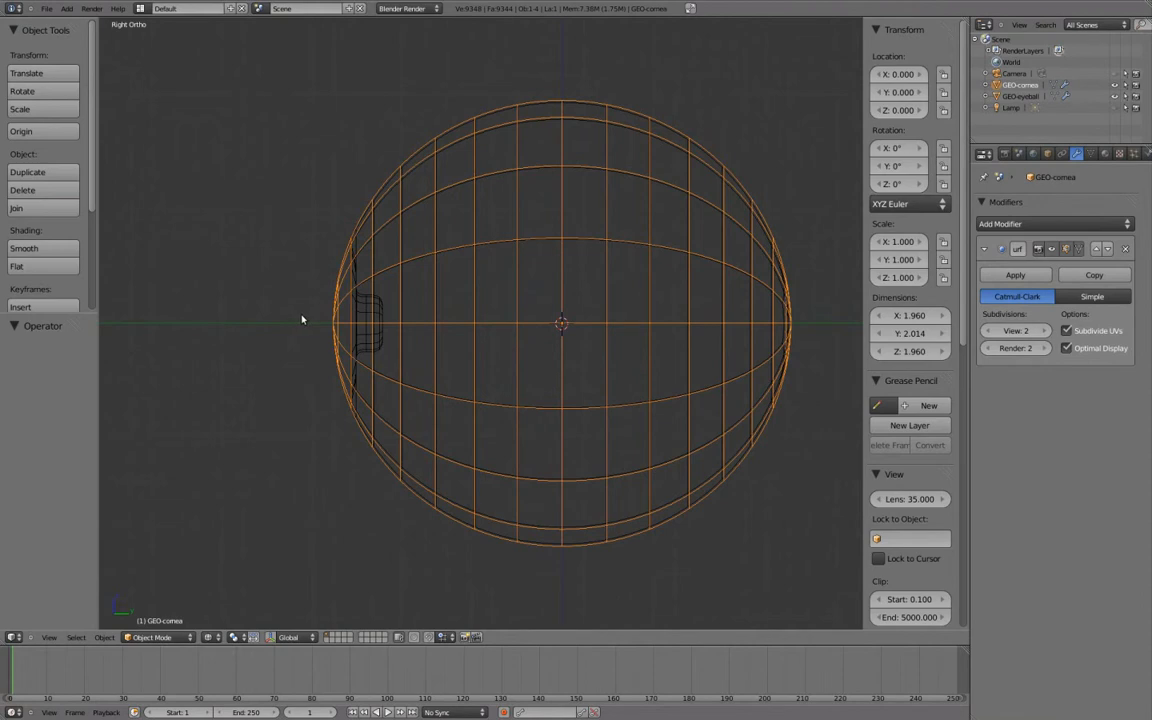
Duplicate GEO-cornea in place, rename the copy tmp and hide it.
scroll(301, 319, up, 1)
key(shift+d)
right_click(310, 308)
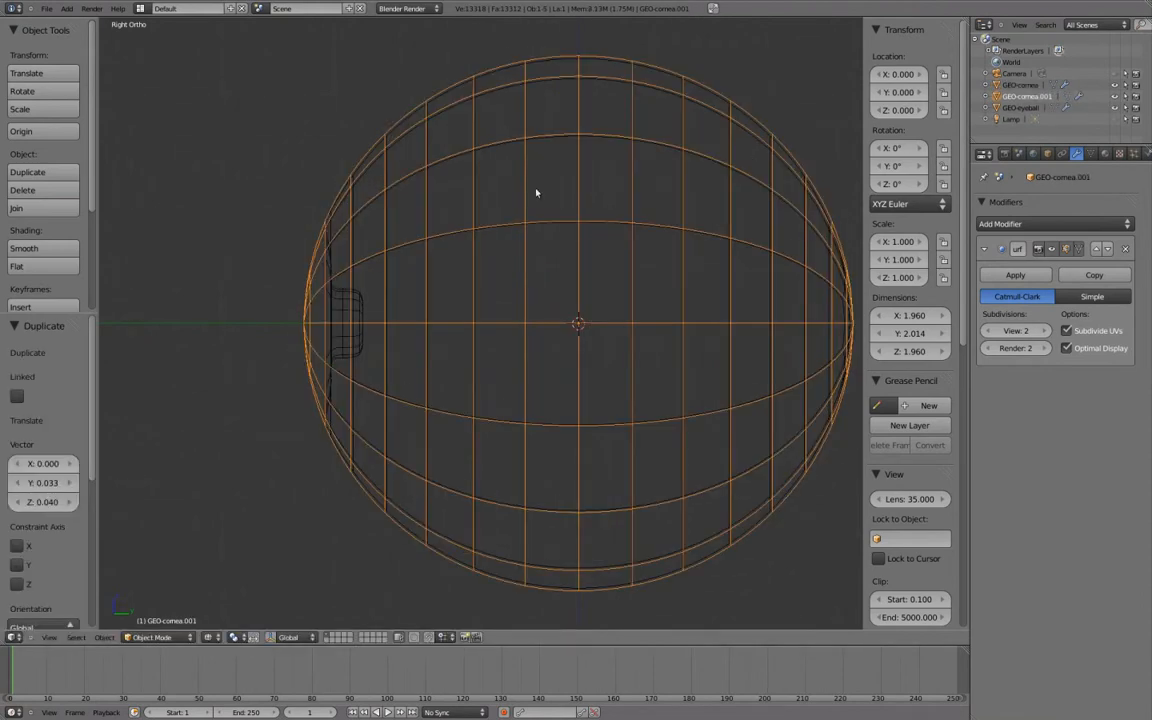
double_click(1022, 96)
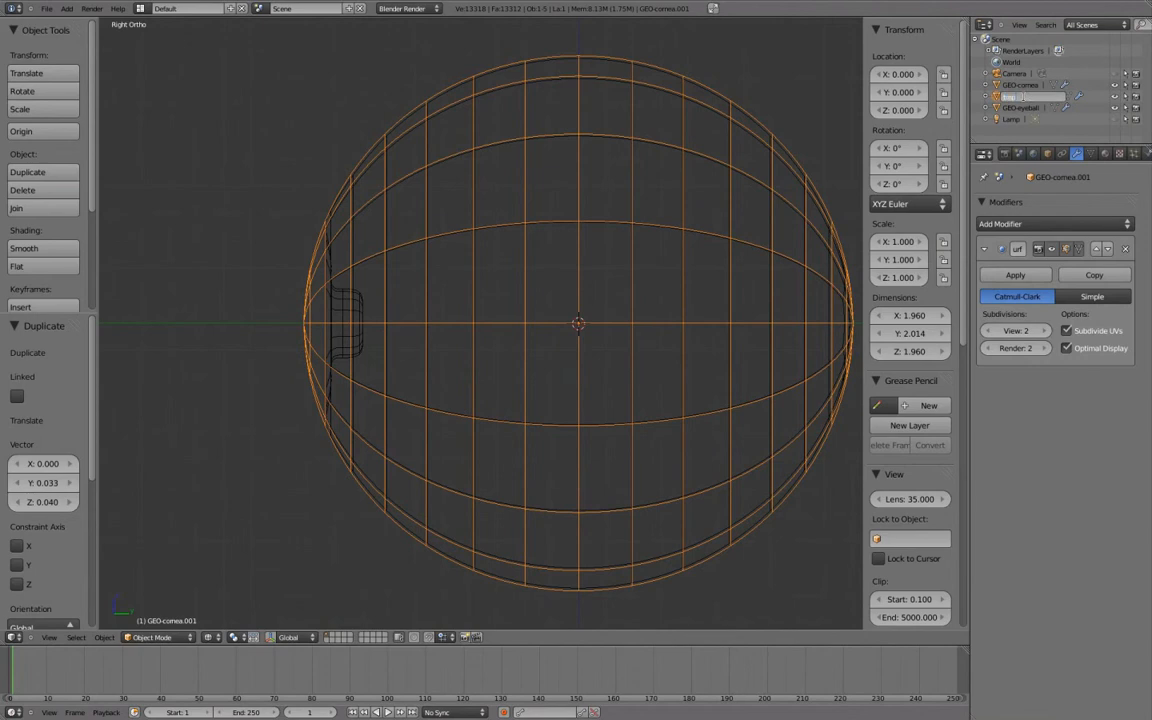
key(Return)
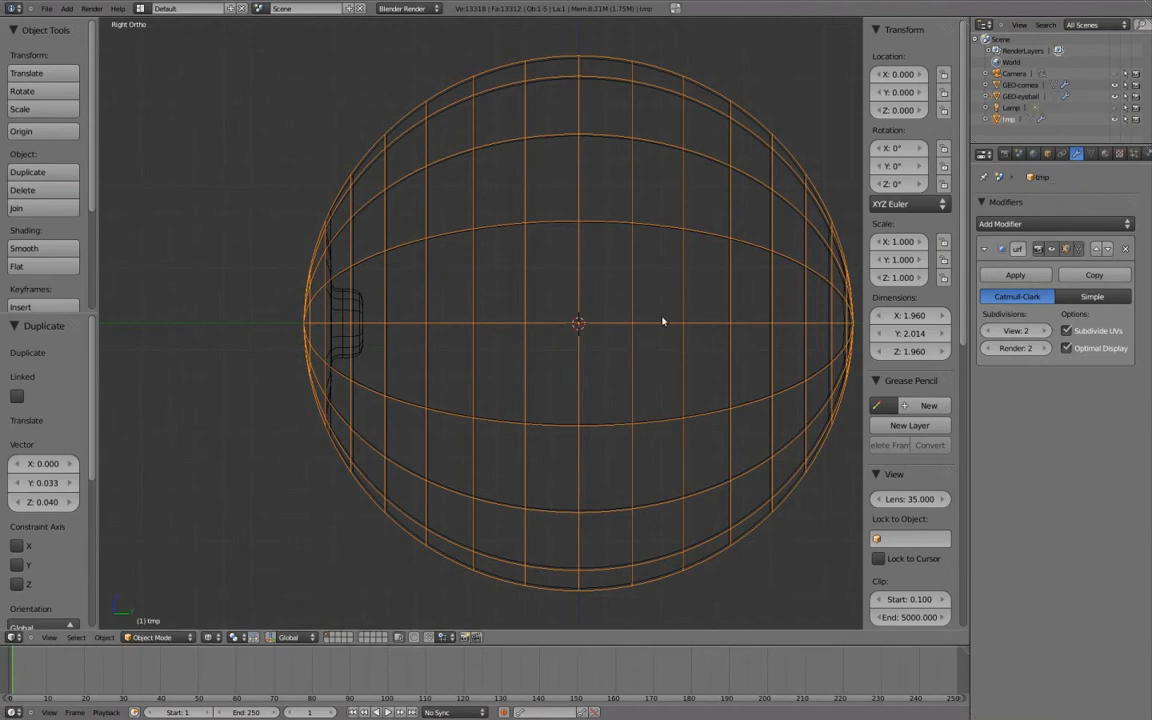
key(h)
Open the GEO-cornea mesh in edit mode and select its front pole vertex.
right_click(312, 299)
shift+middle_drag(498, 260, 496, 260)
key(Tab)
right_click(300, 318)
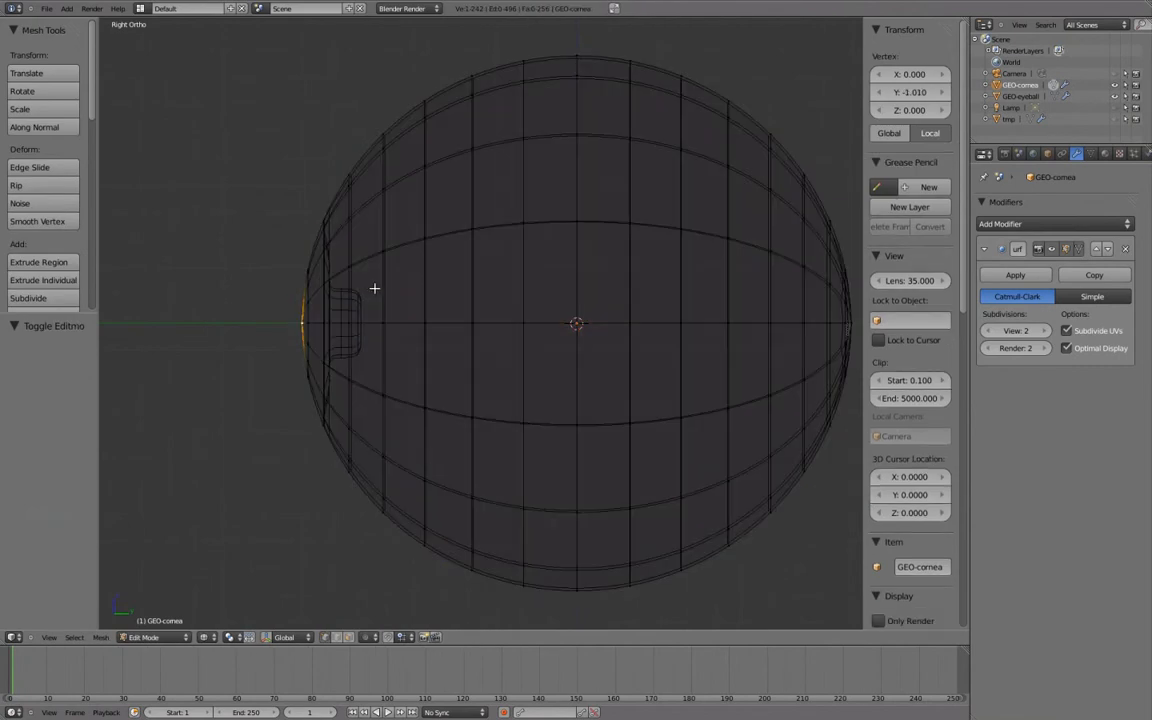
shift+middle_drag(375, 288, 421, 280)
scroll(421, 280, up, 2)
middle_drag(301, 207, 375, 219)
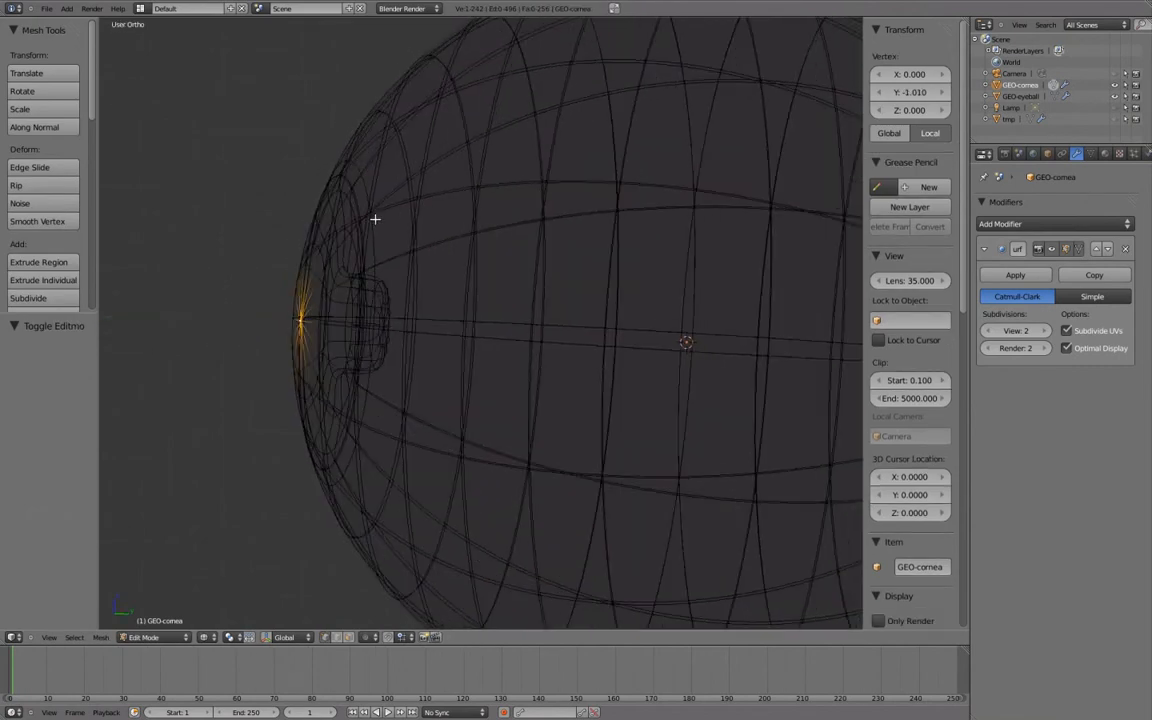
Cut a new edge loop around the cornea's front at the iris edge, slid close to the neighbouring loop nearer the pole.
key(z)
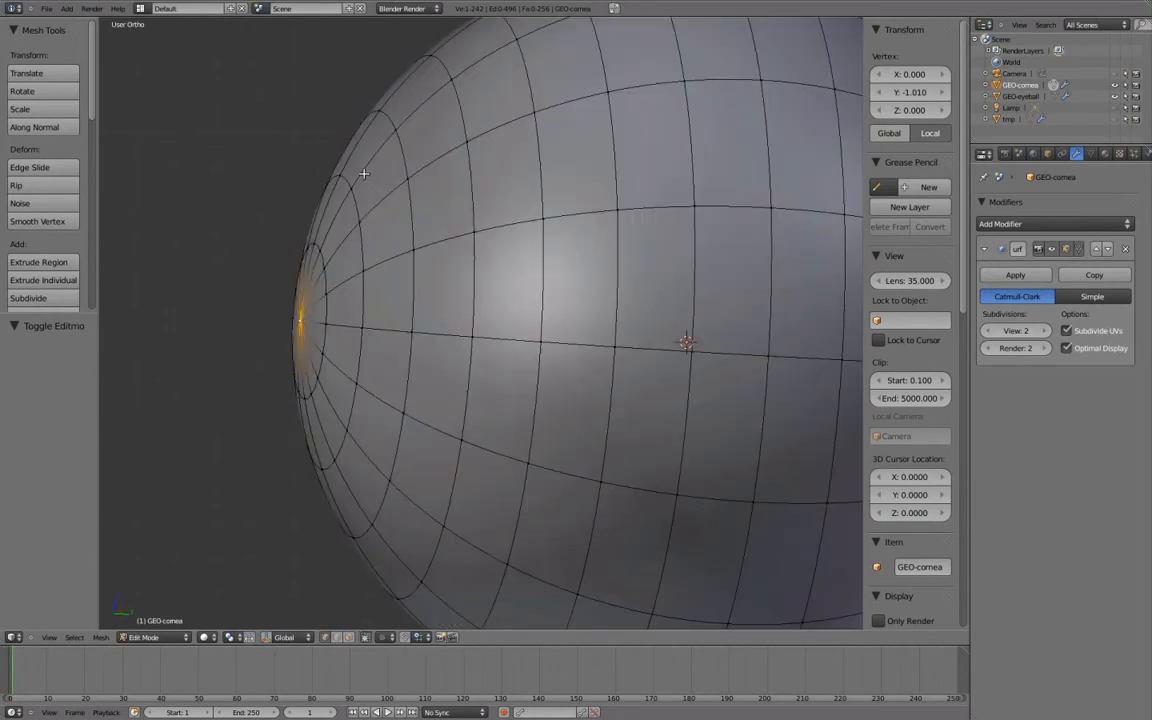
key(a)
middle_drag(360, 175, 351, 176)
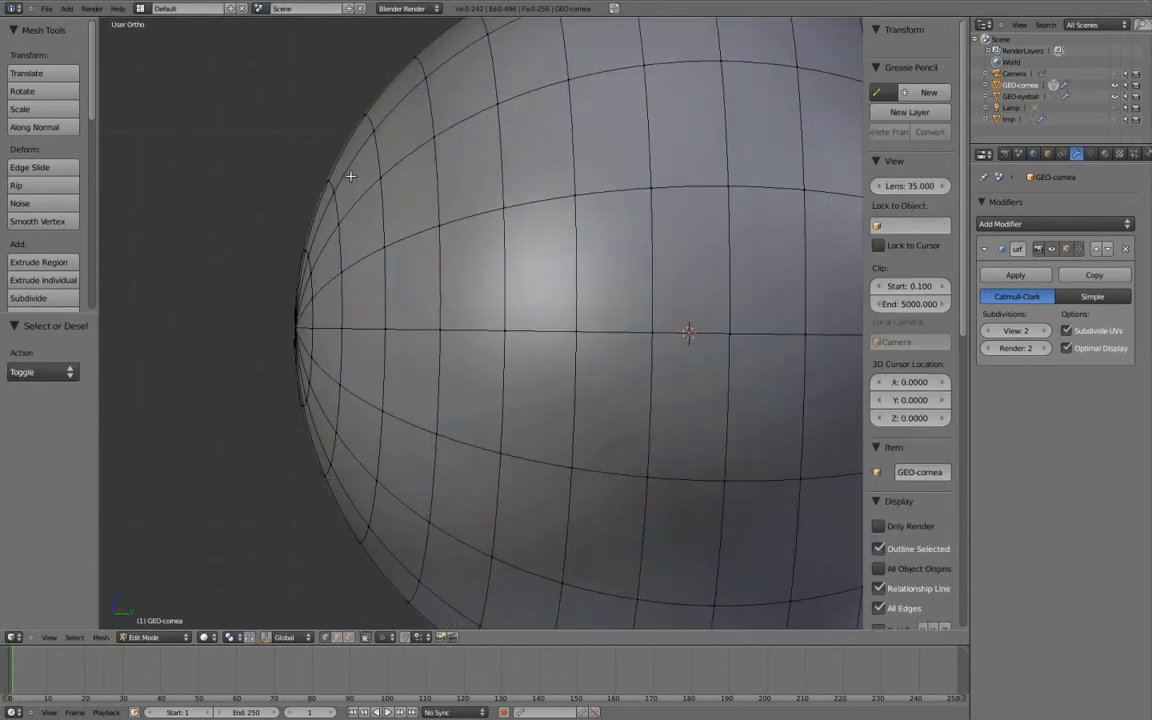
key(z)
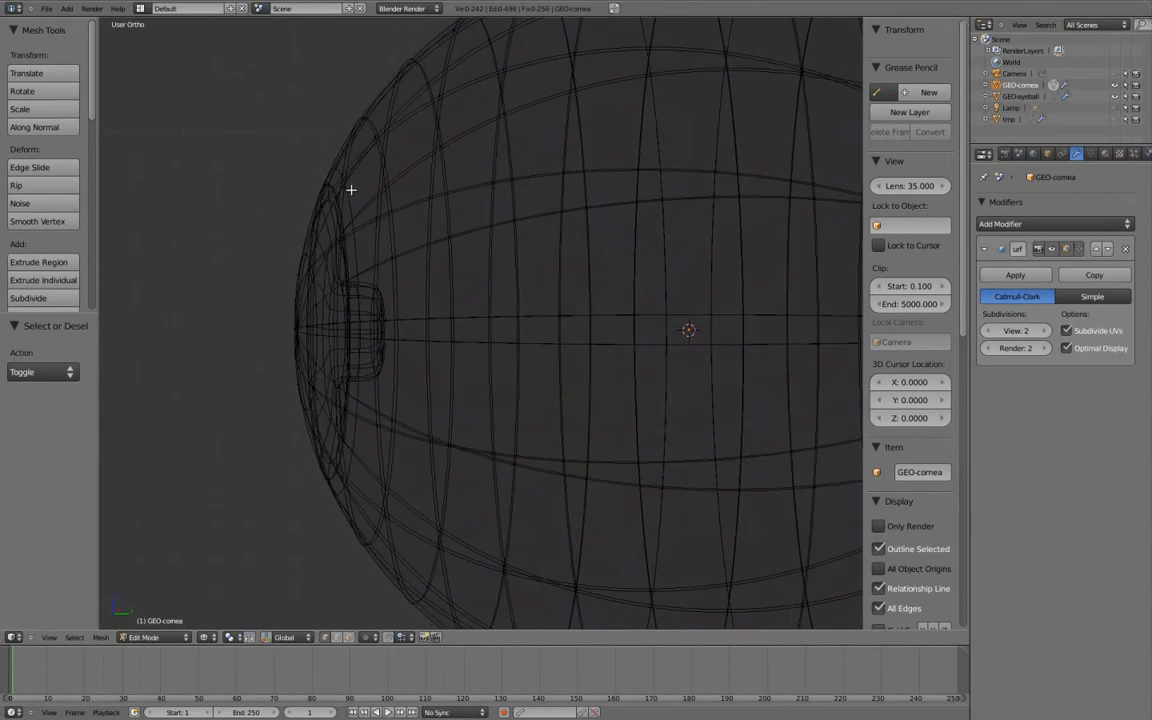
key(z)
key(ctrl+r)
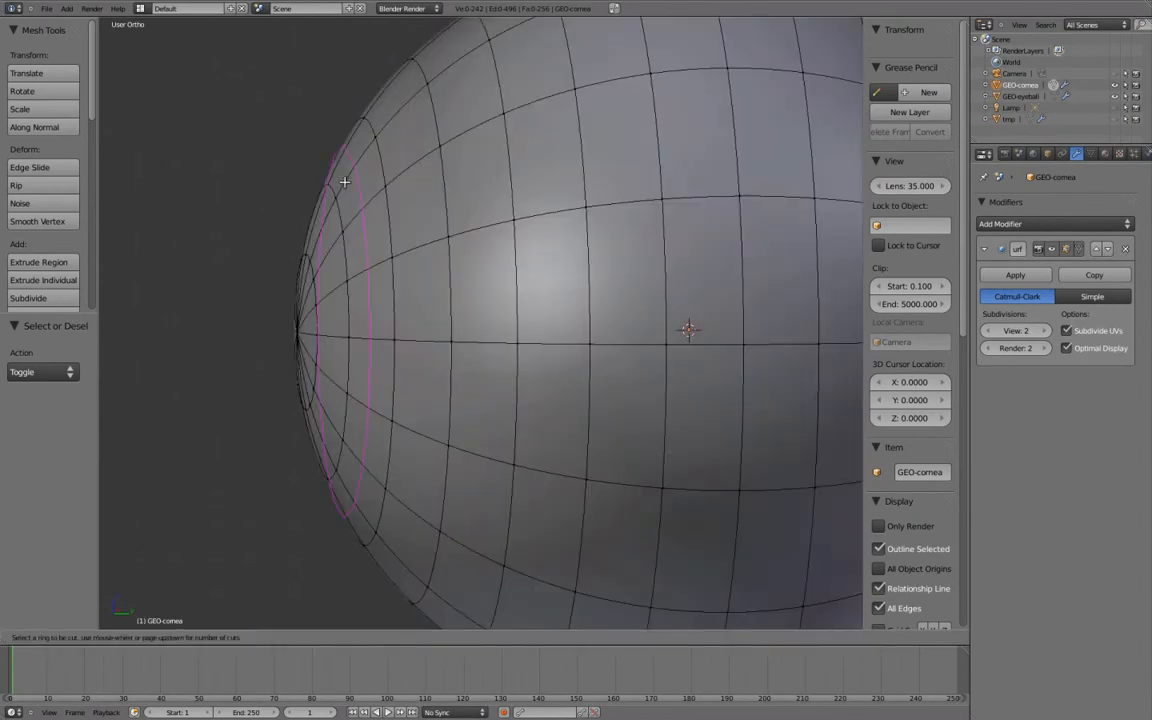
click(344, 181)
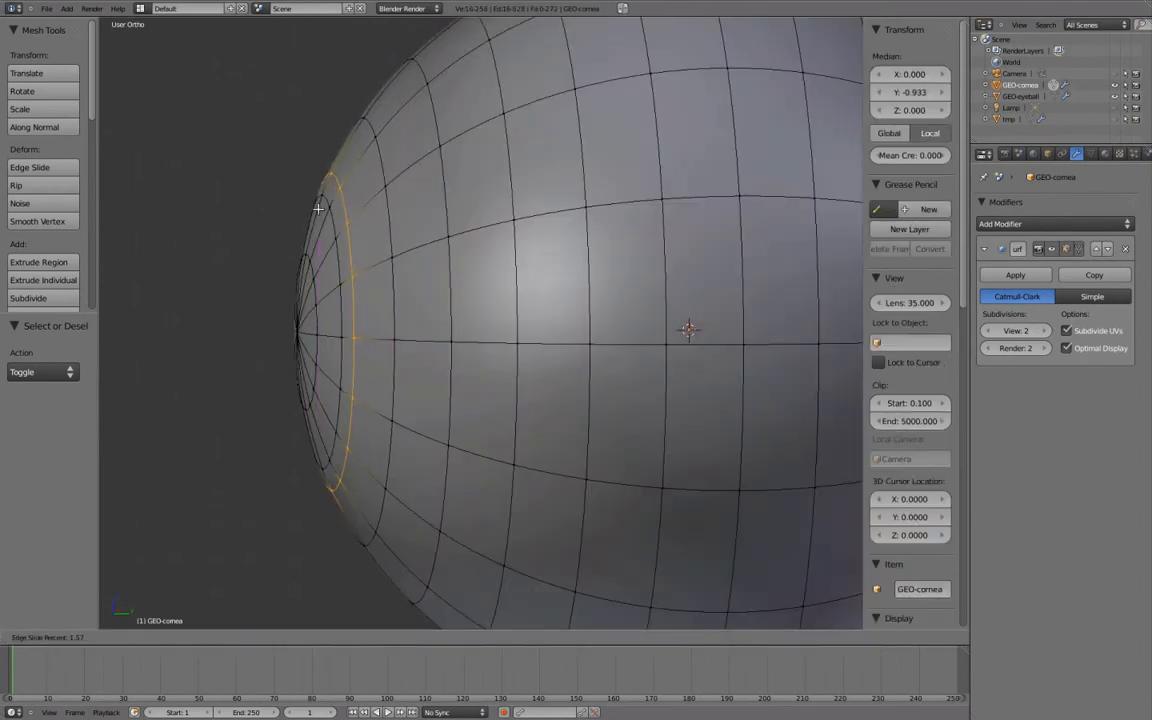
click(333, 213)
key(z)
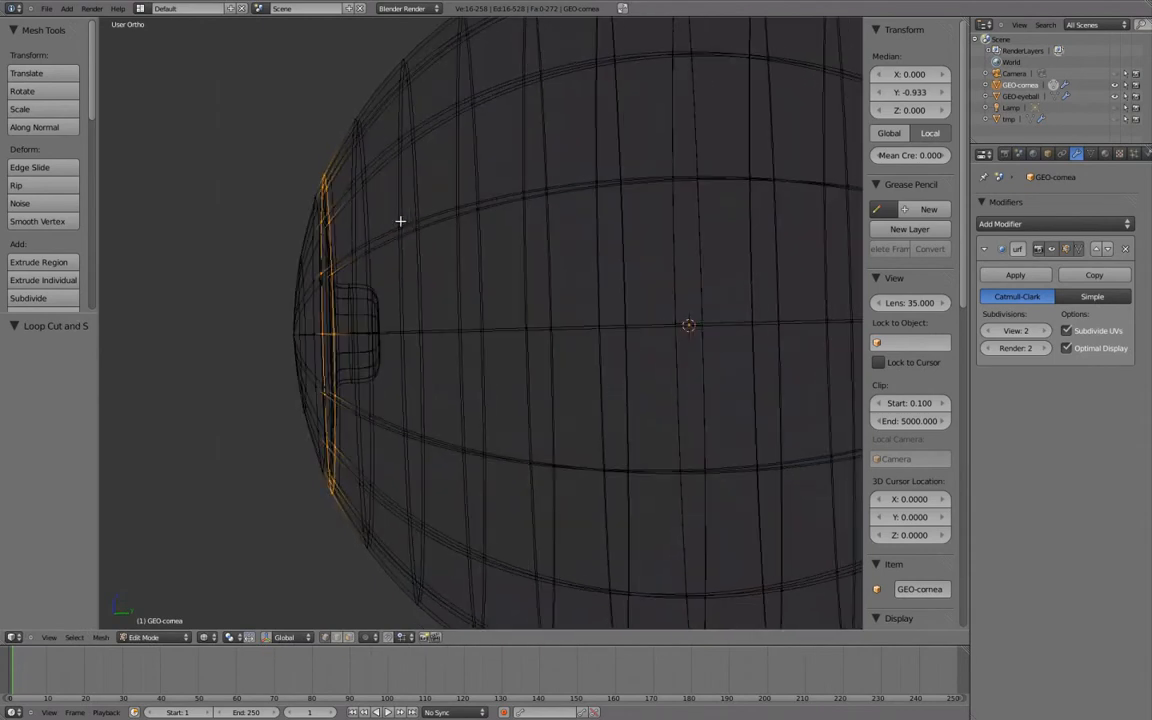
In right view, select the new edge loop together with the adjacent loop nearer the pole.
key(KP_3)
shift+middle_drag(364, 234, 385, 239)
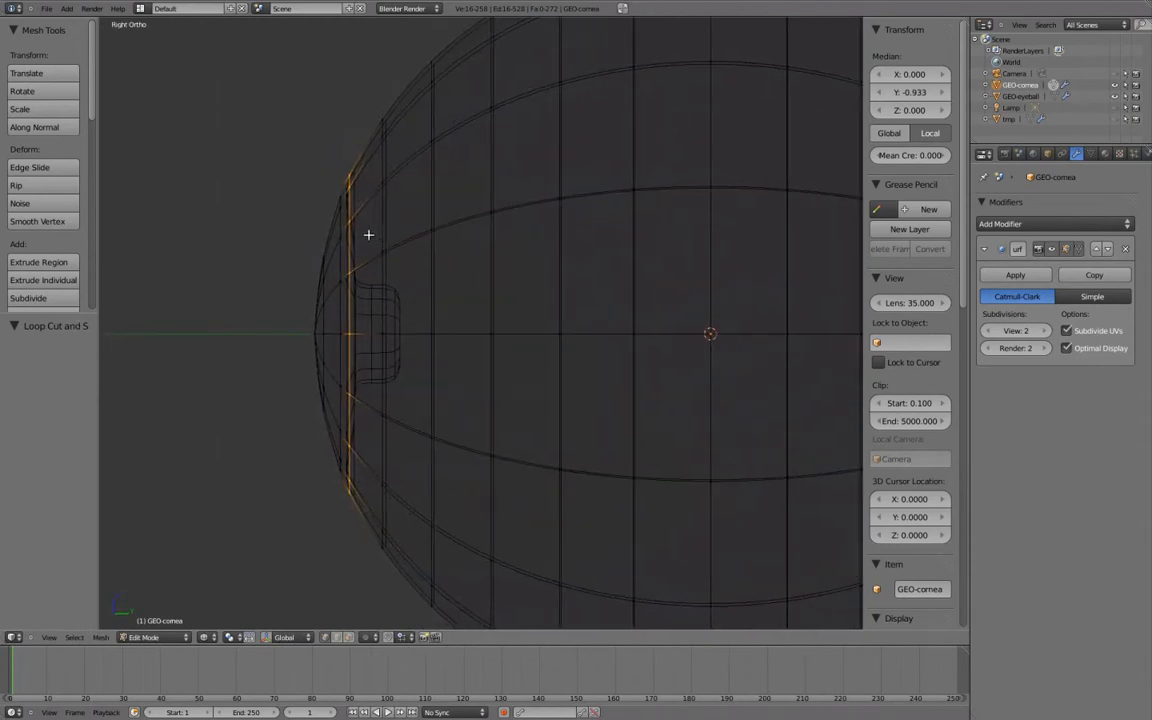
key(a)
alt+right_click(347, 205)
alt+shift+right_click(342, 205)
Examine the cornea's smoothed, shaded surface in object mode, and return to edit mode in right-view wireframe.
shift+middle_drag(546, 266, 549, 258)
mouse_move(430, 305)
middle_down()
mouse_move(489, 319)
mouse_move(645, 314)
mouse_move(488, 319)
middle_up()
key(z)
key(Tab)
scroll(453, 309, down, 3)
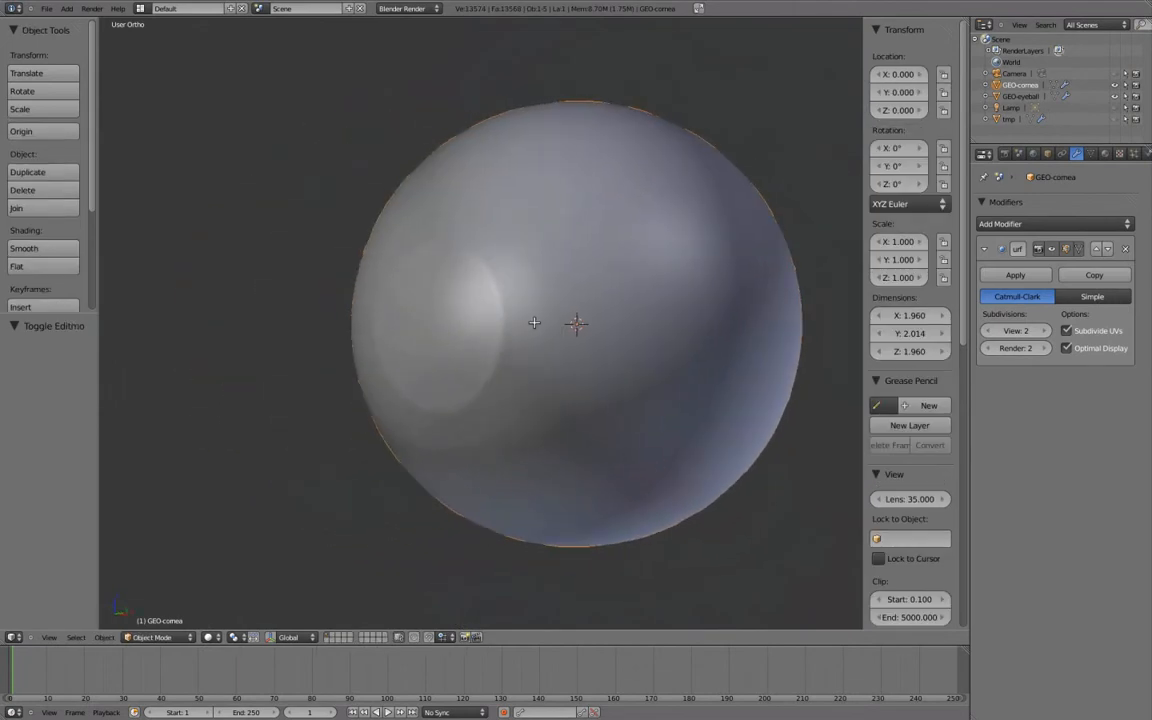
key(Tab)
key(KP_3)
scroll(417, 328, up, 3)
shift+middle_drag(417, 328, 506, 337)
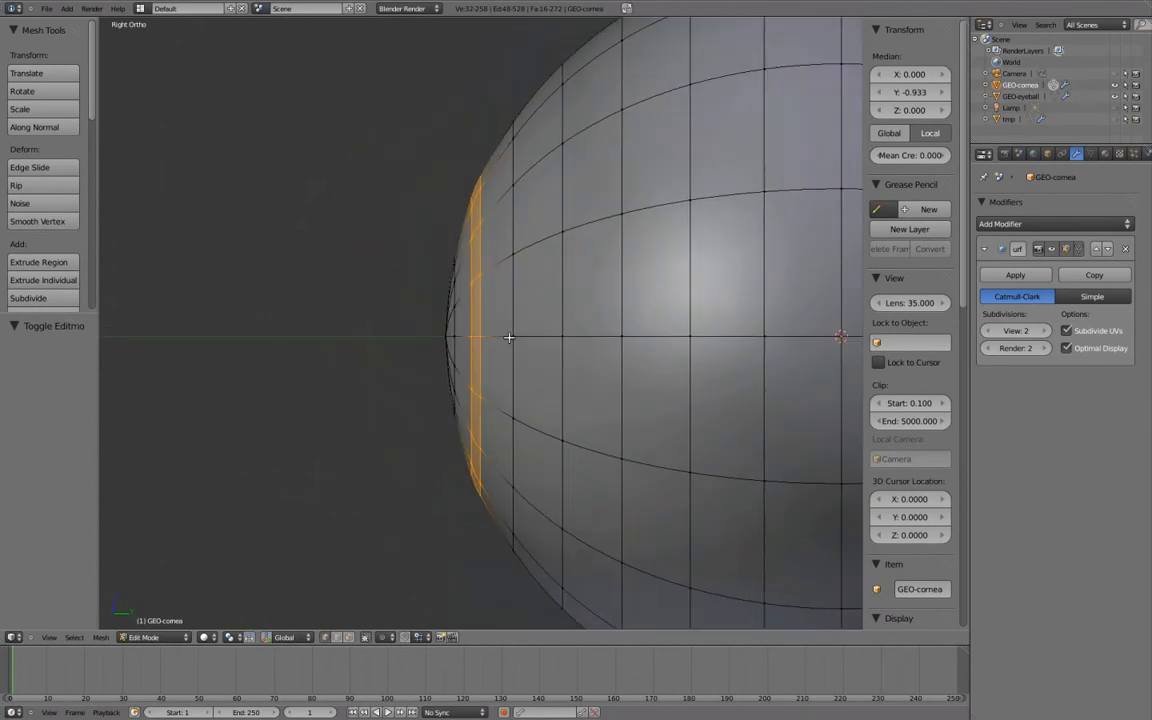
key(z)
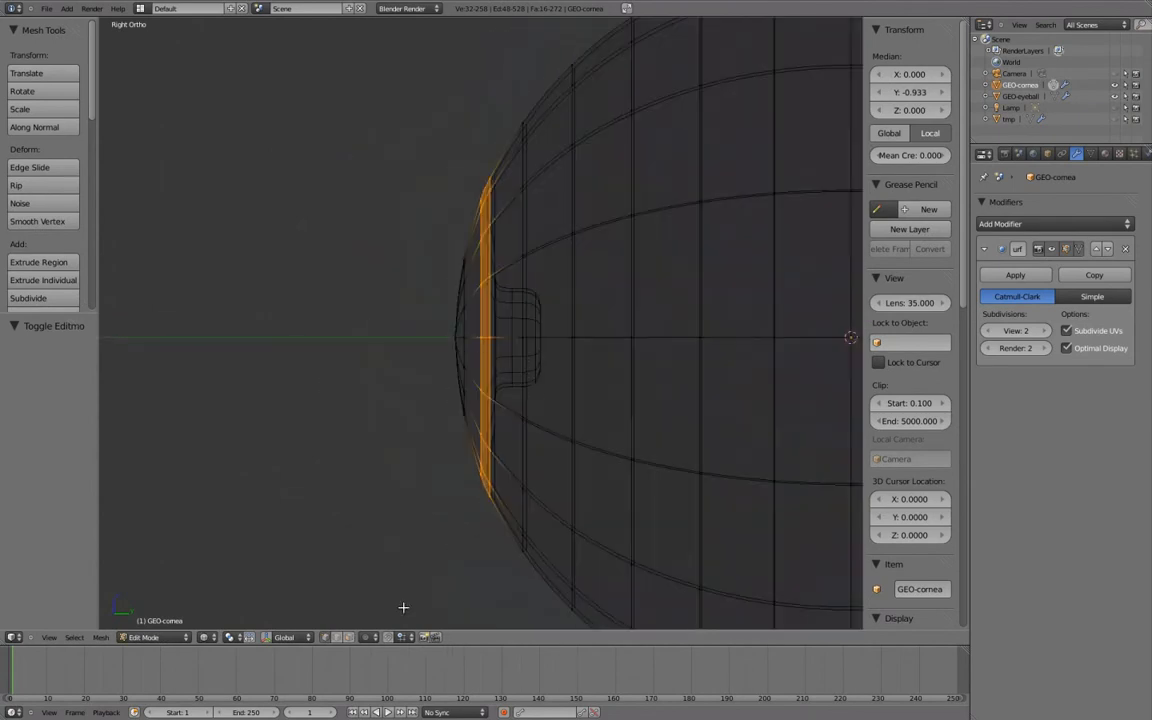
Try to move the cornea's front pole vertex forward along the Y axis by itself.
right_click(435, 433)
key(g)
key(y)
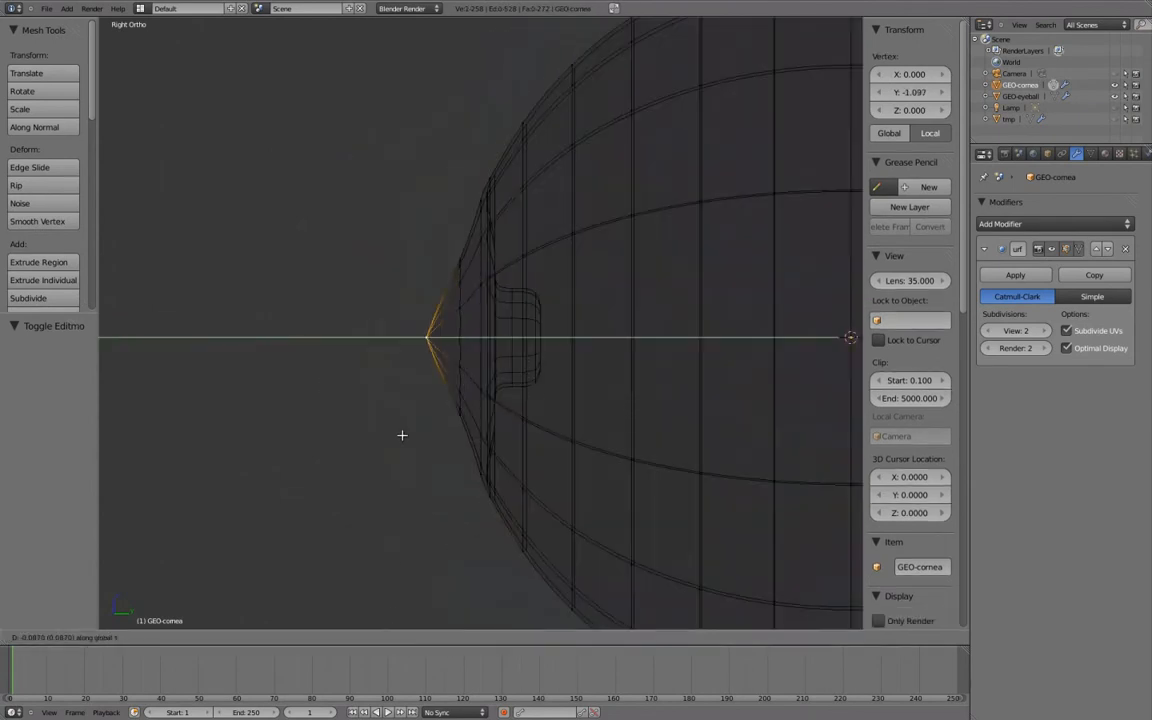
click(405, 437)
key(ctrl+z)
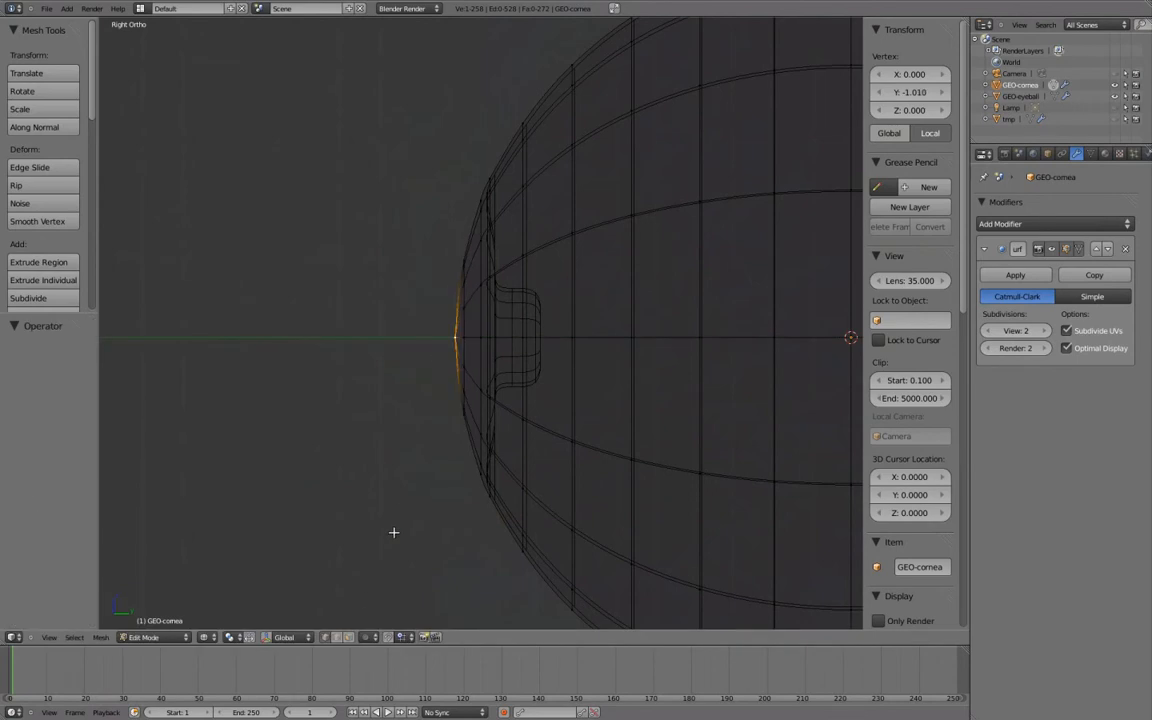
Enable proportional editing and move the front pole vertex about -0.063 along Y with a proportional size of 0.62.
click(374, 640)
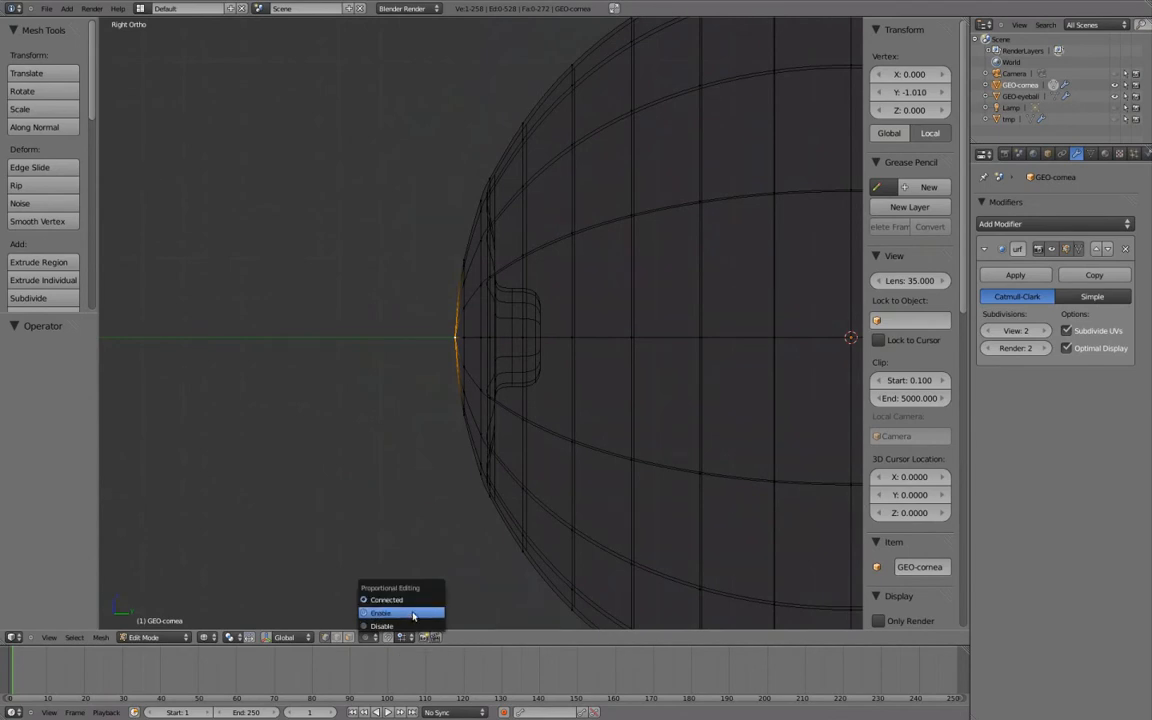
click(413, 614)
key(g)
scroll(470, 432, up, 2)
scroll(427, 433, down, 5)
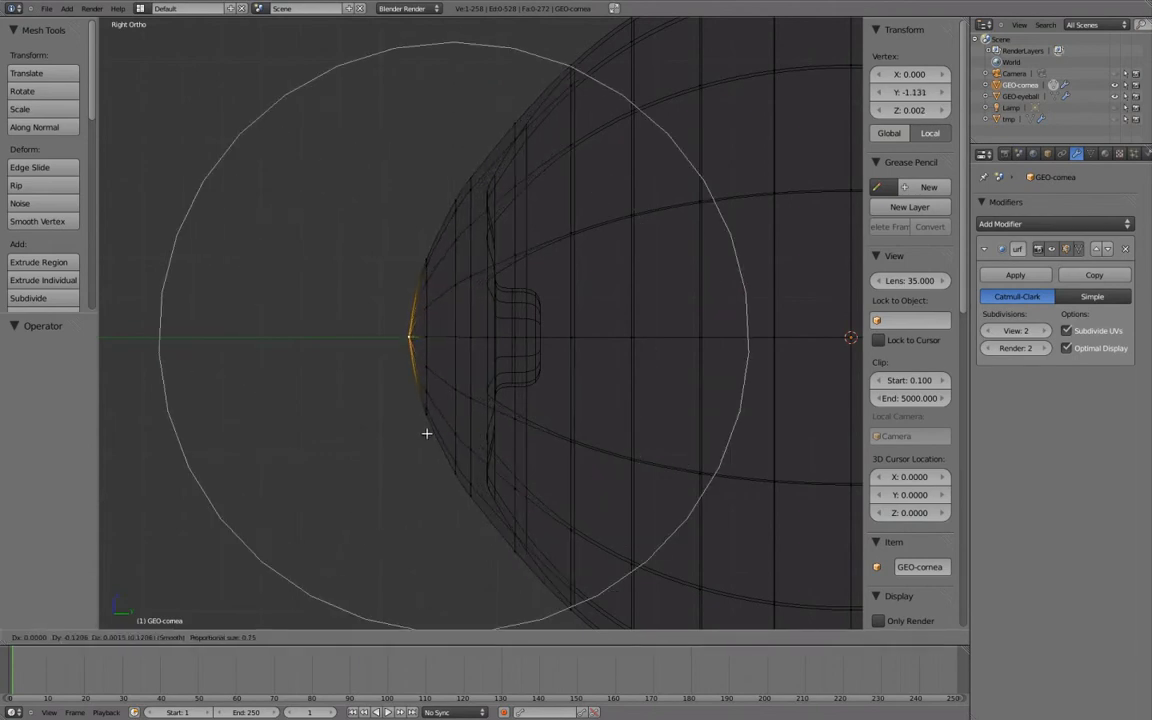
scroll(427, 433, up, 5)
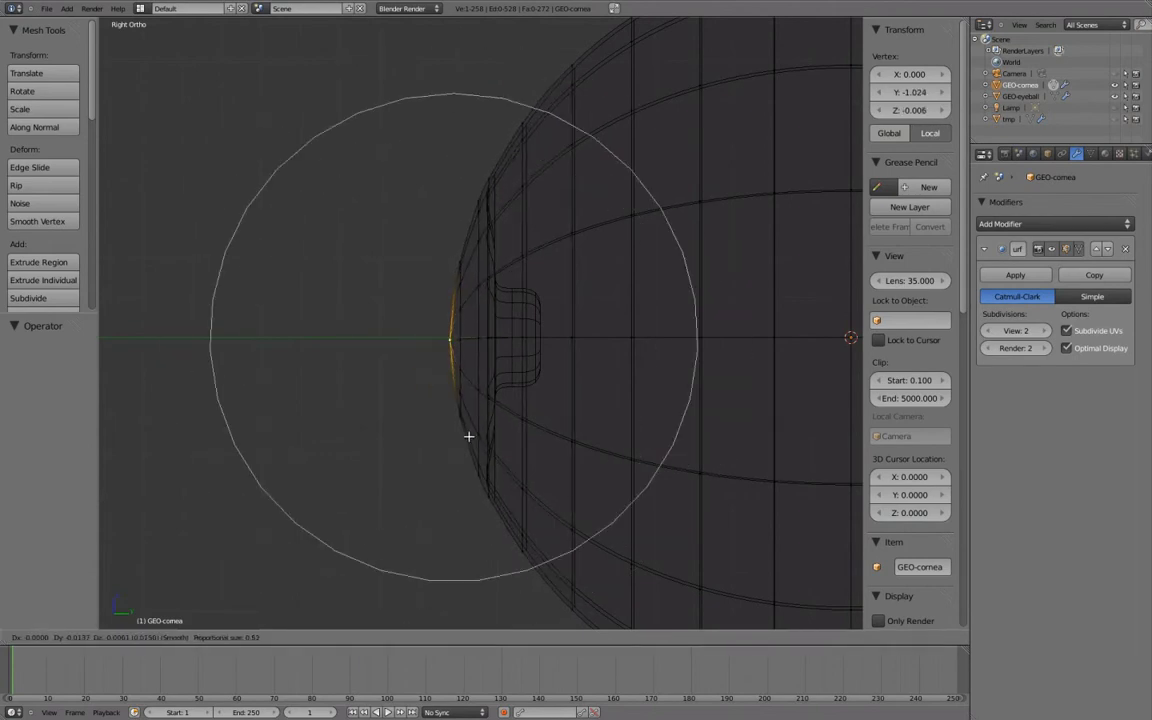
right_click(469, 436)
key(g)
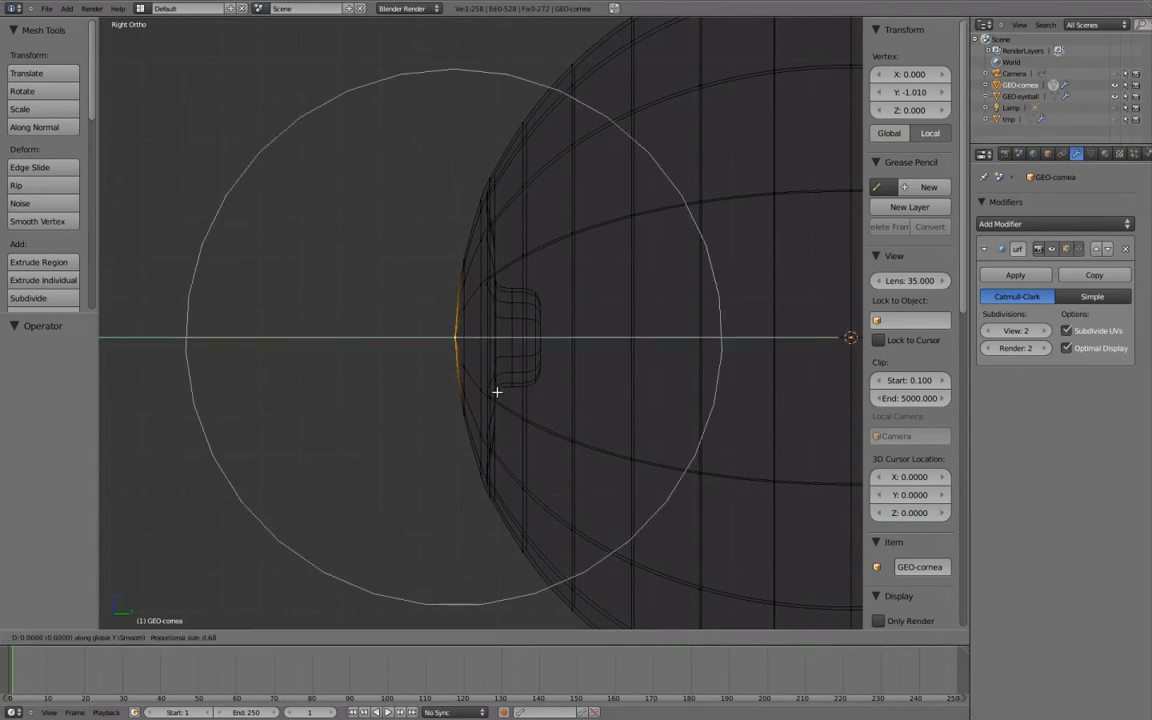
scroll(481, 391, up, 2)
scroll(476, 390, up, 1)
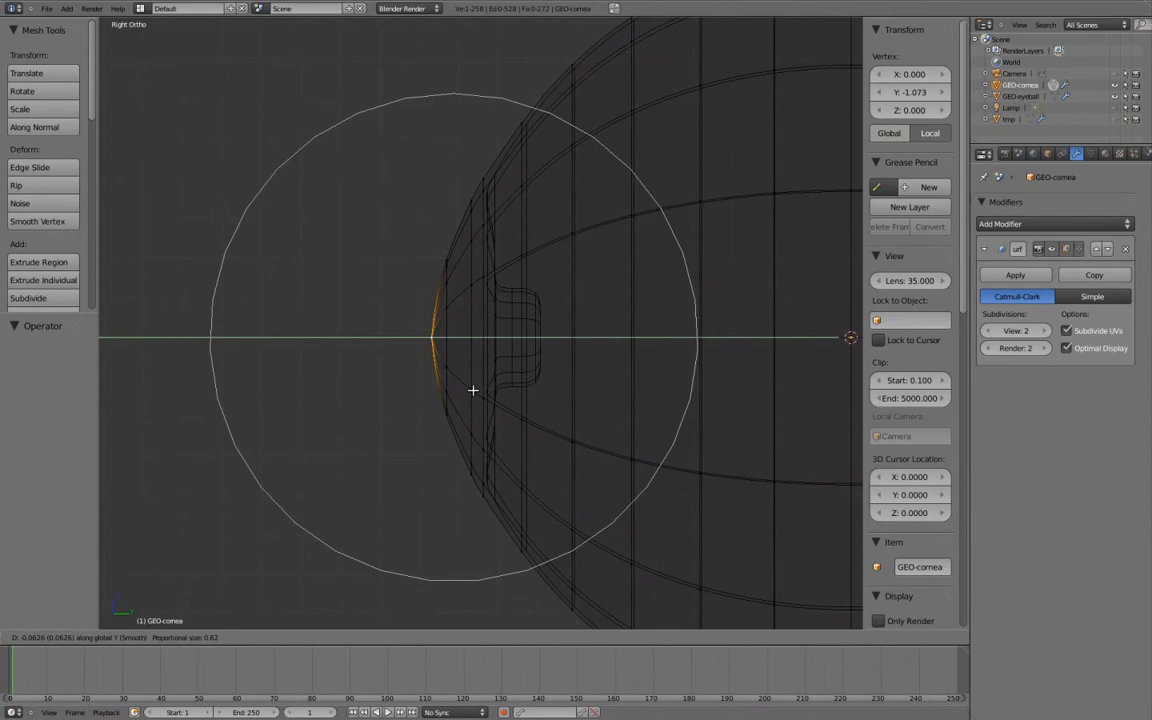
click(473, 390)
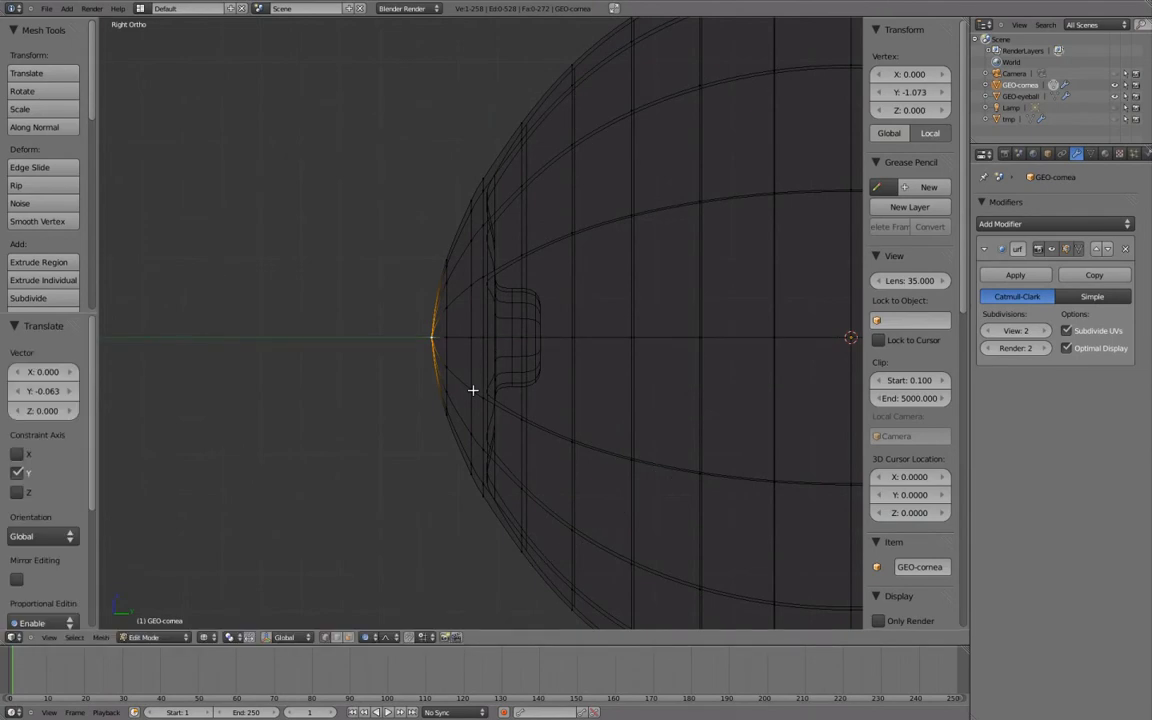
Try to turn off proportional editing, and examine the bulged cornea's smooth shading in object mode.
click(368, 637)
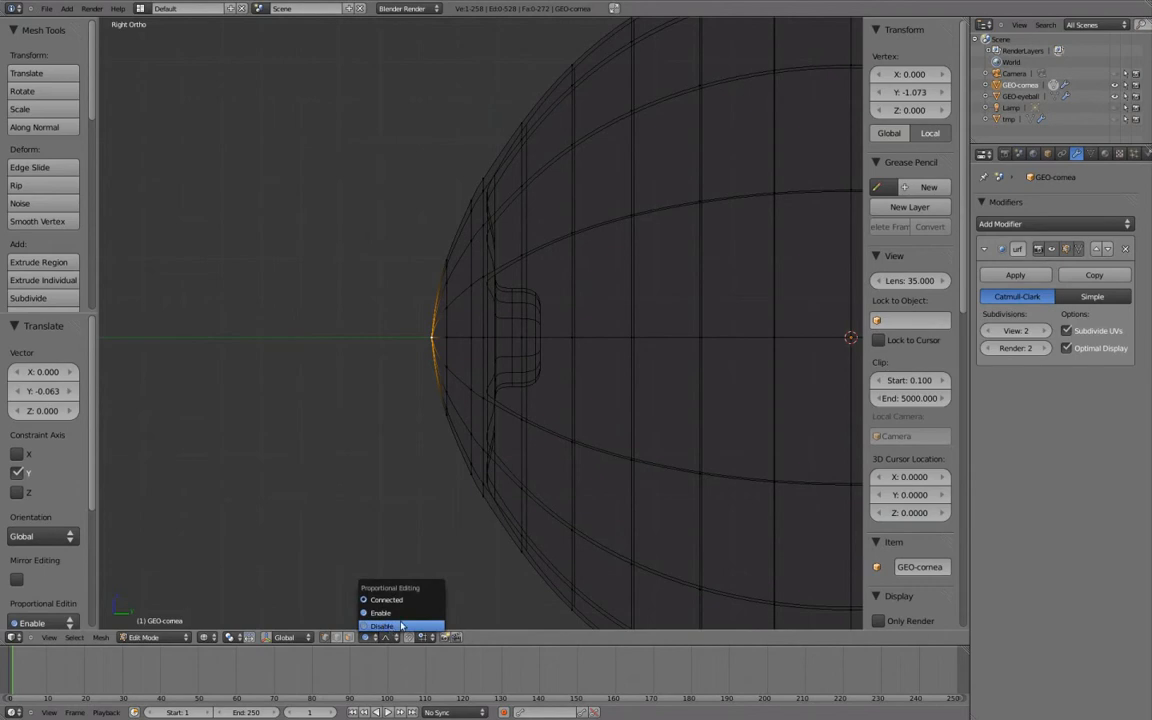
click(388, 627)
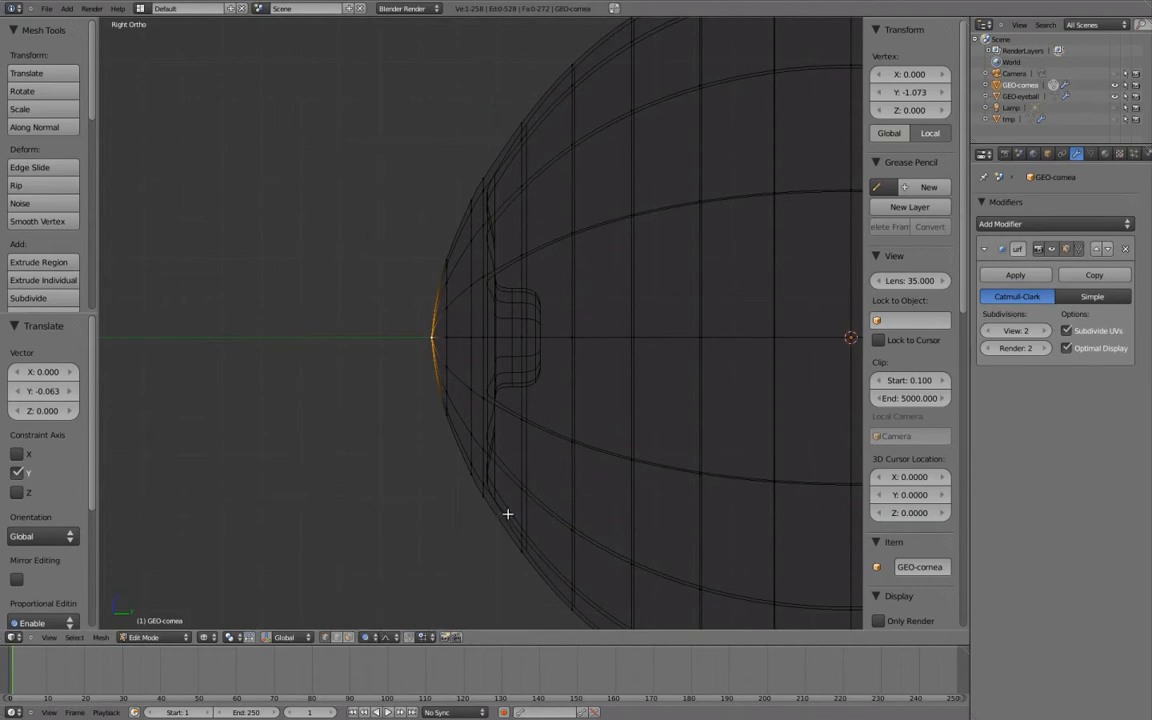
middle_drag(458, 311, 568, 327)
key(z)
key(Tab)
scroll(560, 330, down, 3)
middle_drag(499, 334, 496, 386)
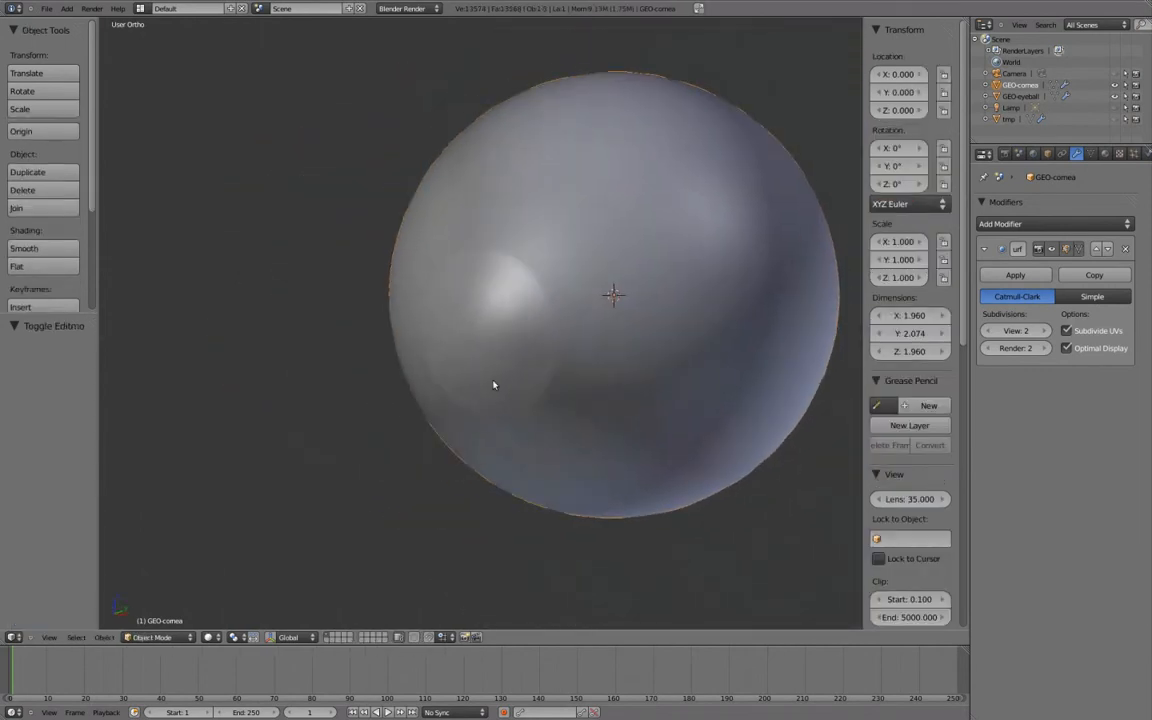
In edit mode, cut a new edge loop between the cornea's innermost front ring and the next loop outward.
scroll(488, 386, up, 3)
key(Tab)
key(a)
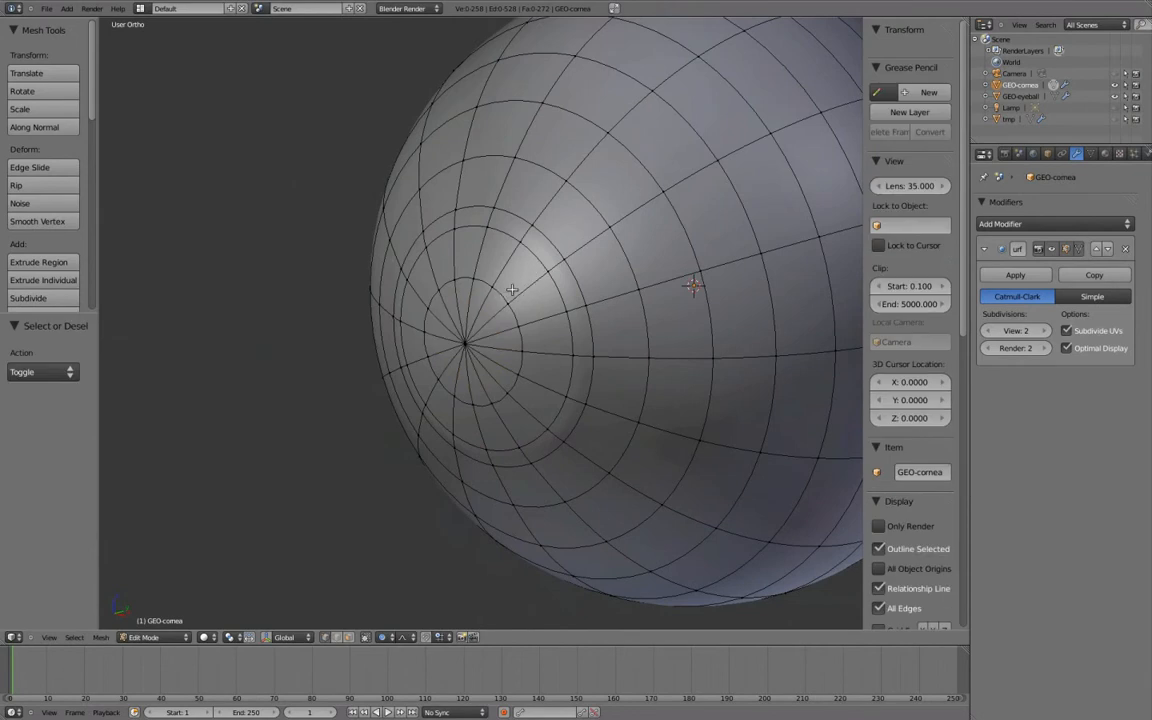
key(ctrl+r)
click(512, 290)
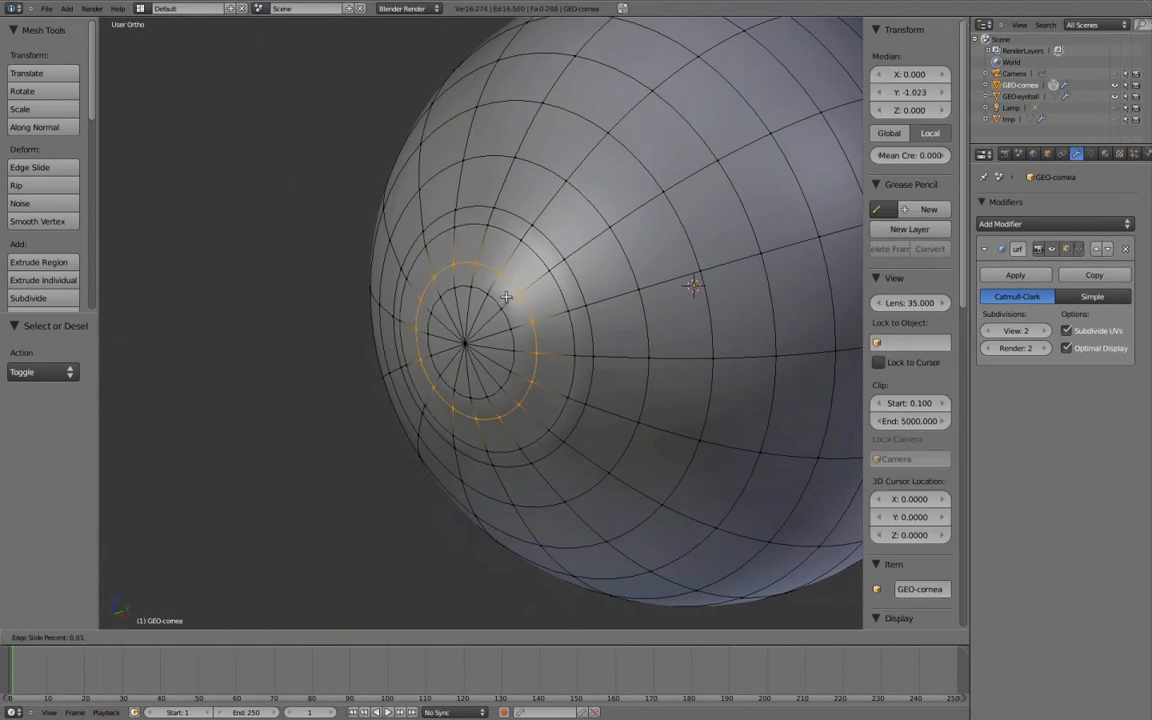
click(500, 301)
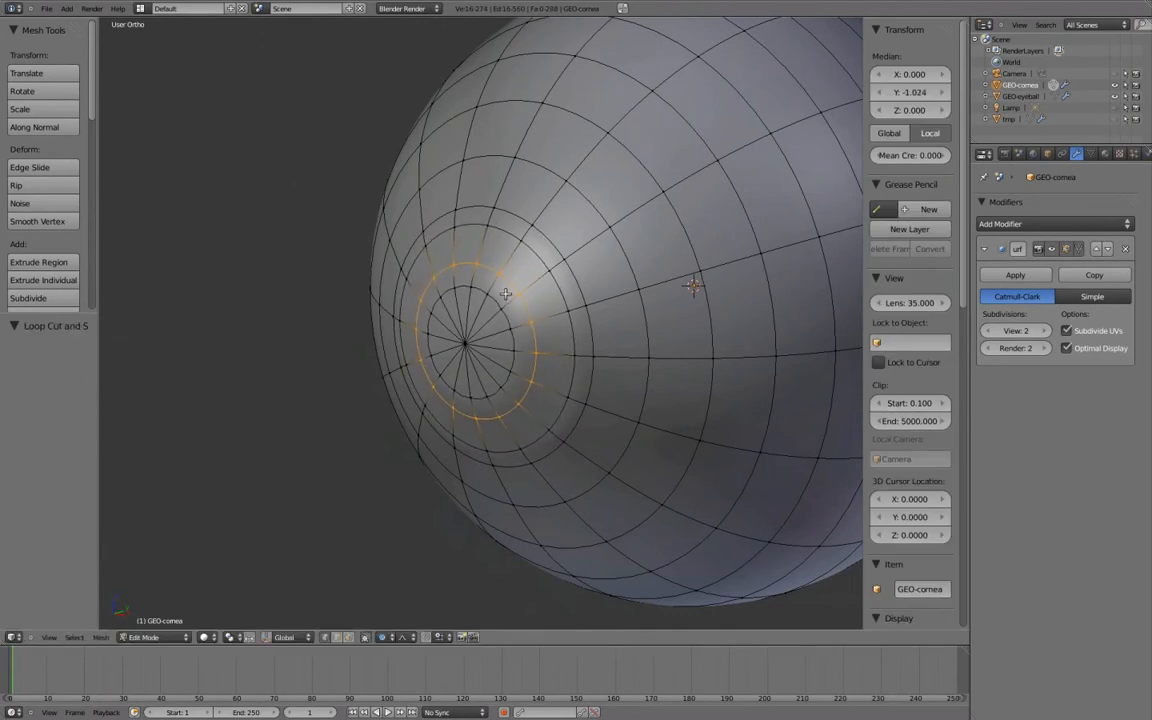
With proportional editing off, select the innermost front ring and its pole vertex and scale them down to about 0.118.
key(a)
alt+click(447, 273)
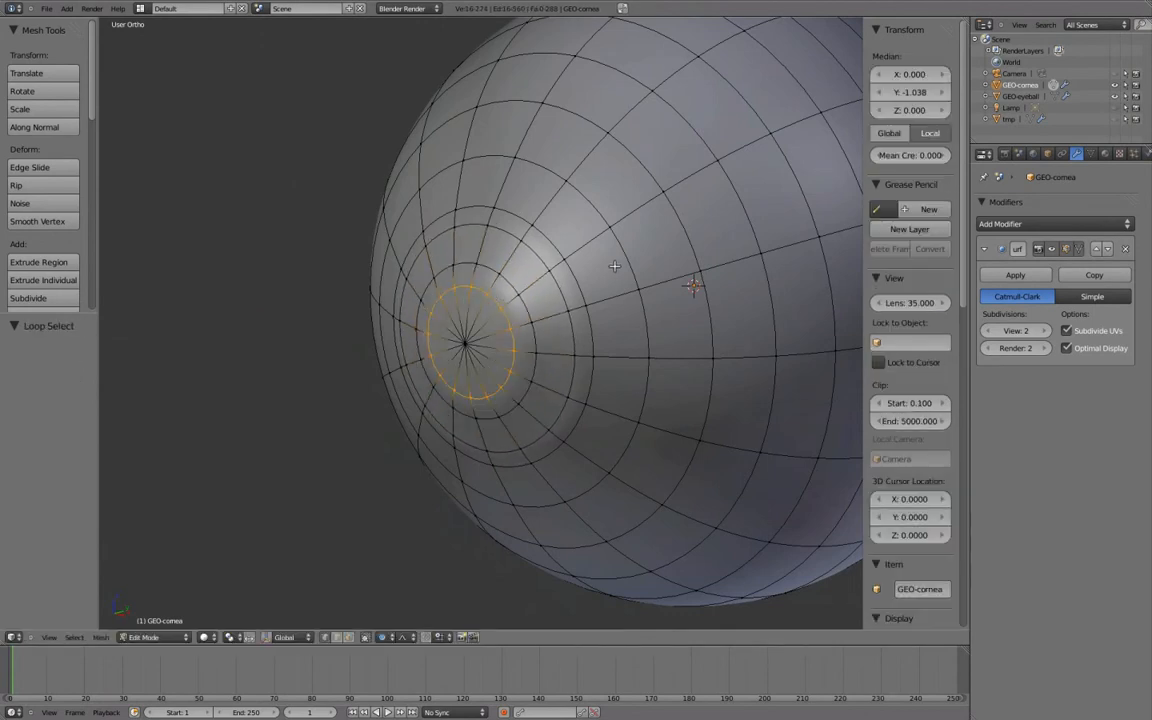
key(s)
click(580, 283)
key(s)
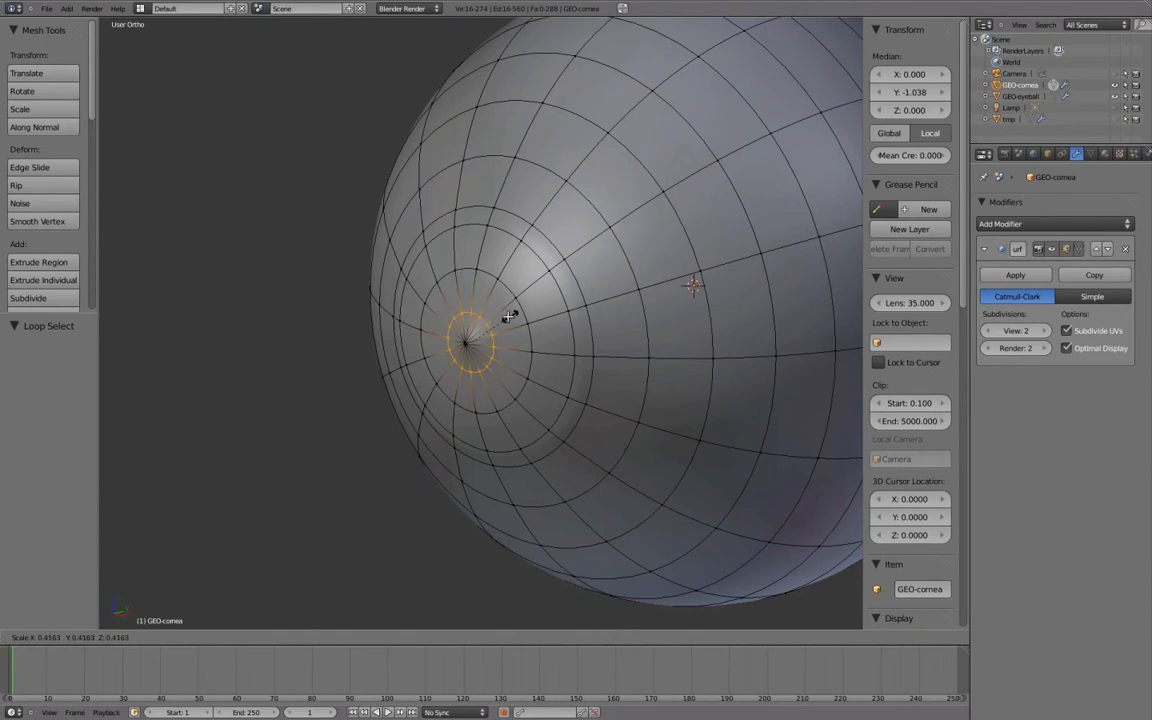
right_click(502, 318)
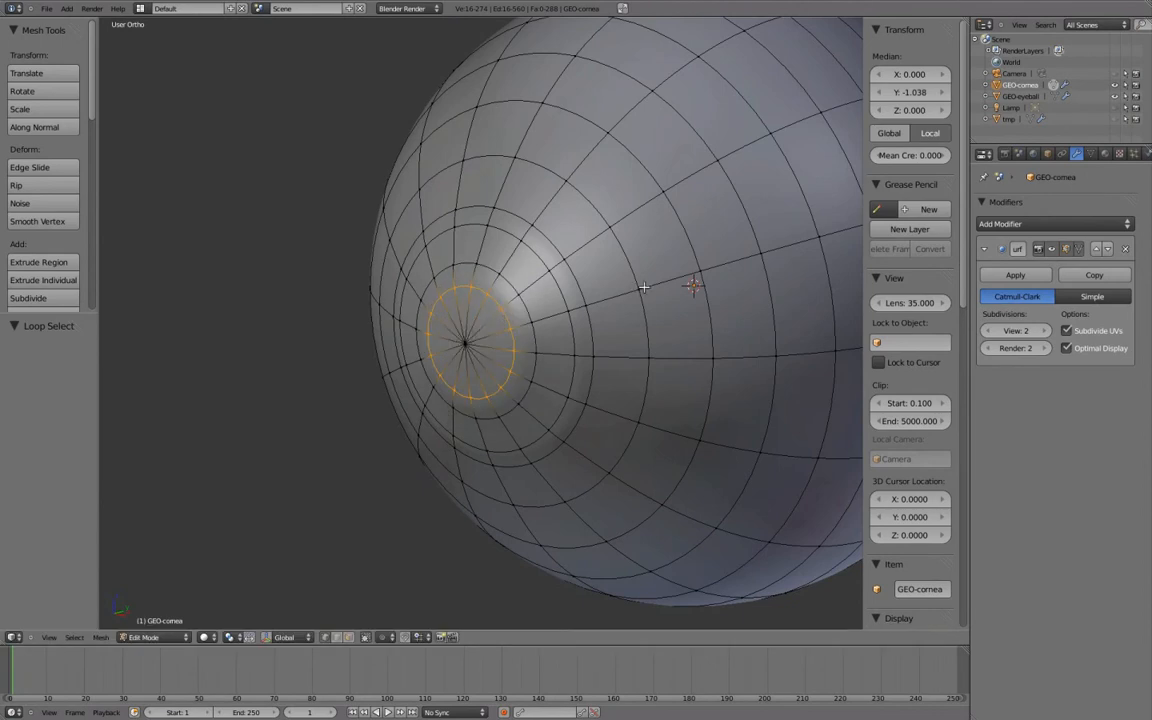
key(s)
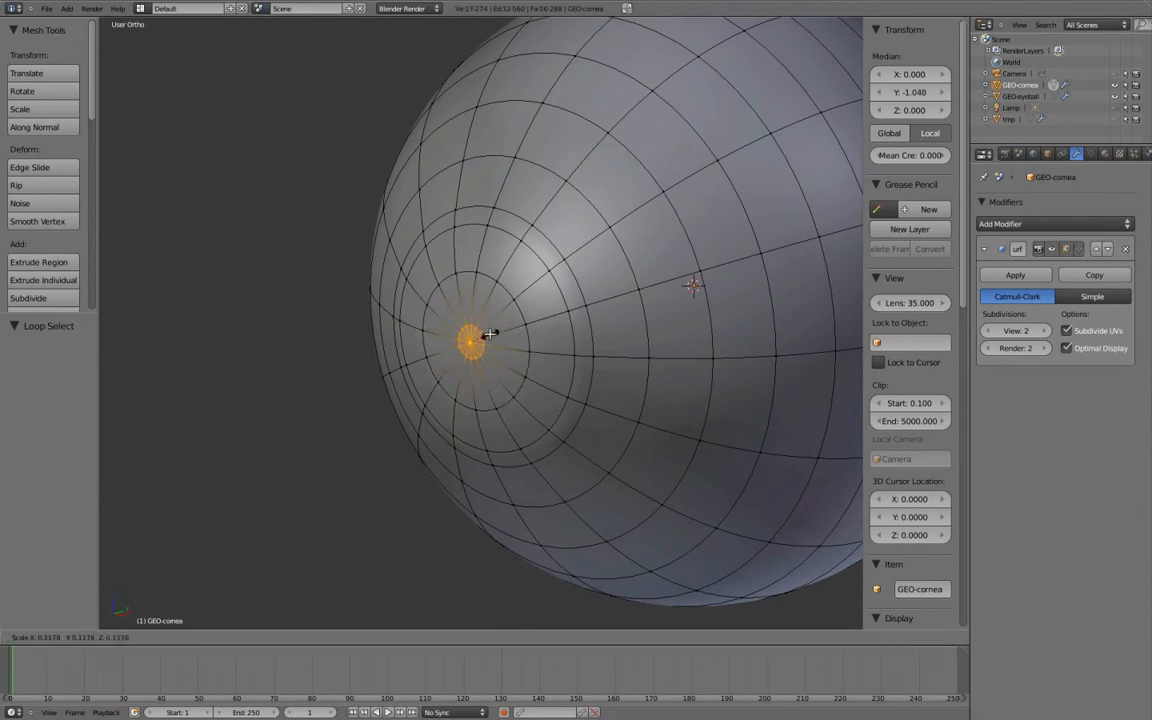
click(488, 330)
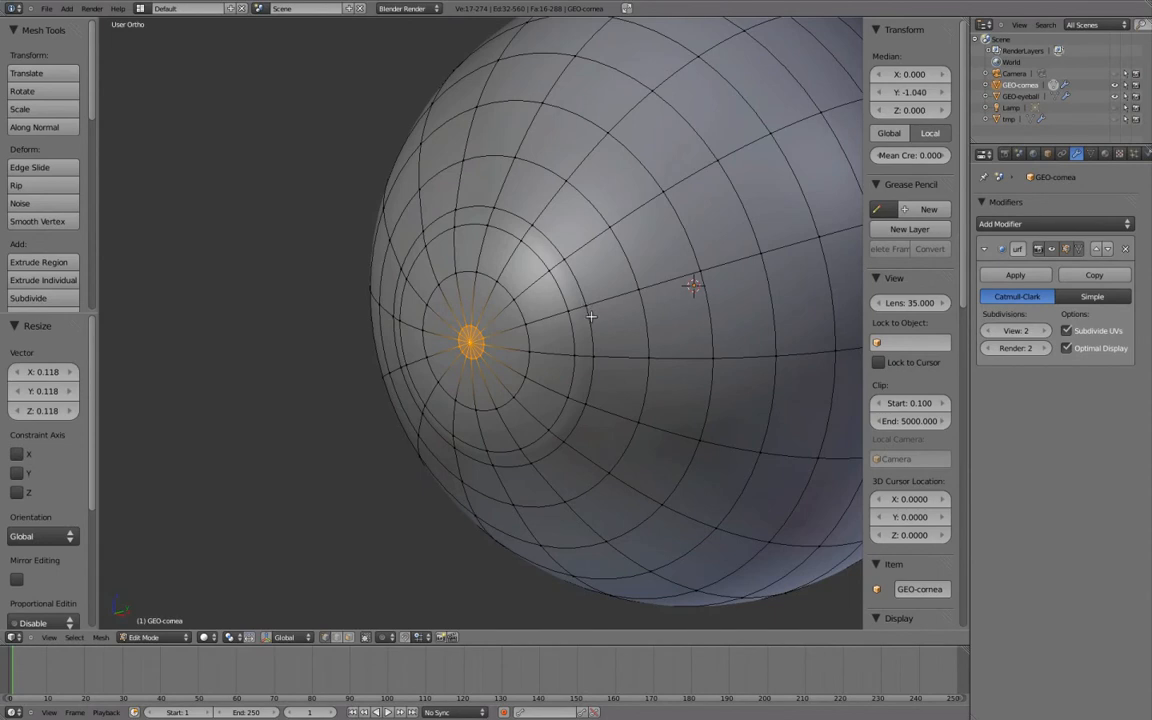
shift+middle_drag(595, 314, 609, 314)
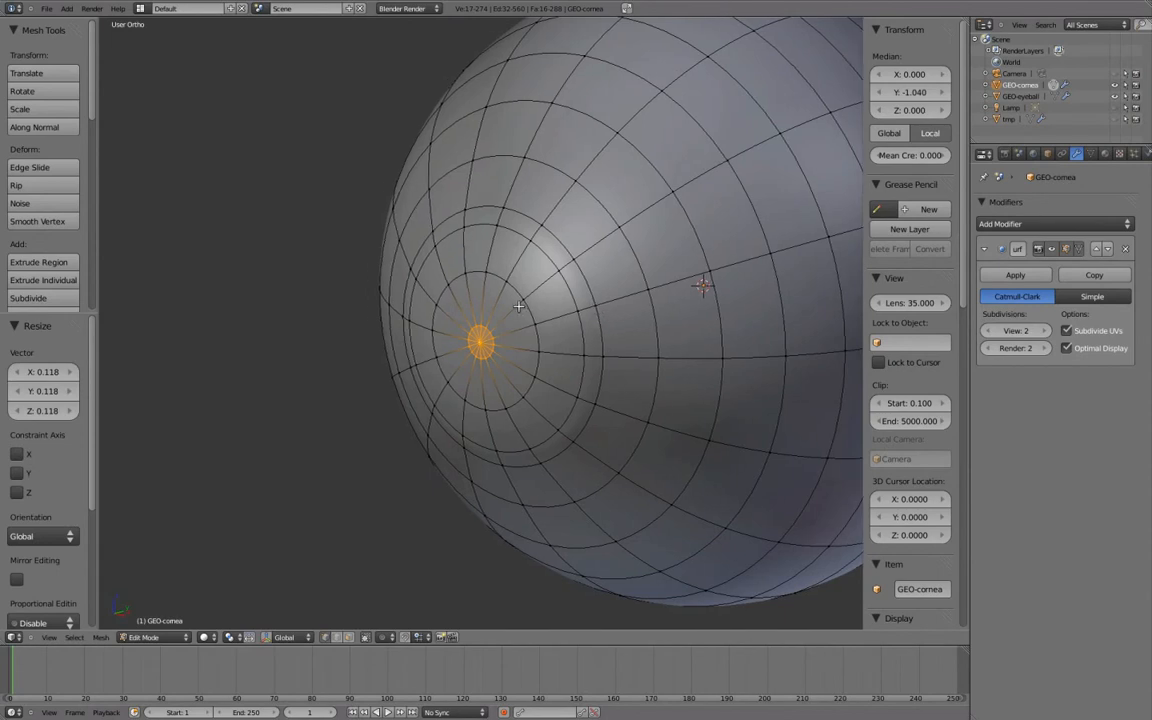
Select the ring around the cornea's front pole cap, scale it to about 0.638, and move it -0.012 along Y.
key(a)
alt+right_click(467, 270)
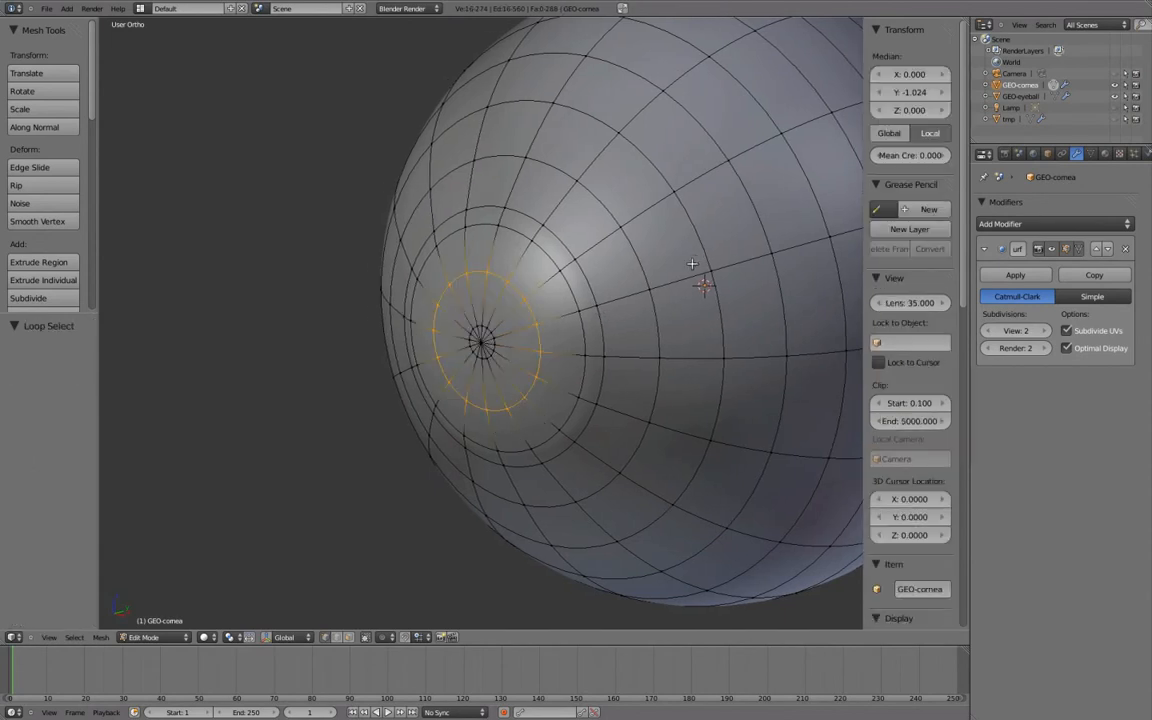
key(s)
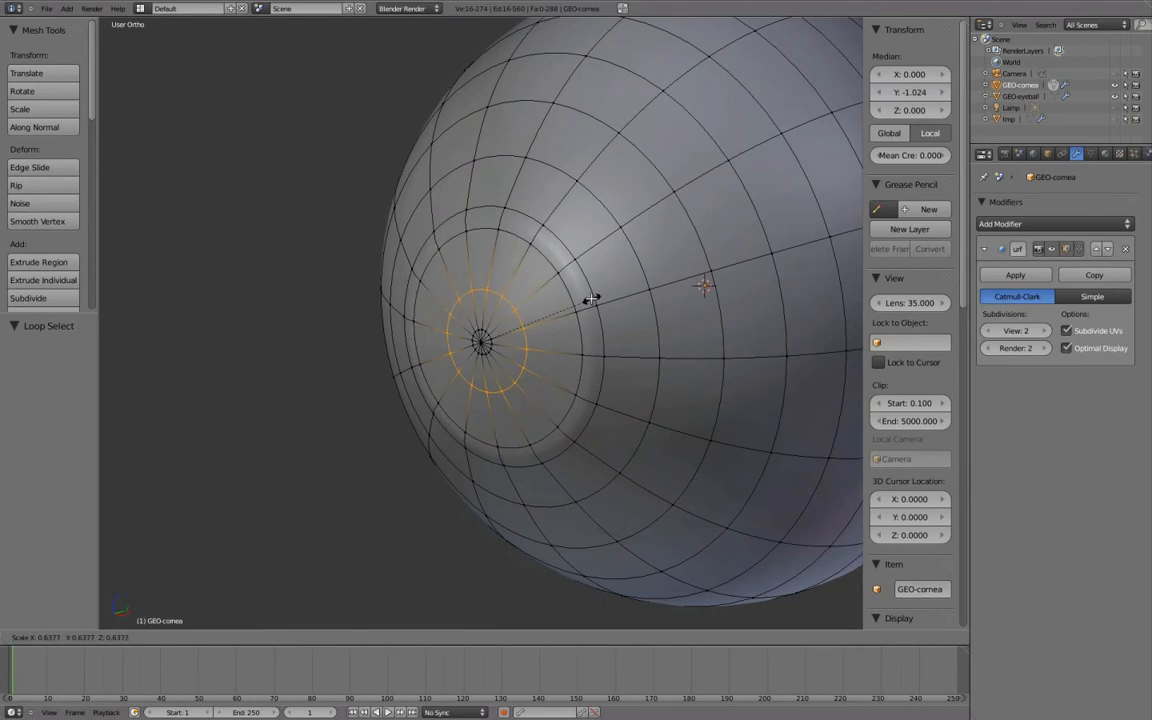
click(596, 295)
key(g)
key(y)
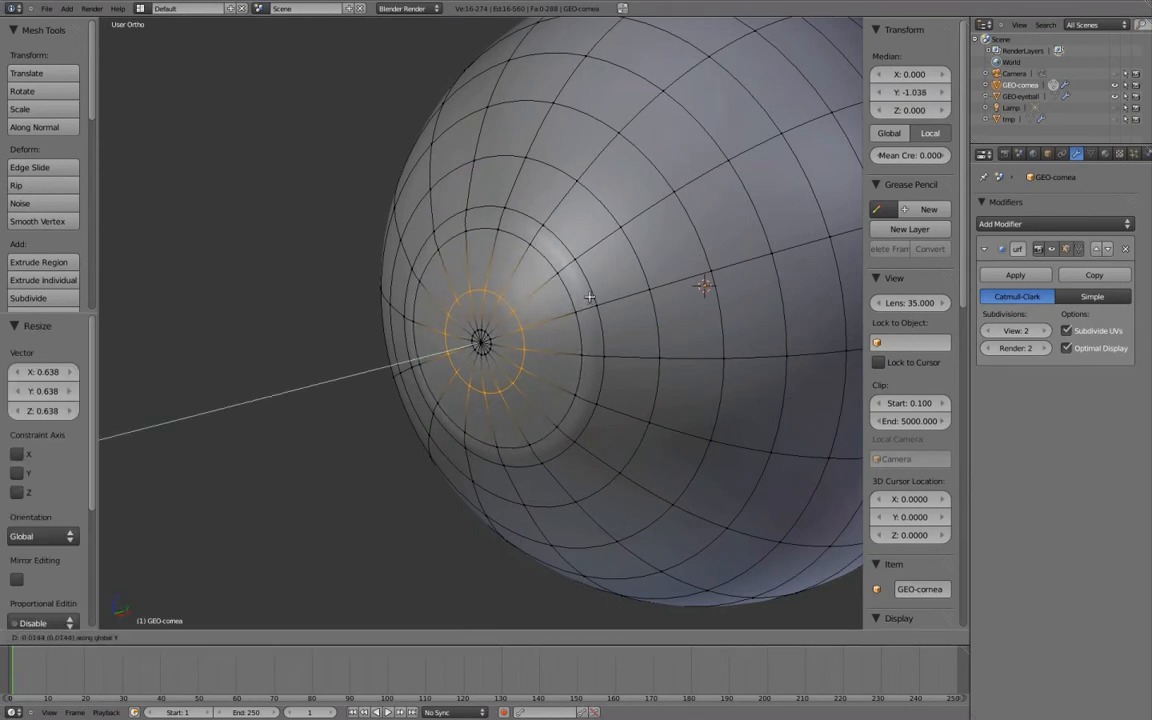
click(590, 297)
Cut a centred edge loop just outside that ring and scale the new loop up to about 1.2.
key(ctrl+r)
click(522, 273)
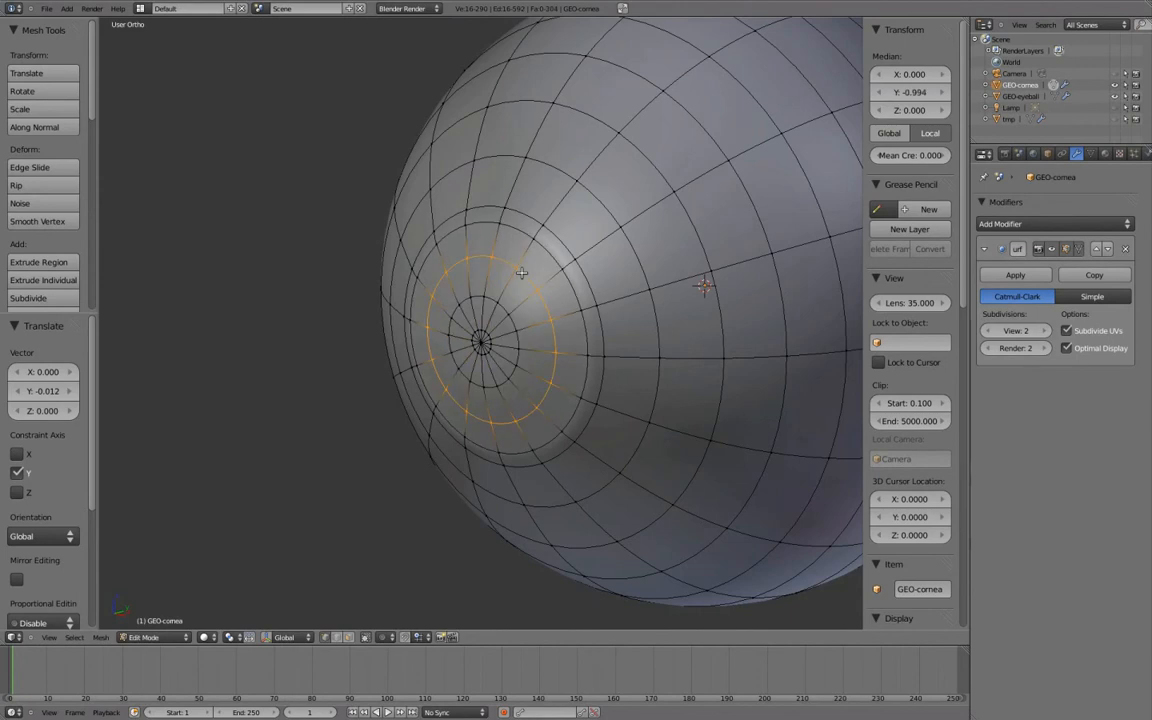
click(522, 273)
middle_drag(657, 333, 586, 329)
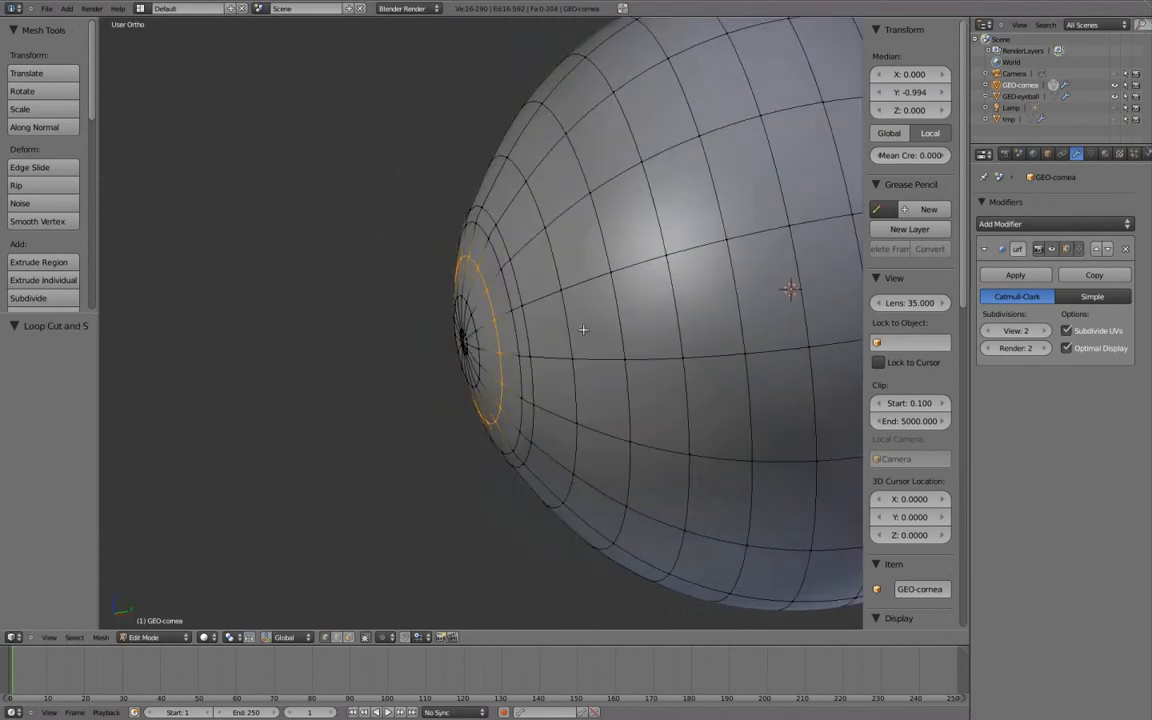
key(KP_3)
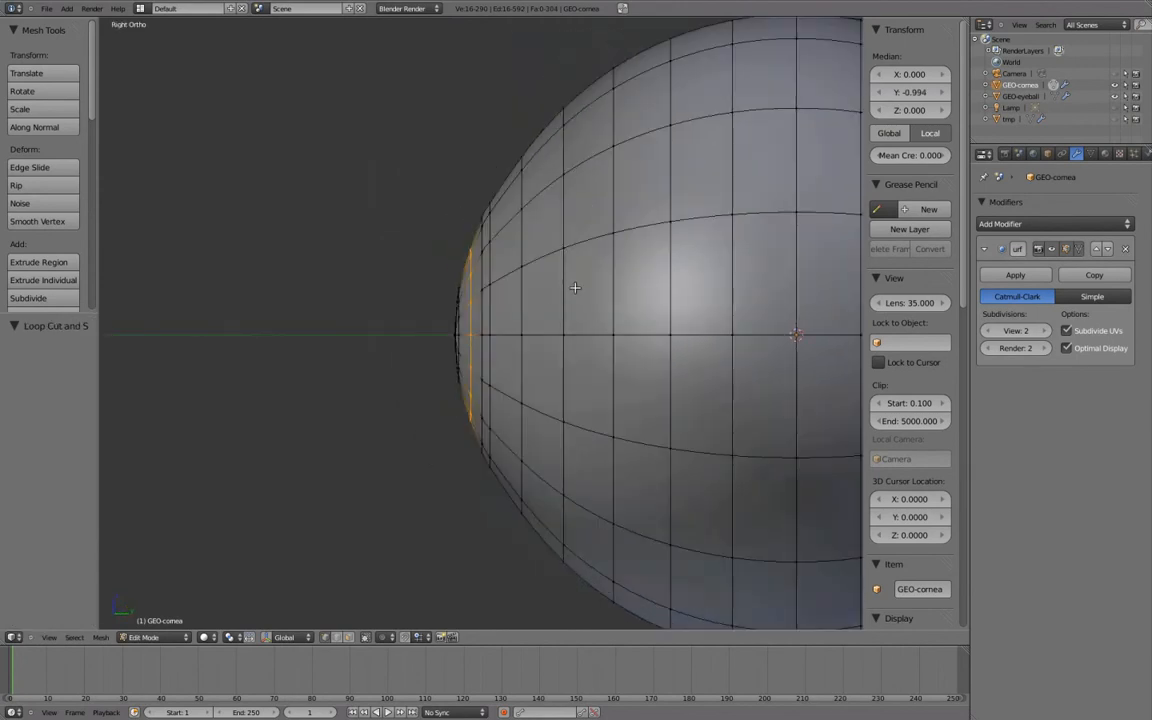
key(s)
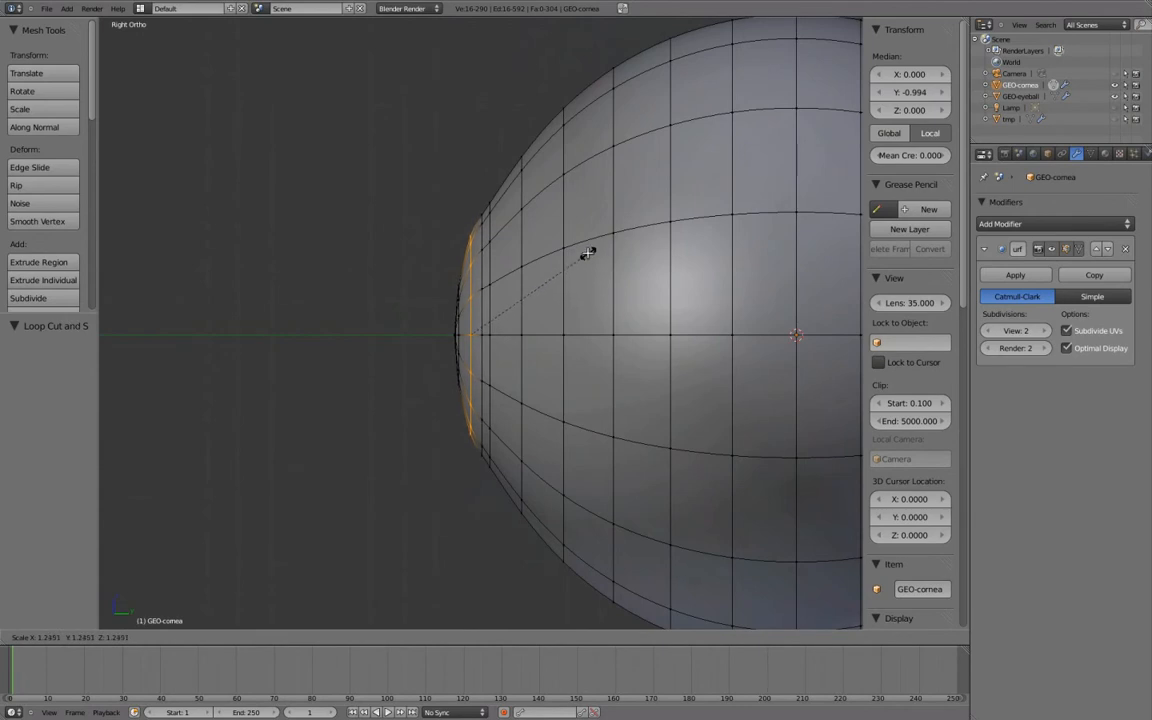
click(585, 259)
In wireframe side view, select the pole vertex and the two innermost front rings and move them about -0.026 along Y.
key(z)
key(a)
key(b)
drag(404, 250, 462, 410)
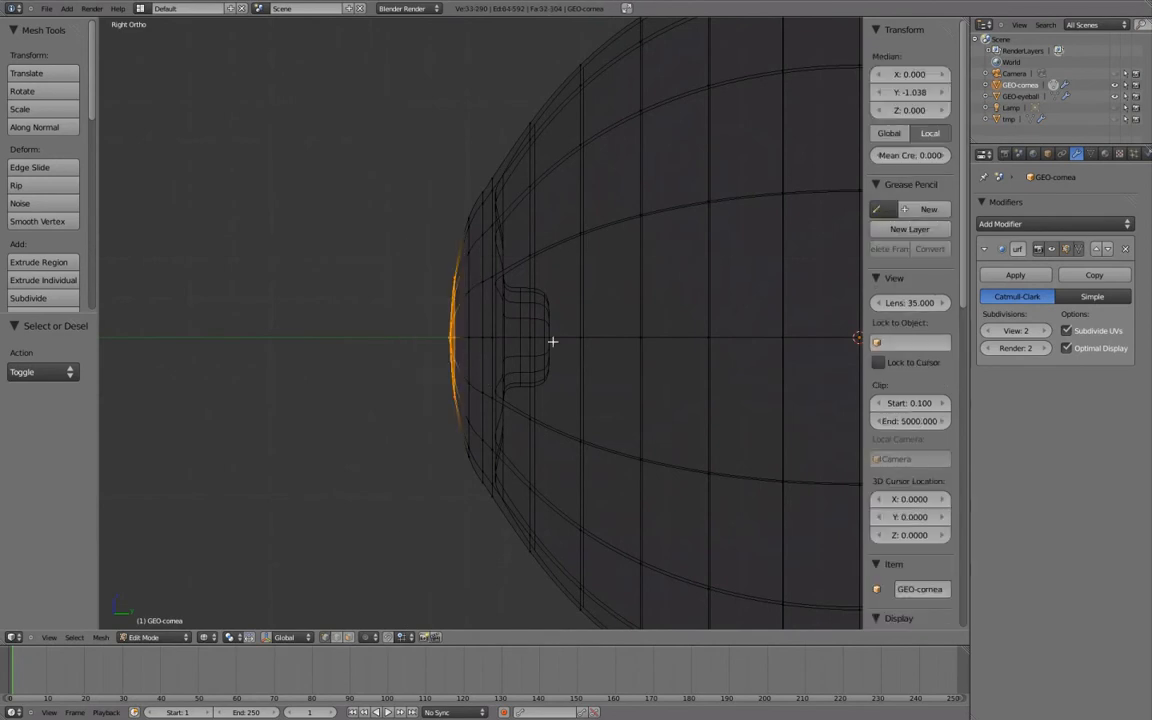
key(g)
key(y)
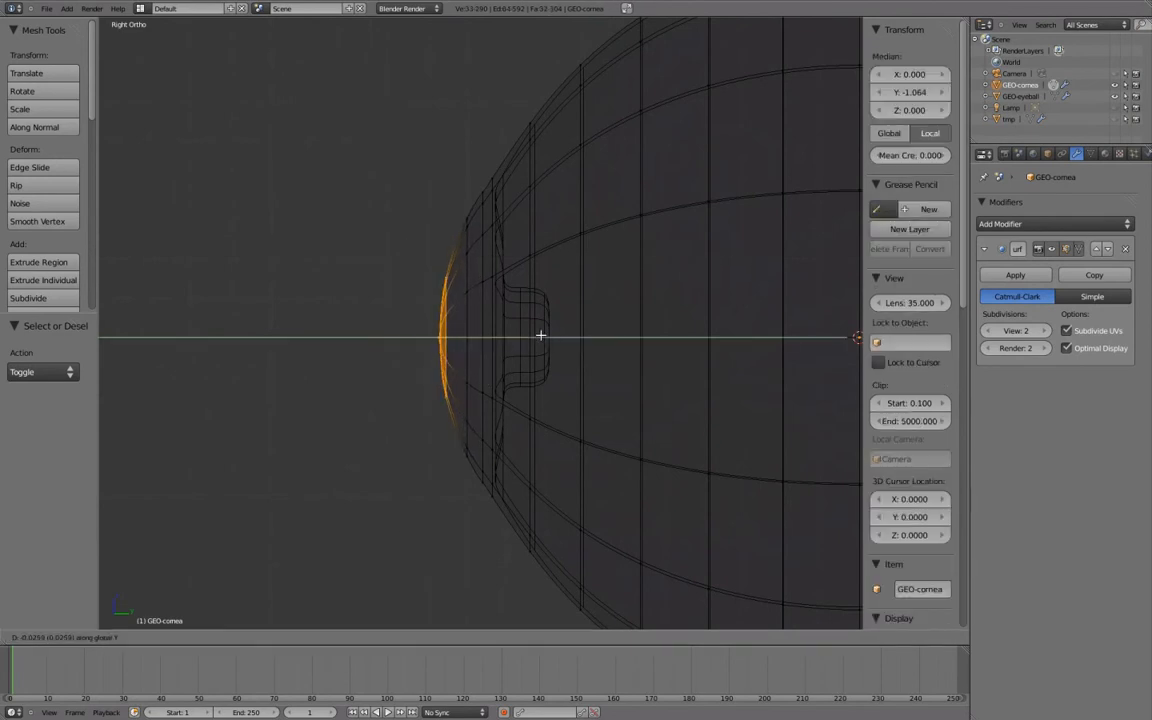
click(540, 335)
In solid view, edge-slide the third ring from the front pole by about 0.31, scale it up slightly, and check it in object mode.
key(z)
mouse_move(468, 311)
middle_down()
mouse_move(746, 337)
mouse_move(695, 293)
mouse_move(581, 312)
mouse_move(552, 262)
mouse_move(689, 319)
mouse_move(618, 303)
middle_up()
key(a)
alt+right_click(599, 232)
key(ctrl+e)
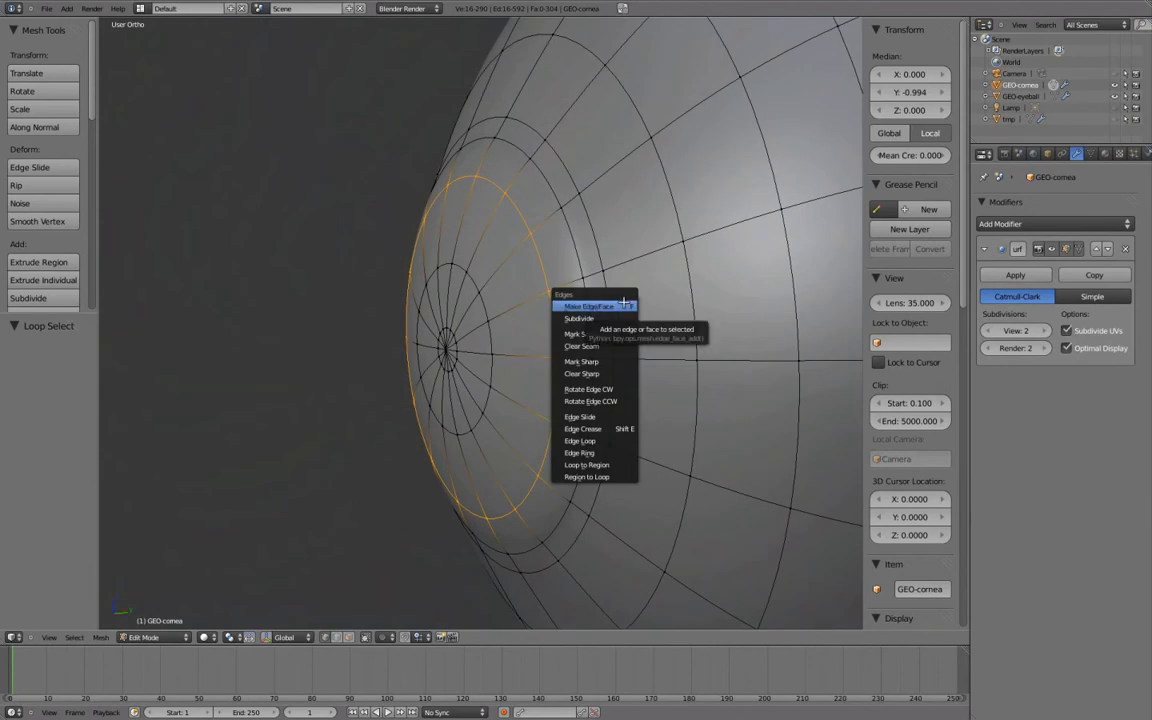
click(630, 415)
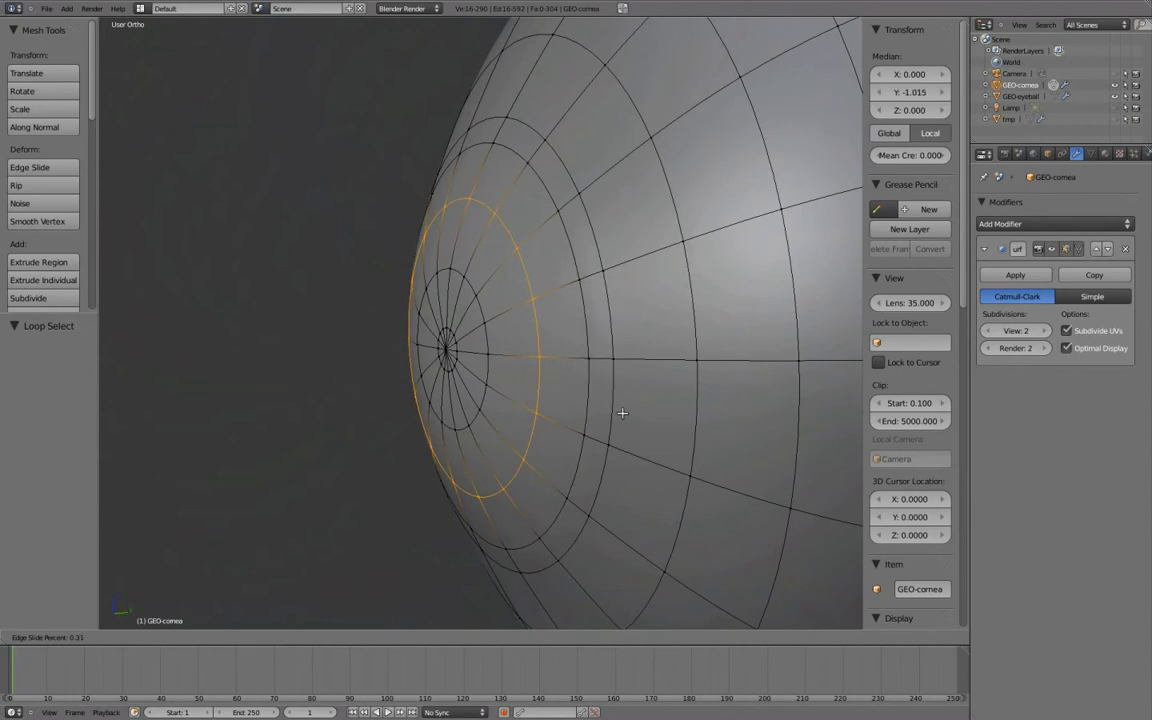
click(622, 413)
key(s)
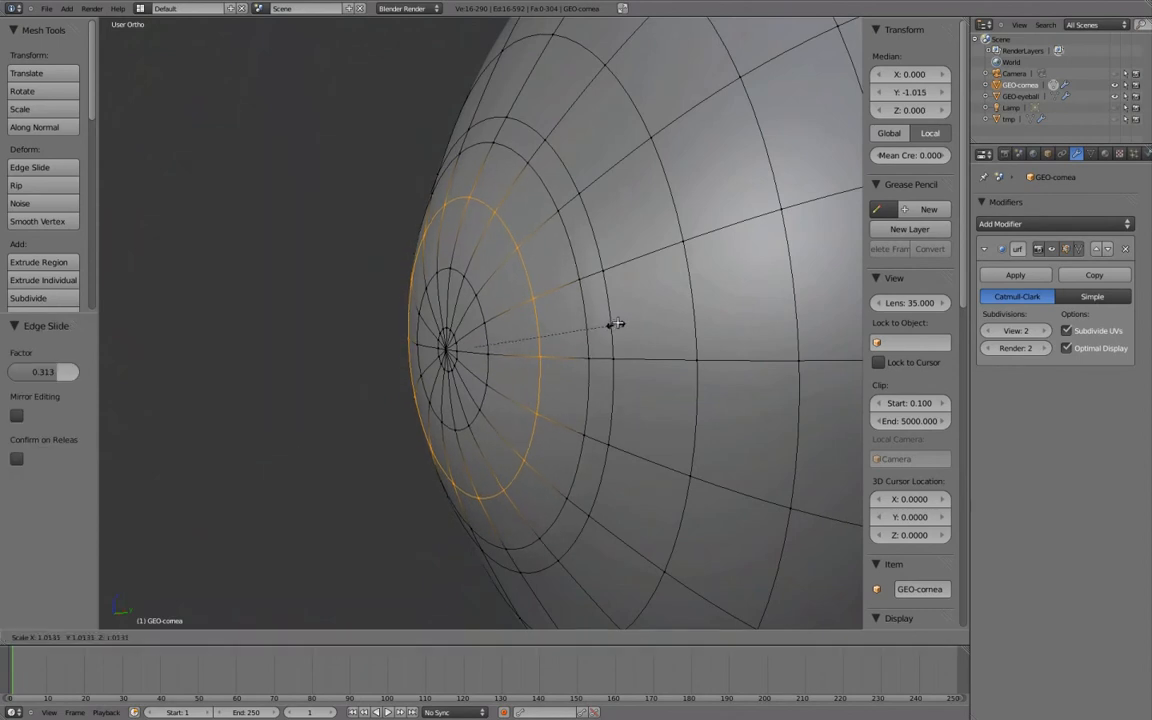
click(625, 320)
key(Tab)
middle_drag(625, 324, 611, 345)
In edit mode, select the front pole vertex with the innermost ring, maximize the viewport, and flatten them by scaling Y to 0.
key(Tab)
scroll(583, 348, up, 6)
right_click(618, 372)
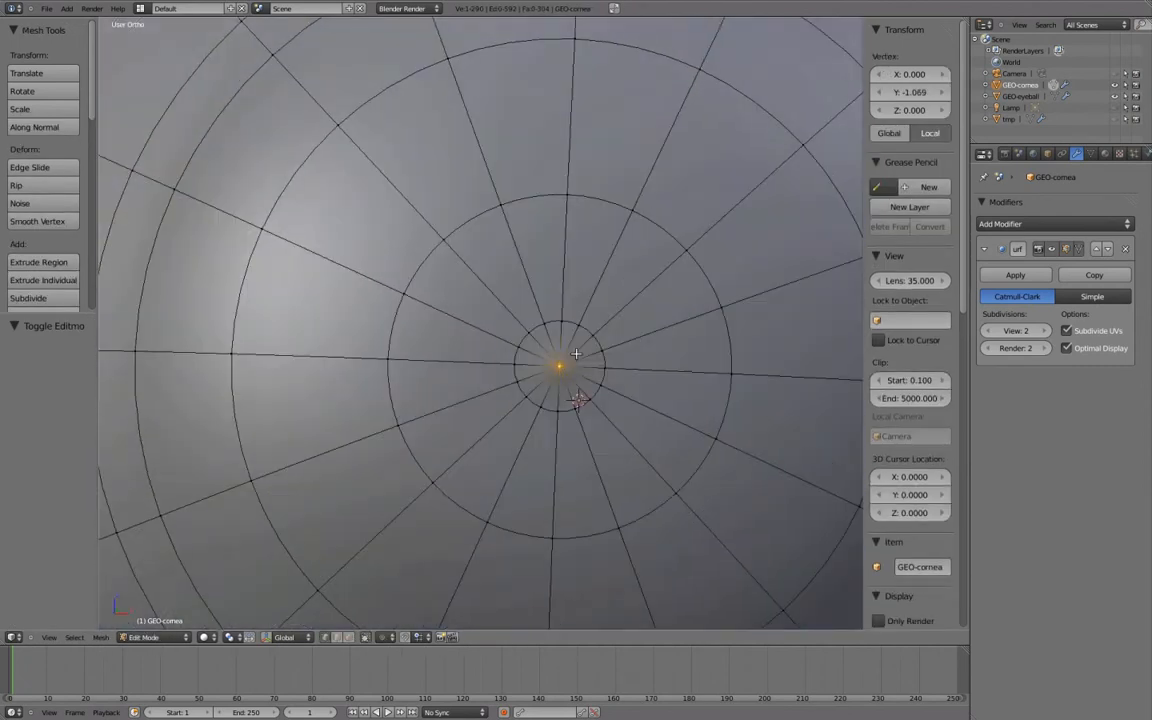
middle_drag(540, 315, 612, 342)
alt+shift+right_click(578, 280)
scroll(636, 268, down, 4)
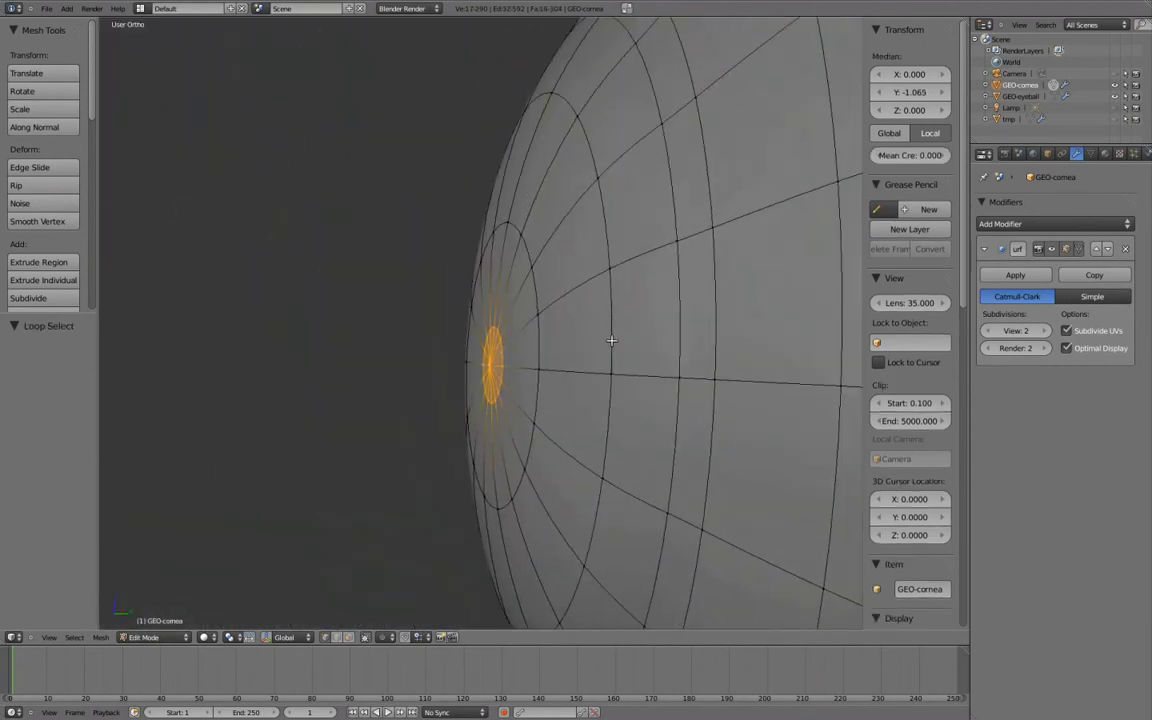
key(shift+space)
shift+middle_drag(697, 334, 640, 253)
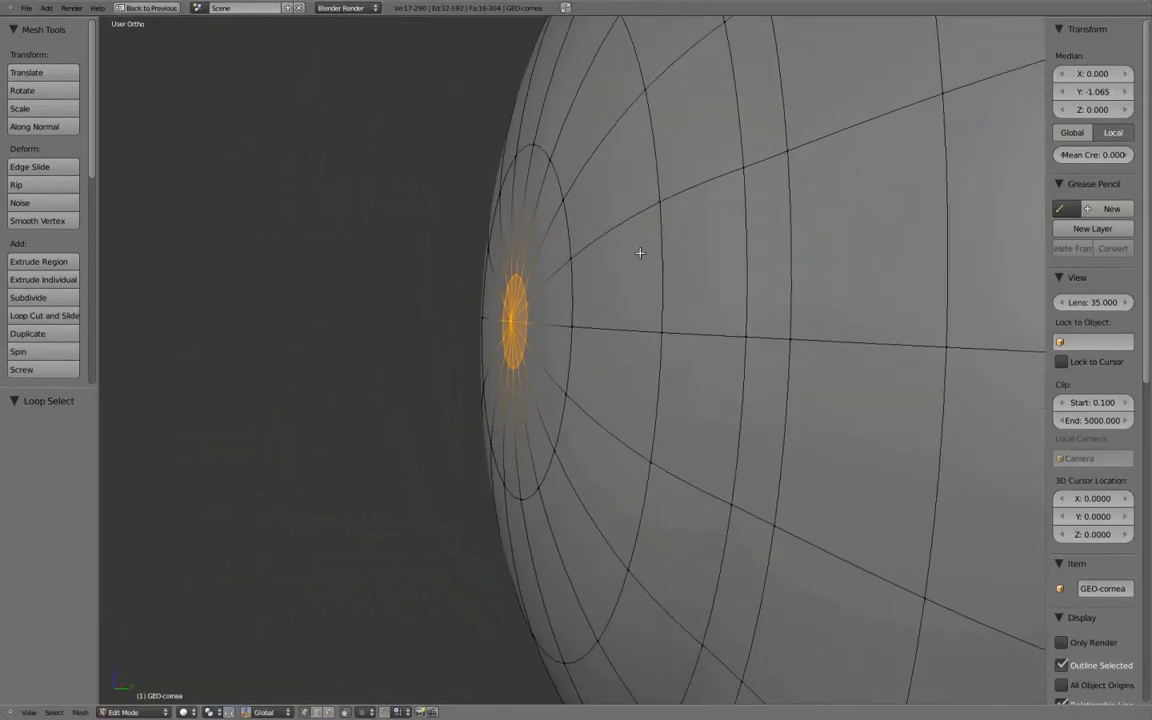
key(s)
key(y)
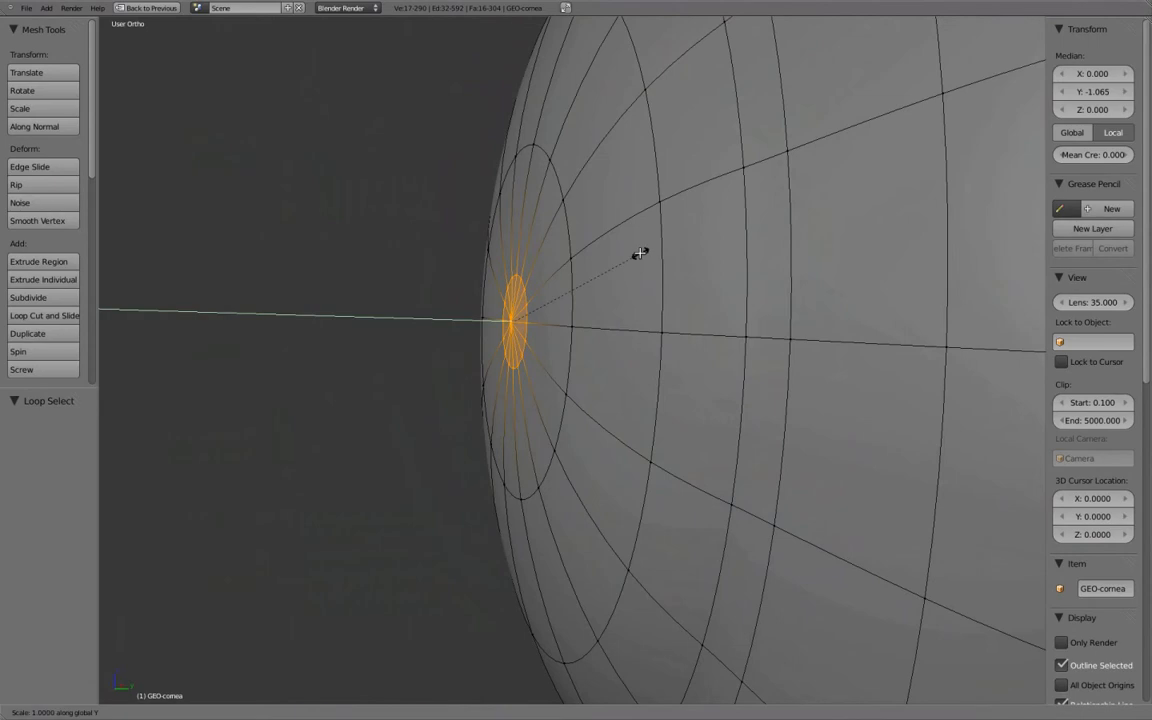
key(0)
key(Return)
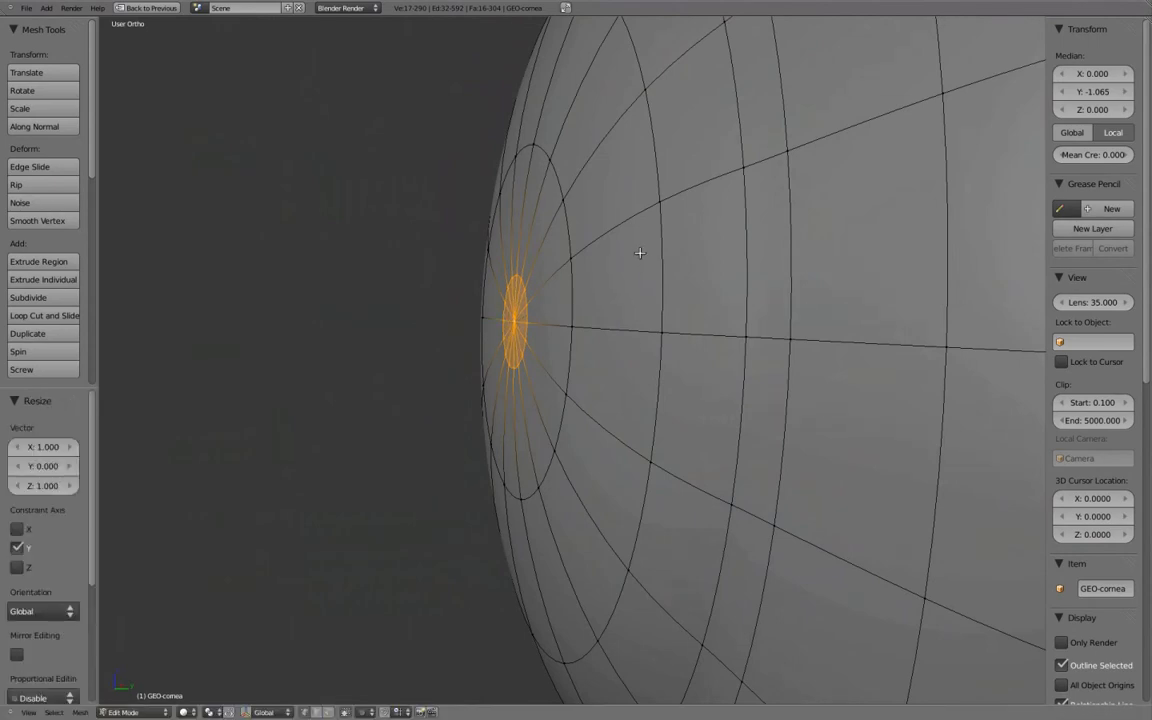
Examine the flattened pole cap and the cornea's smooth shading from several angles in object mode.
middle_drag(586, 331, 643, 370)
key(a)
middle_drag(591, 337, 697, 322)
key(Tab)
scroll(694, 342, down, 4)
middle_drag(815, 405, 560, 347)
shift+middle_drag(715, 354, 630, 334)
scroll(579, 342, up, 2)
scroll(630, 334, down, 1)
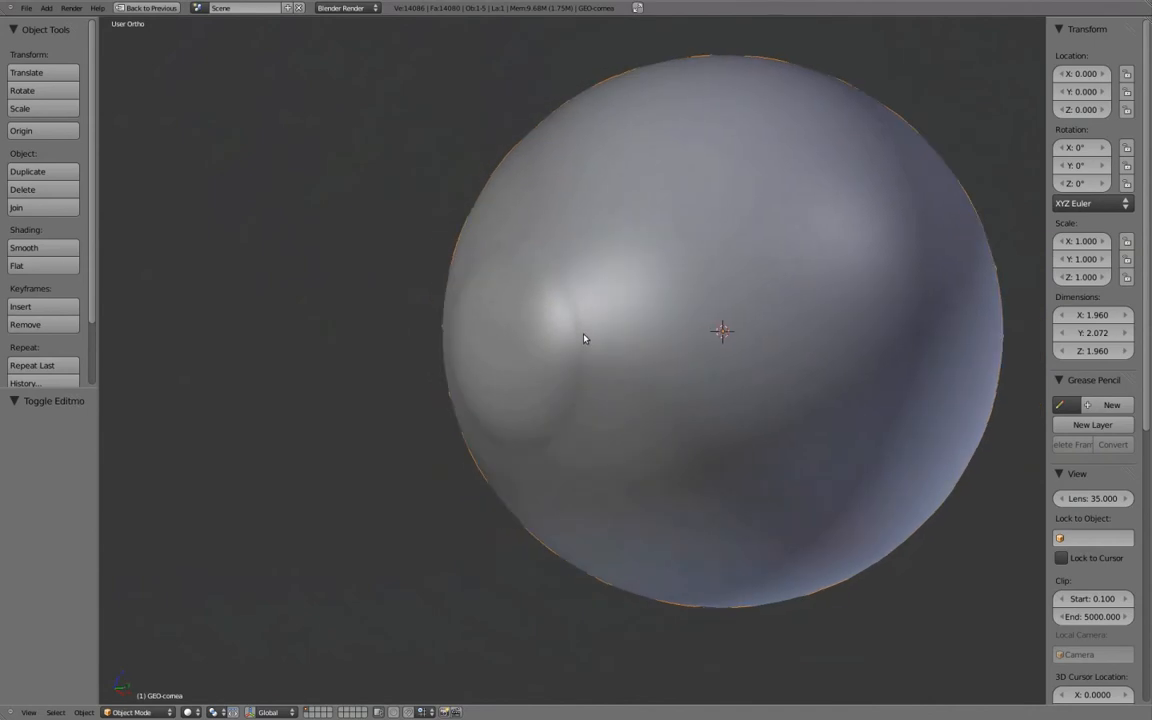
Inspect the cornea bulge against the eyeball's recessed iris in wireframe from the side and front.
key(z)
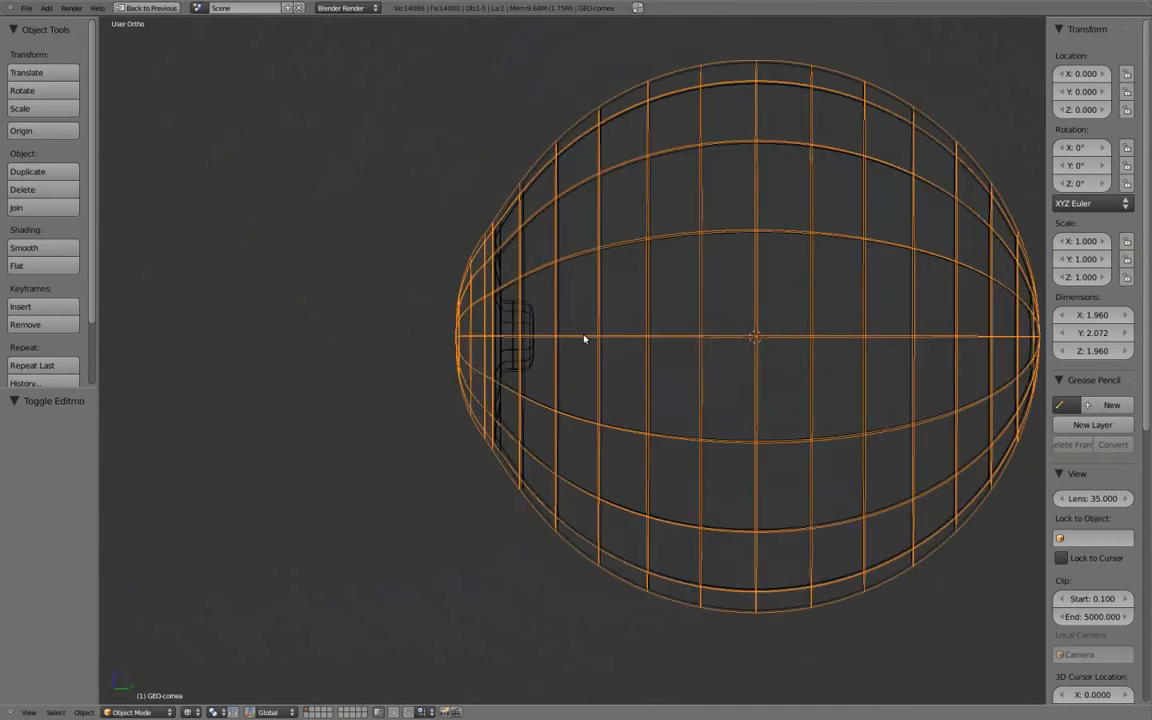
key(KP_3)
scroll(563, 342, up, 3)
shift+middle_drag(563, 342, 566, 409)
scroll(566, 409, down, 2)
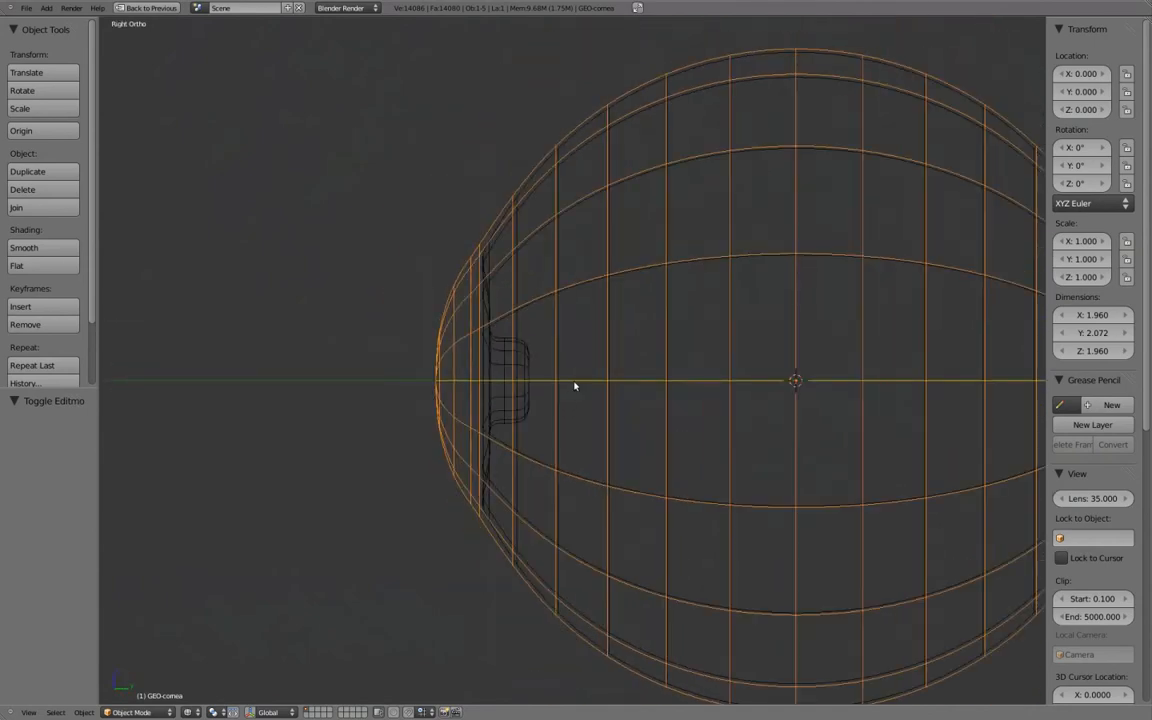
scroll(575, 386, down, 2)
middle_drag(548, 357, 684, 369)
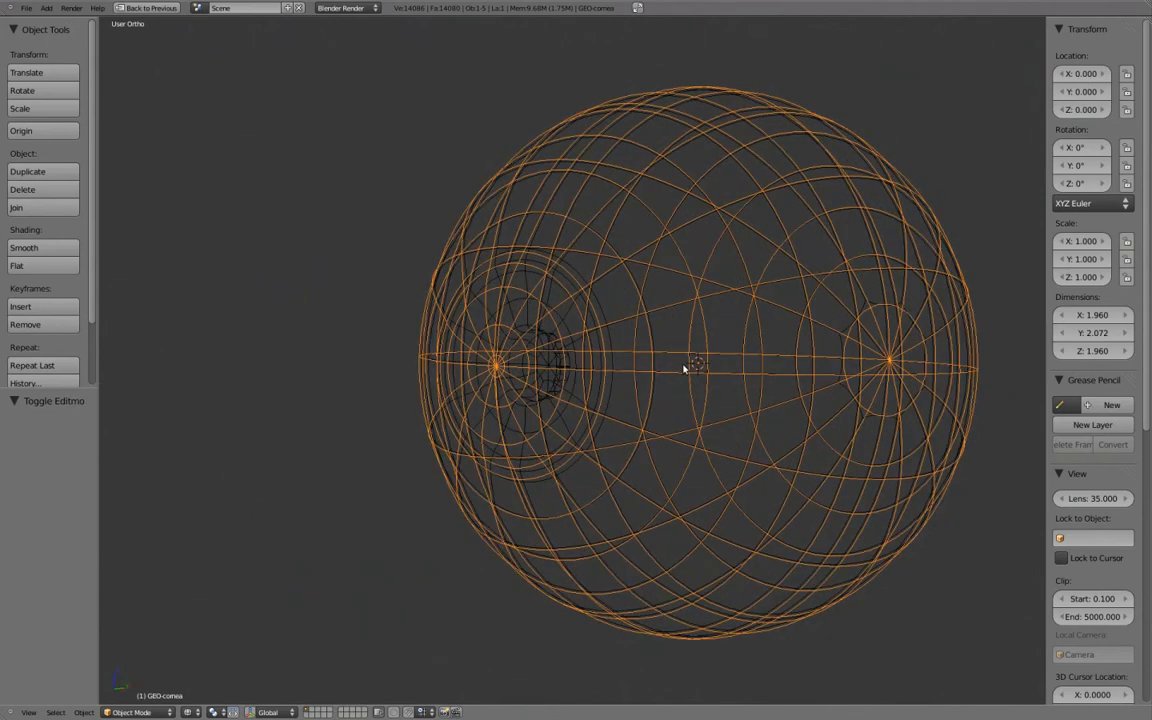
key(KP_1)
middle_drag(663, 382, 640, 381)
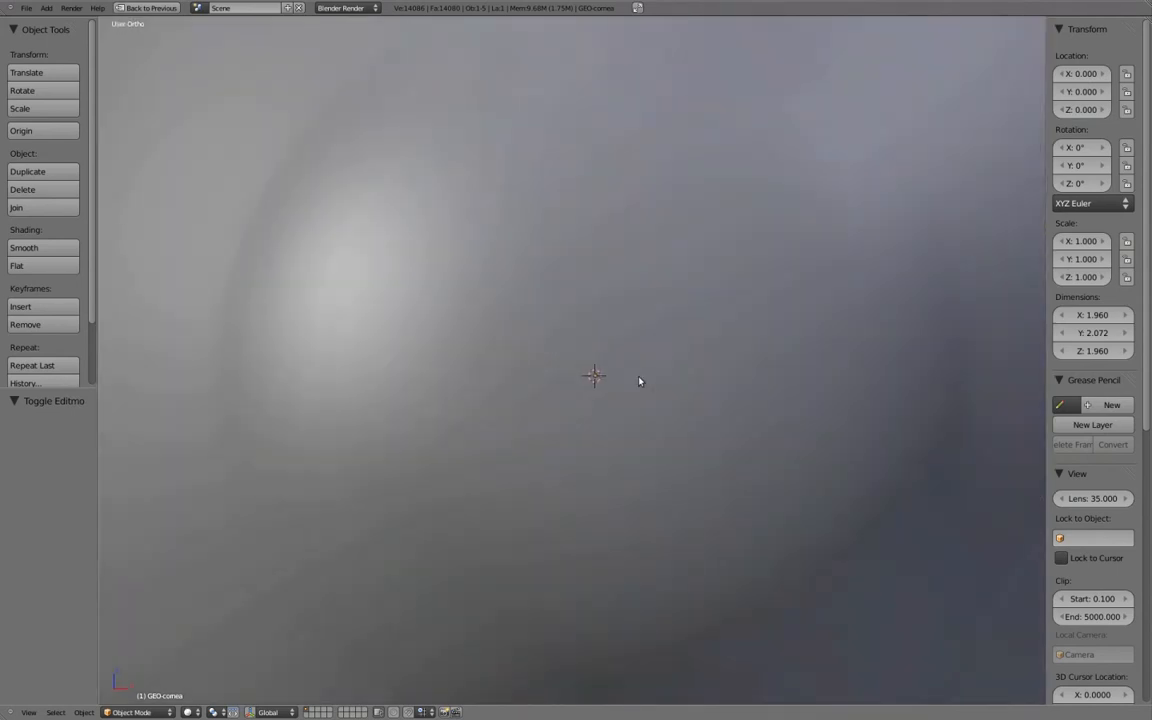
In front view with face selection, merge the two adjacent triangle pairs in the pole cap's upper-left quarter into quads.
key(Tab)
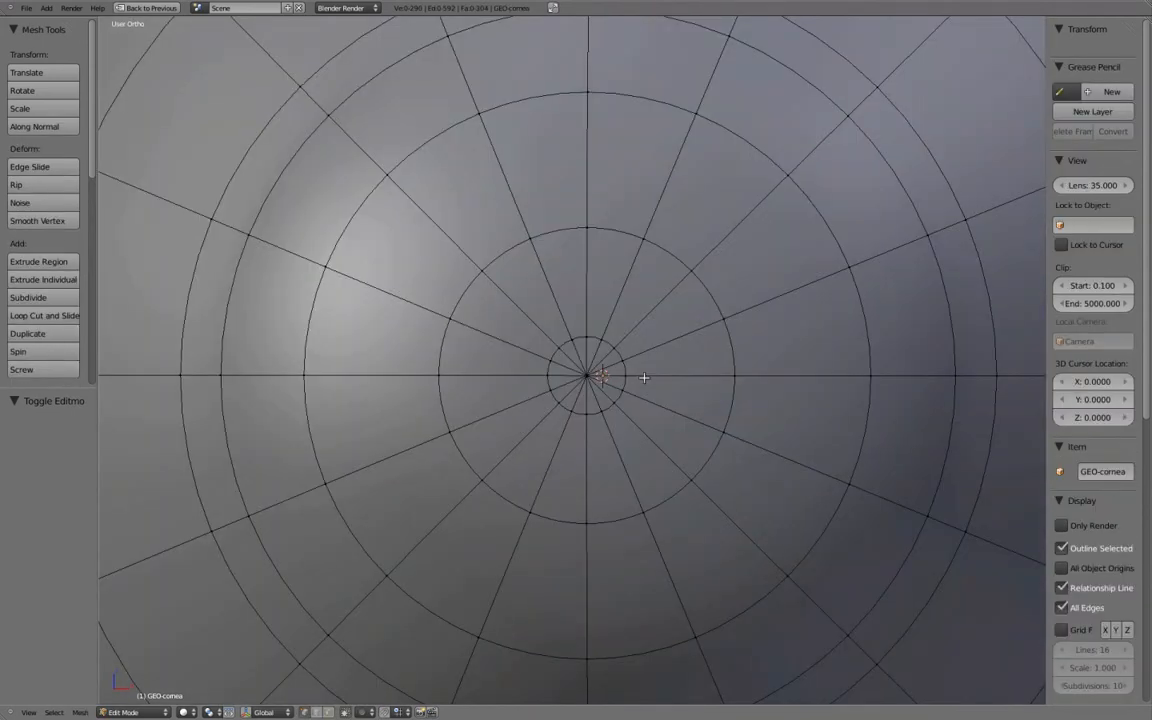
key(KP_1)
scroll(802, 381, up, 2)
scroll(797, 381, up, 1)
shift+middle_drag(792, 381, 753, 378)
key(ctrl+Tab)
click(751, 401)
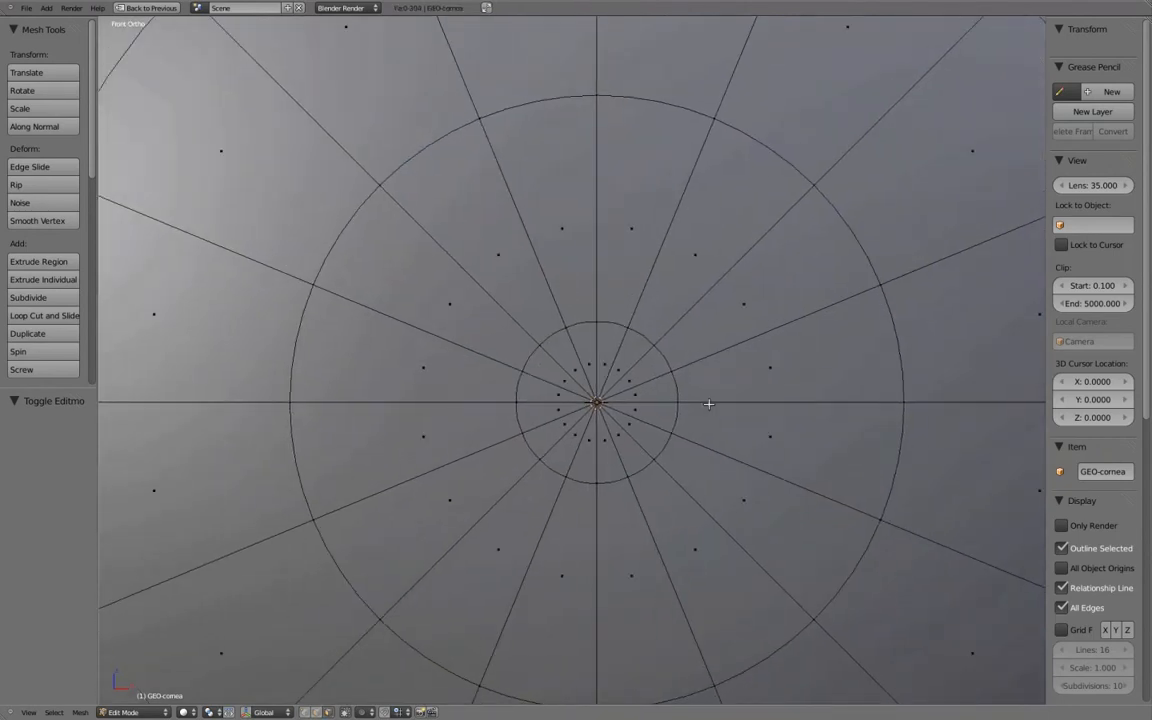
right_click(584, 361)
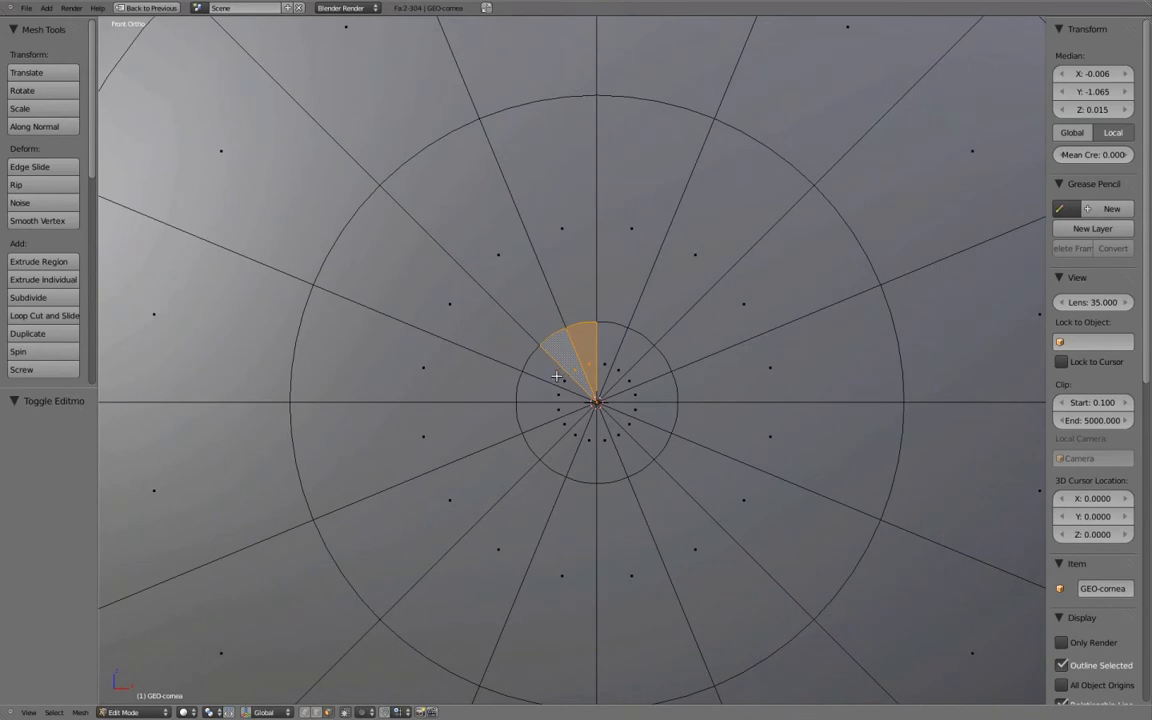
key(alt+j)
right_click(560, 380)
shift+right_click(550, 392)
key(alt+j)
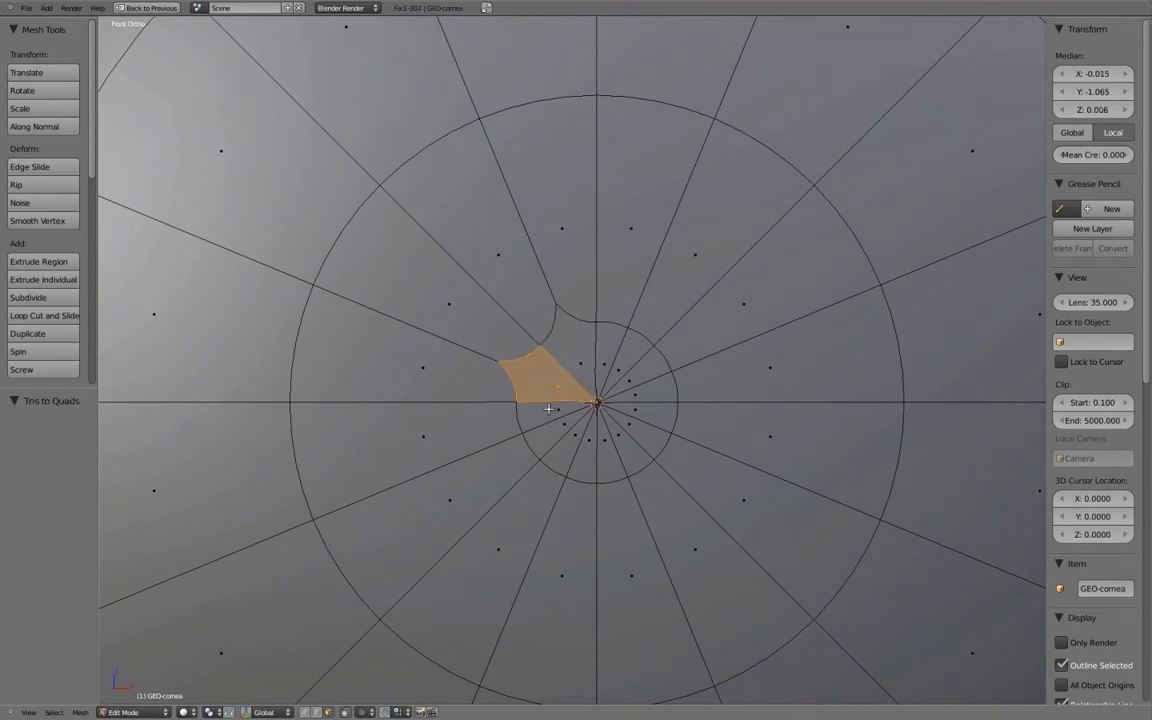
Merge the two lower-left triangle pairs and the pair just right of the pole cap's bottom into quads.
right_click(553, 410)
shift+right_click(556, 428)
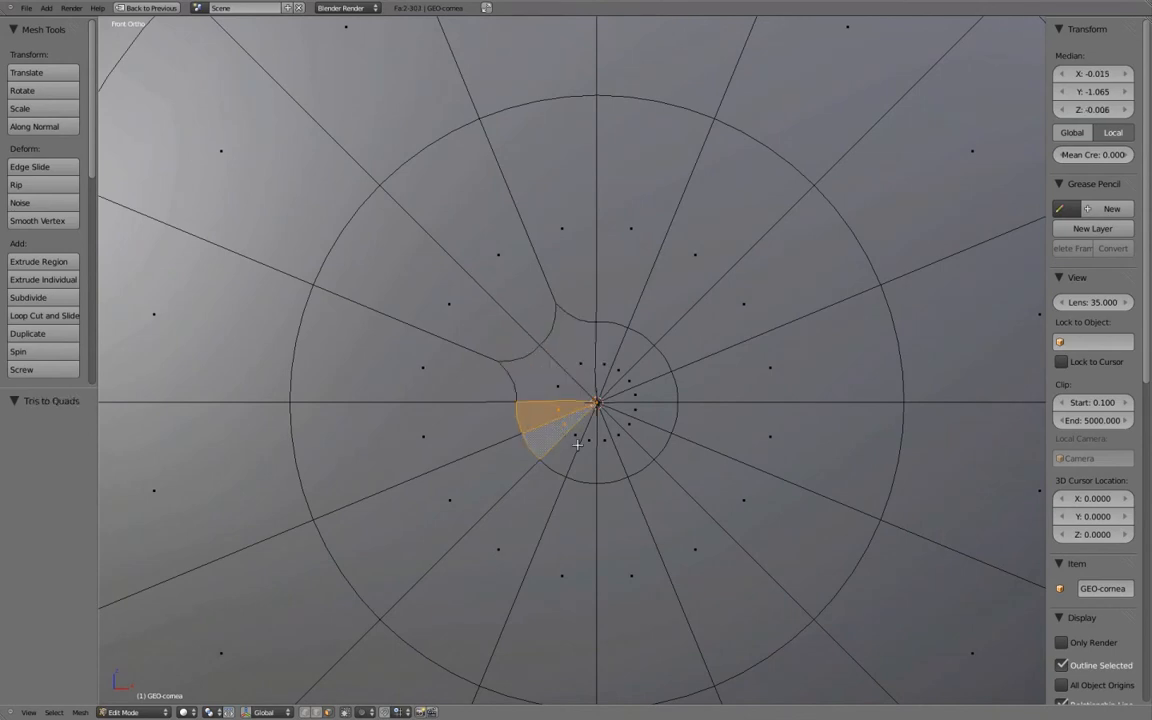
key(alt+j)
right_click(584, 449)
shift+right_click(590, 450)
key(alt+j)
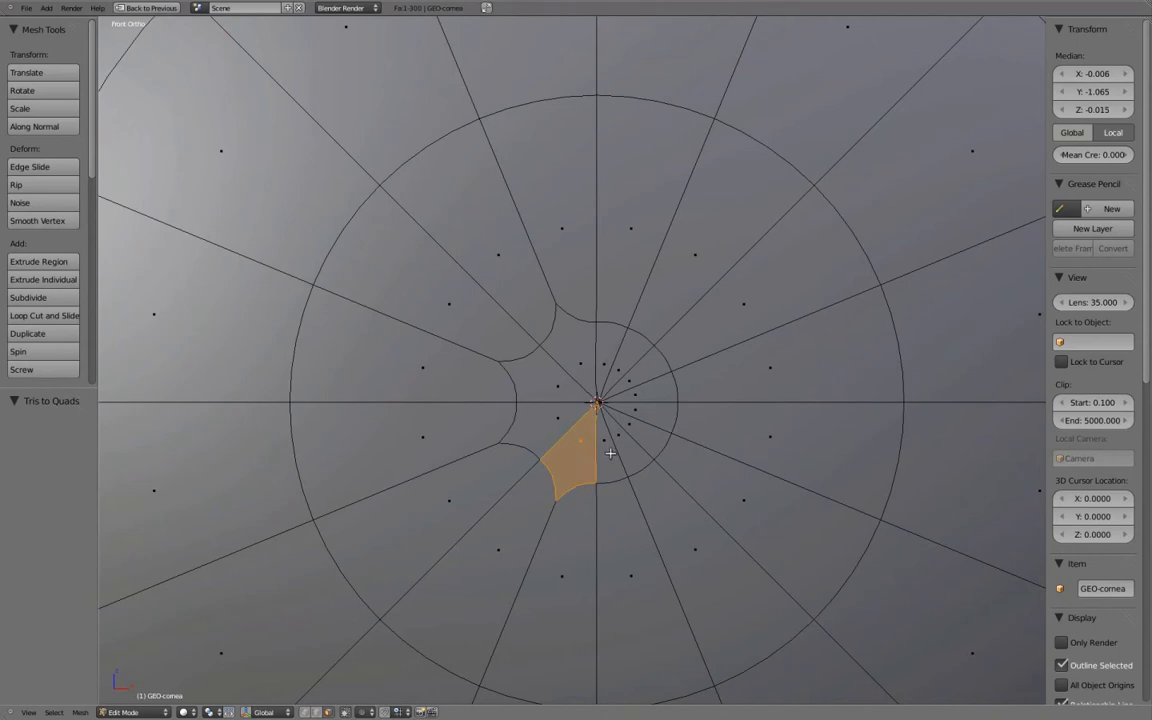
right_click(606, 446)
shift+right_click(624, 441)
key(alt+j)
Merge the remaining three triangle pairs on the right half of the pole cap into quads.
right_click(635, 417)
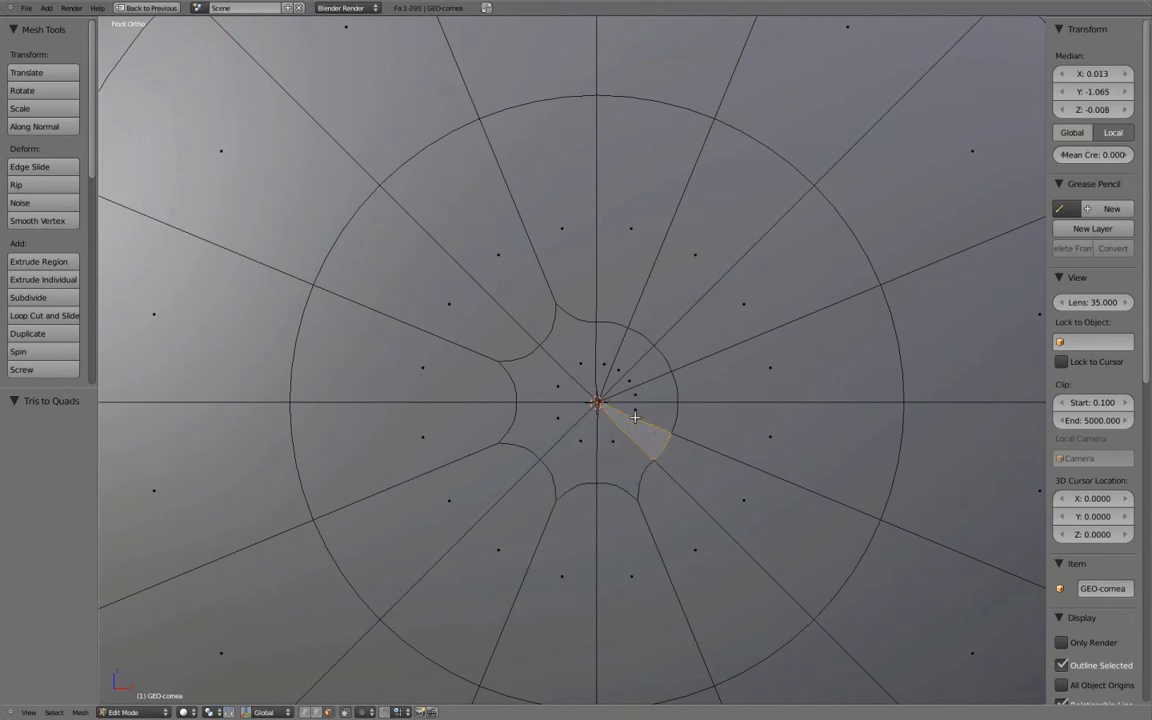
shift+right_click(635, 412)
key(alt+j)
right_click(636, 390)
shift+right_click(640, 378)
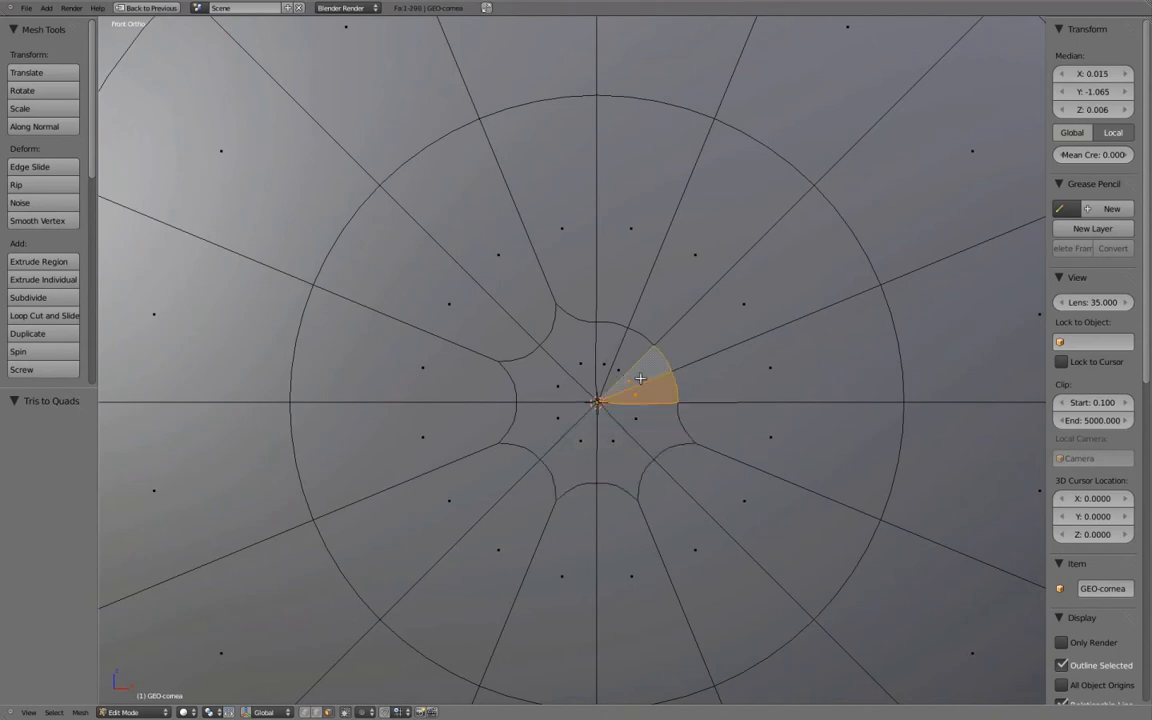
key(alt+j)
right_click(629, 359)
shift+right_click(603, 346)
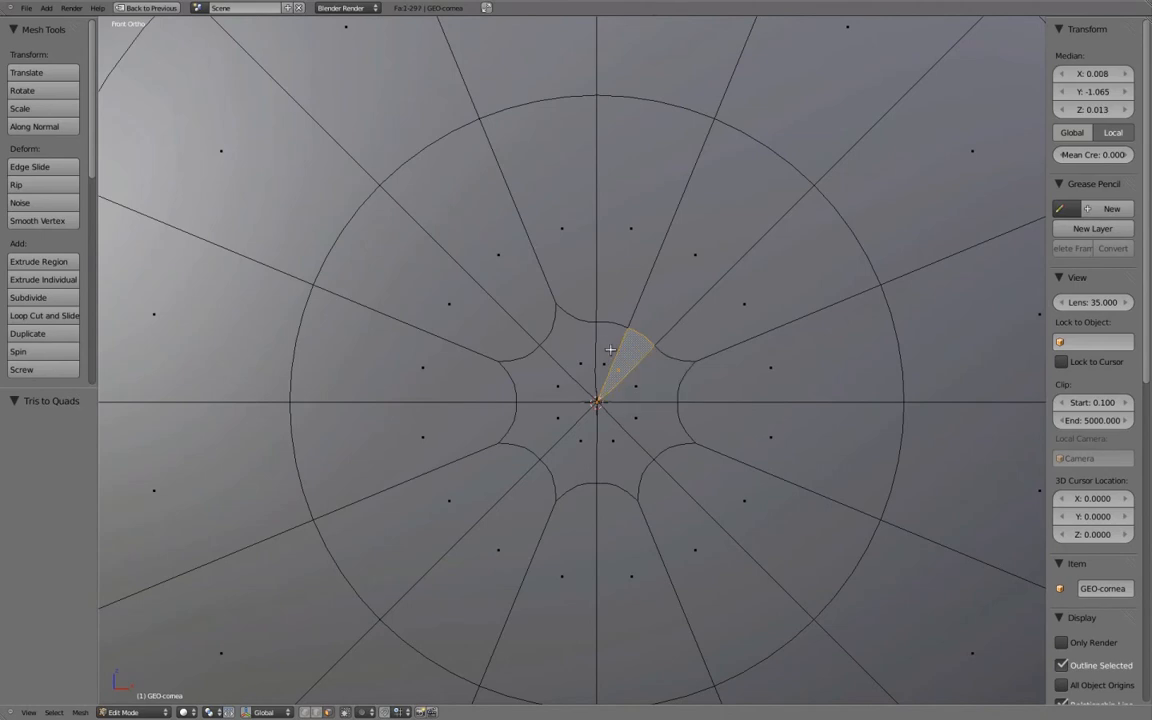
key(alt+j)
Return to vertex selection, deselect everything, and examine the cornea front's shading in object mode.
key(ctrl+Tab)
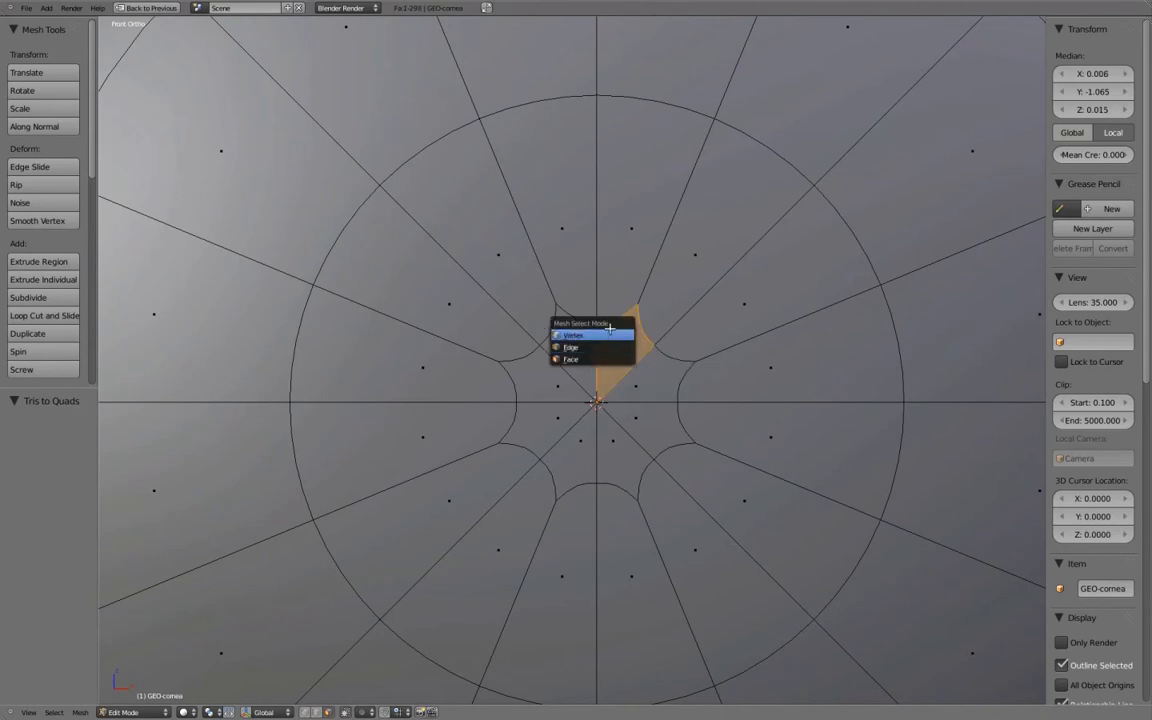
click(592, 334)
key(a)
scroll(640, 380, down, 2)
scroll(641, 380, down, 7)
key(Tab)
middle_drag(643, 385, 557, 389)
scroll(560, 387, down, 1)
middle_drag(560, 337, 715, 345)
scroll(713, 350, up, 3)
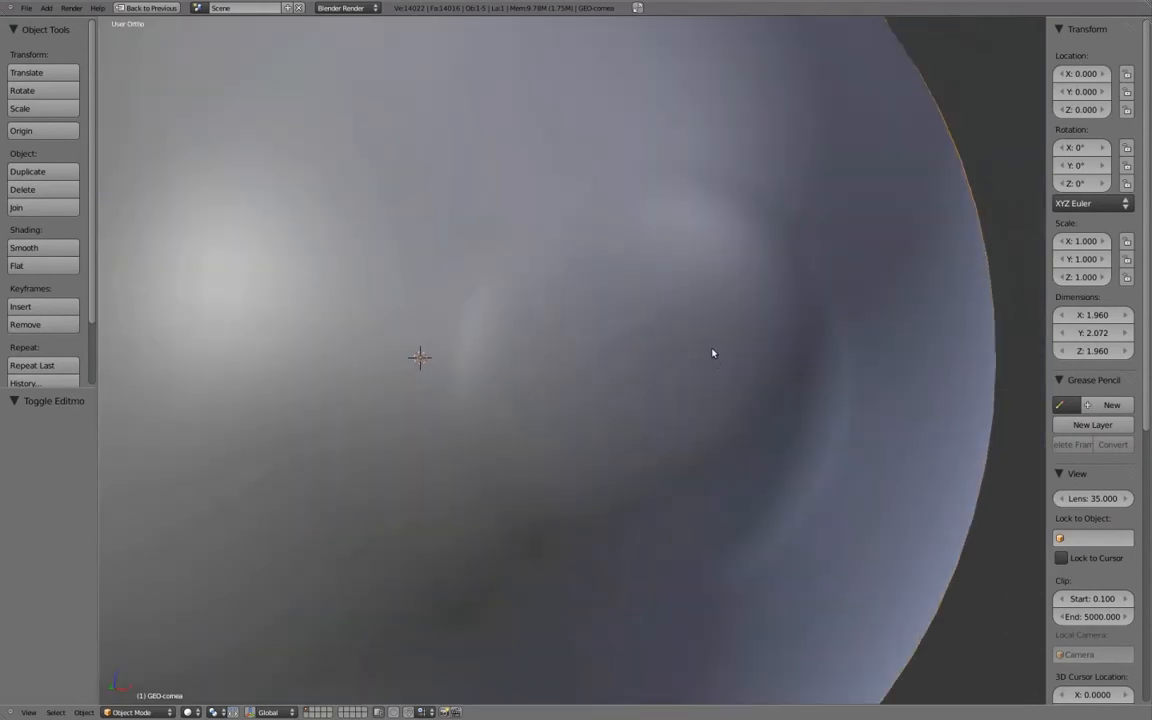
In edit mode, circle-select all vertices of the front pole cap and apply one iteration of vertex smoothing.
key(Tab)
scroll(718, 385, up, 1)
key(c)
click(706, 389)
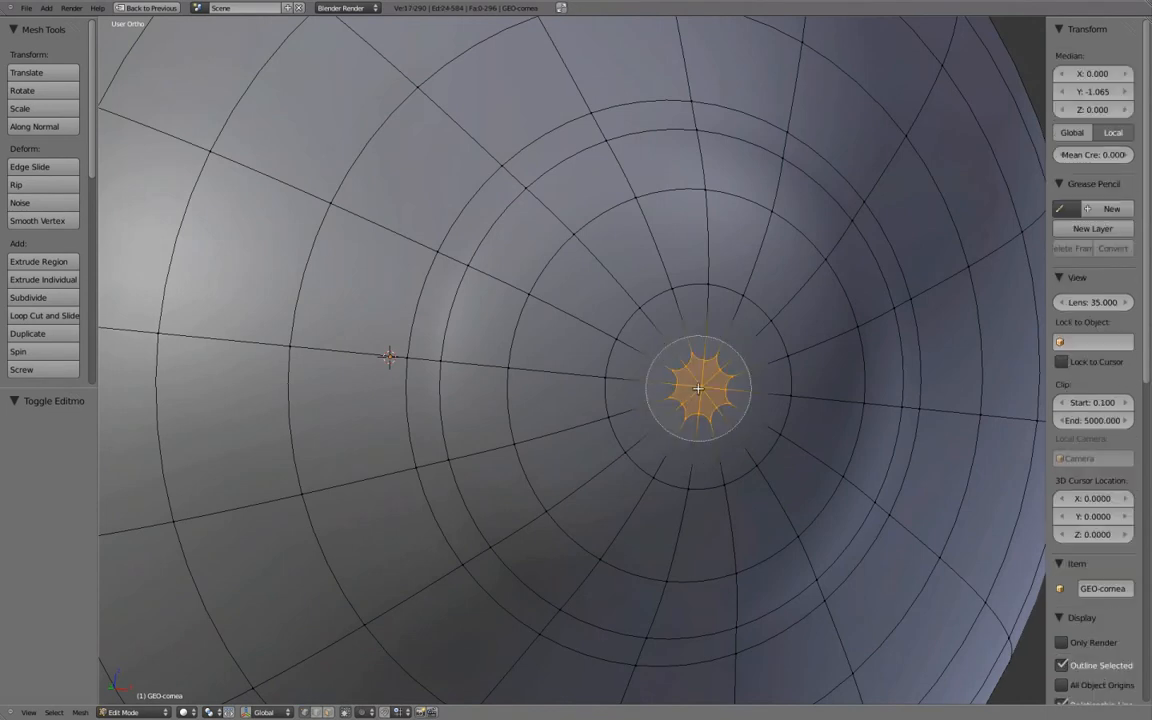
key(w)
click(861, 383)
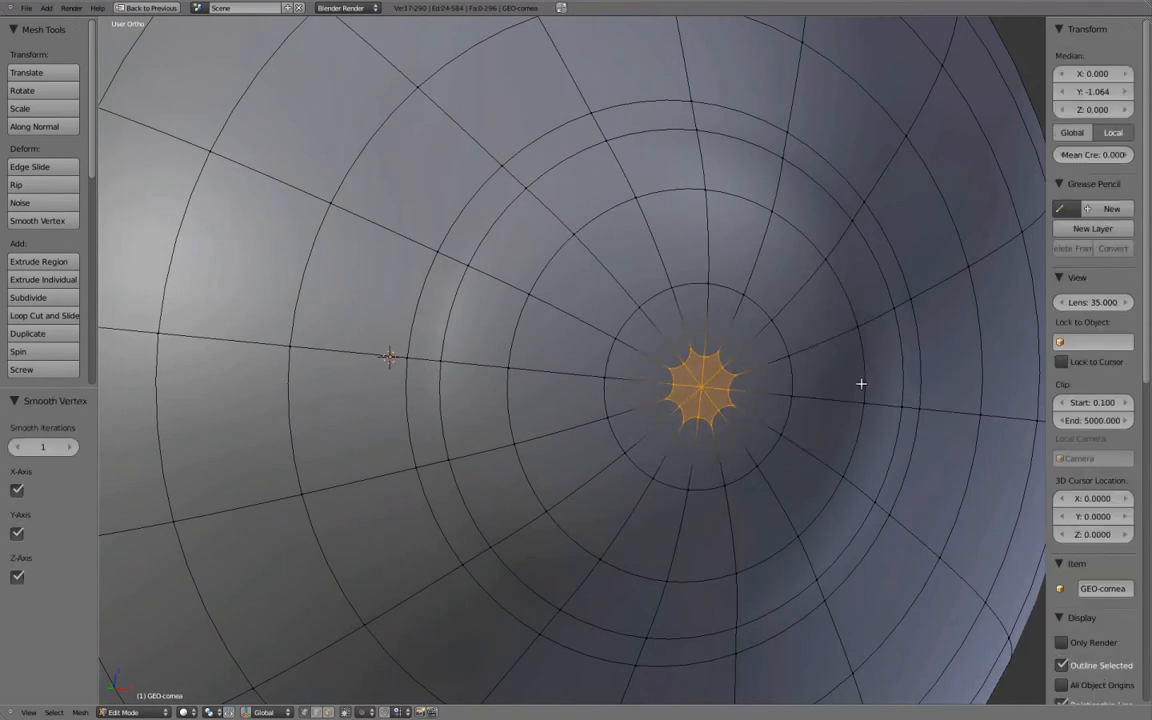
Expand the front pole cap selection, try another vertex smoothing on it, and check the shading in object mode.
key(Tab)
scroll(861, 384, down, 3)
mouse_move(752, 385)
middle_down()
mouse_move(720, 378)
mouse_move(758, 244)
mouse_move(738, 339)
mouse_move(601, 405)
mouse_move(638, 424)
mouse_move(568, 349)
middle_up()
key(Tab)
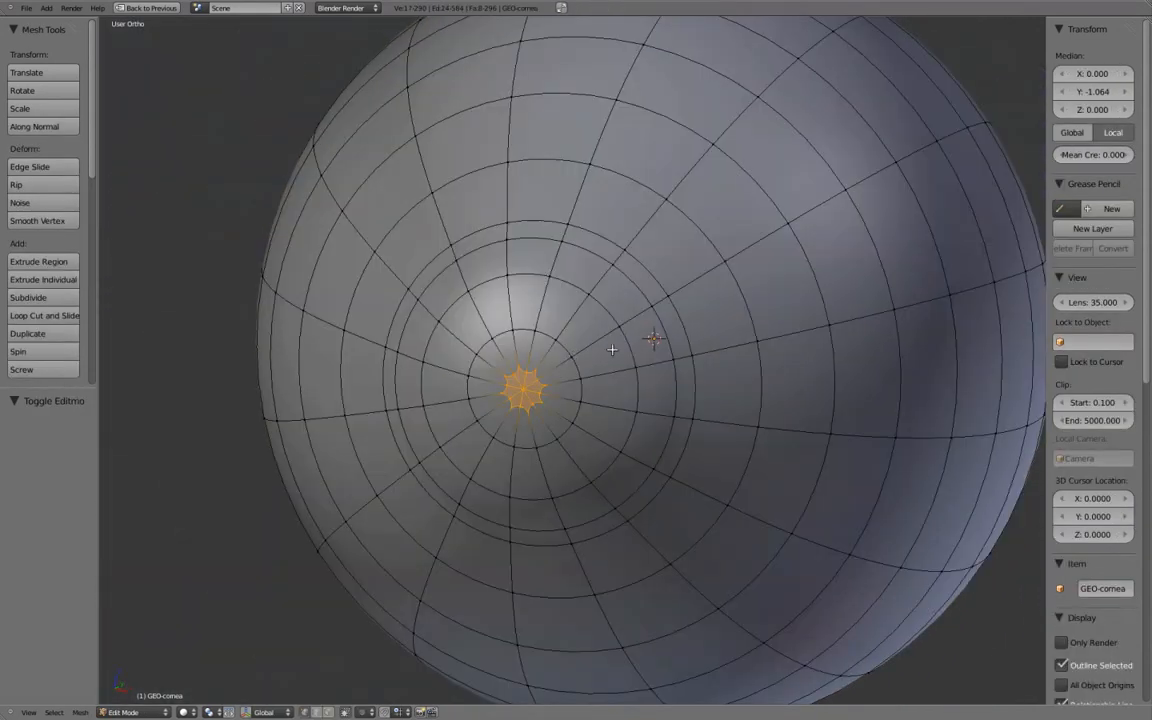
key(ctrl+KP_Add)
key(w)
click(758, 344)
key(Tab)
middle_drag(676, 378, 671, 419)
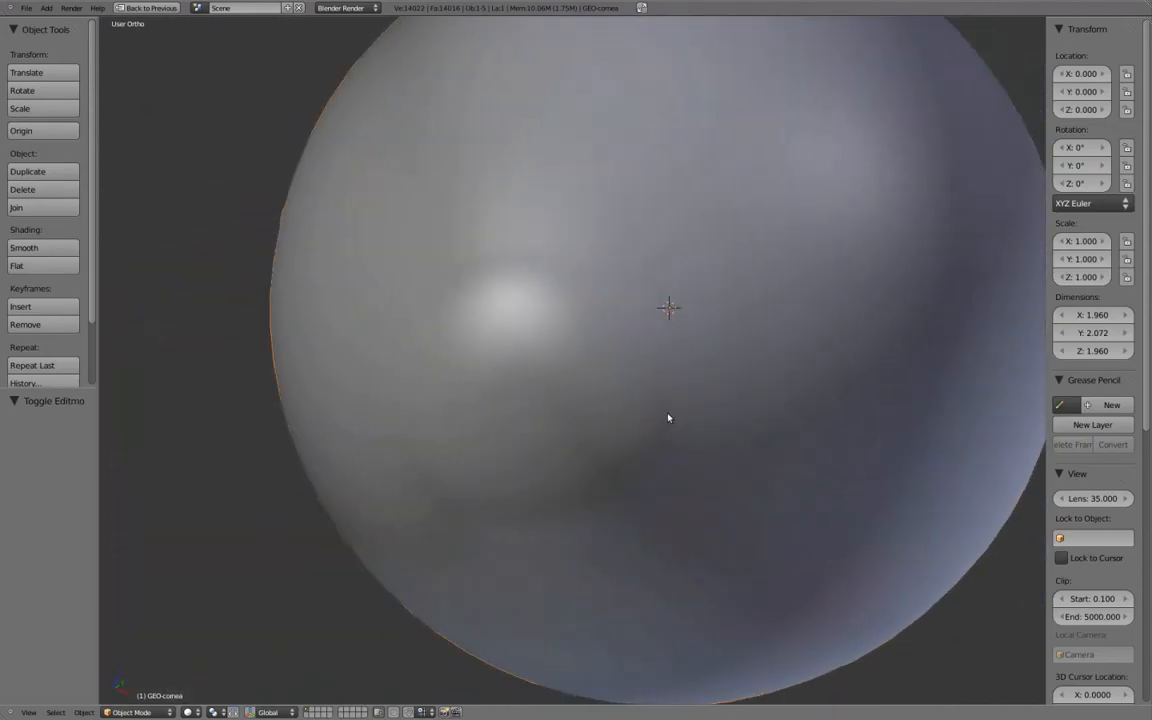
mouse_move(581, 399)
middle_down()
mouse_move(612, 360)
mouse_move(578, 391)
middle_up()
key(Tab)
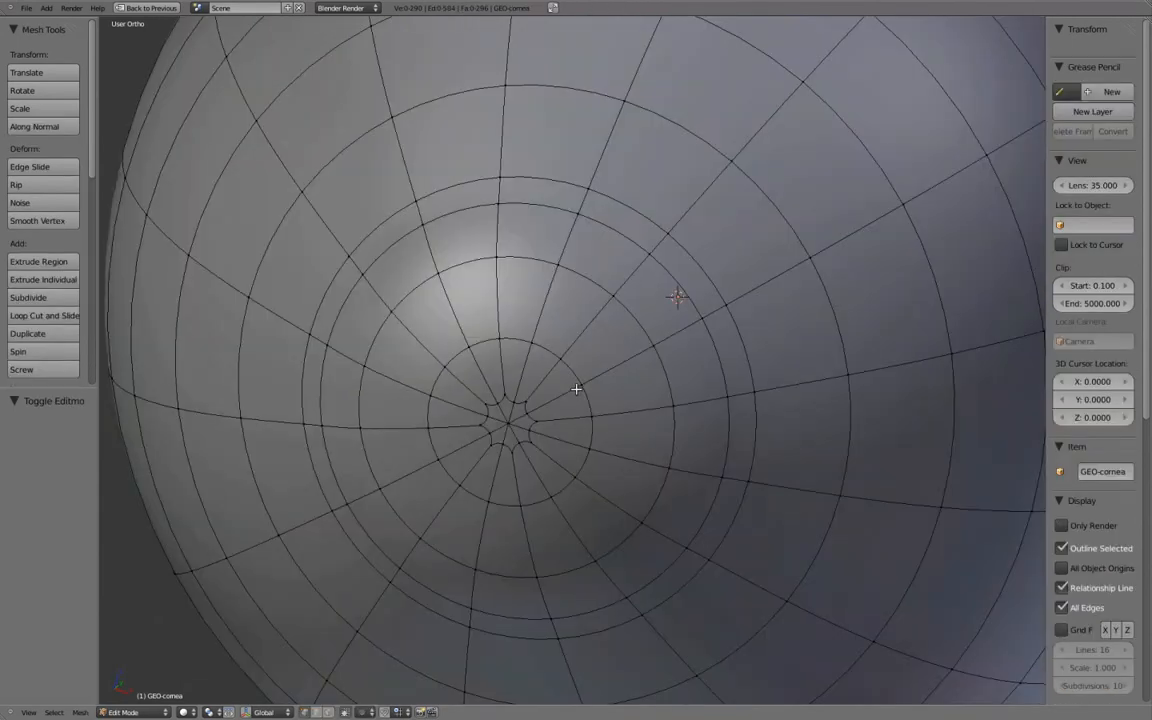
Undo the last smoothing of the front pole cap and inspect the cornea in object and edit mode.
scroll(576, 389, down, 1)
key(ctrl+z)
key(ctrl+z)
key(Tab)
scroll(578, 398, up, 1)
middle_drag(588, 380, 704, 291)
scroll(746, 249, down, 5)
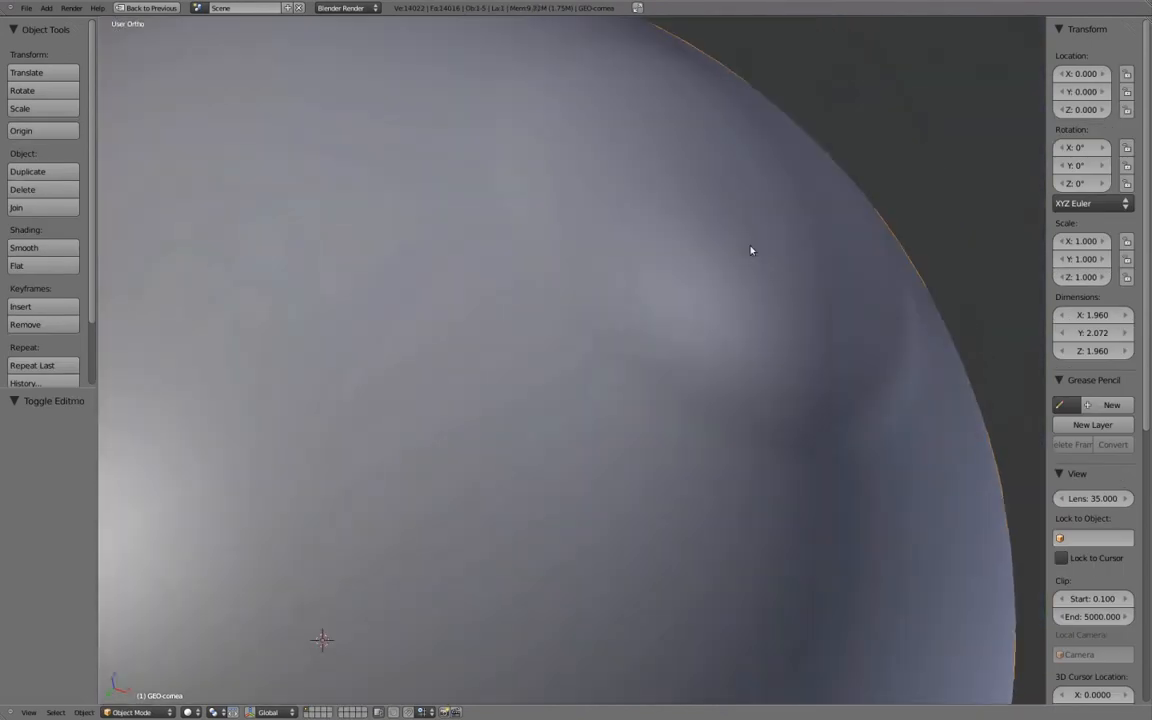
key(Tab)
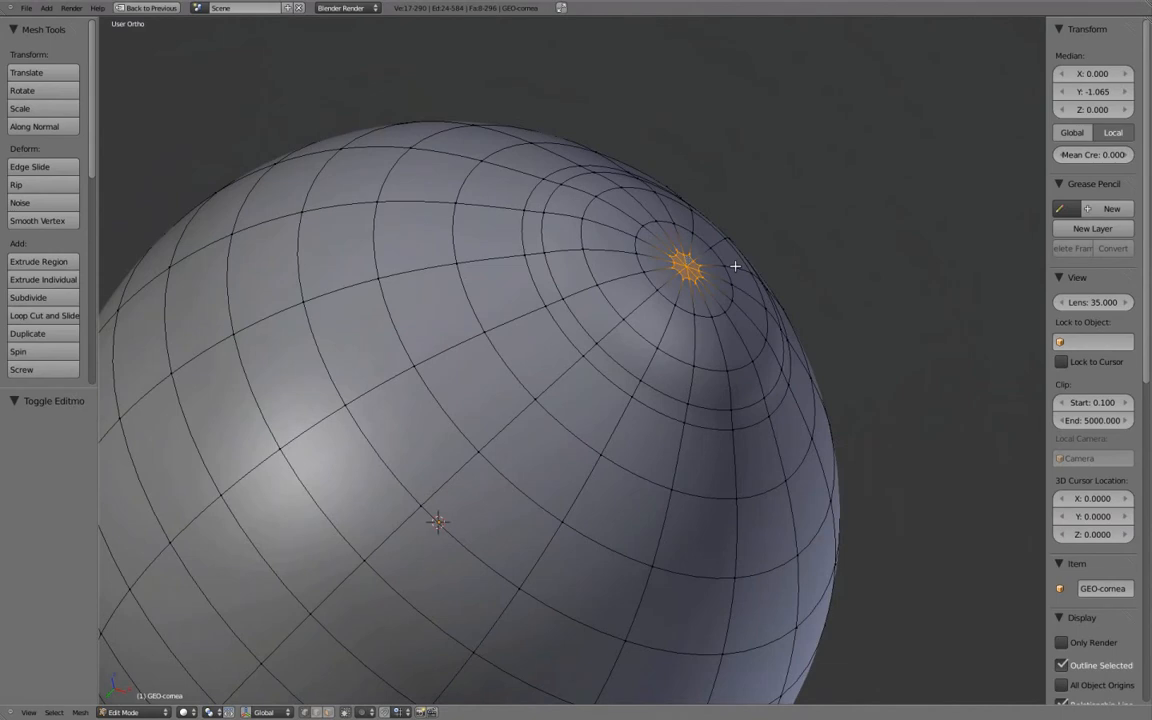
key(Tab)
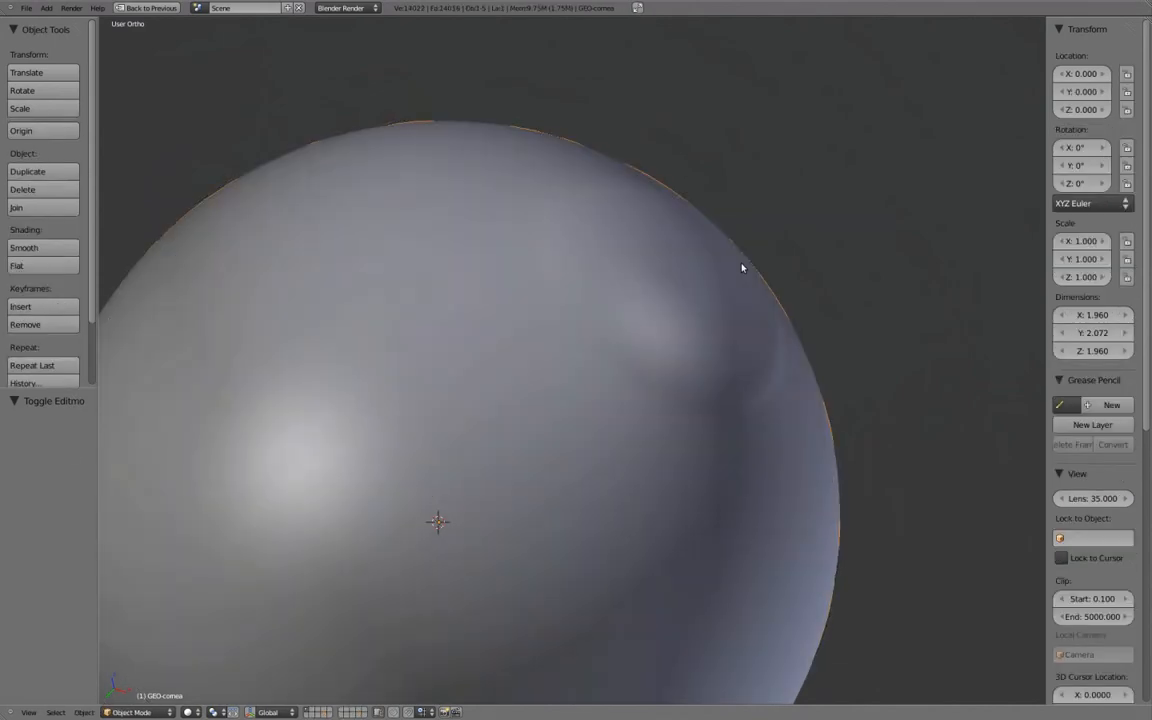
key(a)
middle_drag(743, 265, 575, 428)
scroll(575, 428, up, 1)
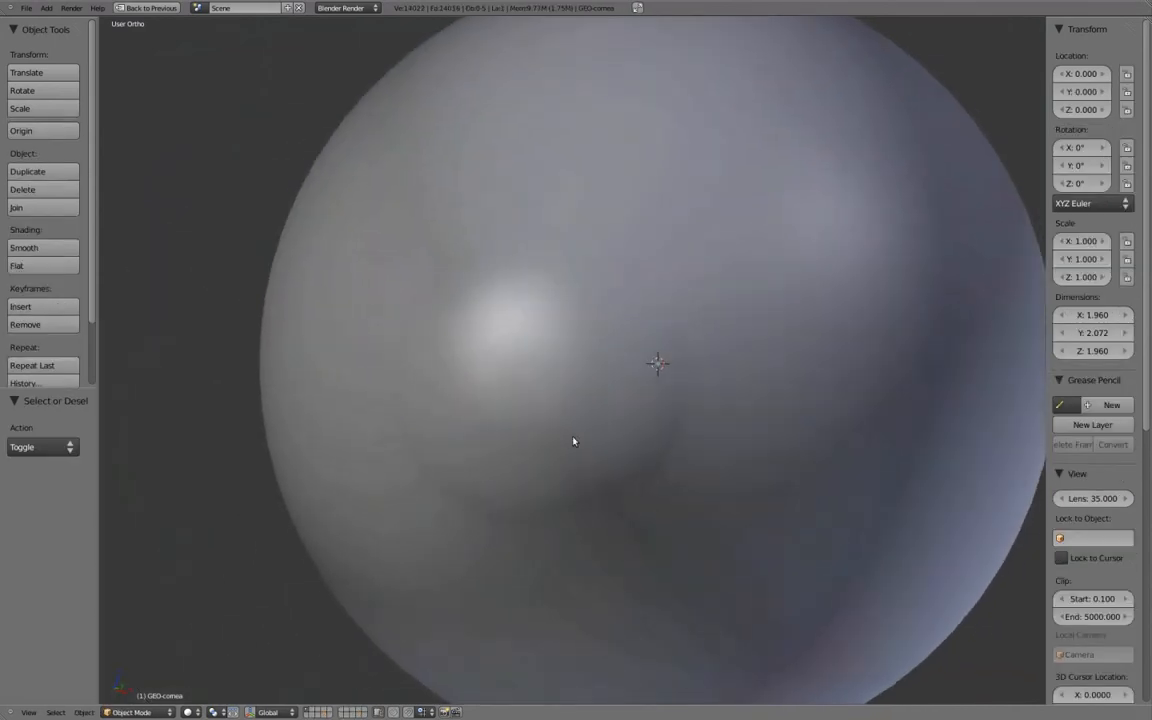
Try scaling the edge loop around the front pole cap slightly, check the shading in object mode, and undo the change.
key(Tab)
key(a)
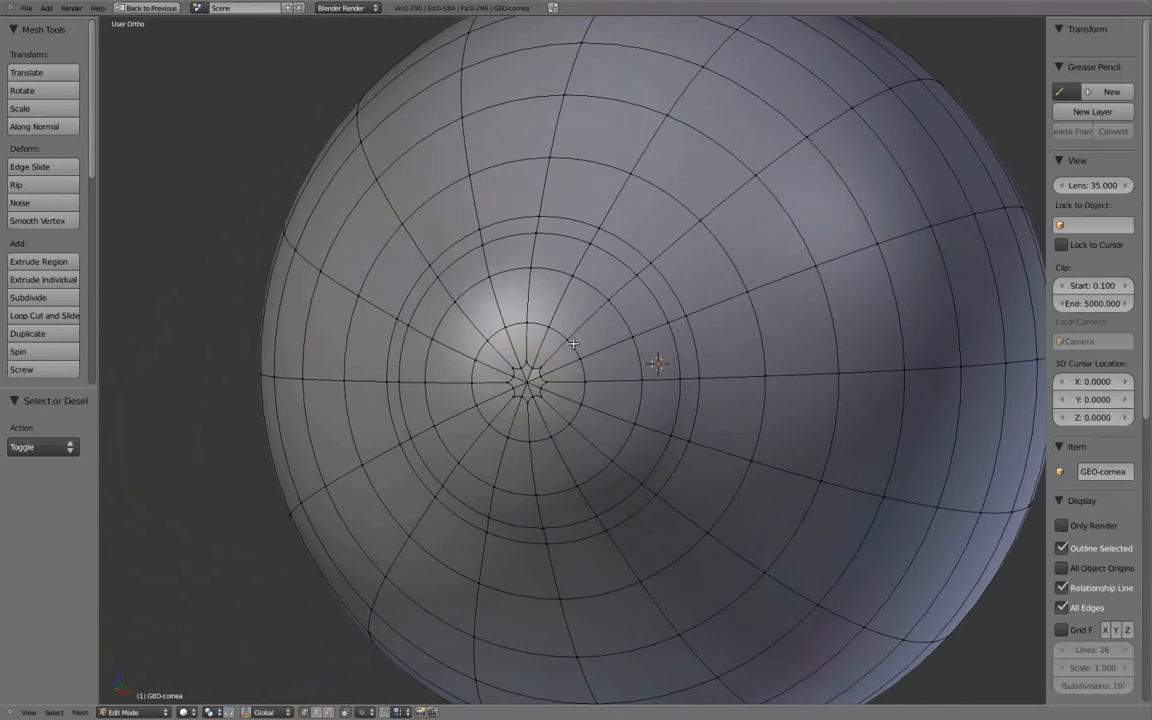
alt+right_click(583, 358)
key(s)
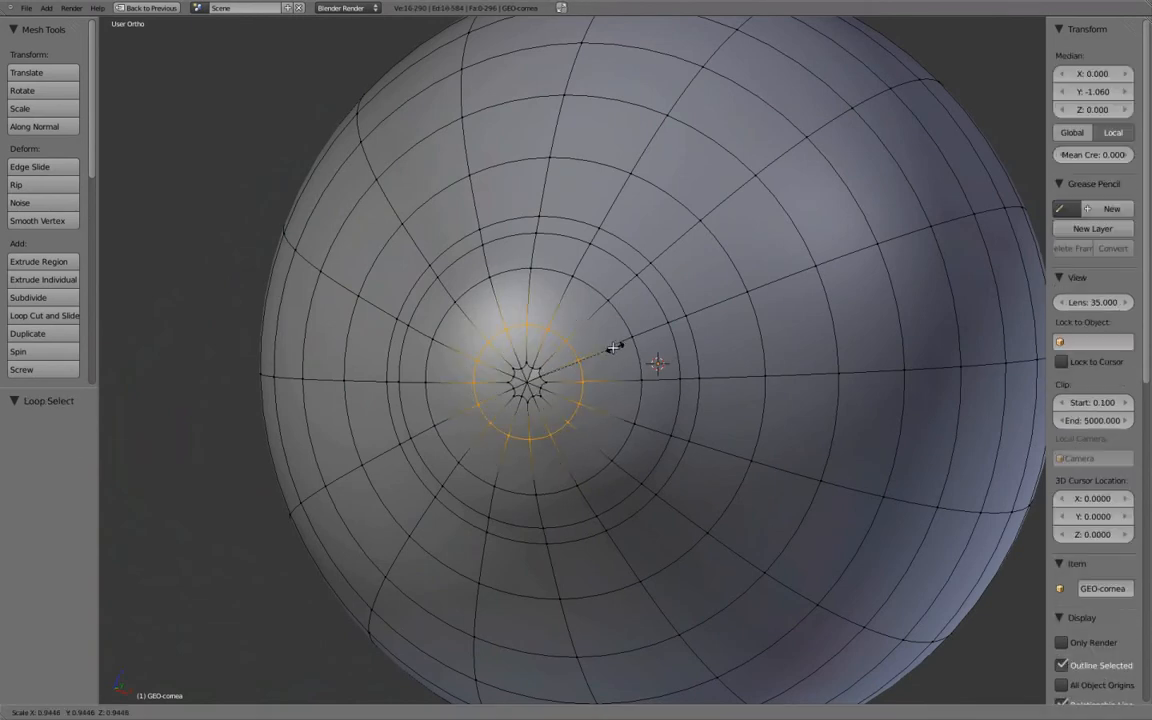
click(598, 346)
key(Tab)
middle_drag(623, 335, 603, 280)
key(ctrl+z)
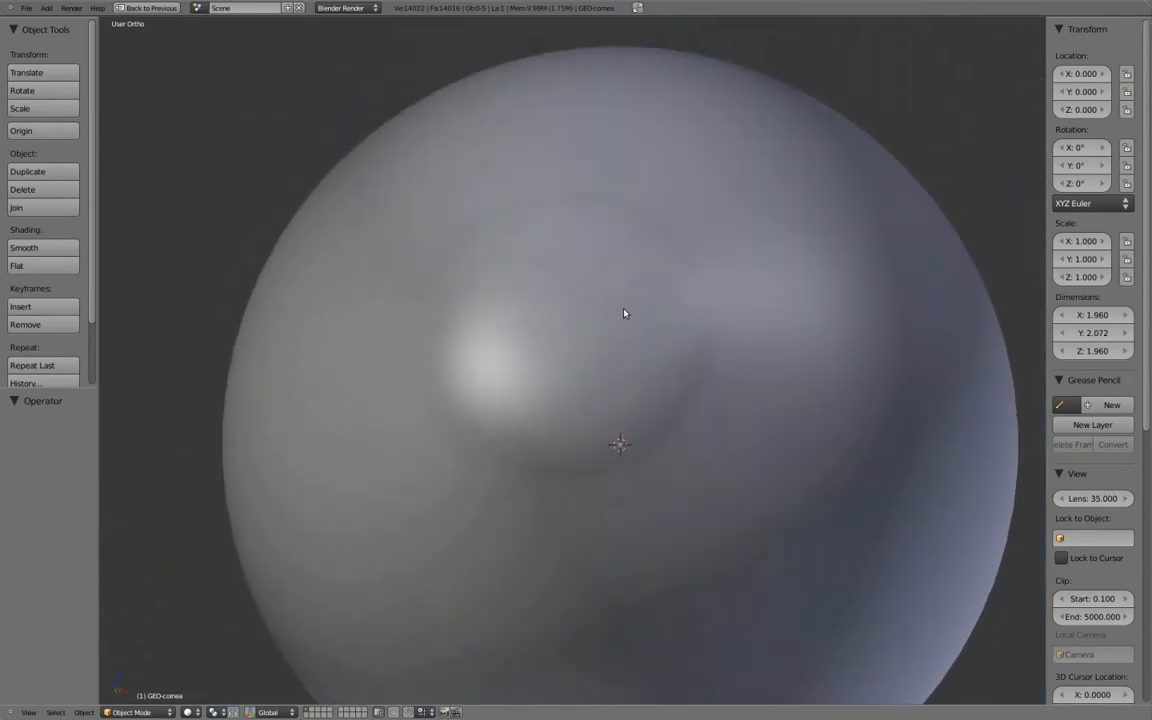
Examine the shading and edge flow of the cornea's front in object and edit mode.
middle_drag(565, 371, 730, 417)
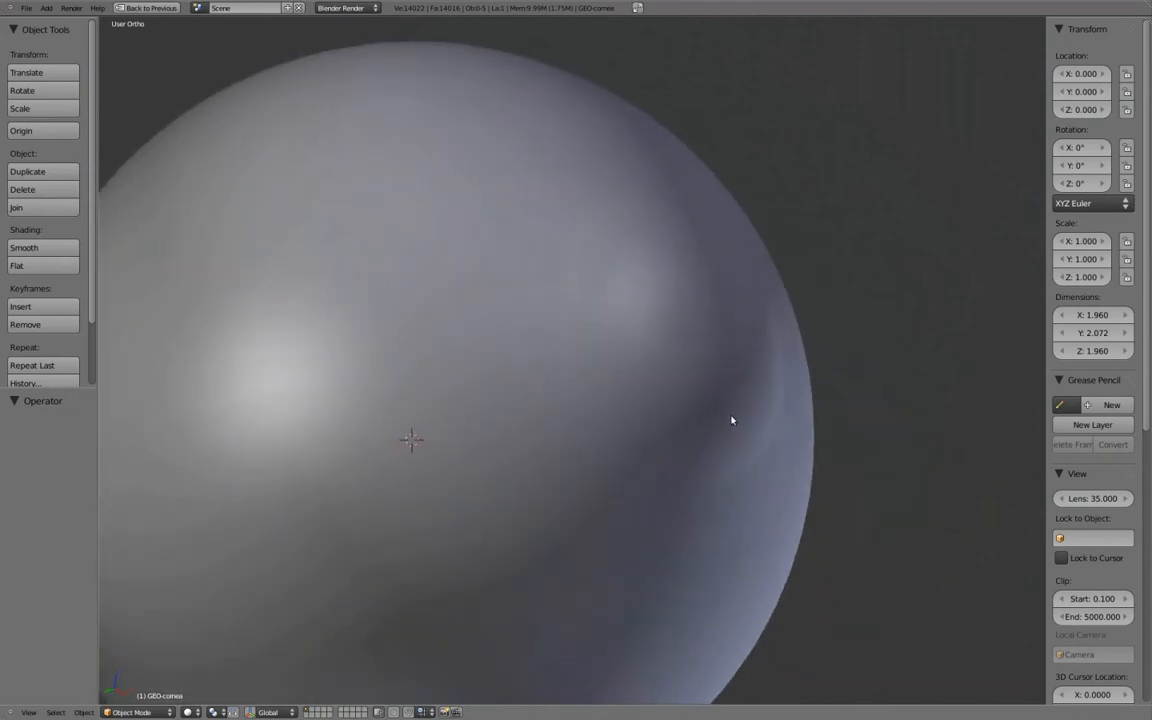
middle_drag(761, 378, 661, 333)
mouse_move(743, 359)
middle_down()
mouse_move(764, 280)
mouse_move(715, 334)
mouse_move(730, 293)
mouse_move(856, 383)
mouse_move(686, 399)
middle_up()
key(Tab)
scroll(700, 325, down, 5)
key(Tab)
scroll(730, 293, down, 4)
scroll(686, 399, up, 6)
key(Tab)
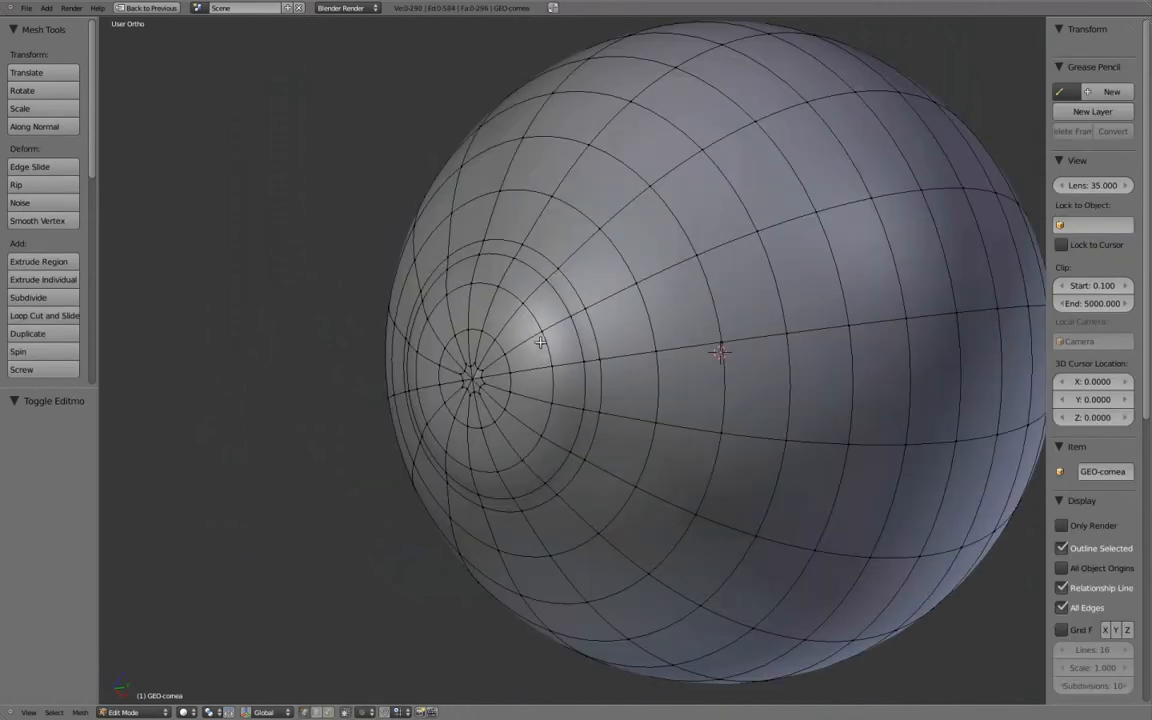
alt+right_click(495, 365)
middle_drag(553, 404, 630, 337)
key(a)
scroll(733, 319, down, 4)
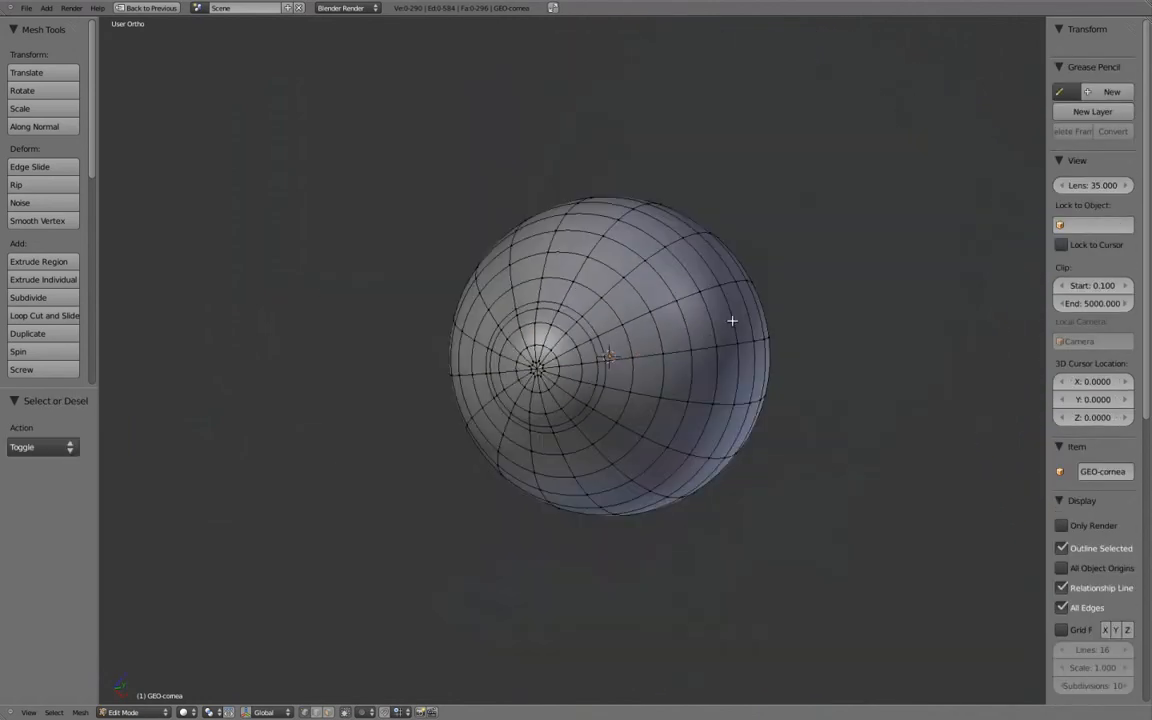
Examine the back of the cornea in shaded and wireframe display.
middle_drag(733, 319, 670, 344)
key(ctrl+KP_1)
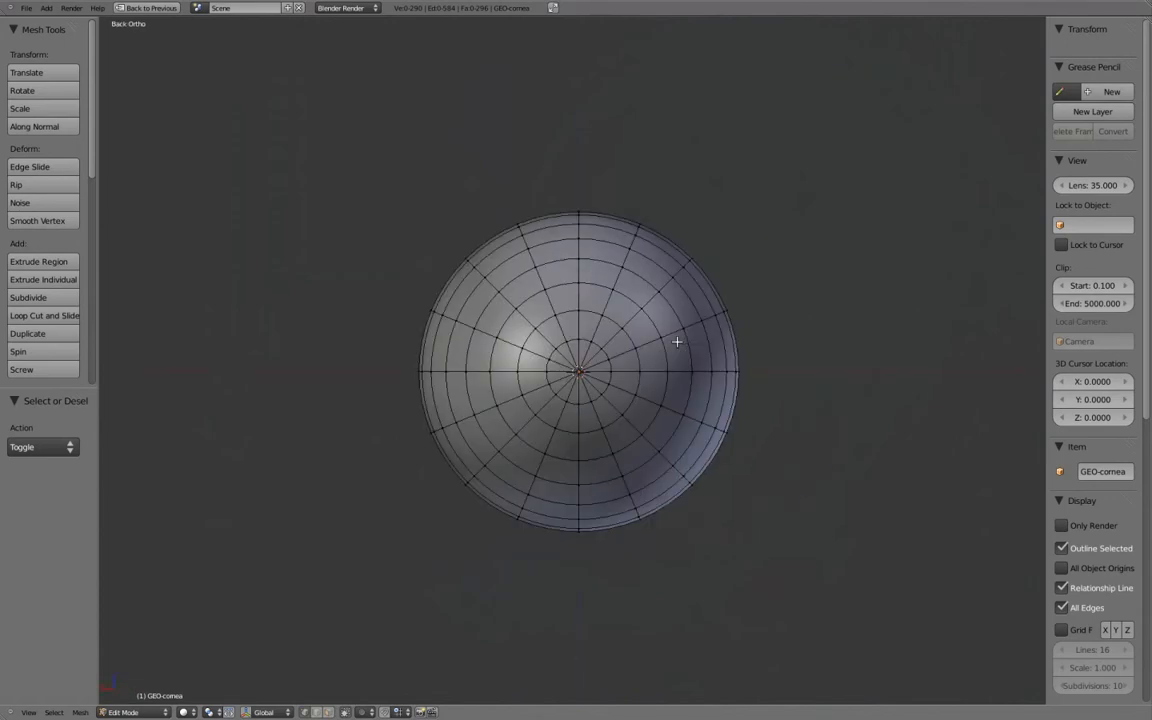
key(Tab)
scroll(620, 371, up, 2)
middle_drag(622, 370, 740, 380)
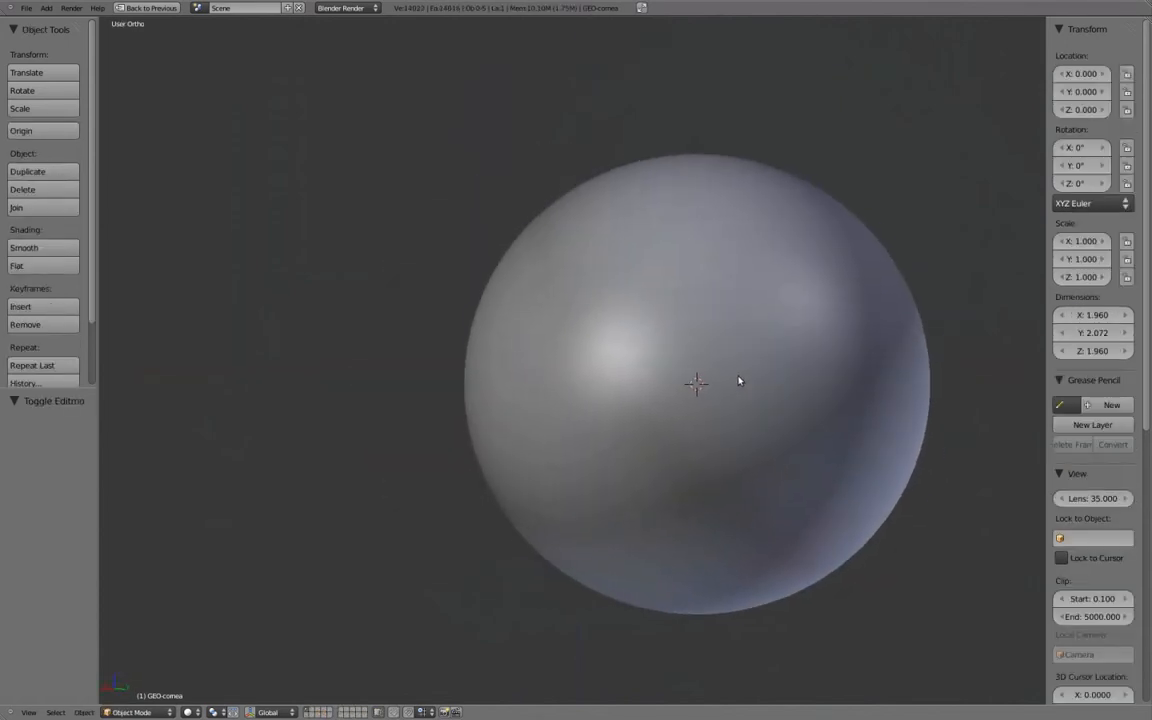
key(z)
middle_drag(836, 360, 725, 352)
scroll(709, 345, up, 1)
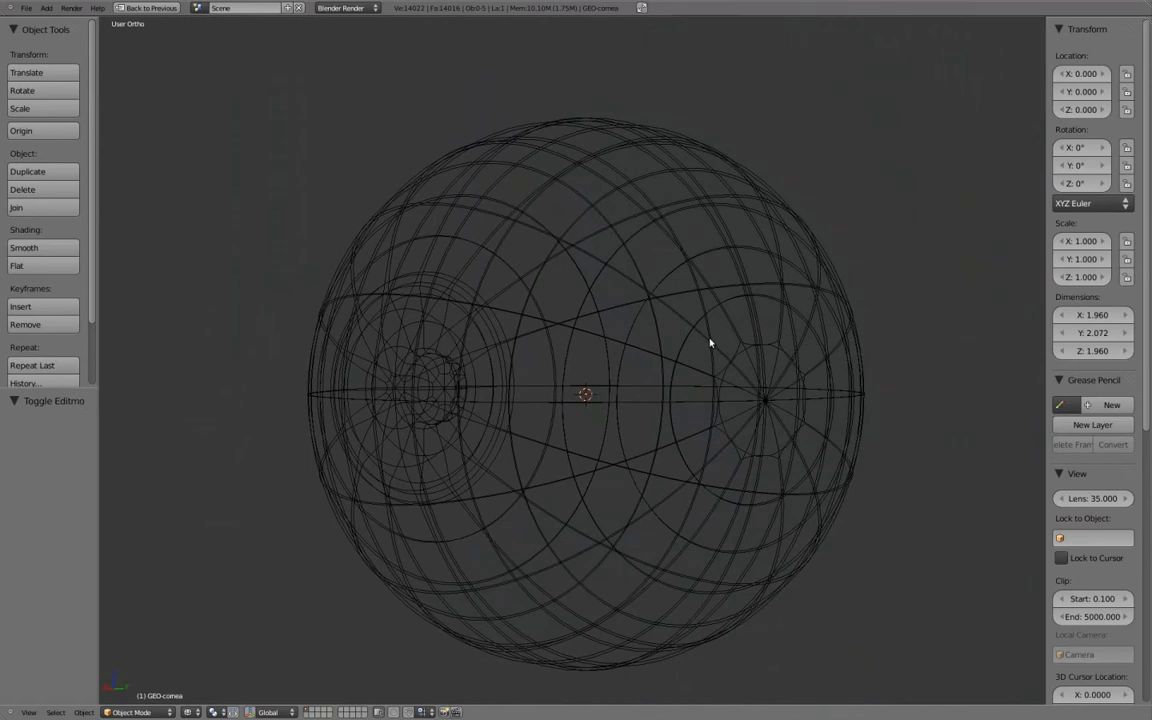
In the solid back view, switch to face selection and merge the triangle pair just left of the pole's top into a quad.
key(ctrl+KP_1)
key(Tab)
key(z)
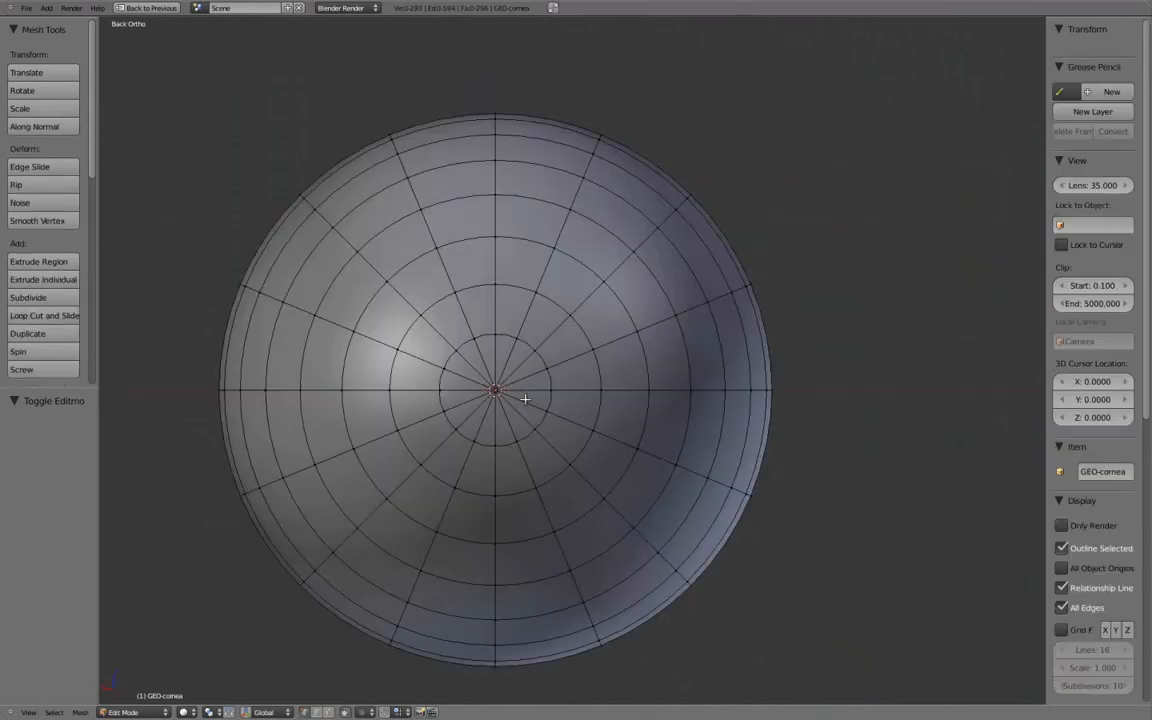
shift+middle_drag(525, 399, 556, 394)
key(ctrl+Tab)
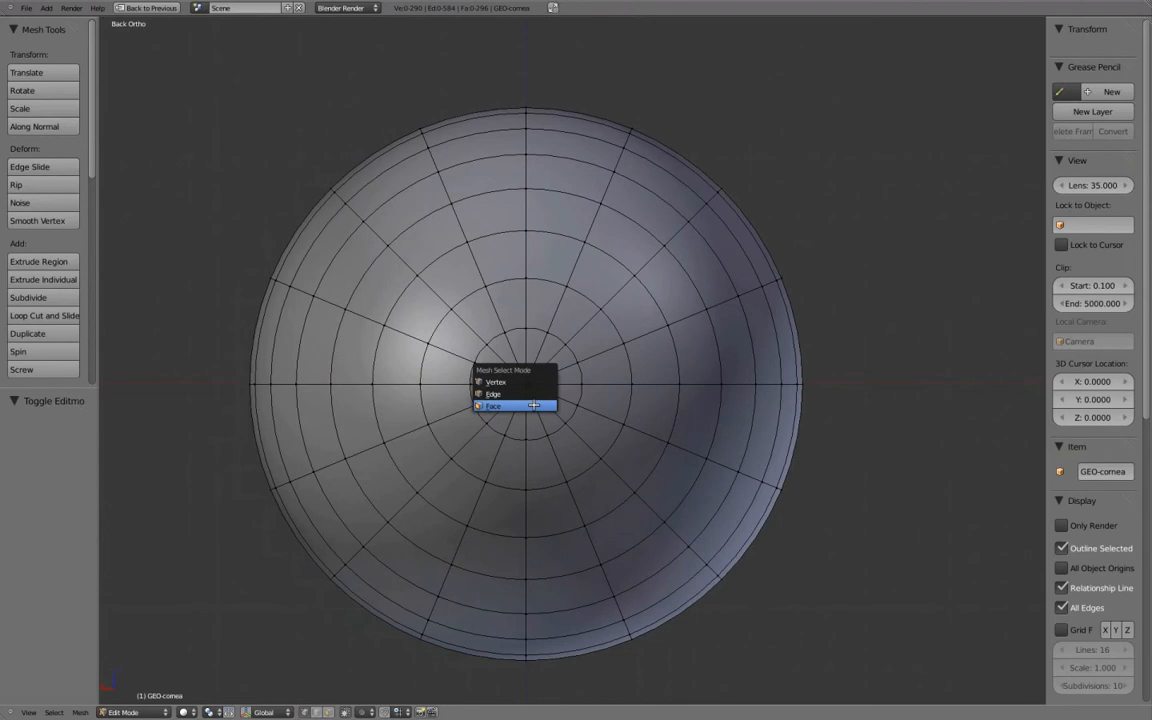
click(534, 405)
scroll(481, 337, up, 3)
click(430, 308)
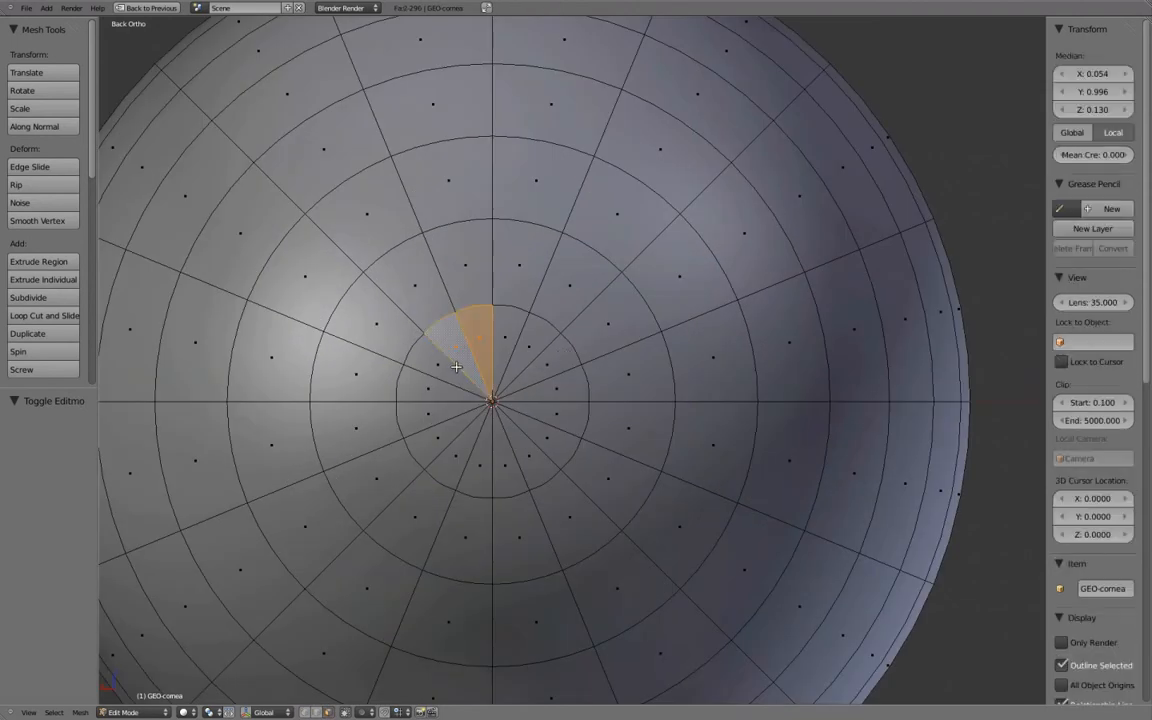
key(alt+j)
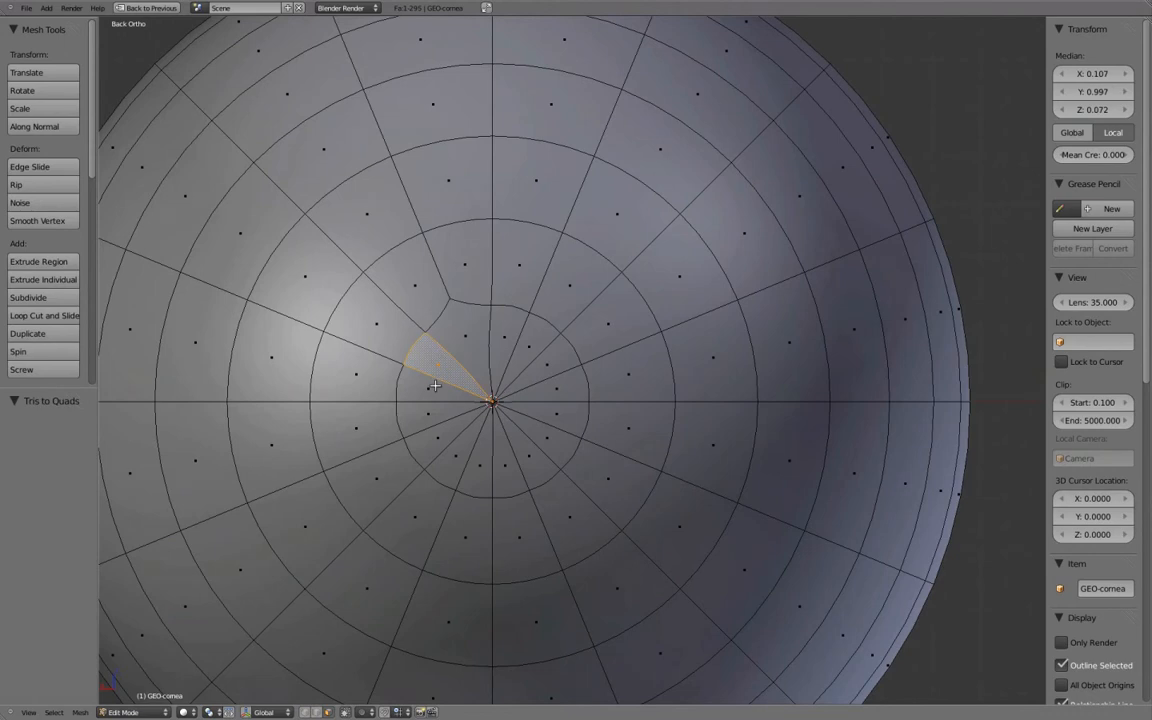
Merge the remaining three triangle pairs on the left half of the back pole cap into quads.
shift+right_click(435, 385)
key(alt+j)
right_click(434, 410)
shift+right_click(450, 432)
key(alt+j)
right_click(476, 463)
shift+right_click(477, 464)
key(alt+j)
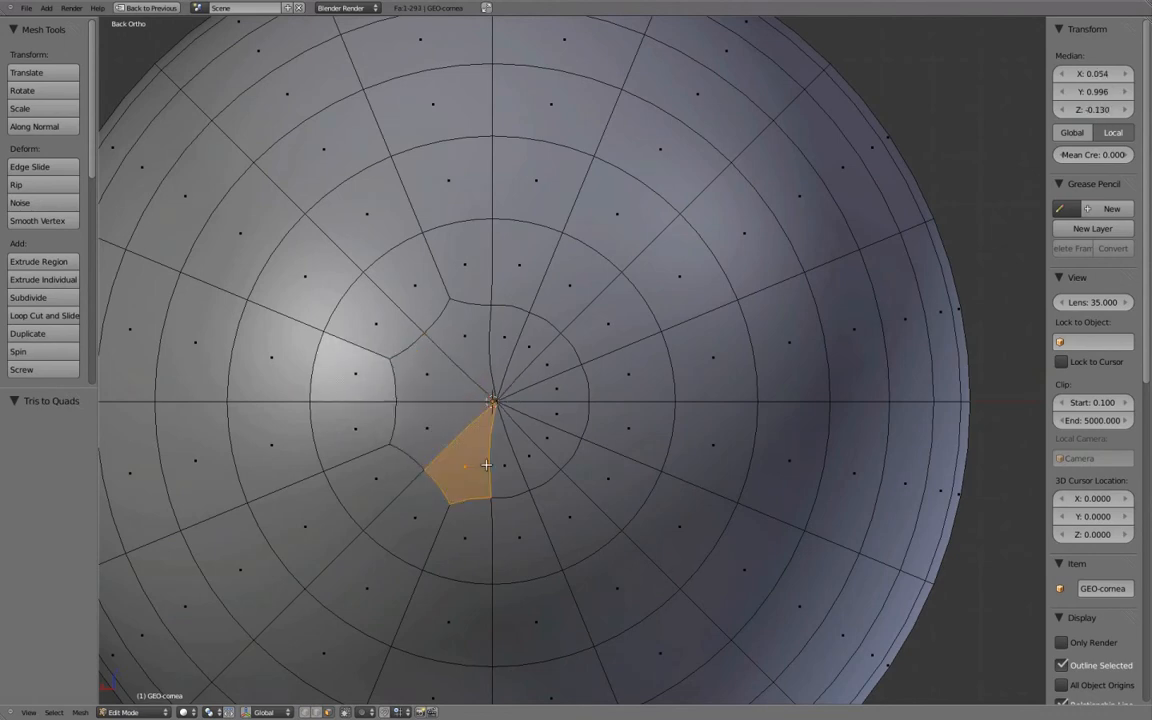
Merge the four triangle pairs on the right half of the back pole cap into quads.
right_click(498, 458)
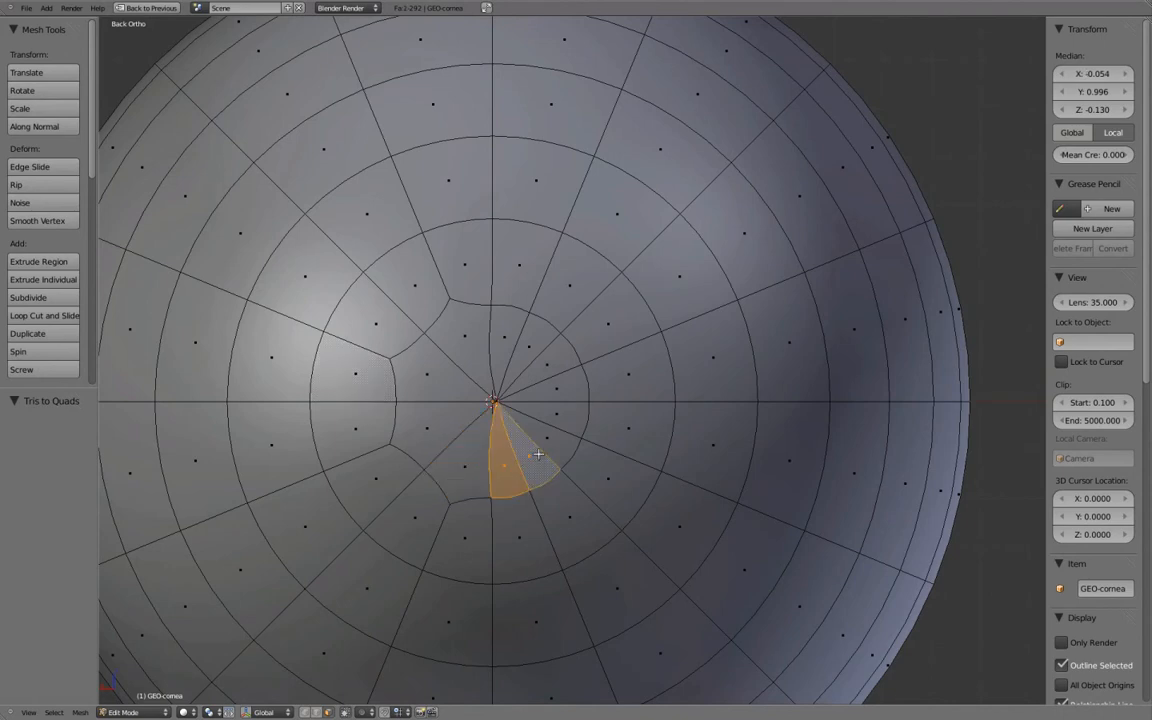
right_click(547, 443)
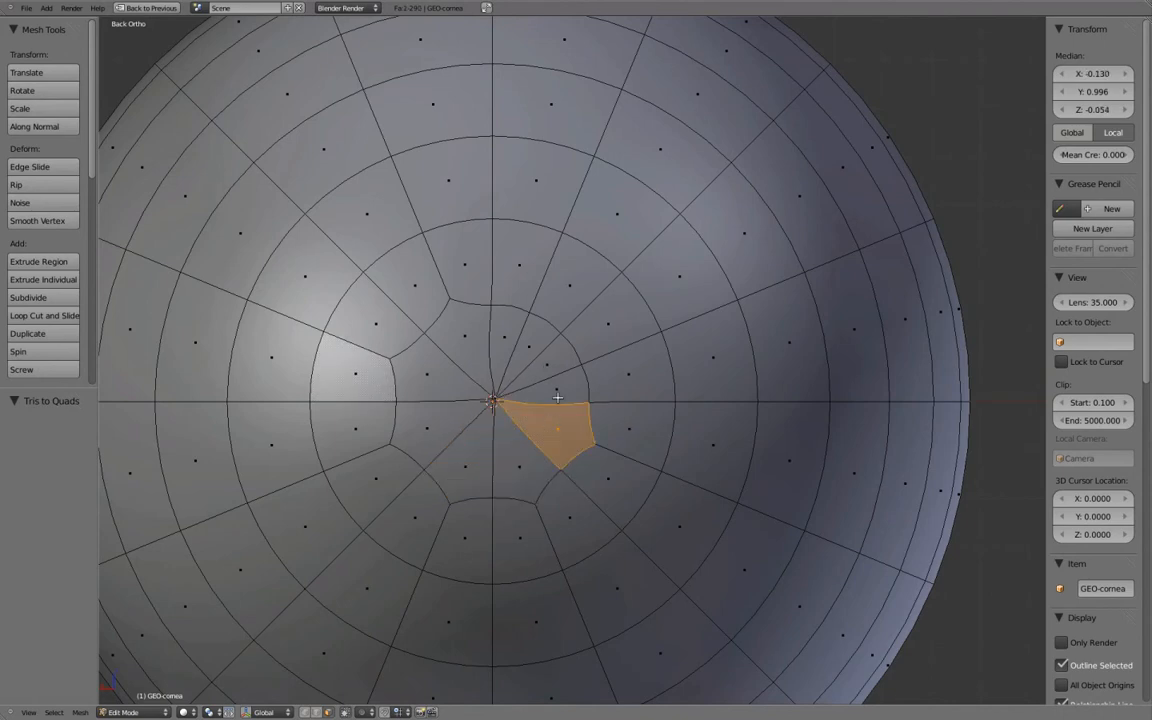
right_click(551, 365)
right_click(510, 340)
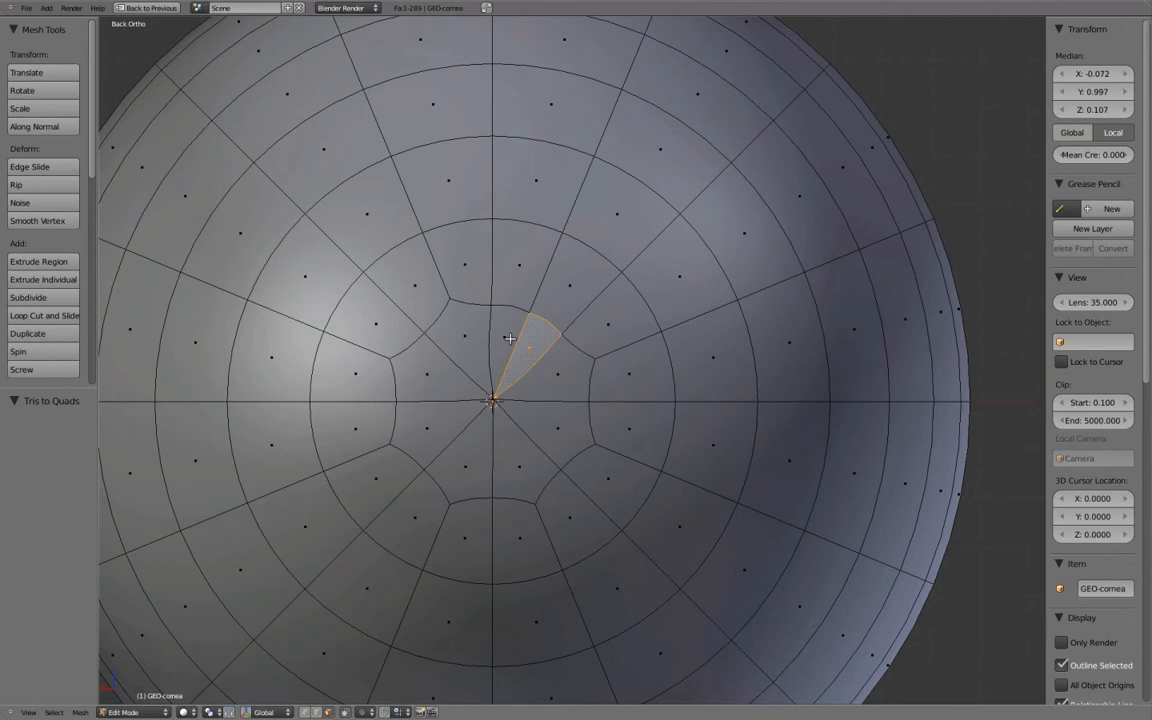
shift+right_click(510, 338)
key(alt+j)
Return to vertex selection, deselect everything, and leave edit mode.
key(ctrl+Tab)
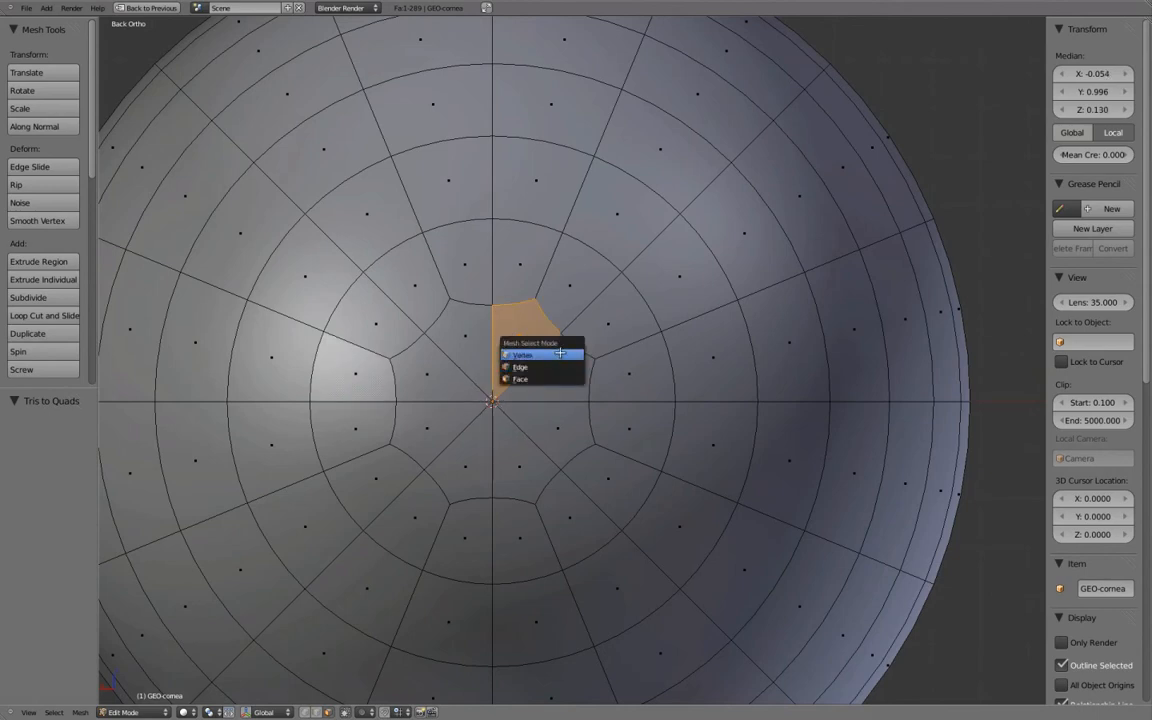
click(558, 356)
key(a)
scroll(578, 374, down, 3)
key(Tab)
Examine the smooth shading of the whole cornea from several sides, including the front.
mouse_move(586, 381)
middle_down()
mouse_move(630, 352)
mouse_move(686, 373)
mouse_move(769, 378)
mouse_move(643, 396)
mouse_move(648, 387)
middle_up()
scroll(720, 372, down, 4)
scroll(648, 387, up, 5)
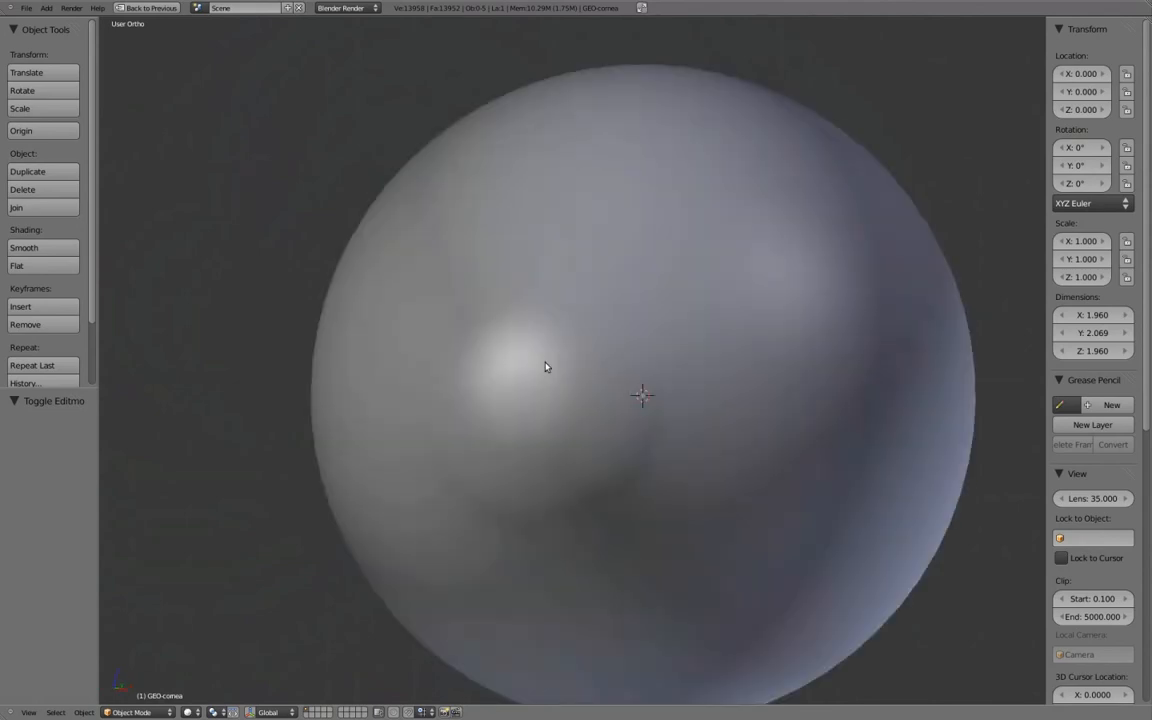
mouse_move(590, 343)
middle_down()
mouse_move(548, 414)
mouse_move(537, 378)
mouse_move(553, 337)
mouse_move(506, 373)
mouse_move(653, 188)
mouse_move(697, 95)
mouse_move(676, 234)
mouse_move(589, 285)
middle_up()
key(KP_1)
scroll(686, 329, down, 5)
scroll(741, 367, down, 1)
mouse_move(722, 329)
middle_down()
mouse_move(741, 367)
mouse_move(681, 316)
mouse_move(685, 348)
mouse_move(659, 356)
mouse_move(683, 383)
mouse_move(676, 377)
middle_up()
scroll(681, 316, up, 5)
Restore the full window layout and show the eye in wireframe from the right side.
key(ctrl+Up)
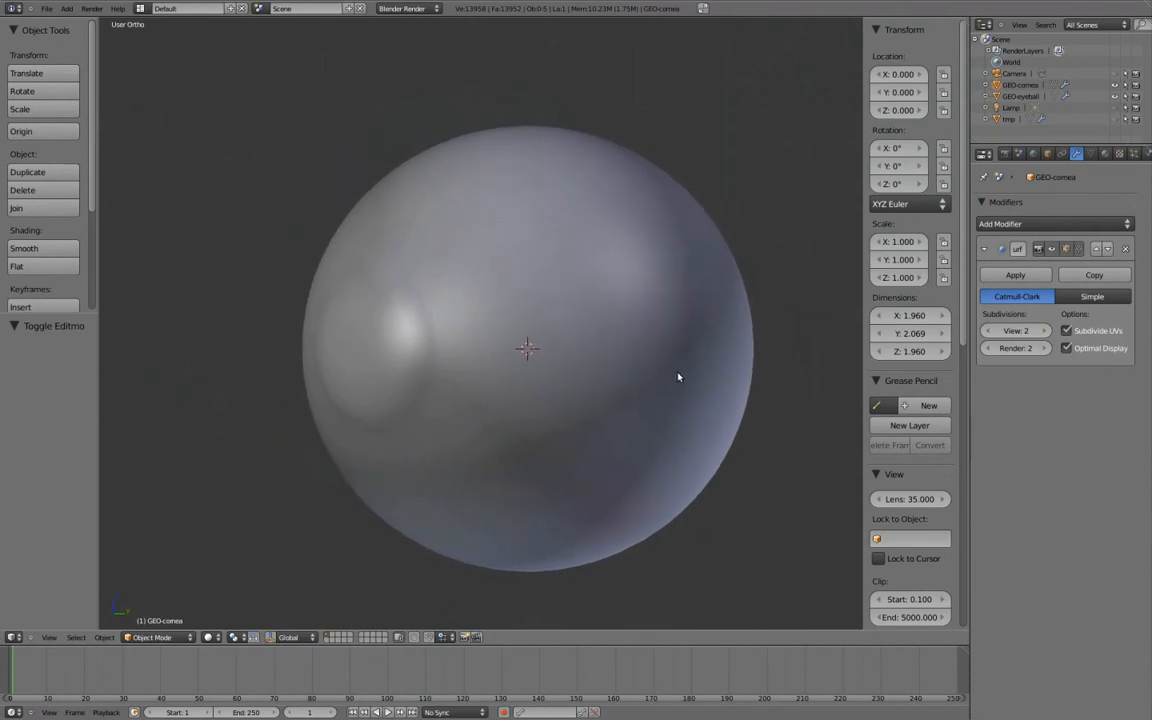
key(KP_3)
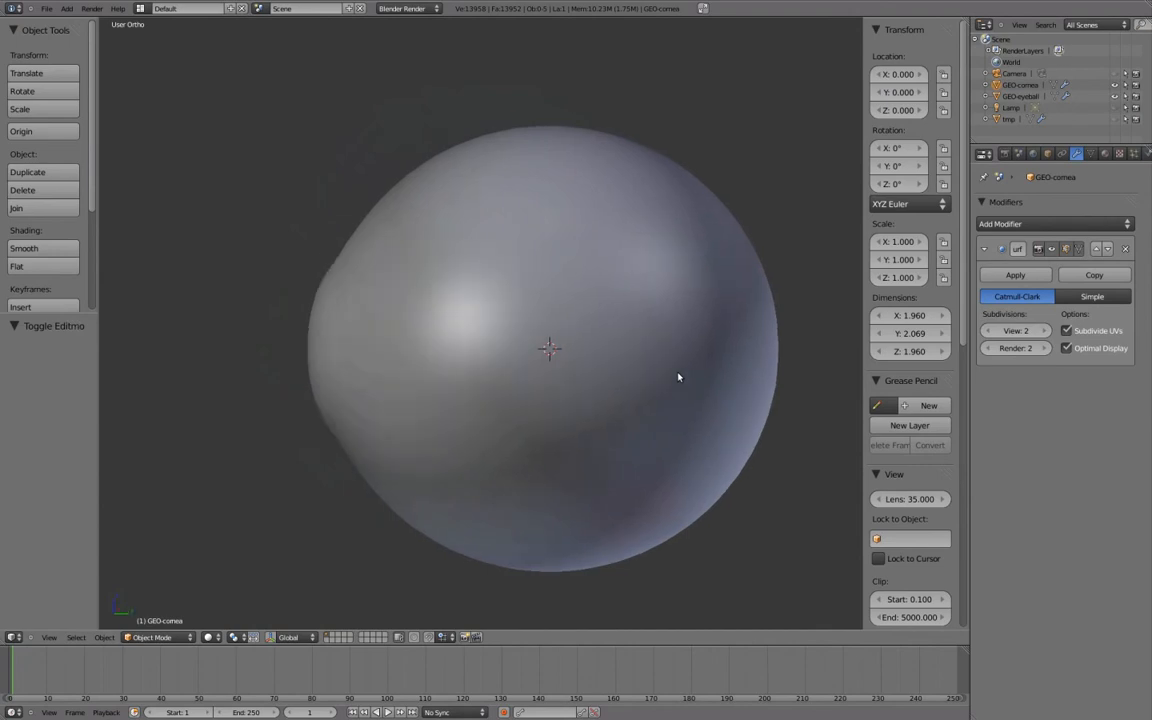
key(KP_3)
key(z)
shift+middle_drag(413, 346, 424, 342)
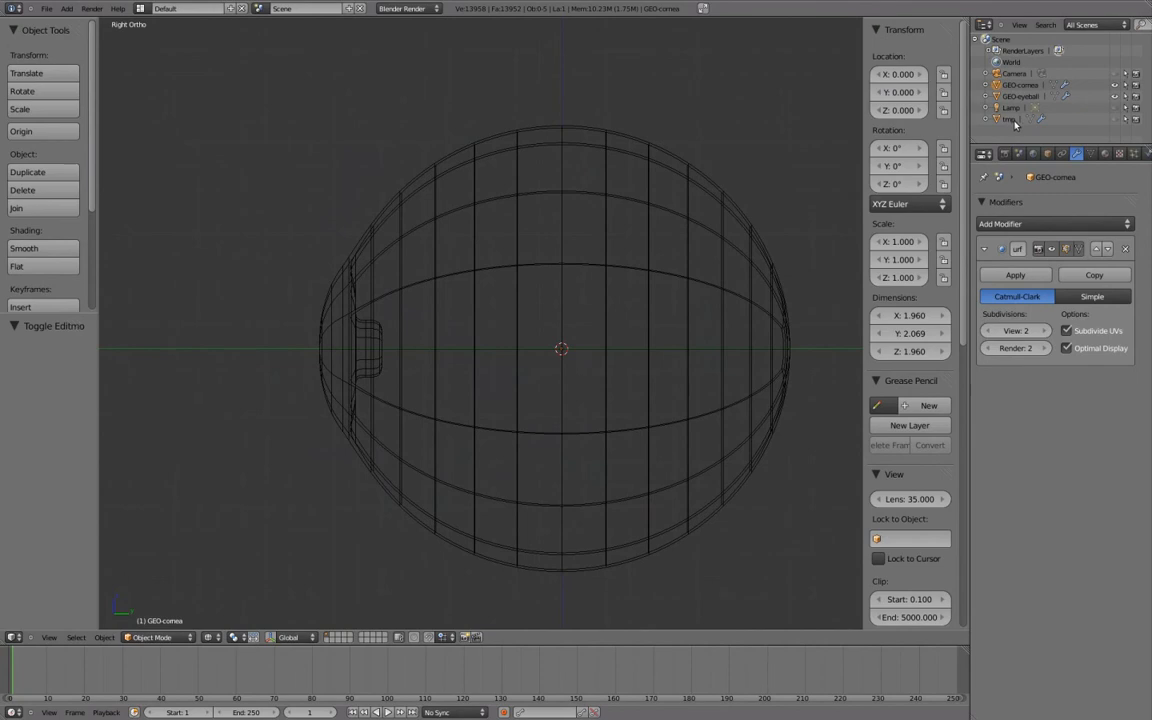
Select the tmp sphere and delete it from the scene.
right_click(334, 346)
shift+middle_drag(380, 336, 467, 329)
scroll(420, 291, up, 3)
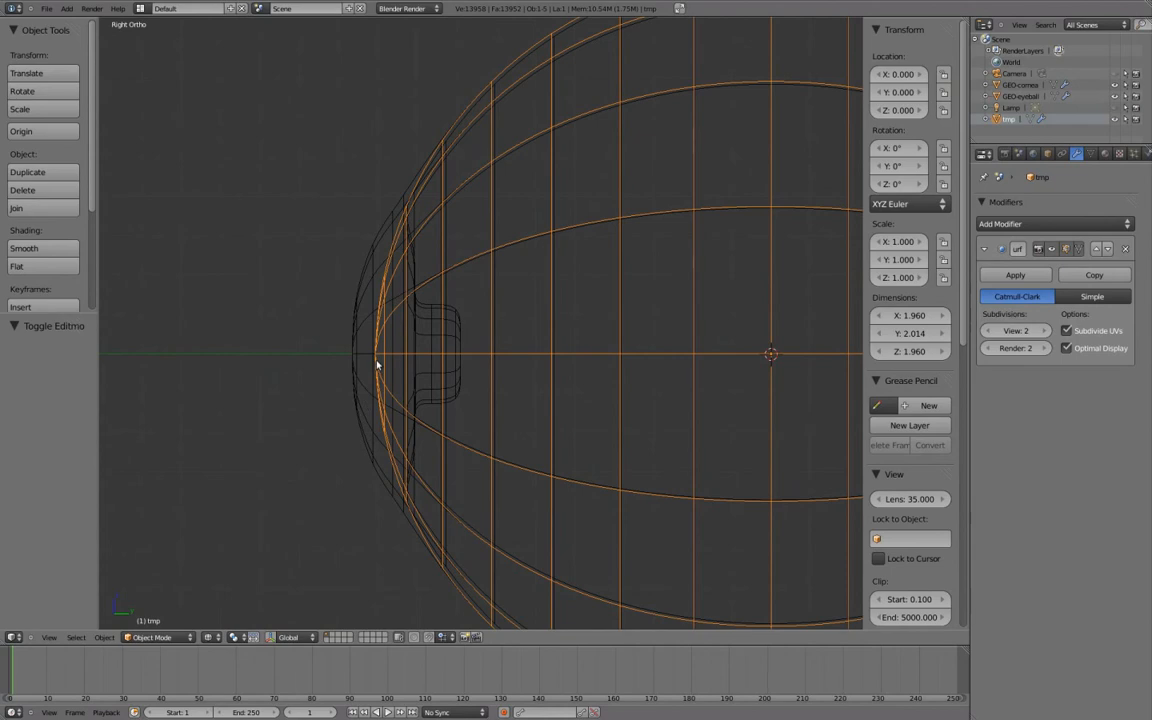
key(x)
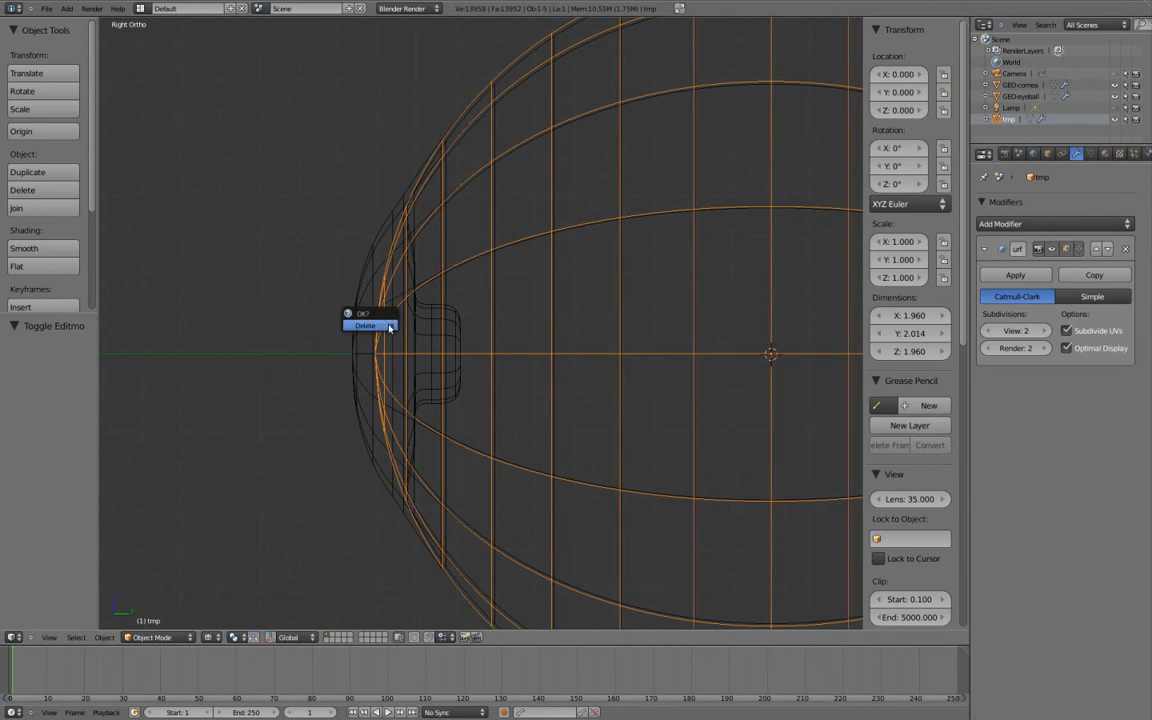
click(390, 327)
Select the GEO-cornea object and return to solid display in an angled view.
right_click(368, 319)
scroll(553, 333, down, 2)
scroll(553, 333, down, 3)
mouse_move(643, 319)
middle_down()
mouse_move(591, 342)
mouse_move(666, 354)
middle_up()
key(z)
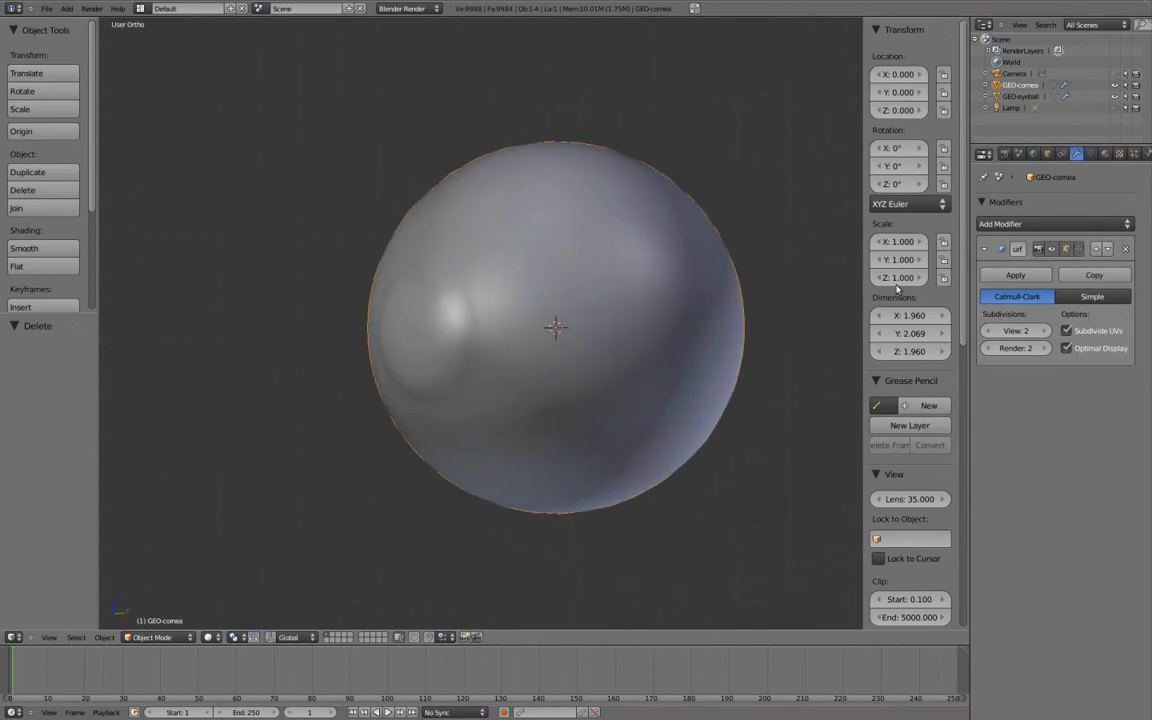
Set the maximum draw type of GEO-cornea to Wire in its object display settings.
click(1048, 155)
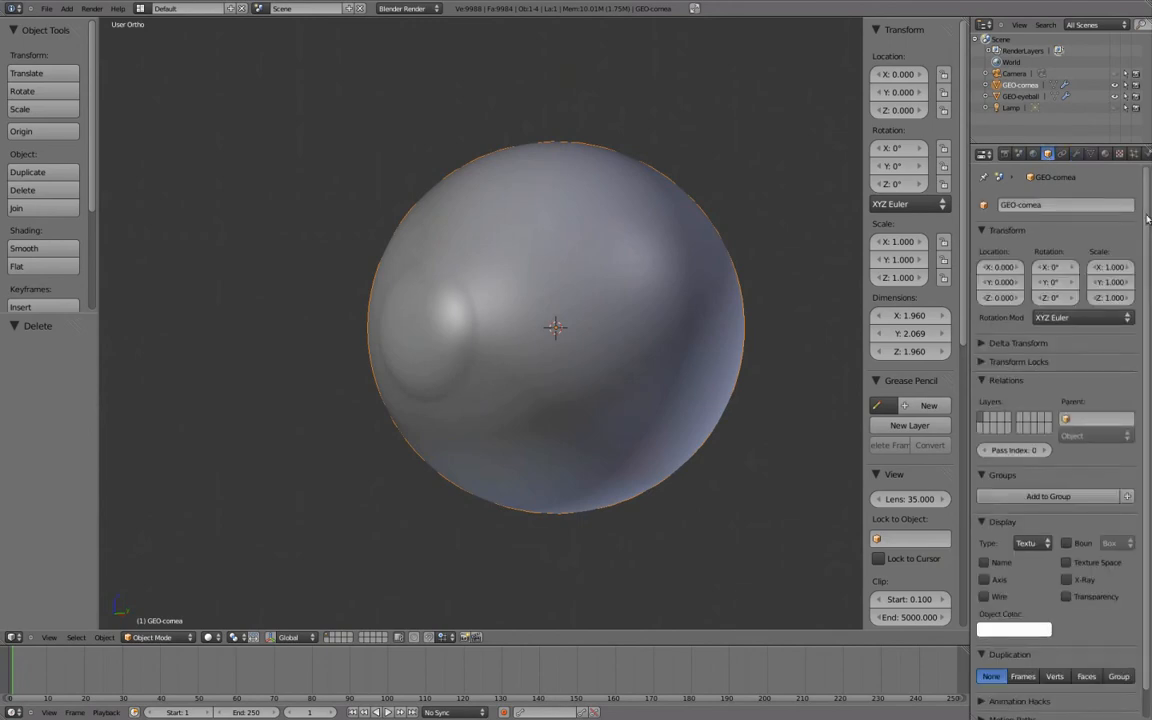
scroll(1033, 235, down, 1)
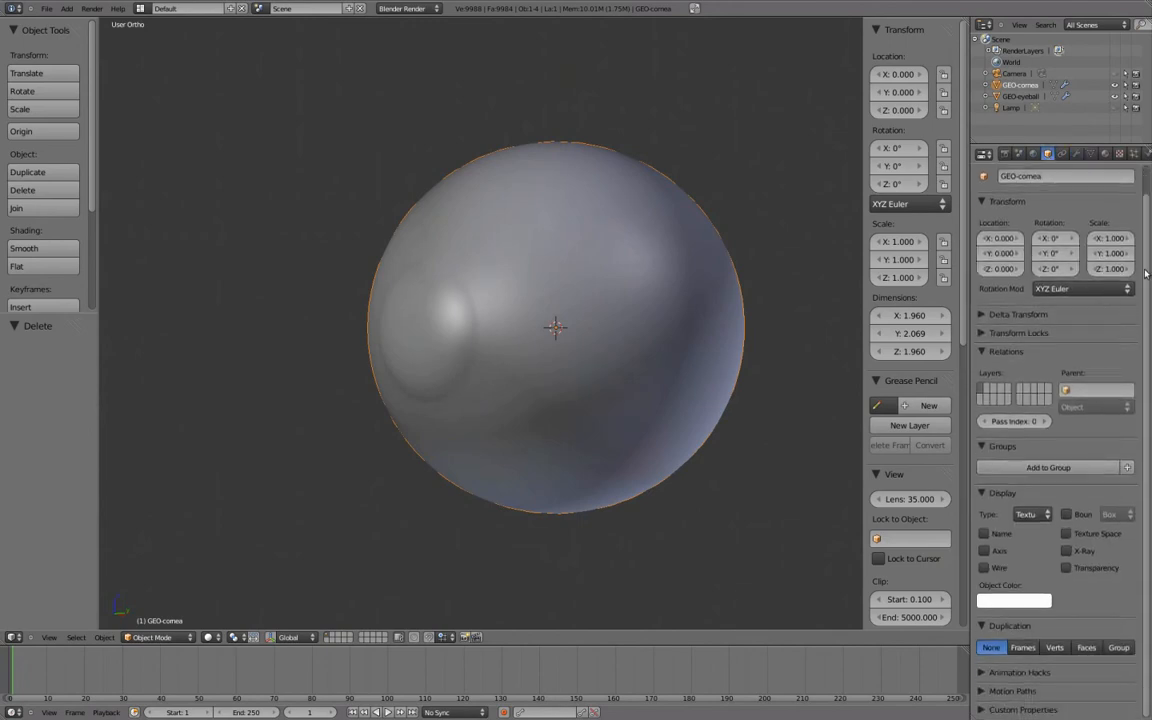
click(1045, 516)
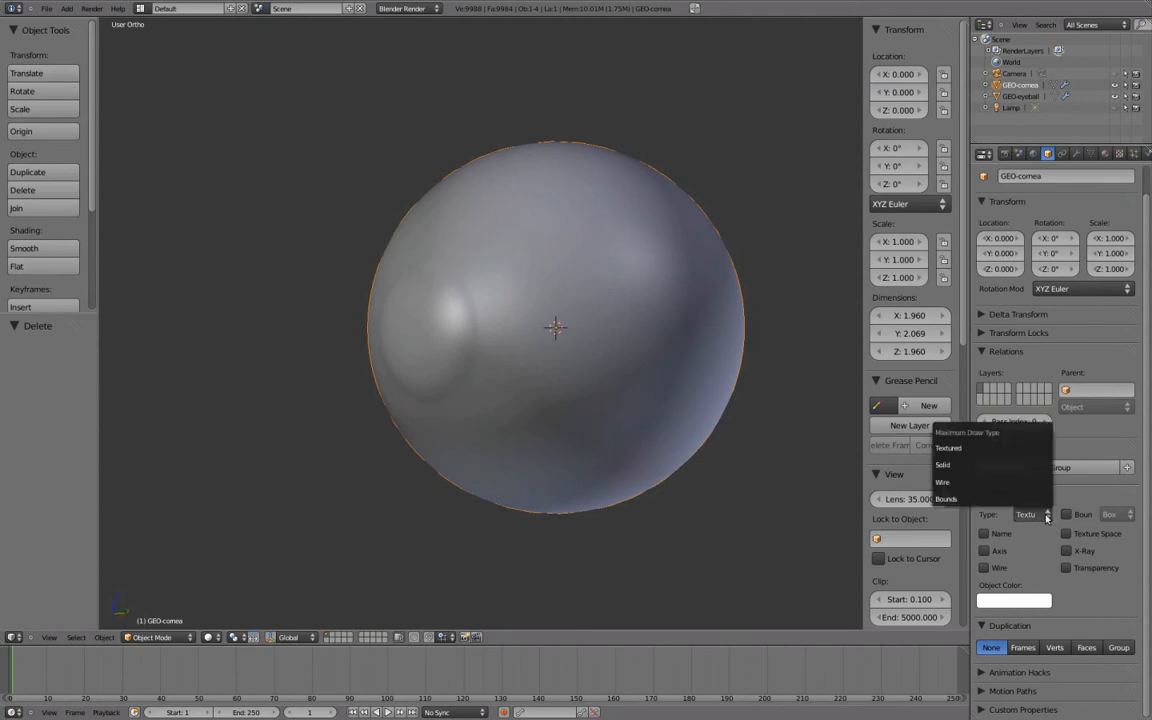
click(989, 484)
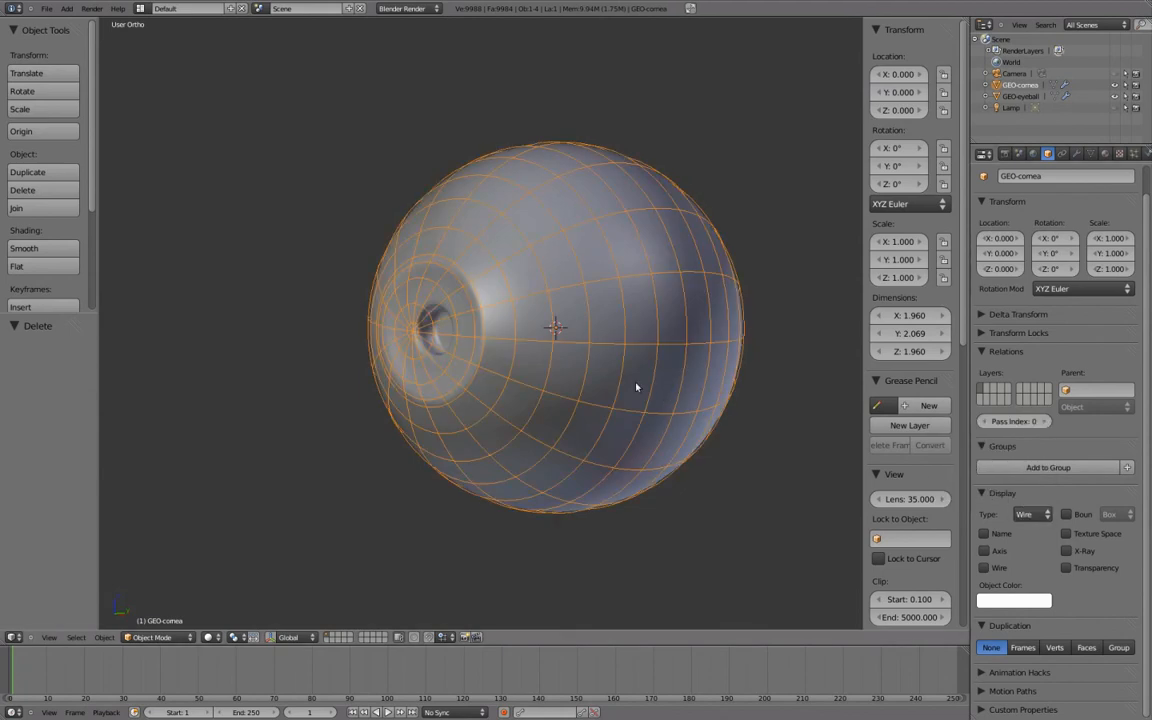
Deselect everything and examine the wire cornea around the solid eyeball from the right side and several rotated angles.
key(a)
middle_drag(617, 352, 823, 350)
middle_drag(852, 349, 578, 347)
key(KP_3)
shift+middle_drag(702, 317, 720, 400)
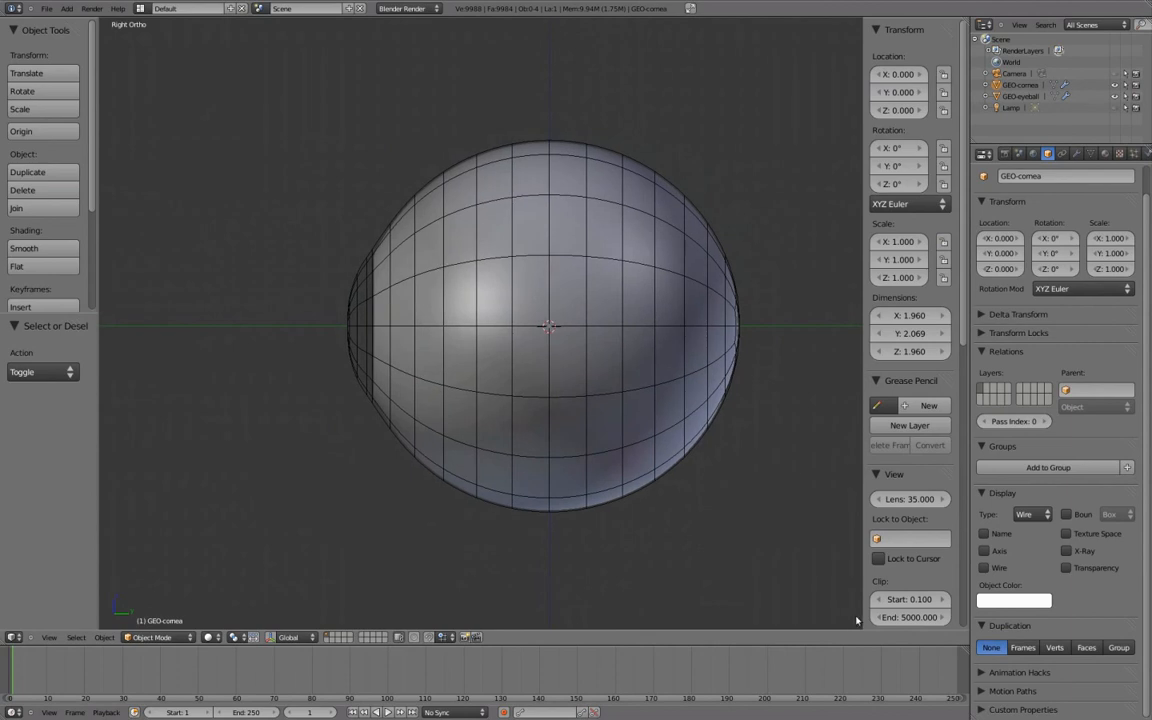
key(KP_4)
key(KP_4)
key(KP_4)
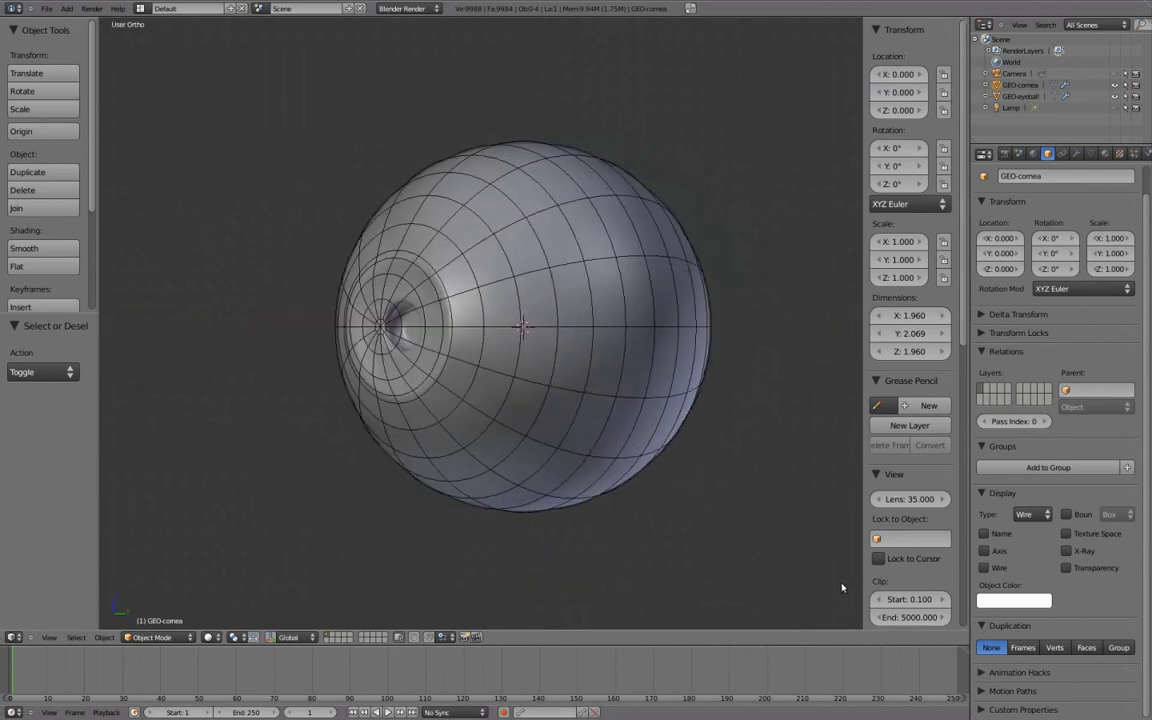
key(KP_4)
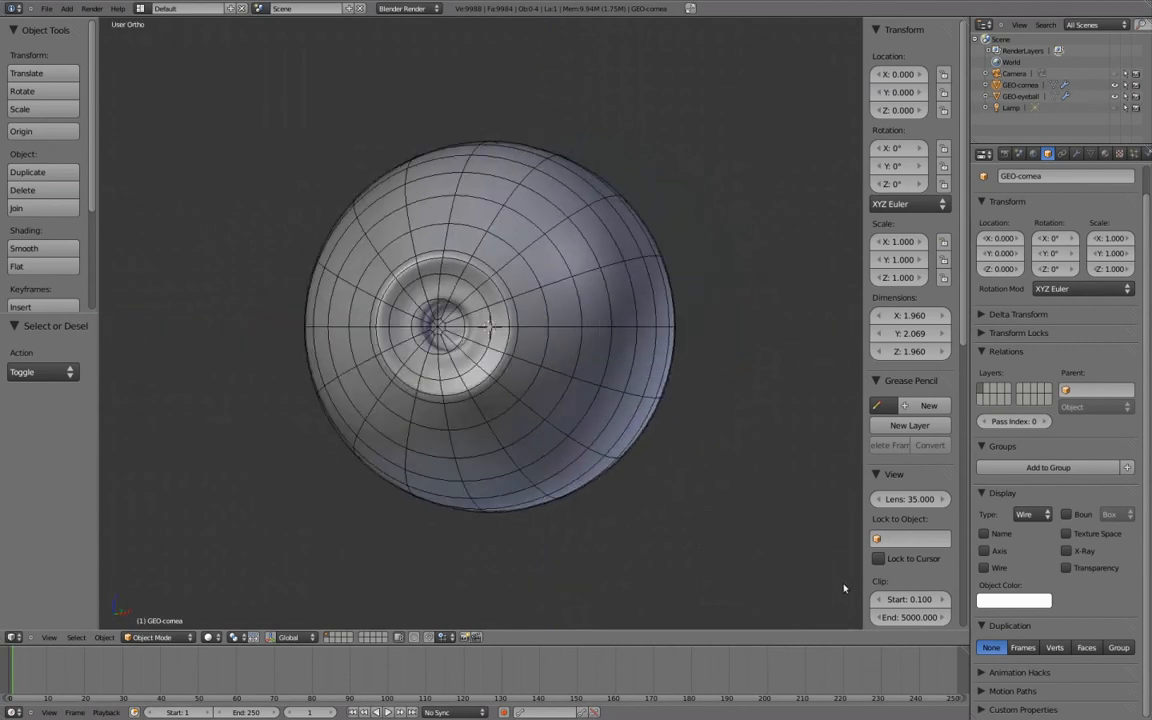
key(KP_4)
key(KP_4)
key(KP_4)
key(KP_4)
key(KP_6)
key(KP_6)
key(KP_6)
key(KP_6)
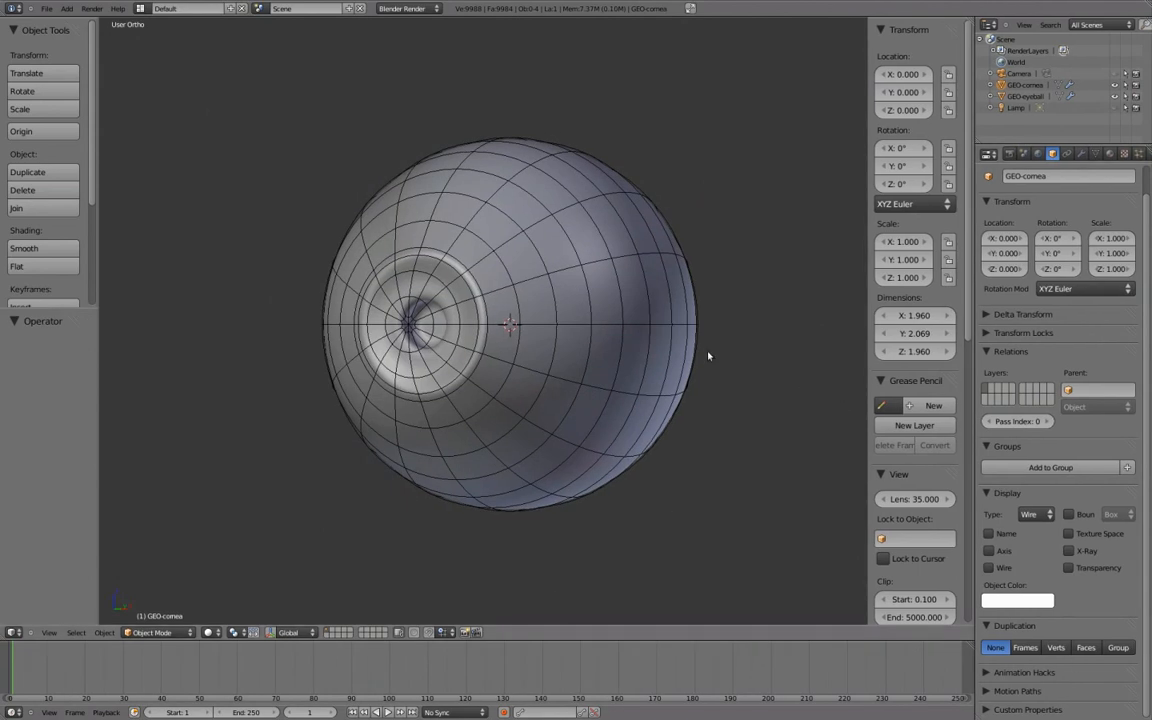
Move GEO-cornea and GEO-eyeball together to the second layer, and view that layer before switching back to the first.
key(z)
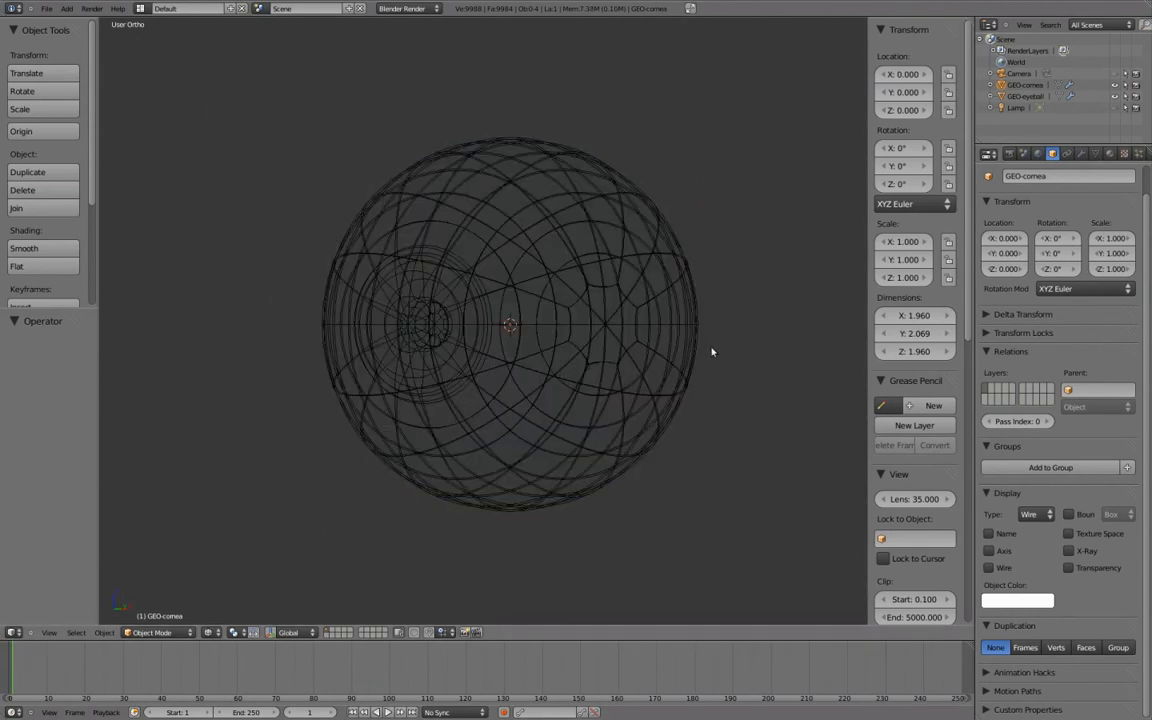
key(a)
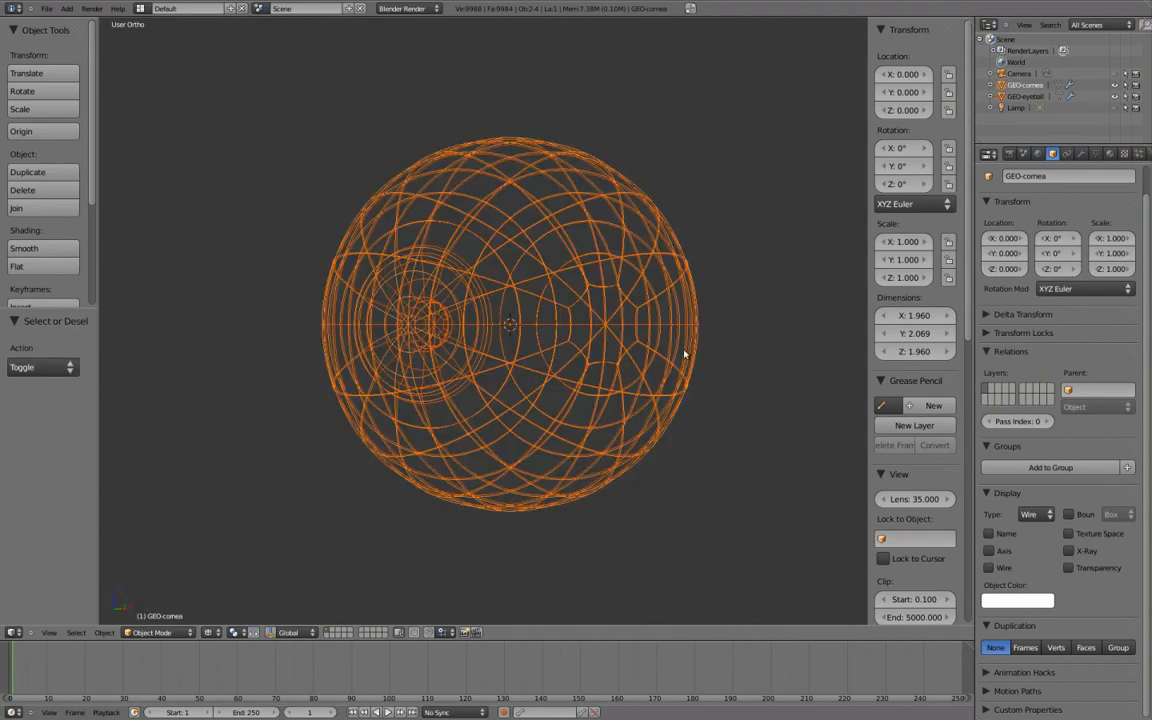
key(m)
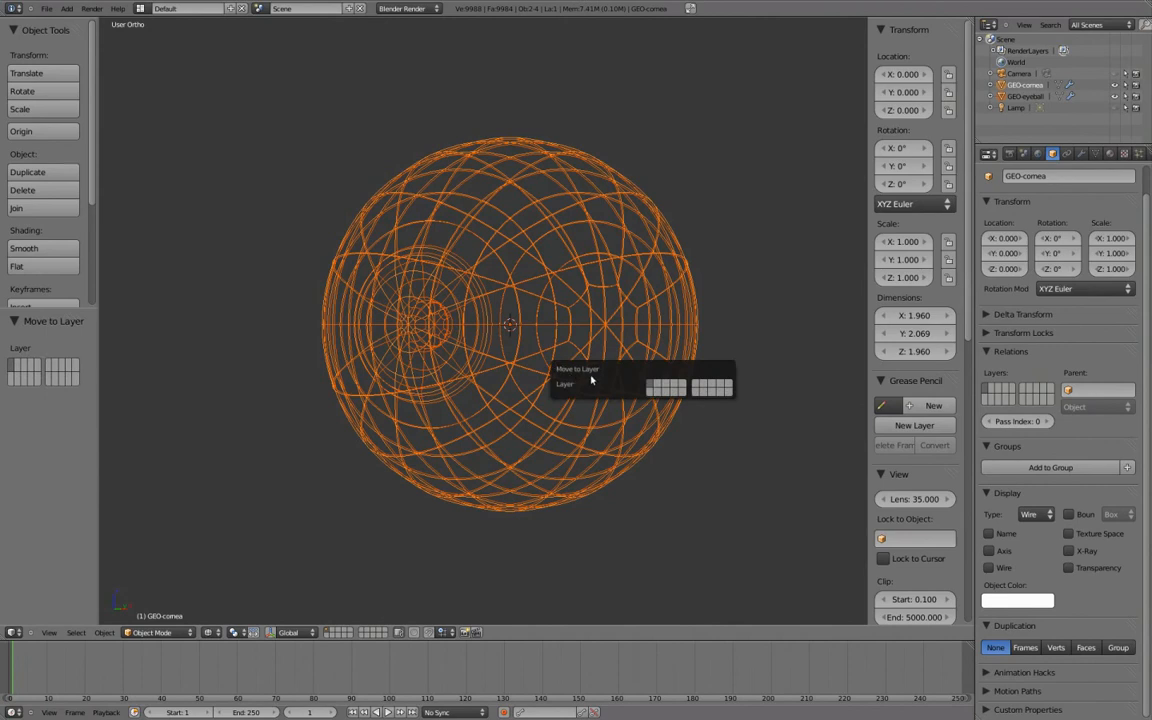
click(658, 388)
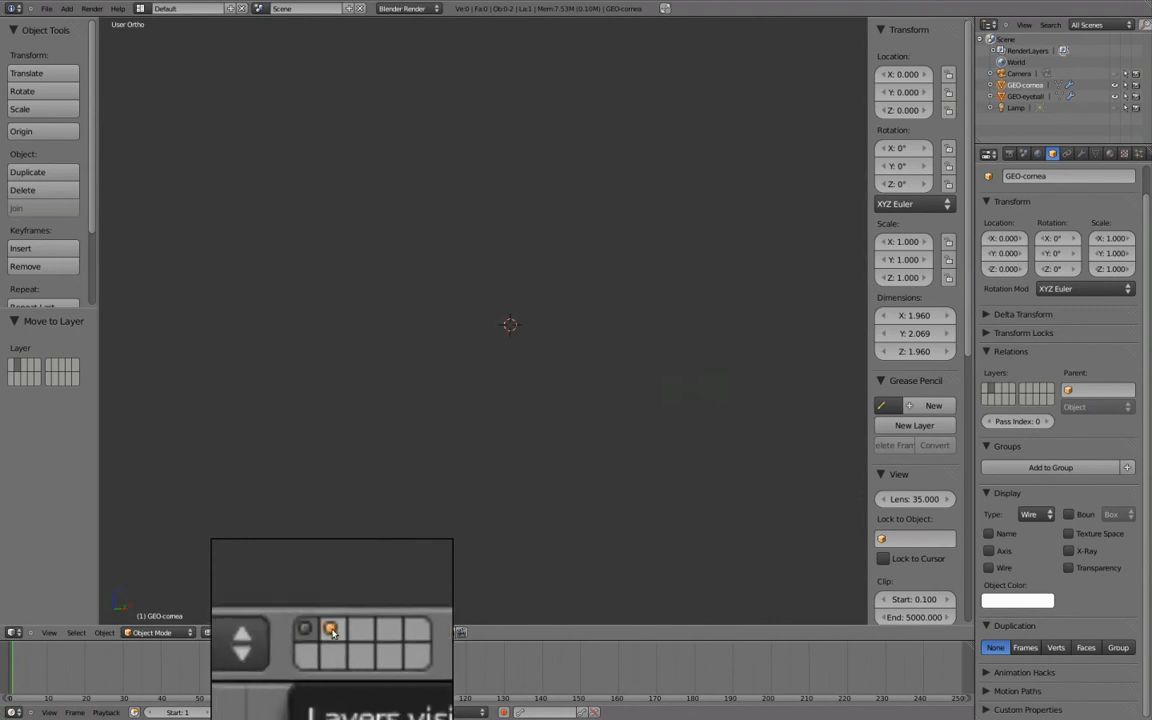
click(332, 630)
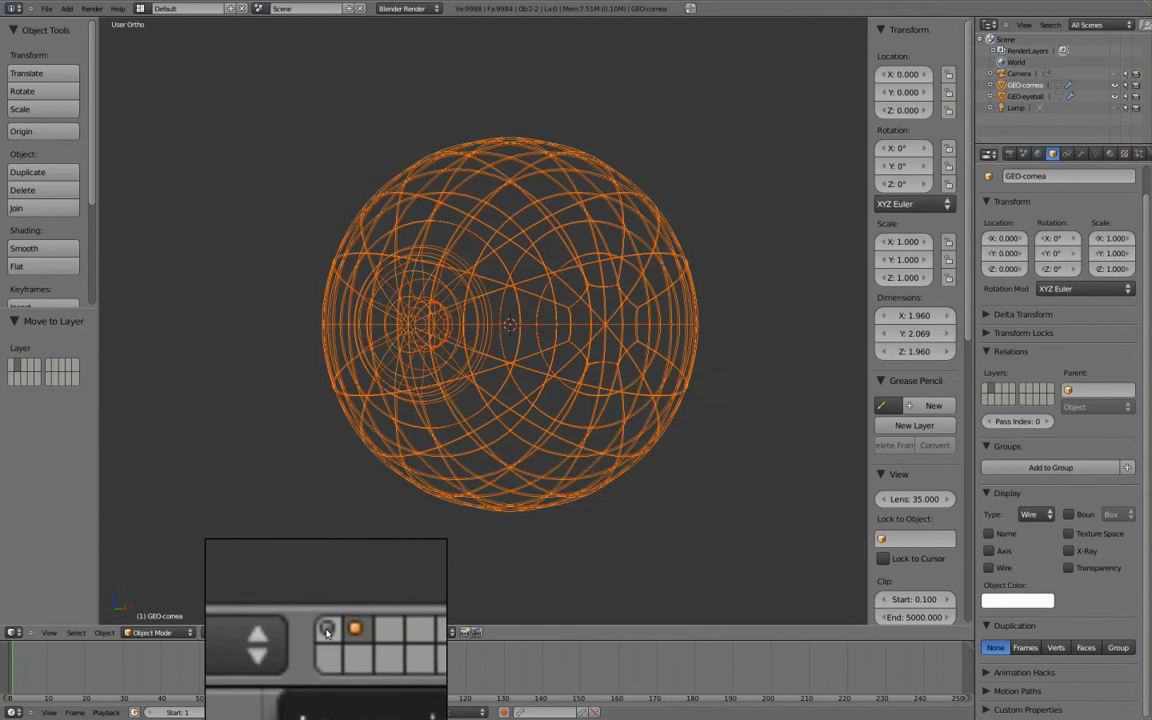
click(326, 632)
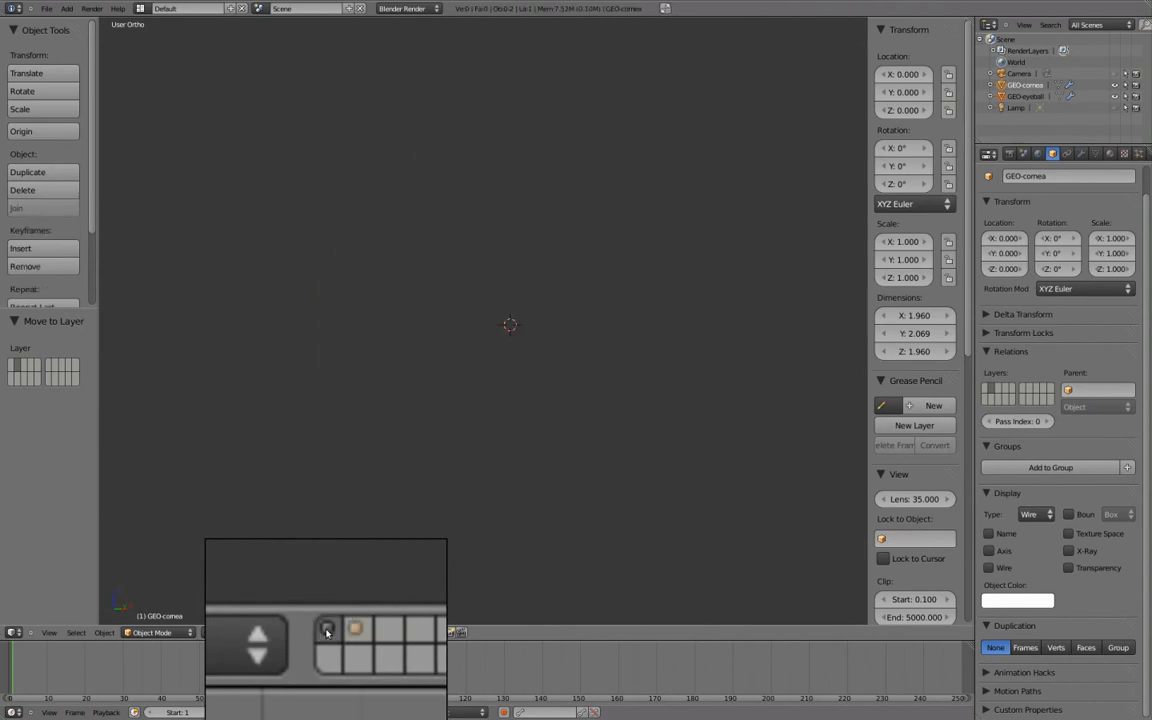